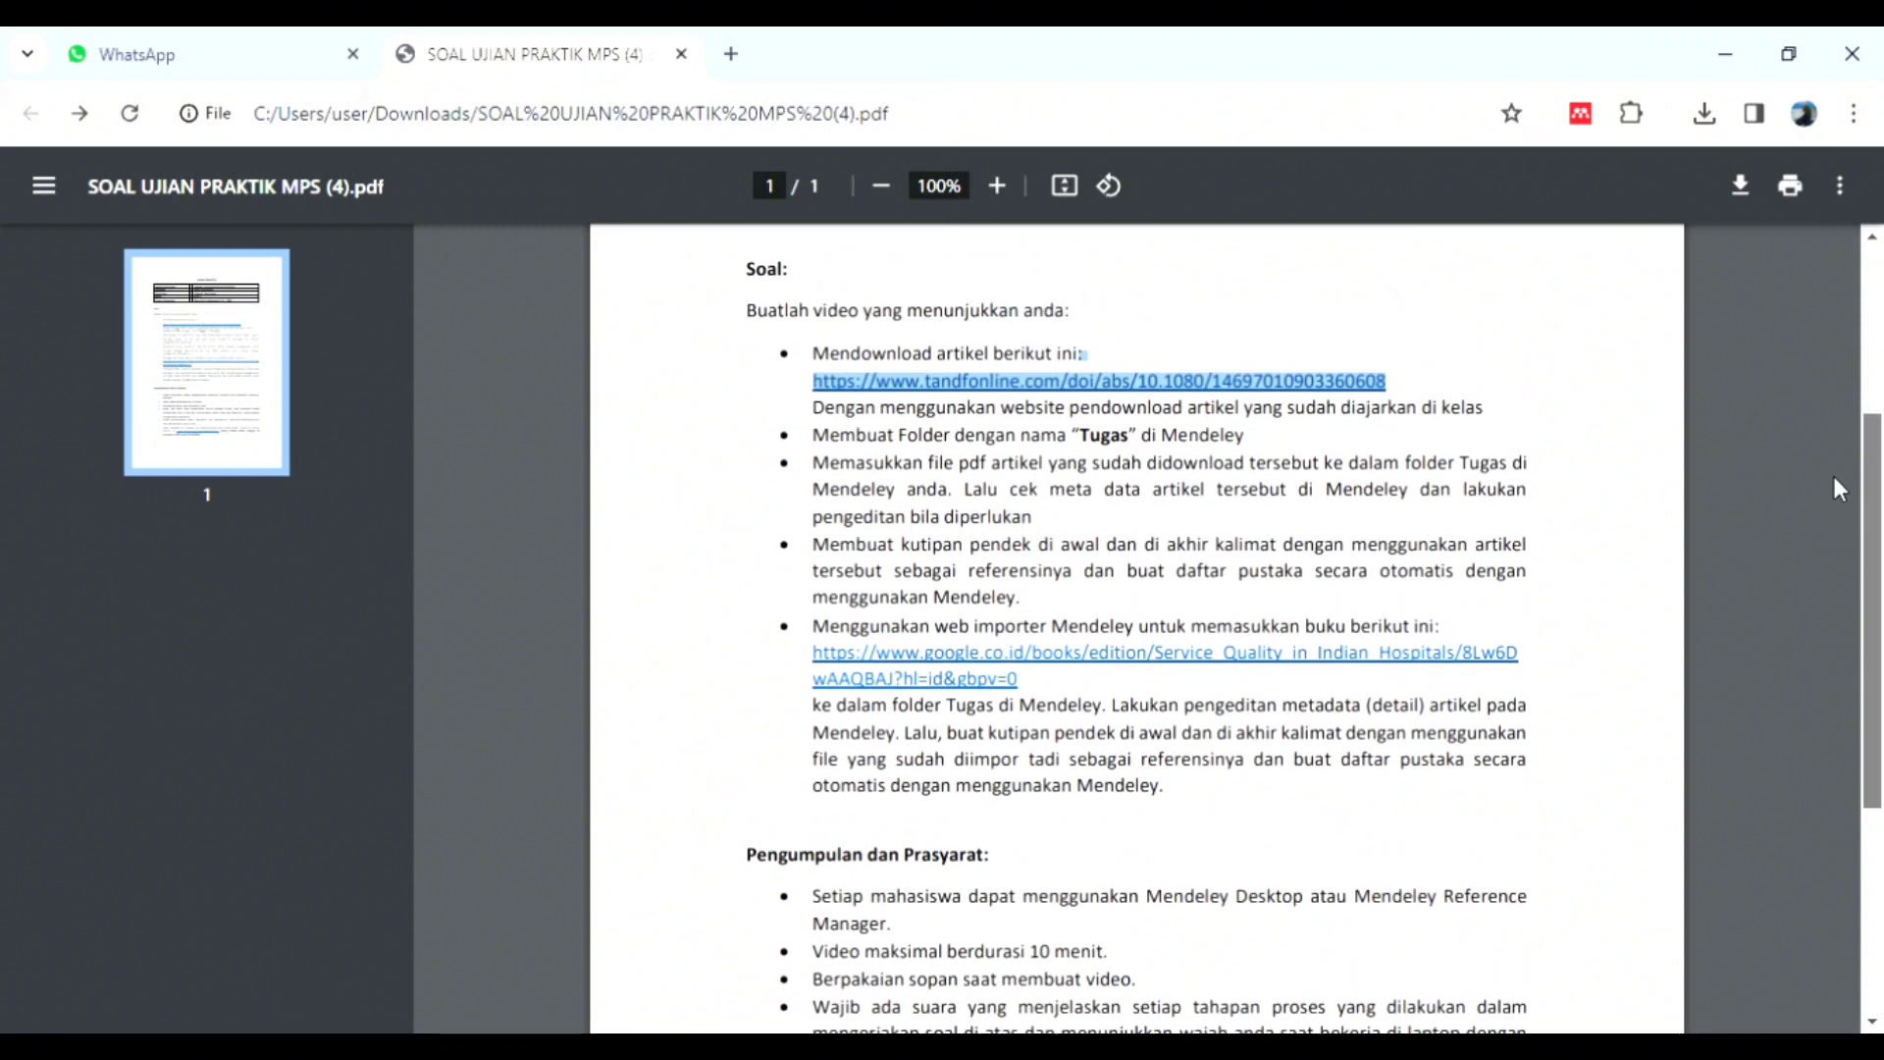
Copy the tandfonline.com article link from the first task in the exam PDF.
scroll(1832, 462, "up", 1)
scroll(1828, 444, "up", 1)
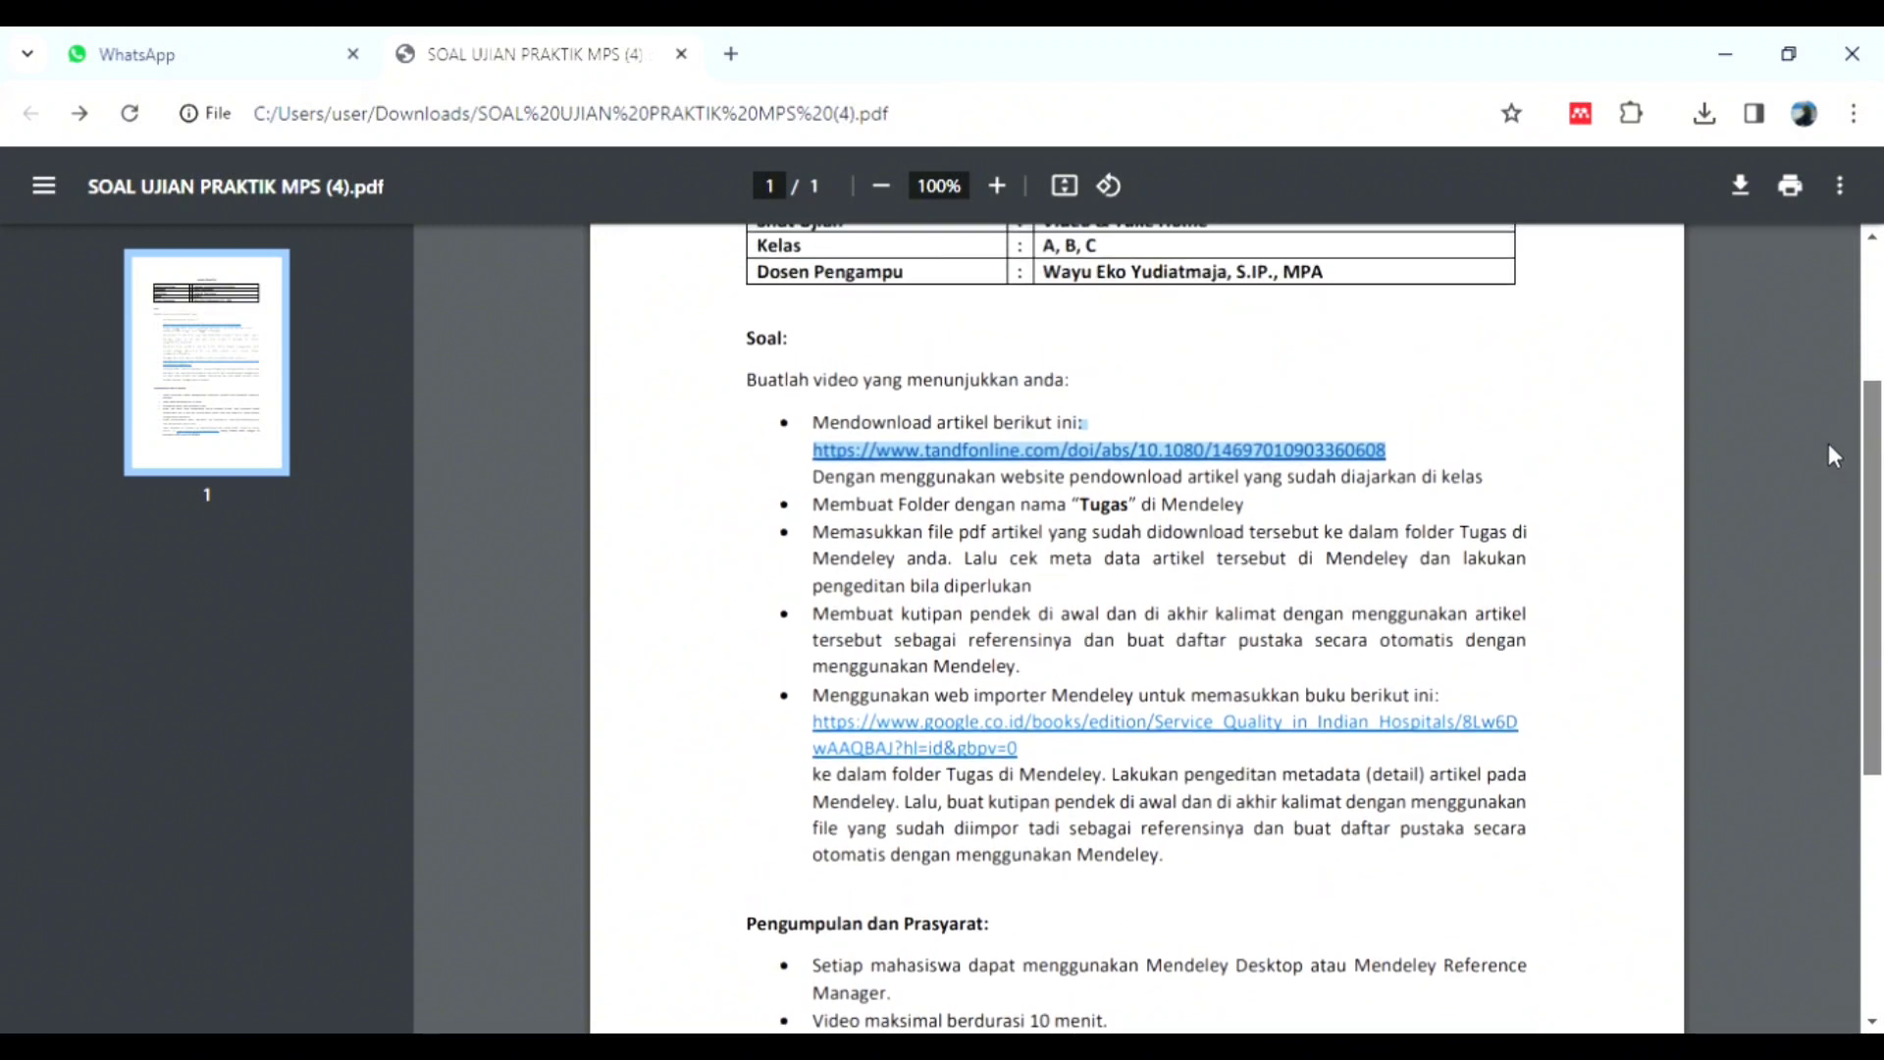
scroll(1825, 431, "up", 1)
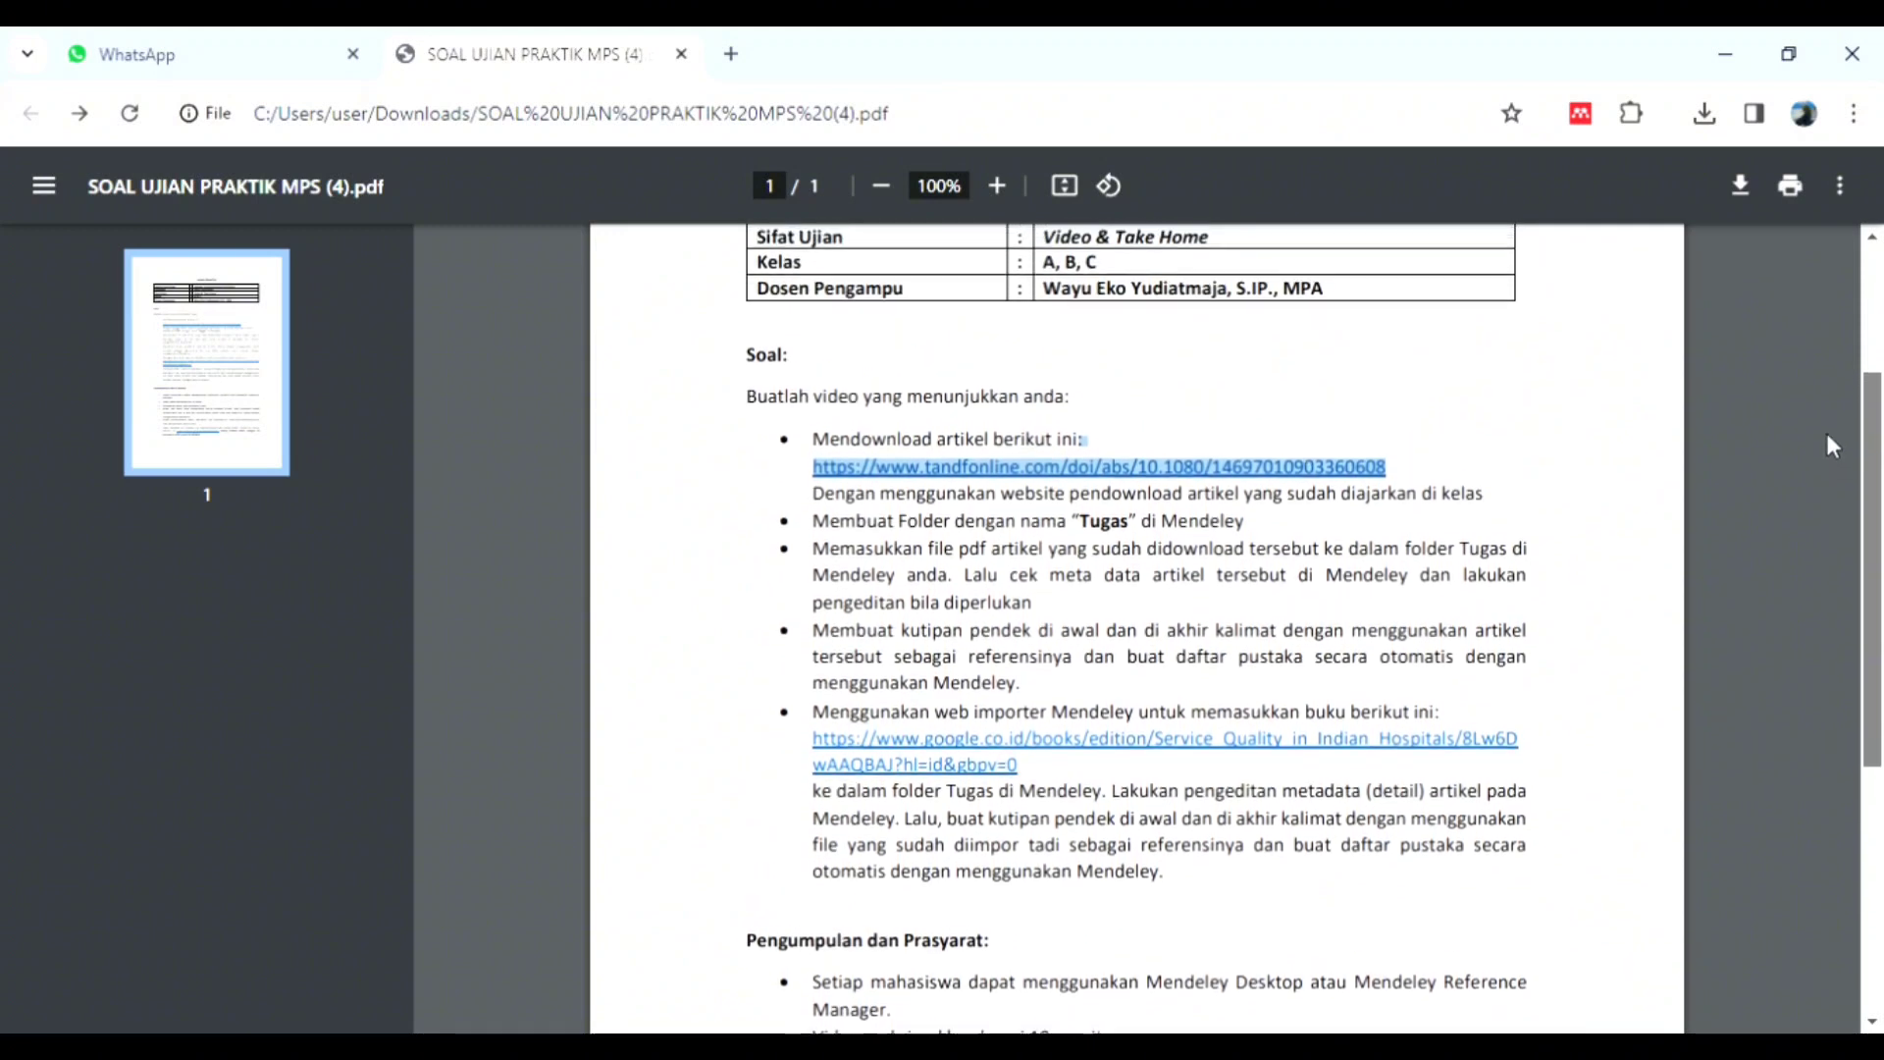
scroll(1822, 407, "up", 1)
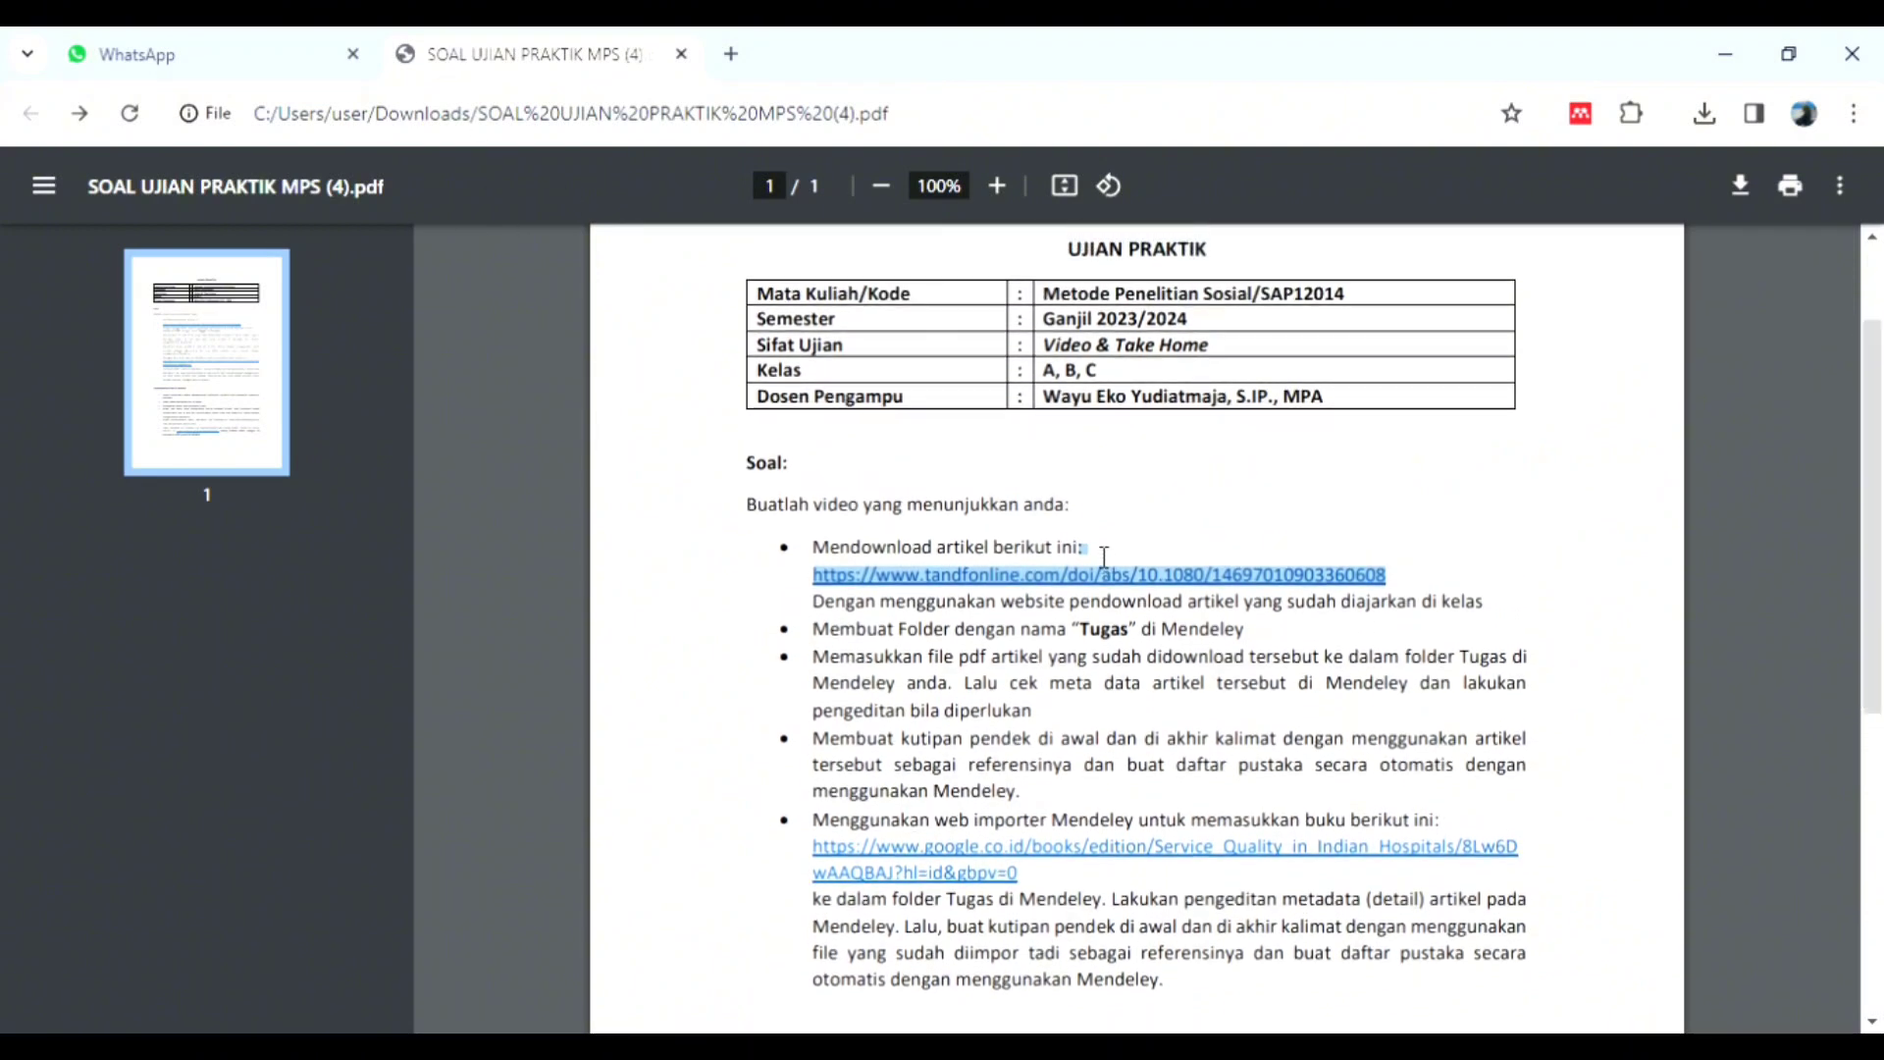
left_click_drag(1084, 550, 1405, 577)
key("ctrl+c")
Search the web for "sci hub" in a new browser tab and open the Sci-Hub website.
left_click(730, 54)
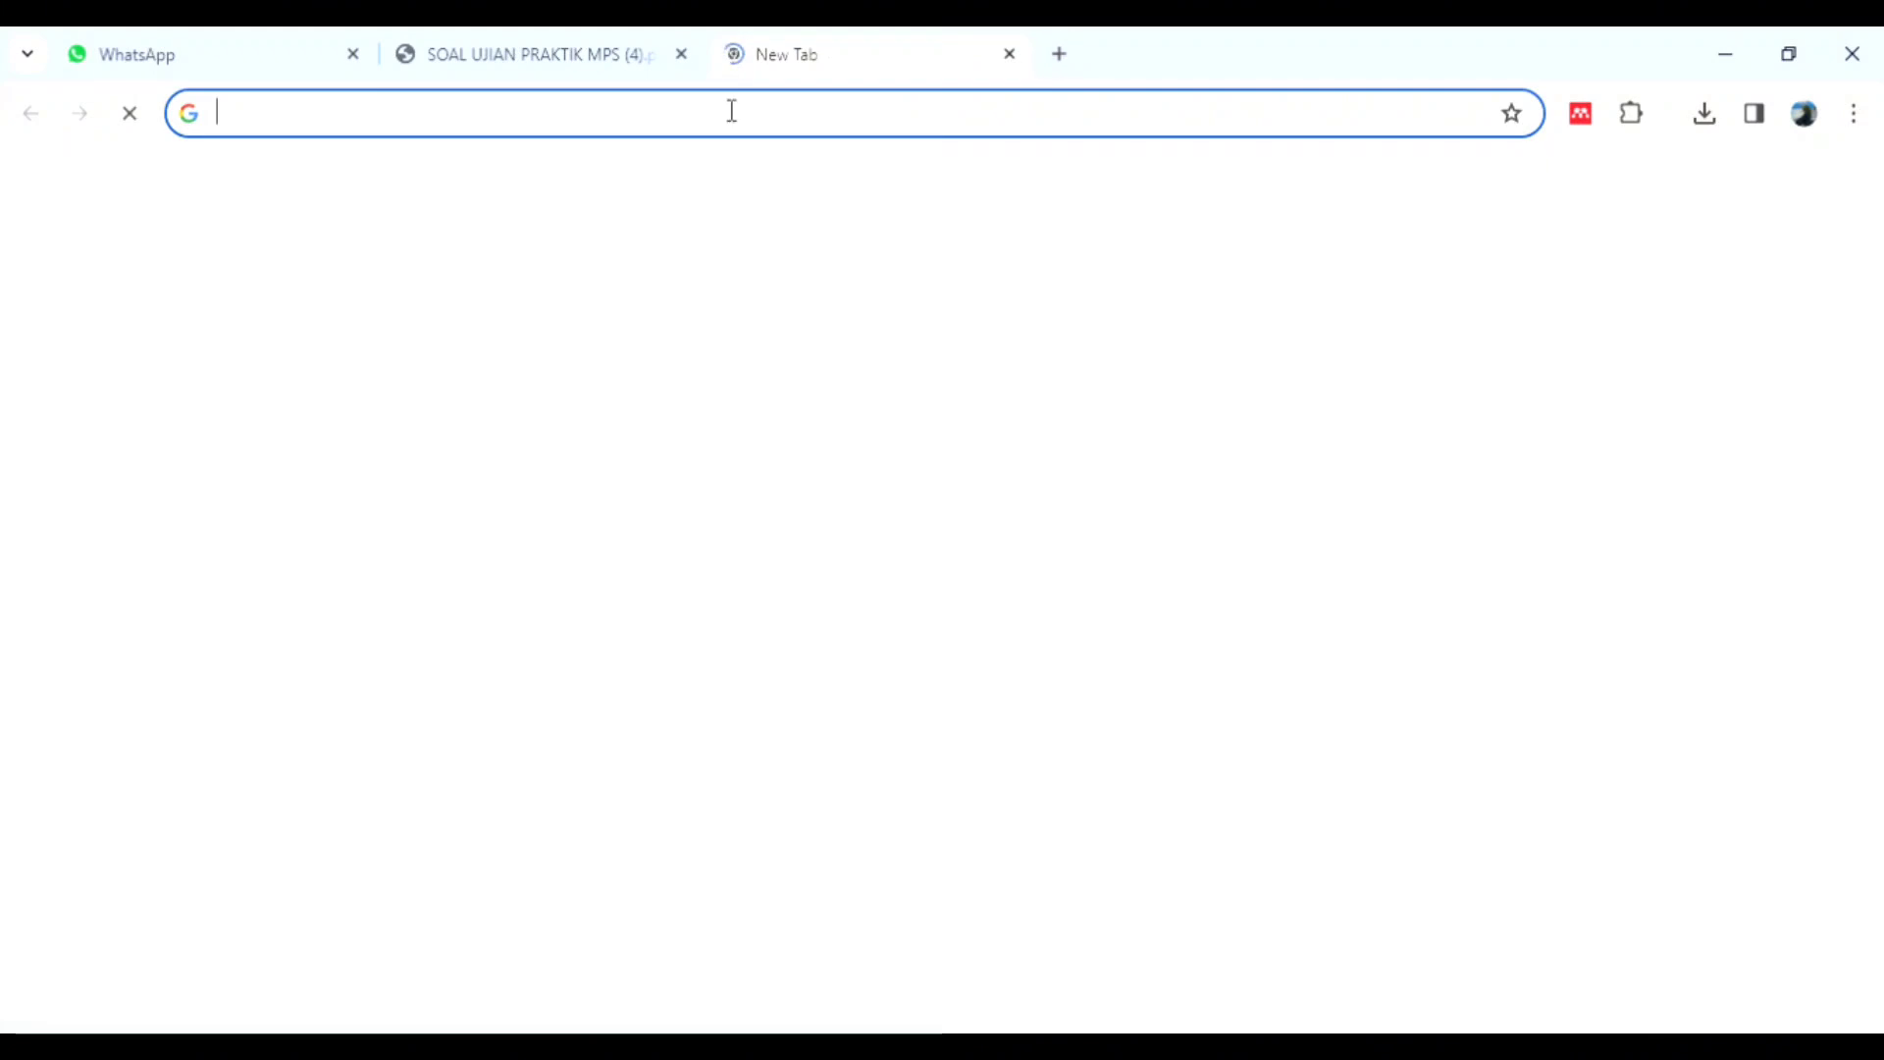
type("S")
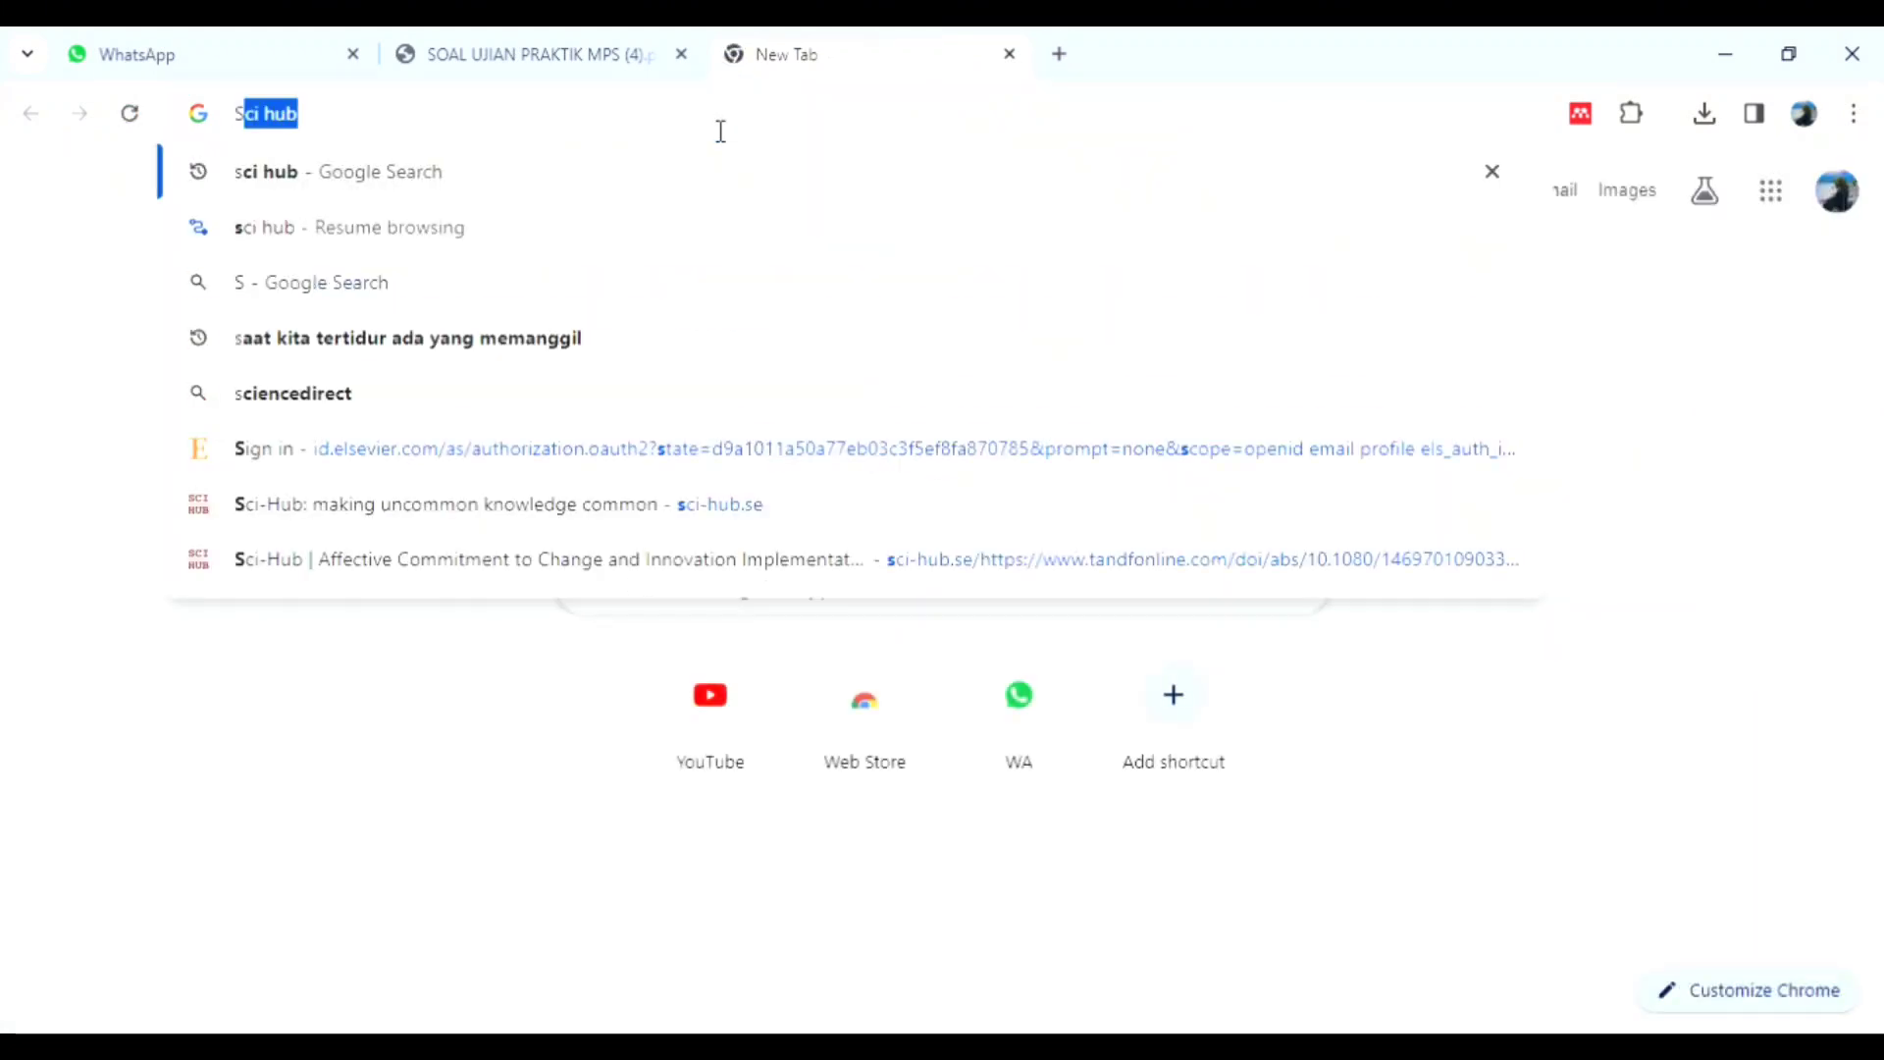
type("CU")
key("BackSpace")
type("I")
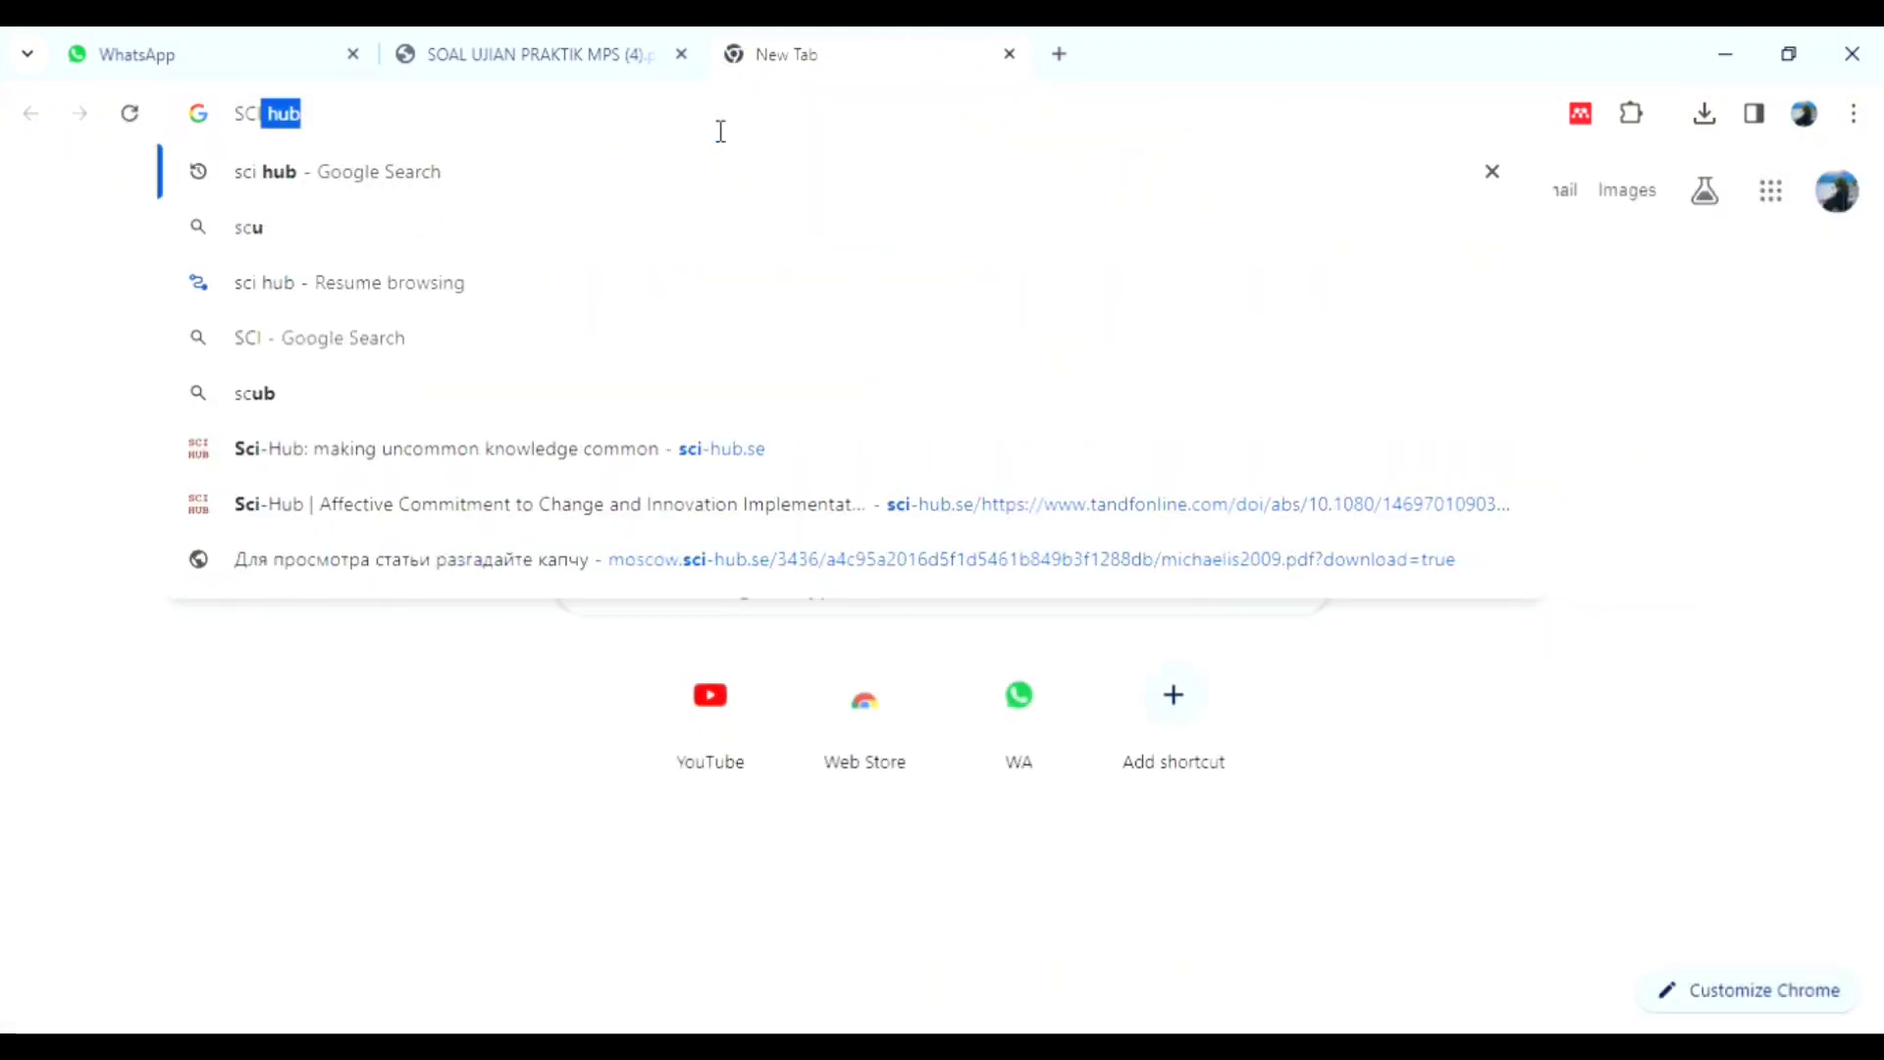
key("BackSpace")
key("BackSpace")
key("BackSpace")
key("BackSpace")
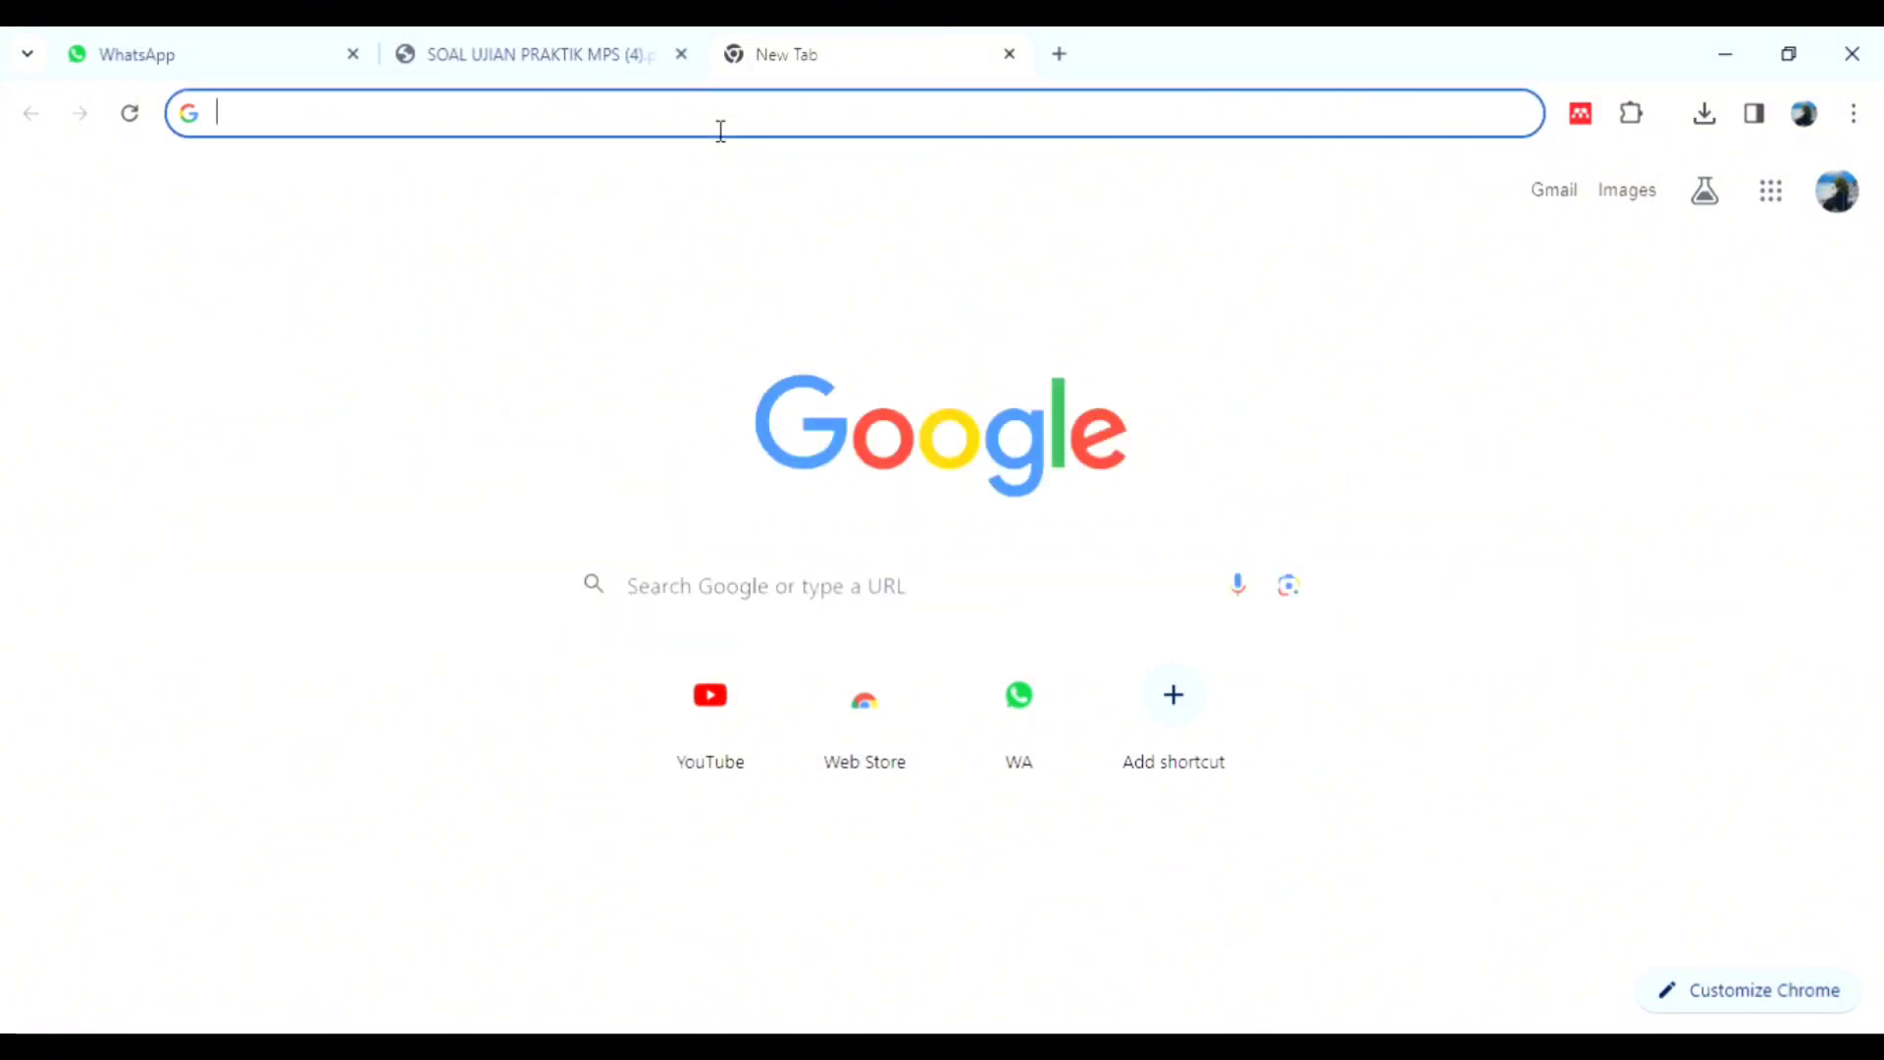
type("sc")
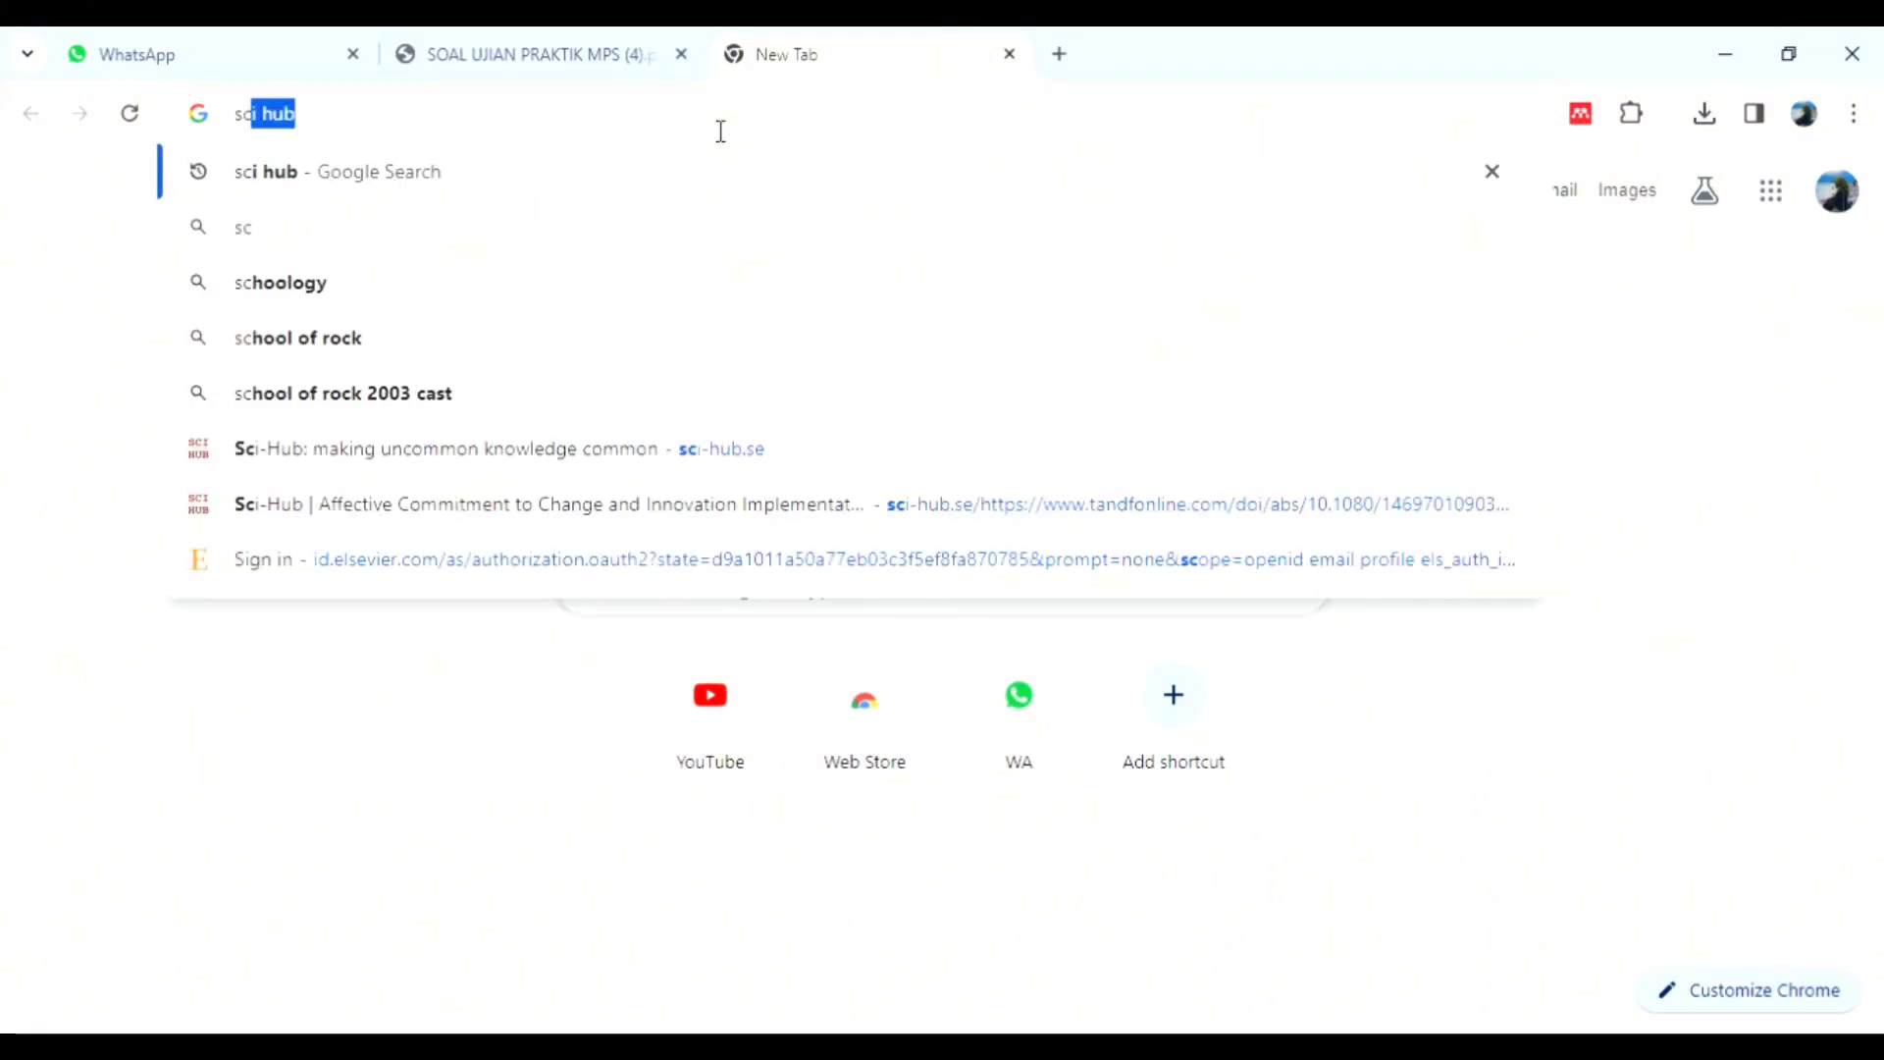
type("i")
key("Return")
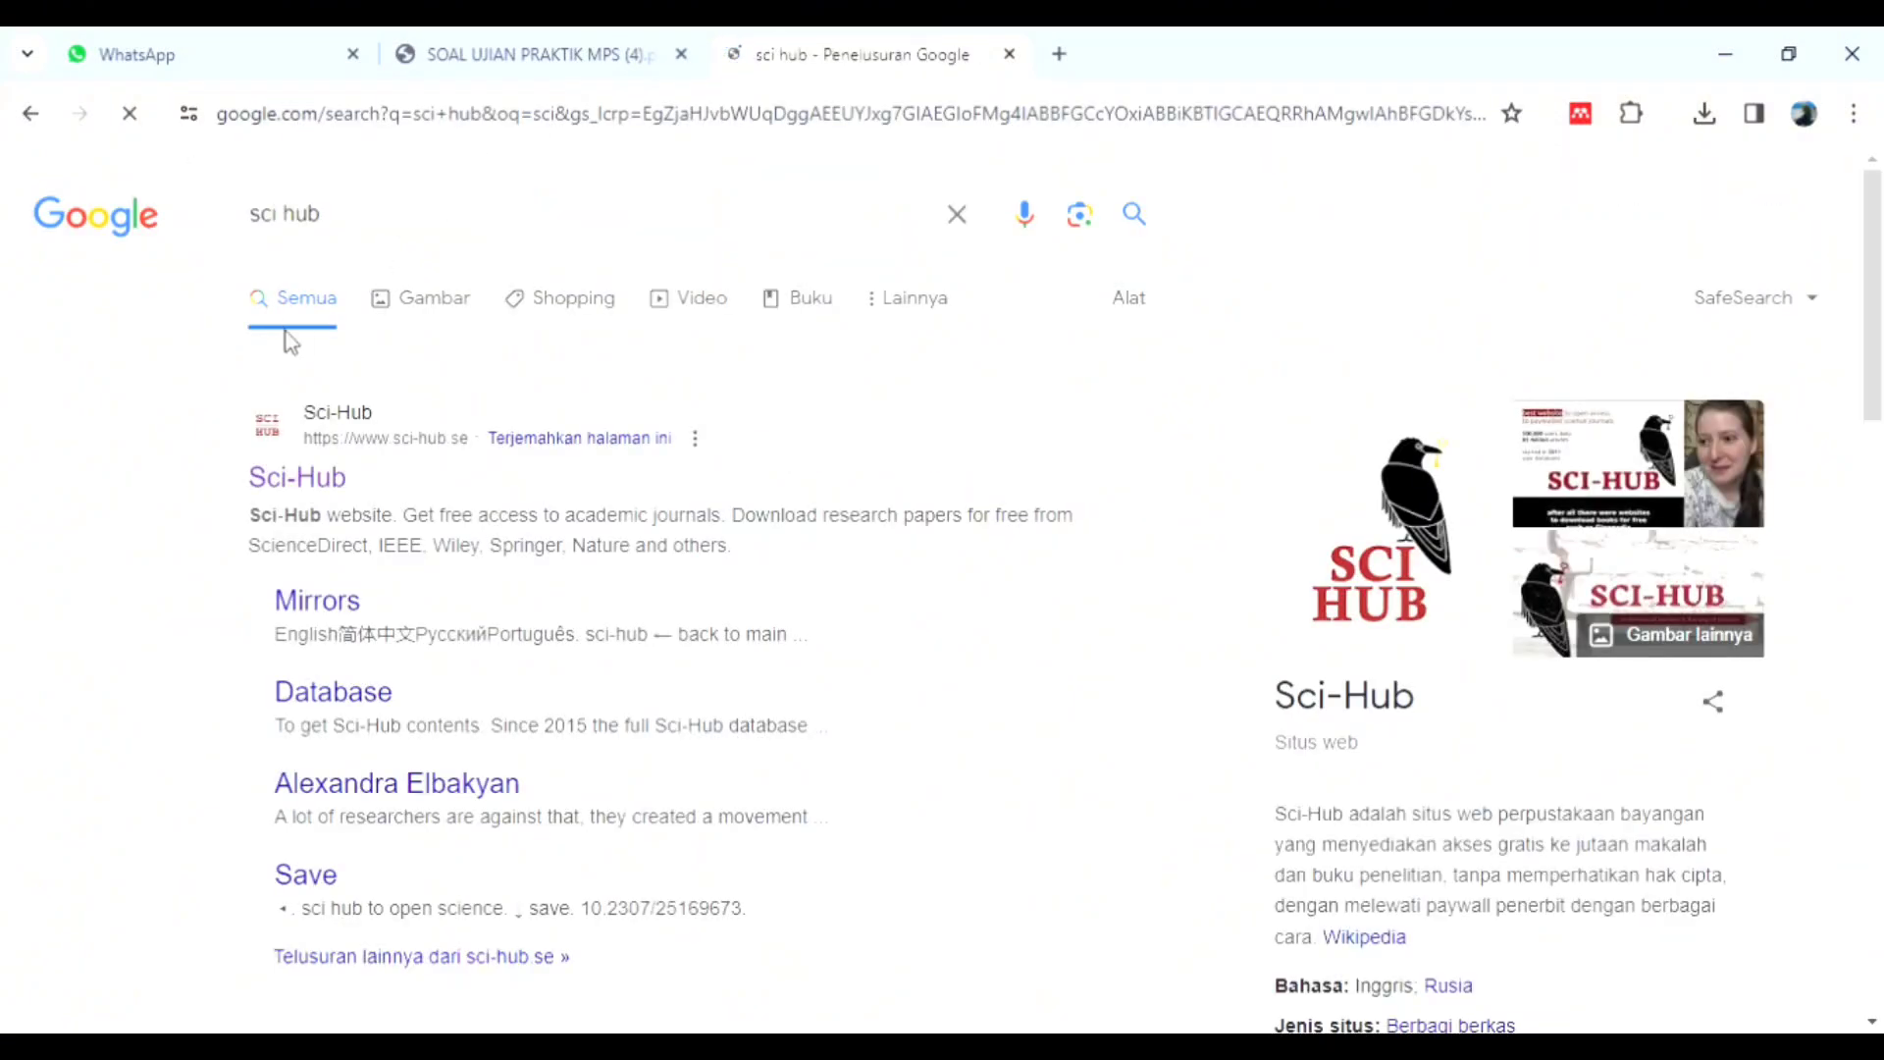
left_click(308, 478)
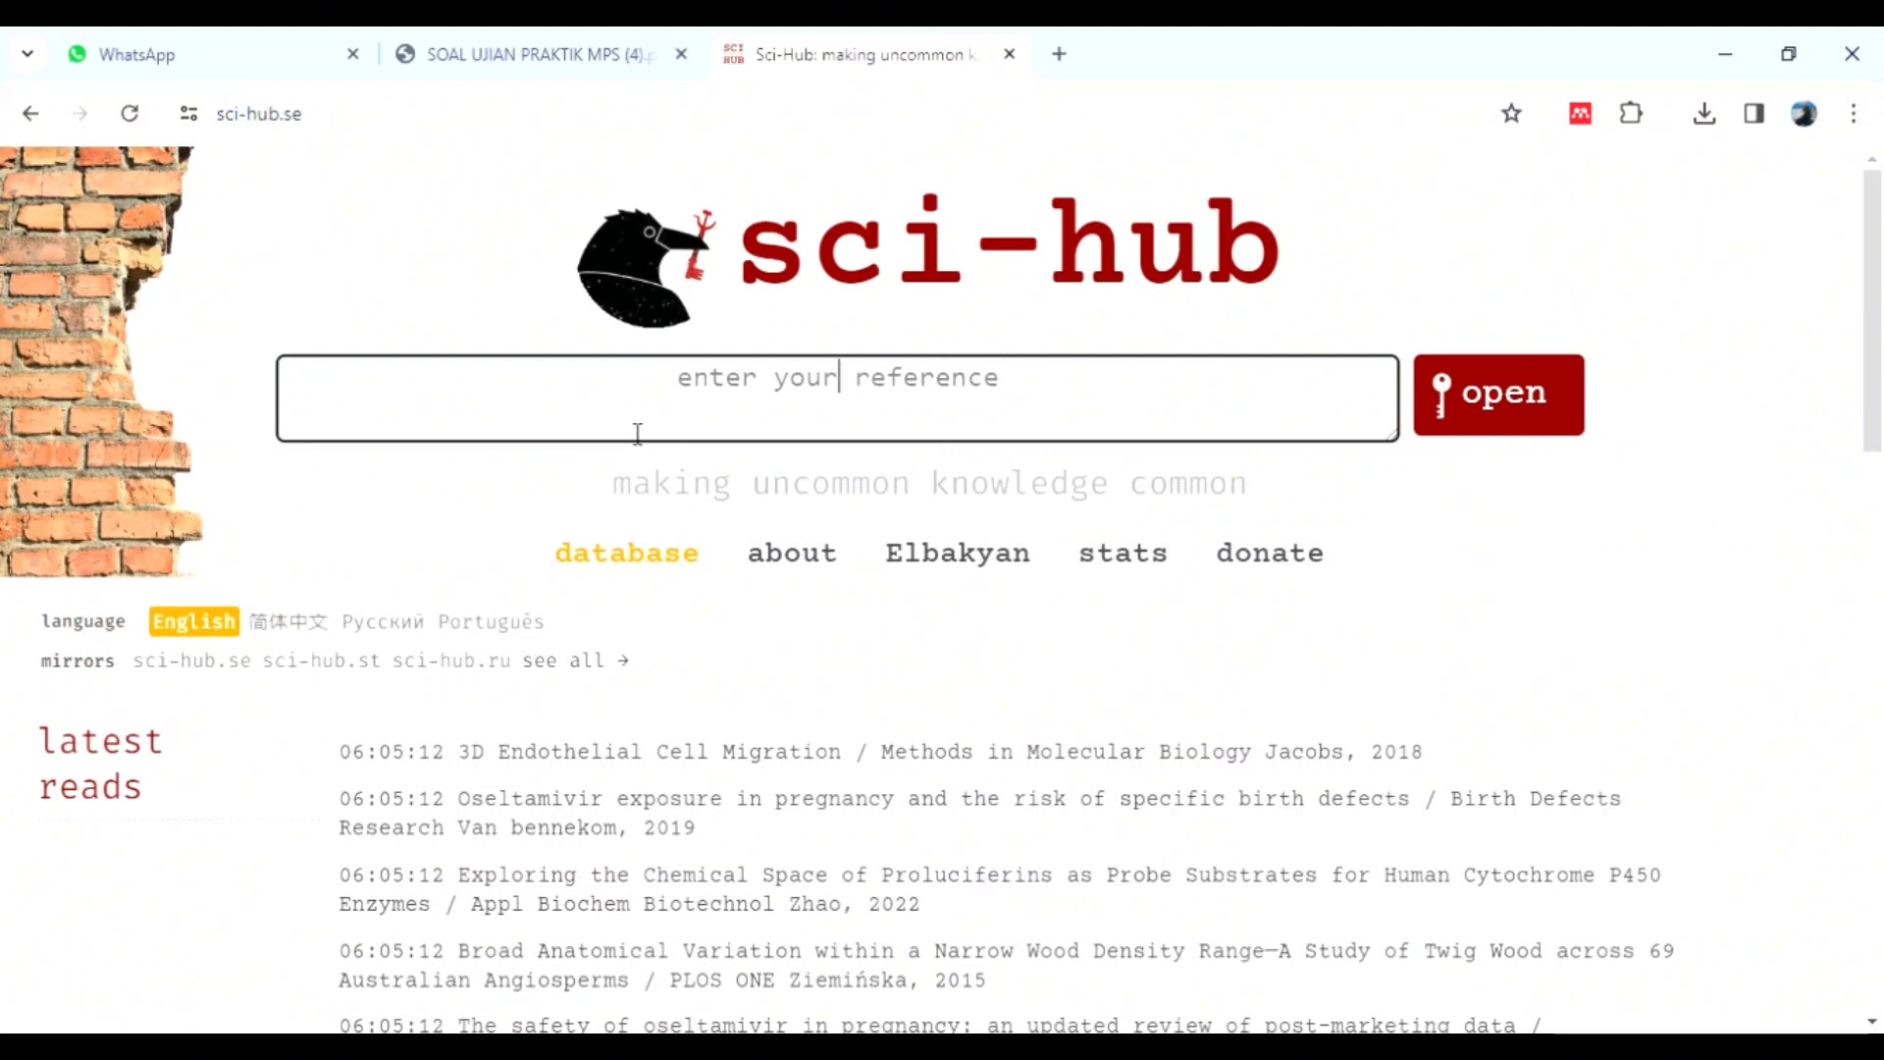
Look up the article on Sci-Hub with the copied tandfonline.com link and download its PDF.
key("ctrl+v")
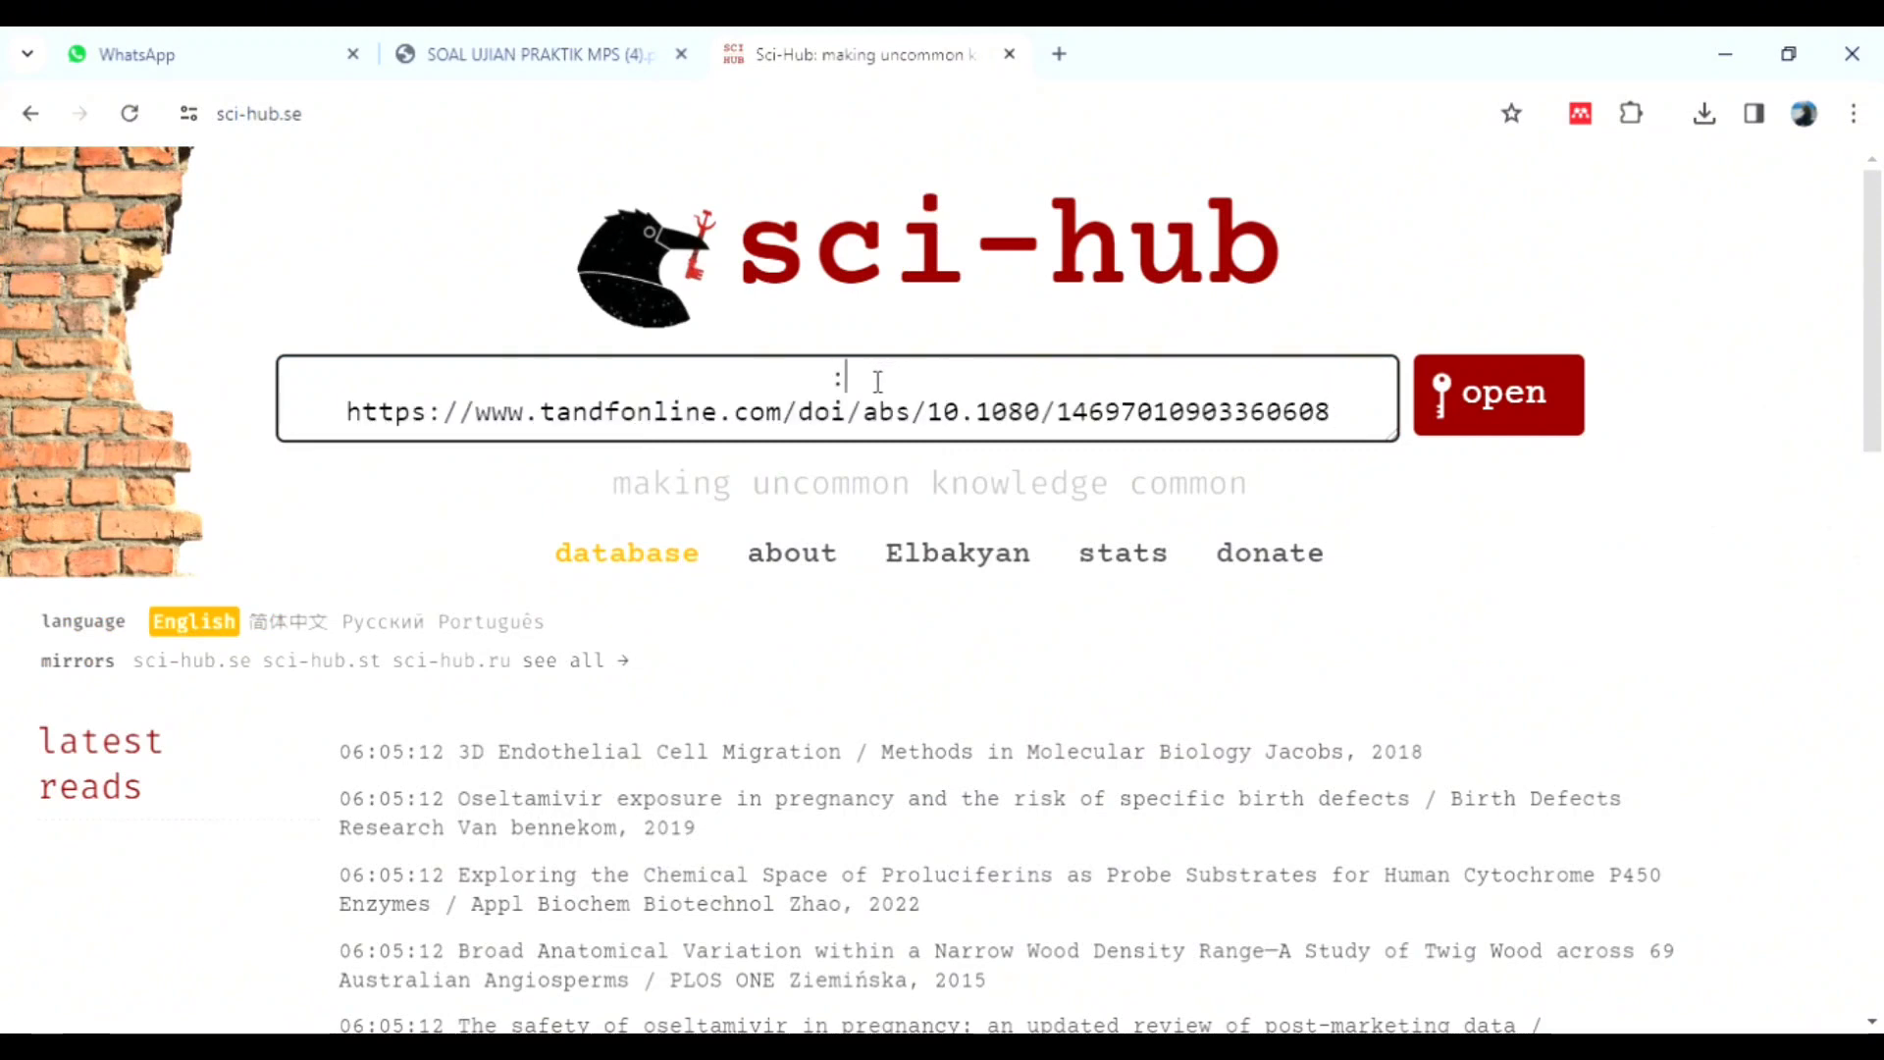
left_click(1520, 417)
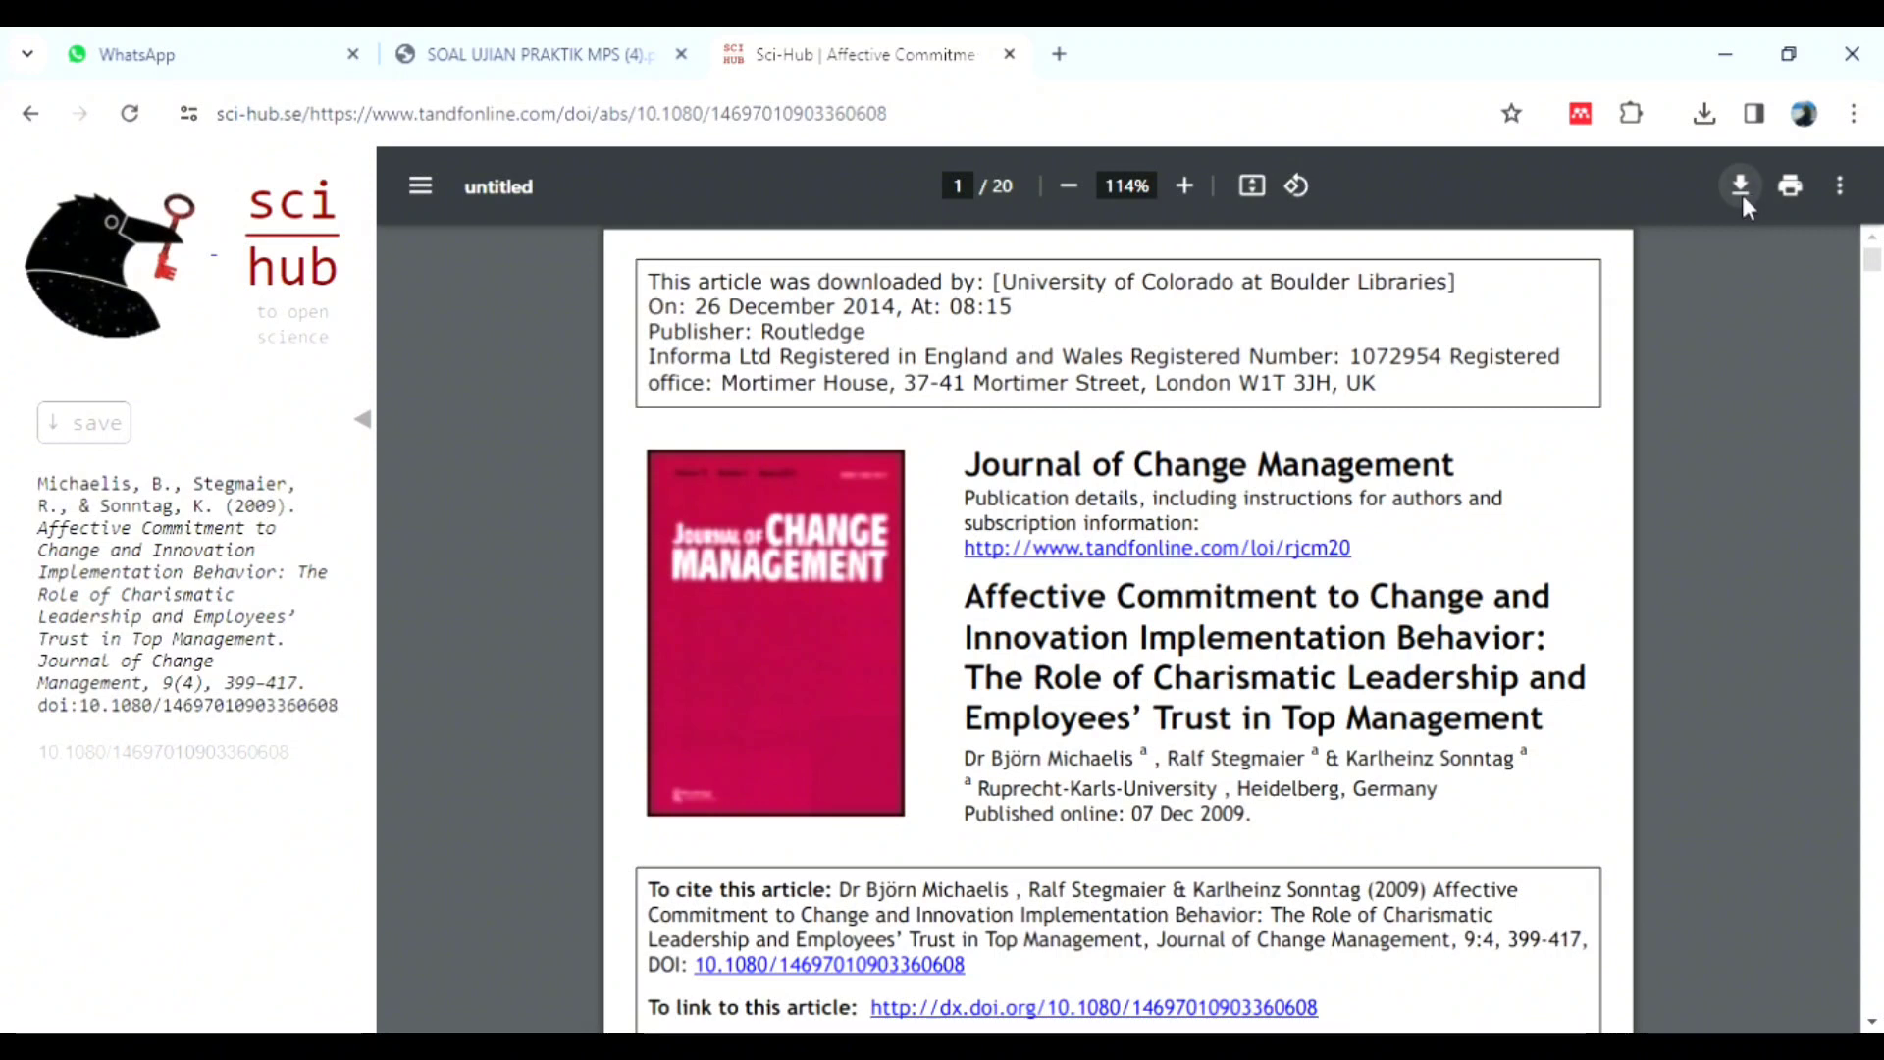
left_click(1741, 194)
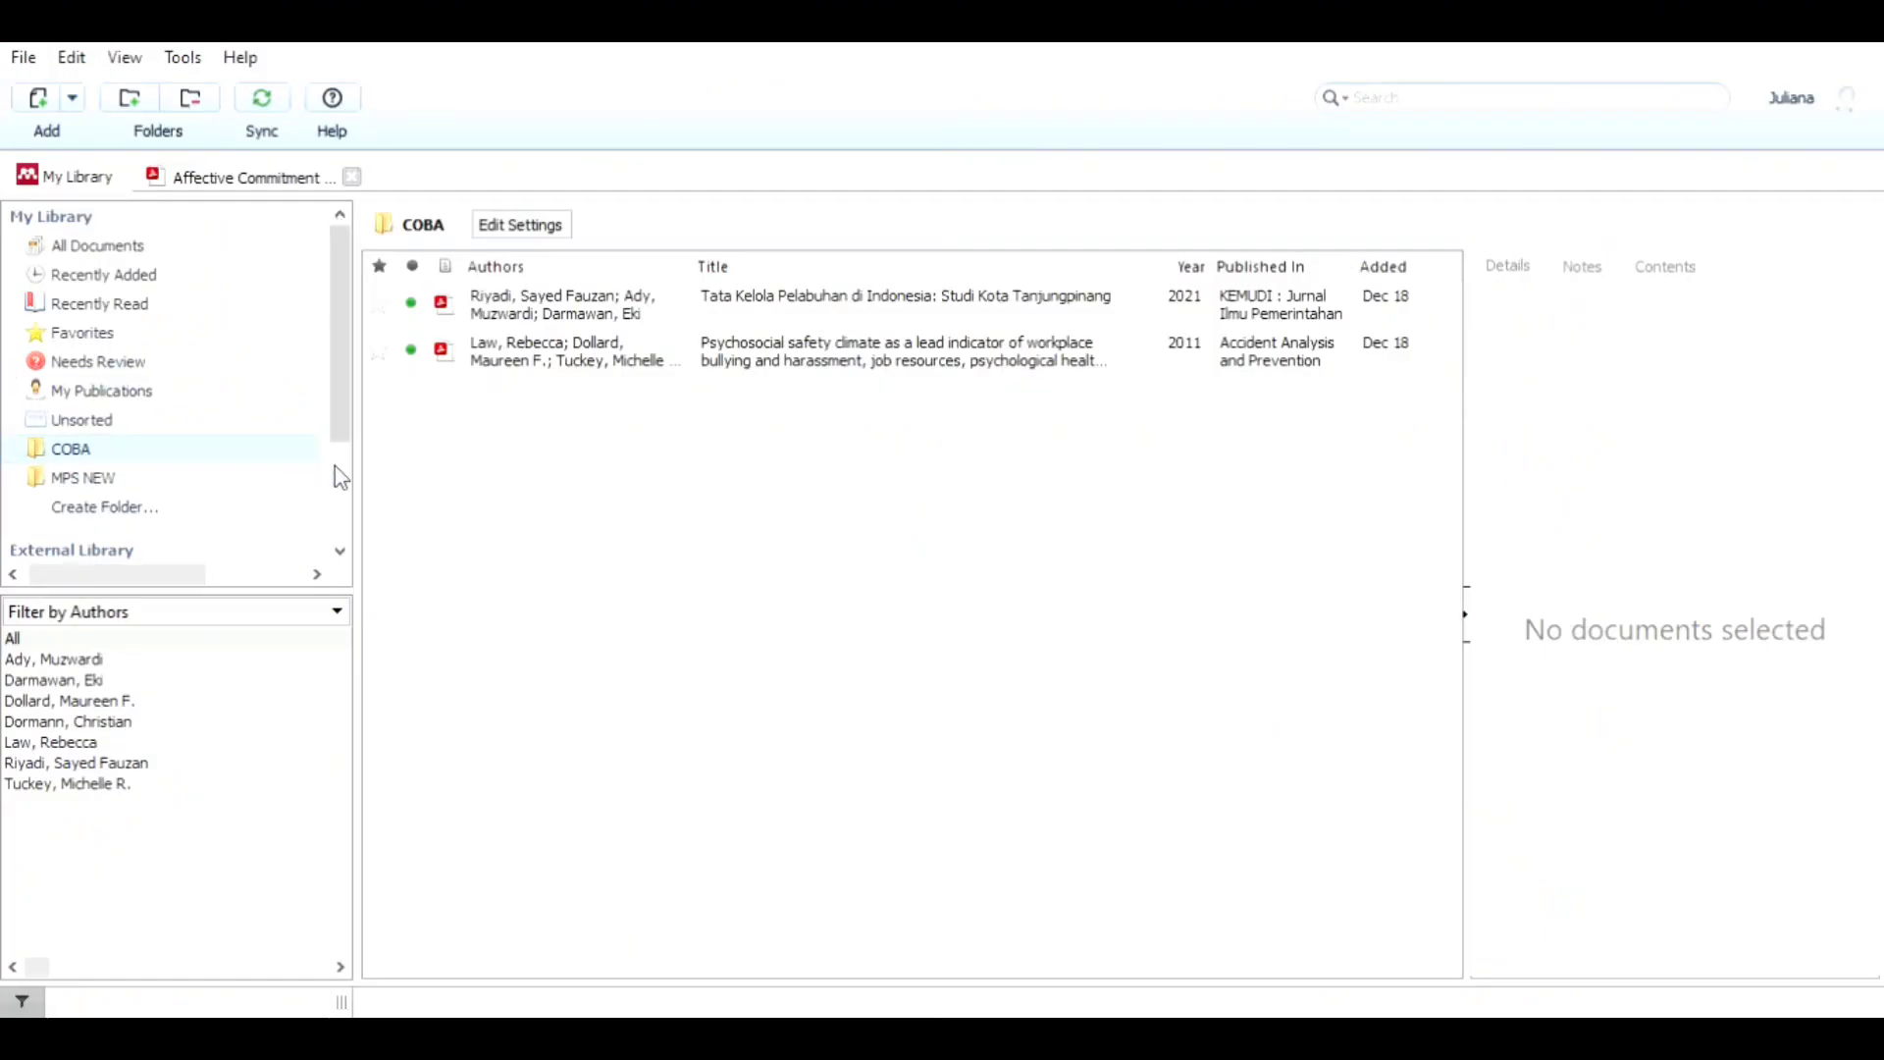
Switch to Mendeley Desktop and create a library folder named "TUGAS PRAKTEK".
mouse_move(335, 400)
left_mouse_down()
mouse_move(335, 527)
mouse_move(326, 398)
left_mouse_up()
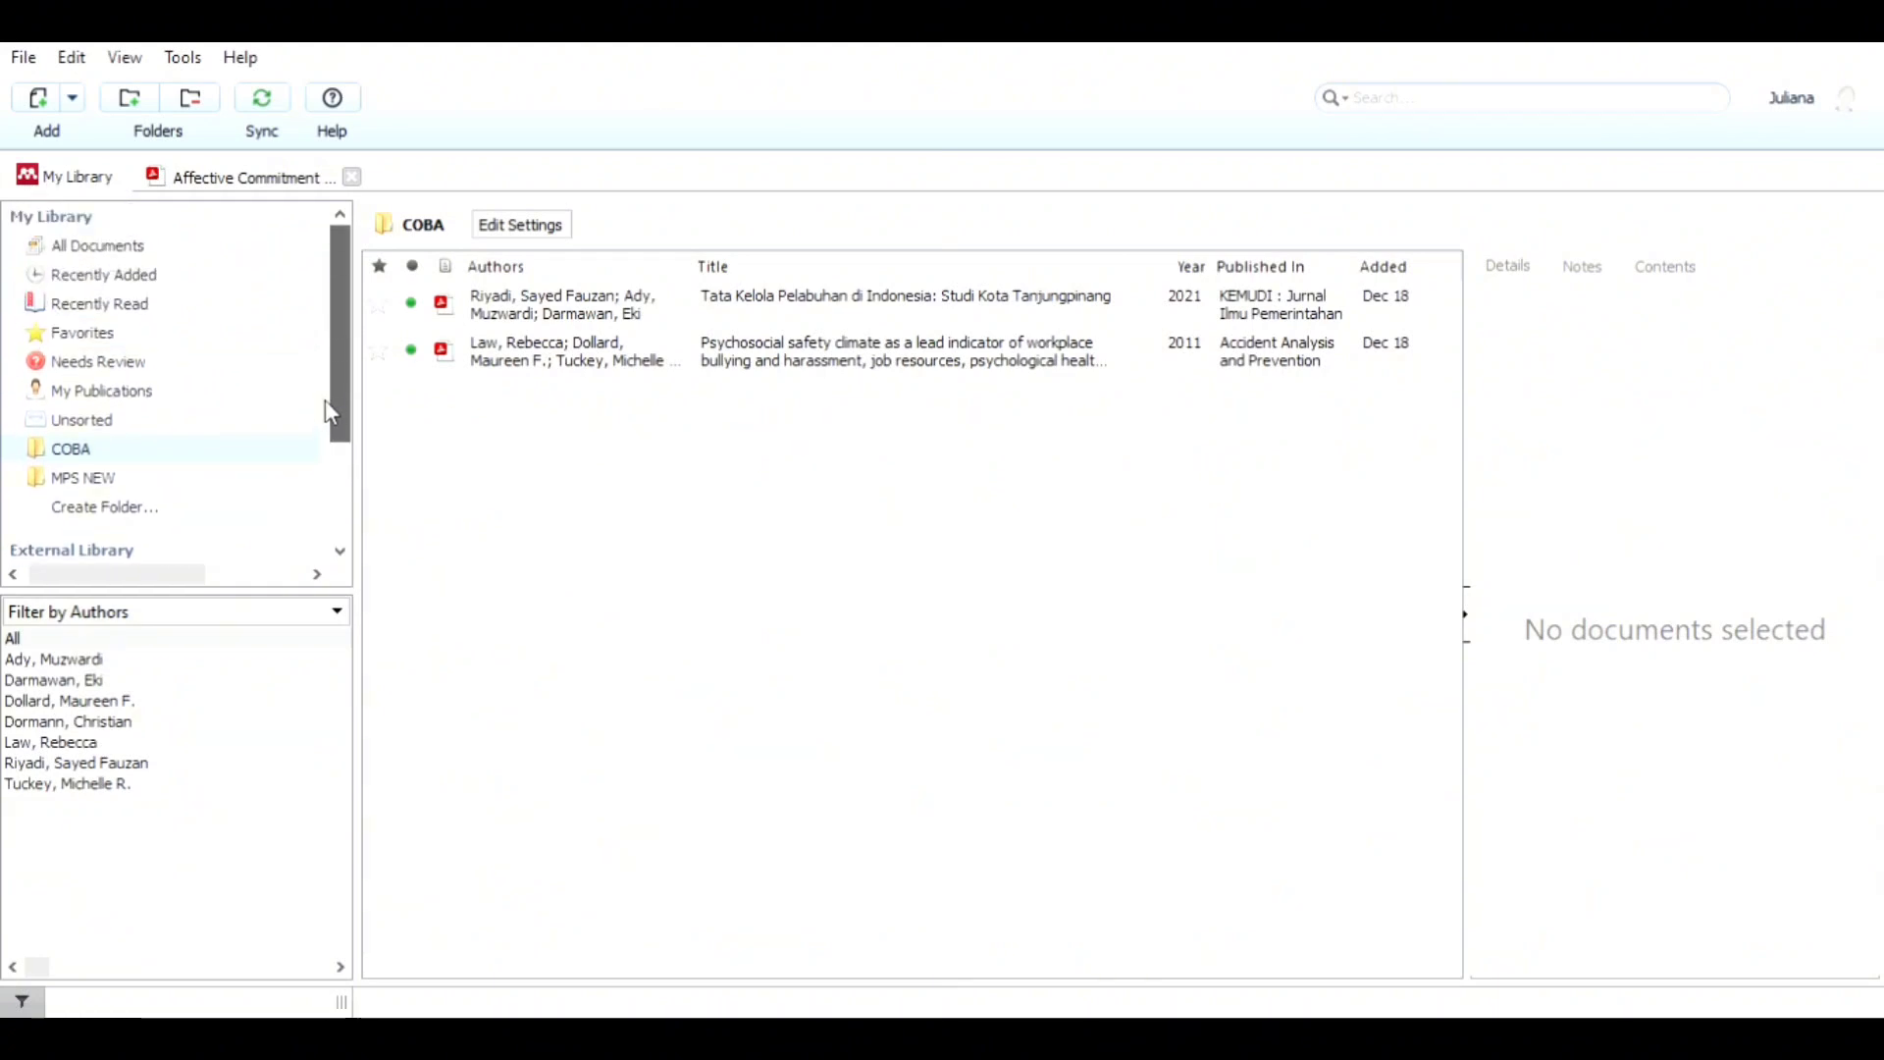
left_click(127, 511)
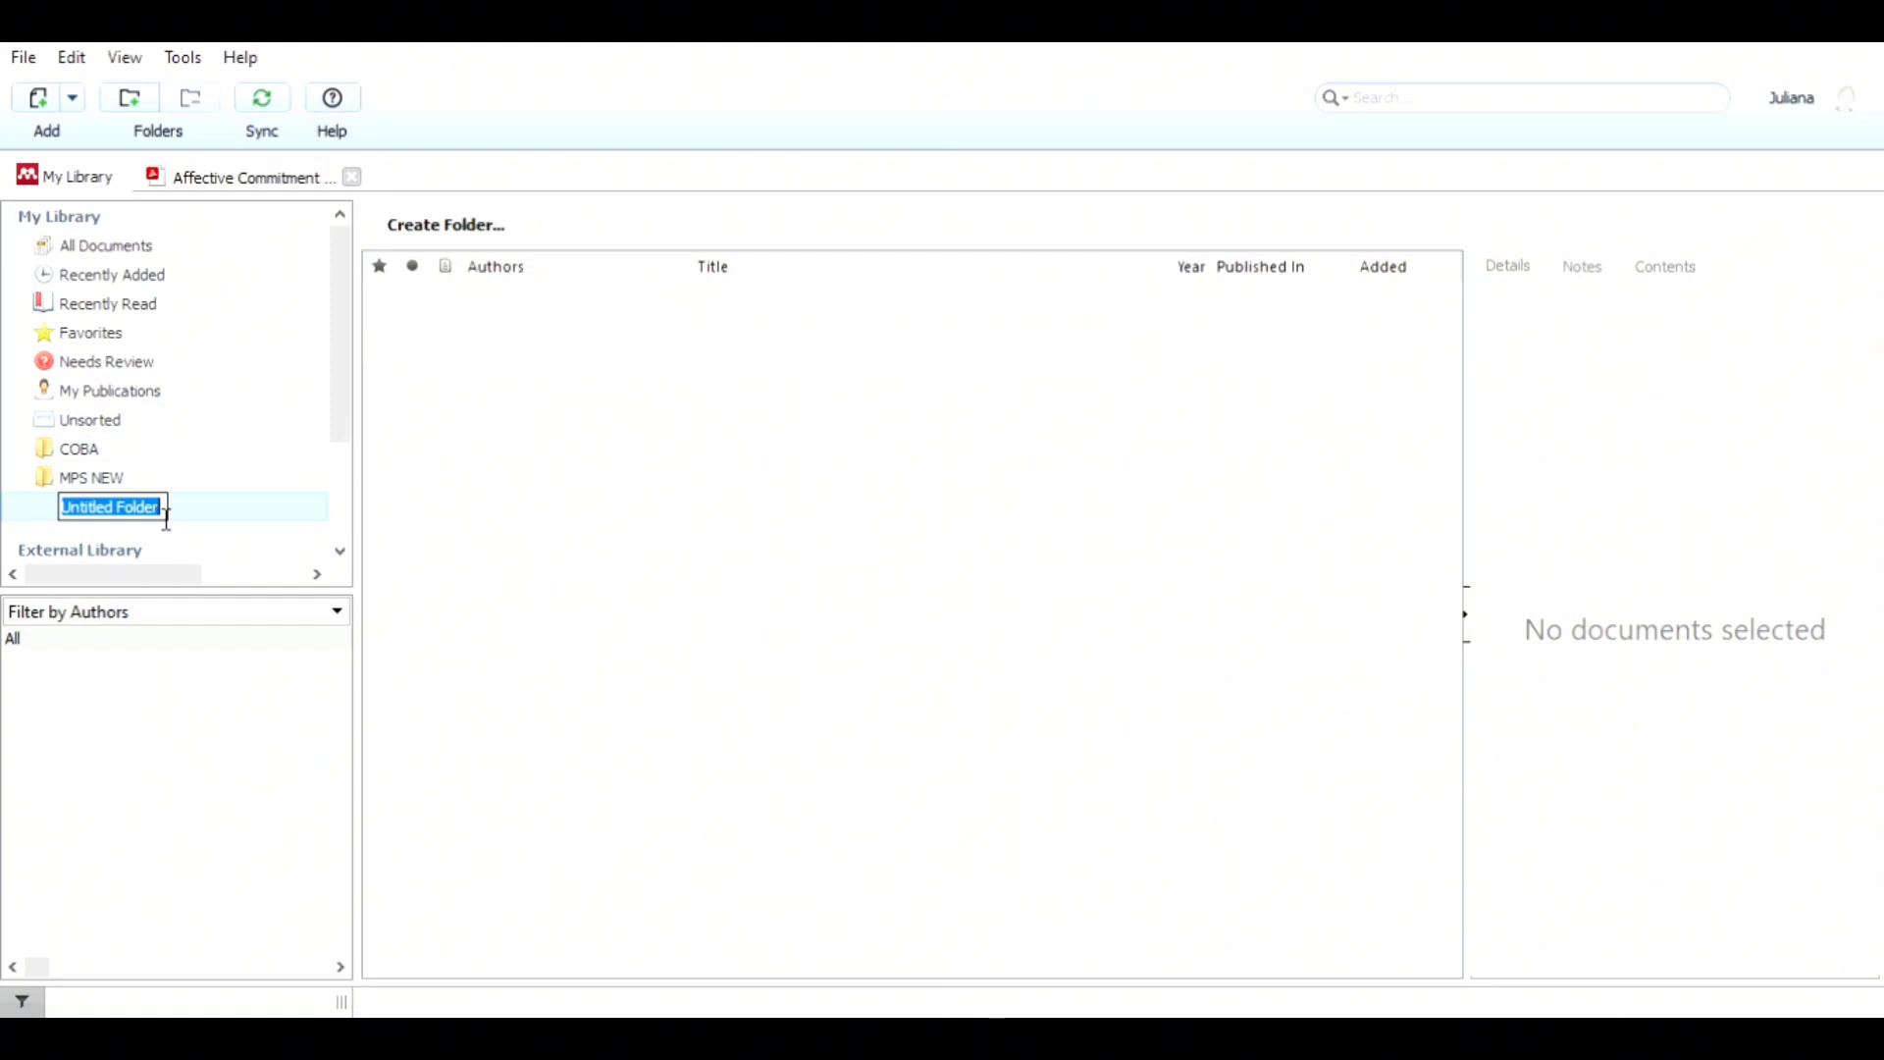
key("BackSpace")
type("t")
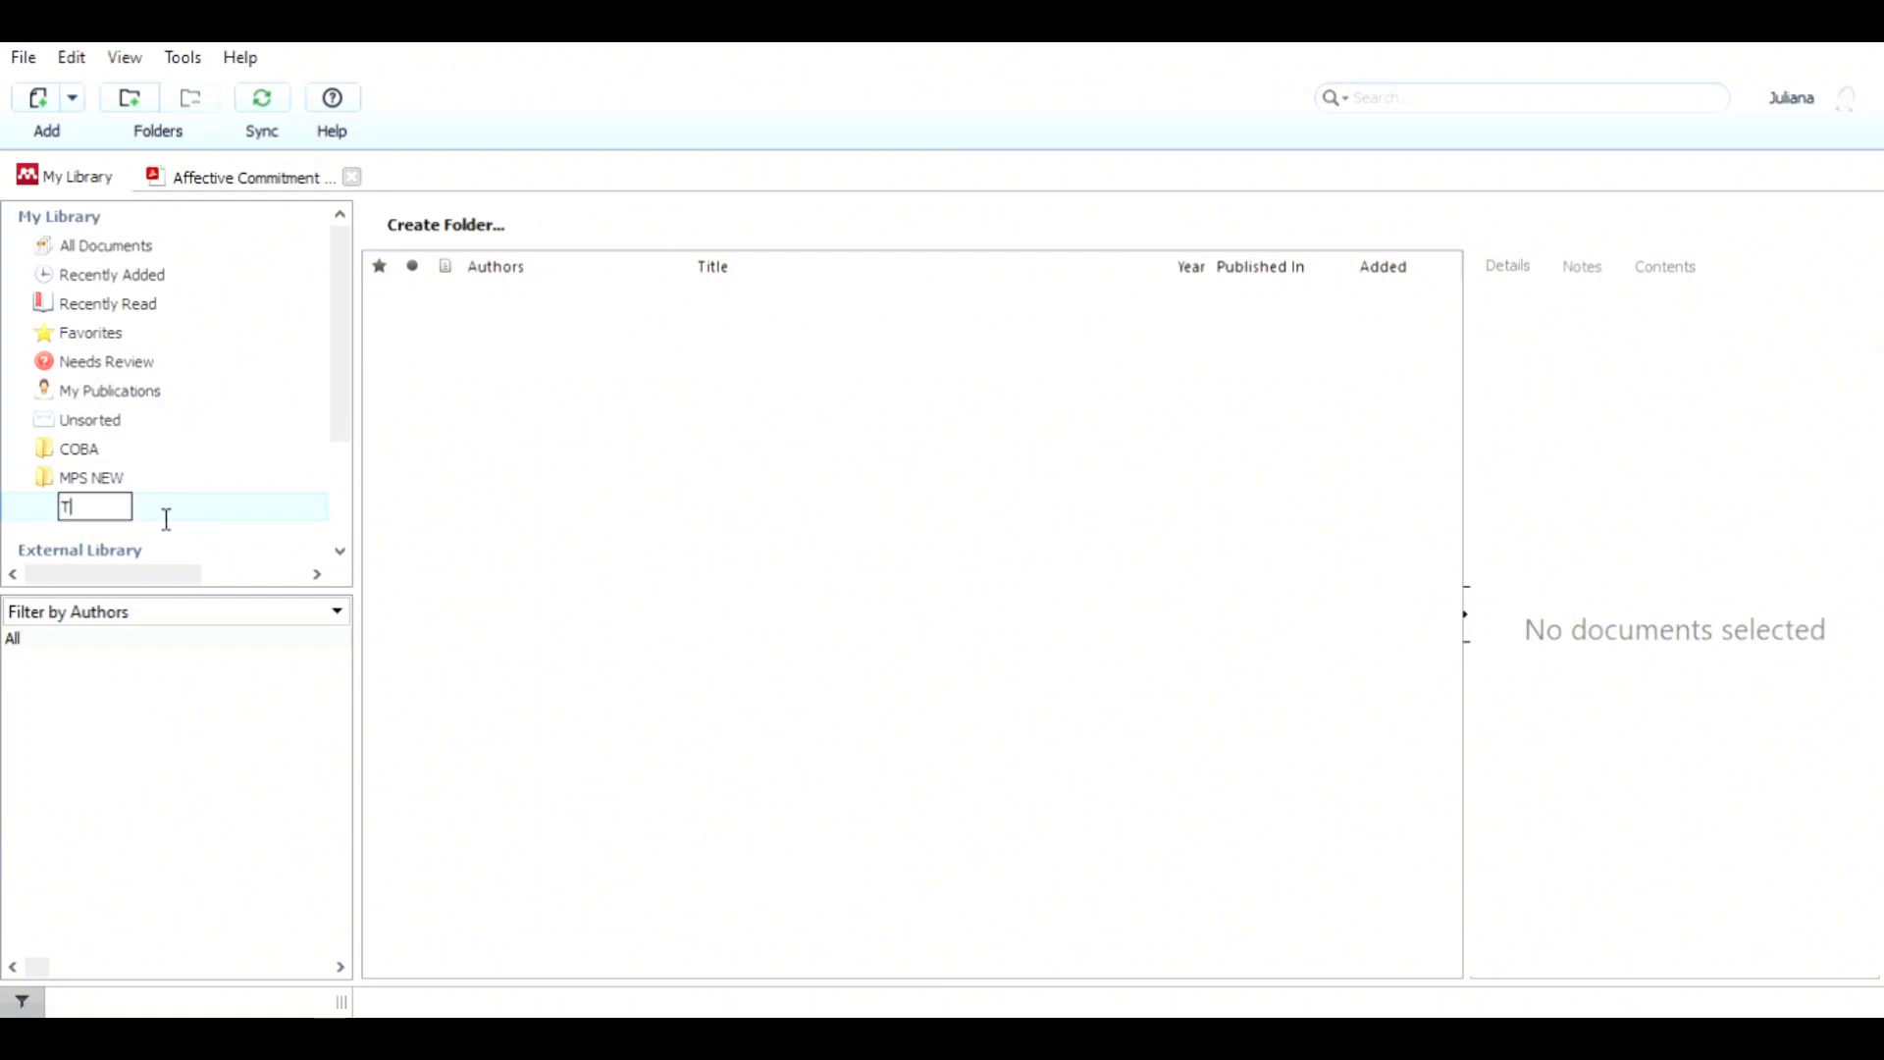
type("UGAS PRAKTEK")
key("Return")
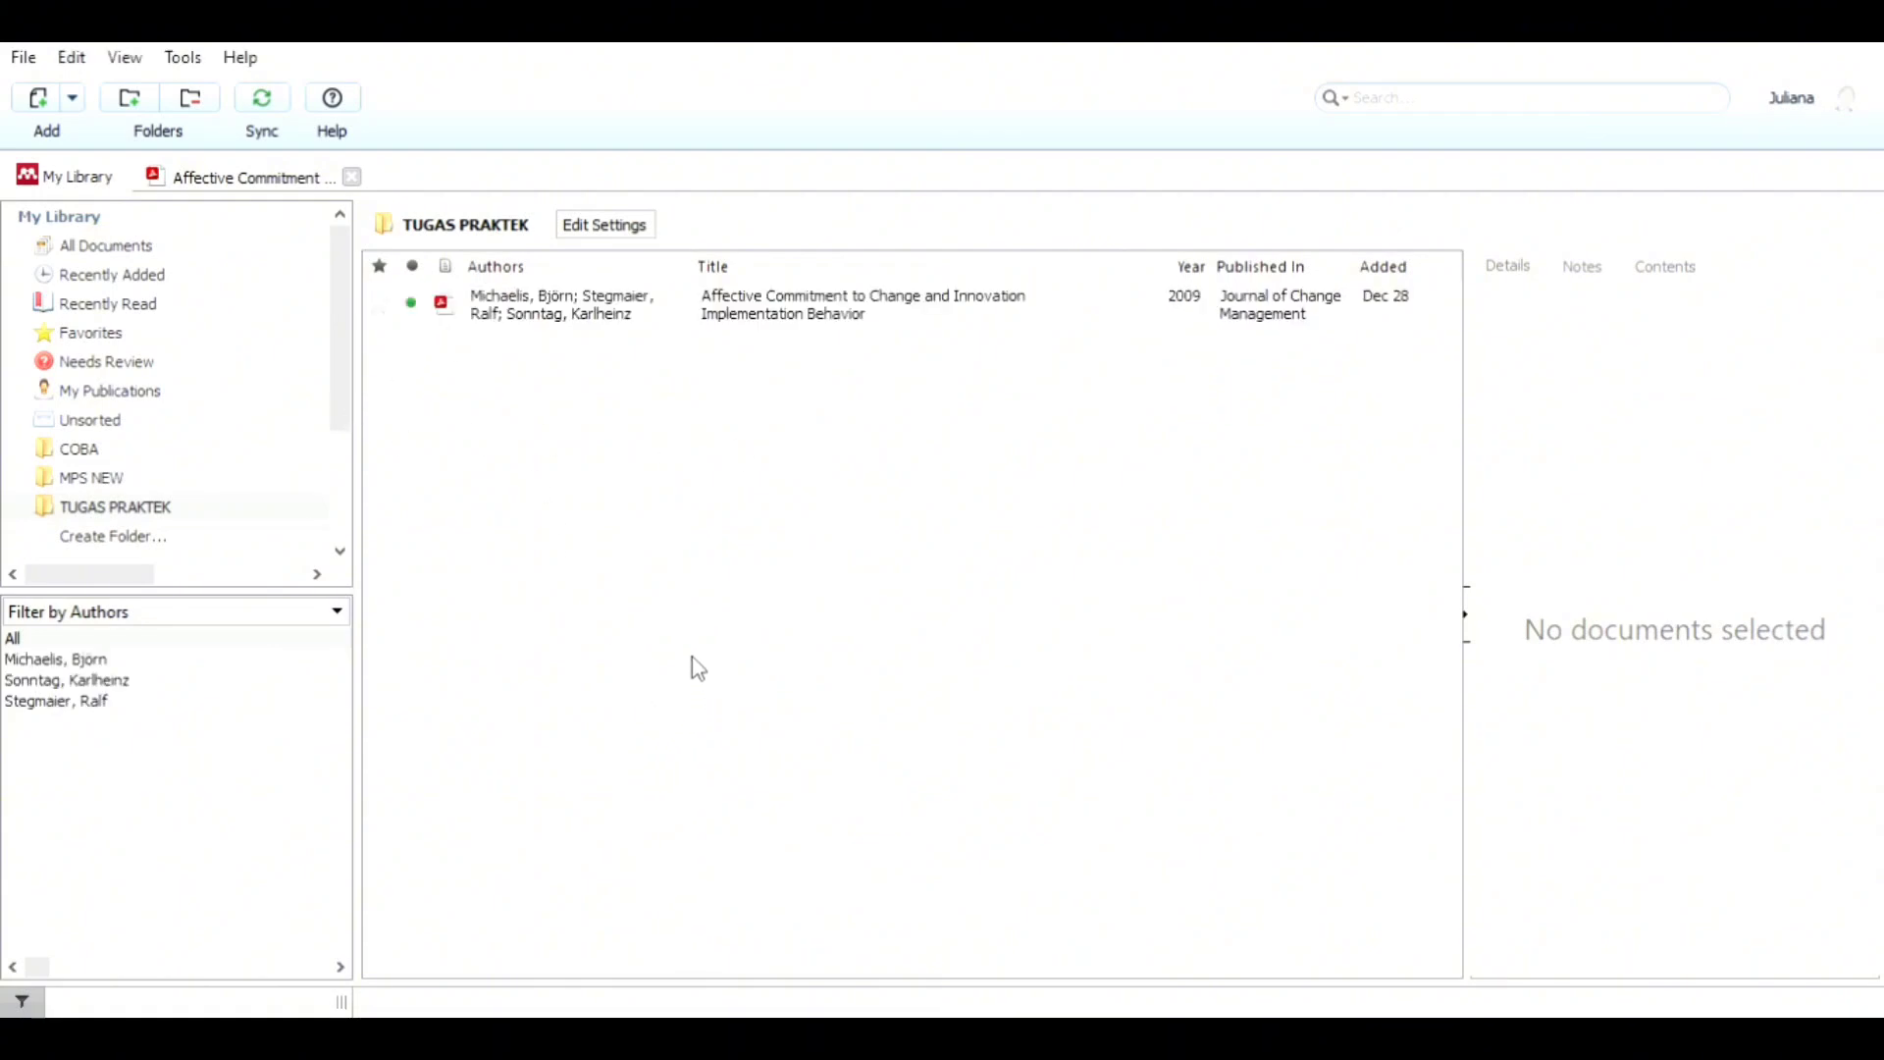
Check the metadata of the "Affective Commitment to Change and Innovation Implementation Behavior" article, including its authors, journal, year, volume, issue and pages.
left_click(816, 317)
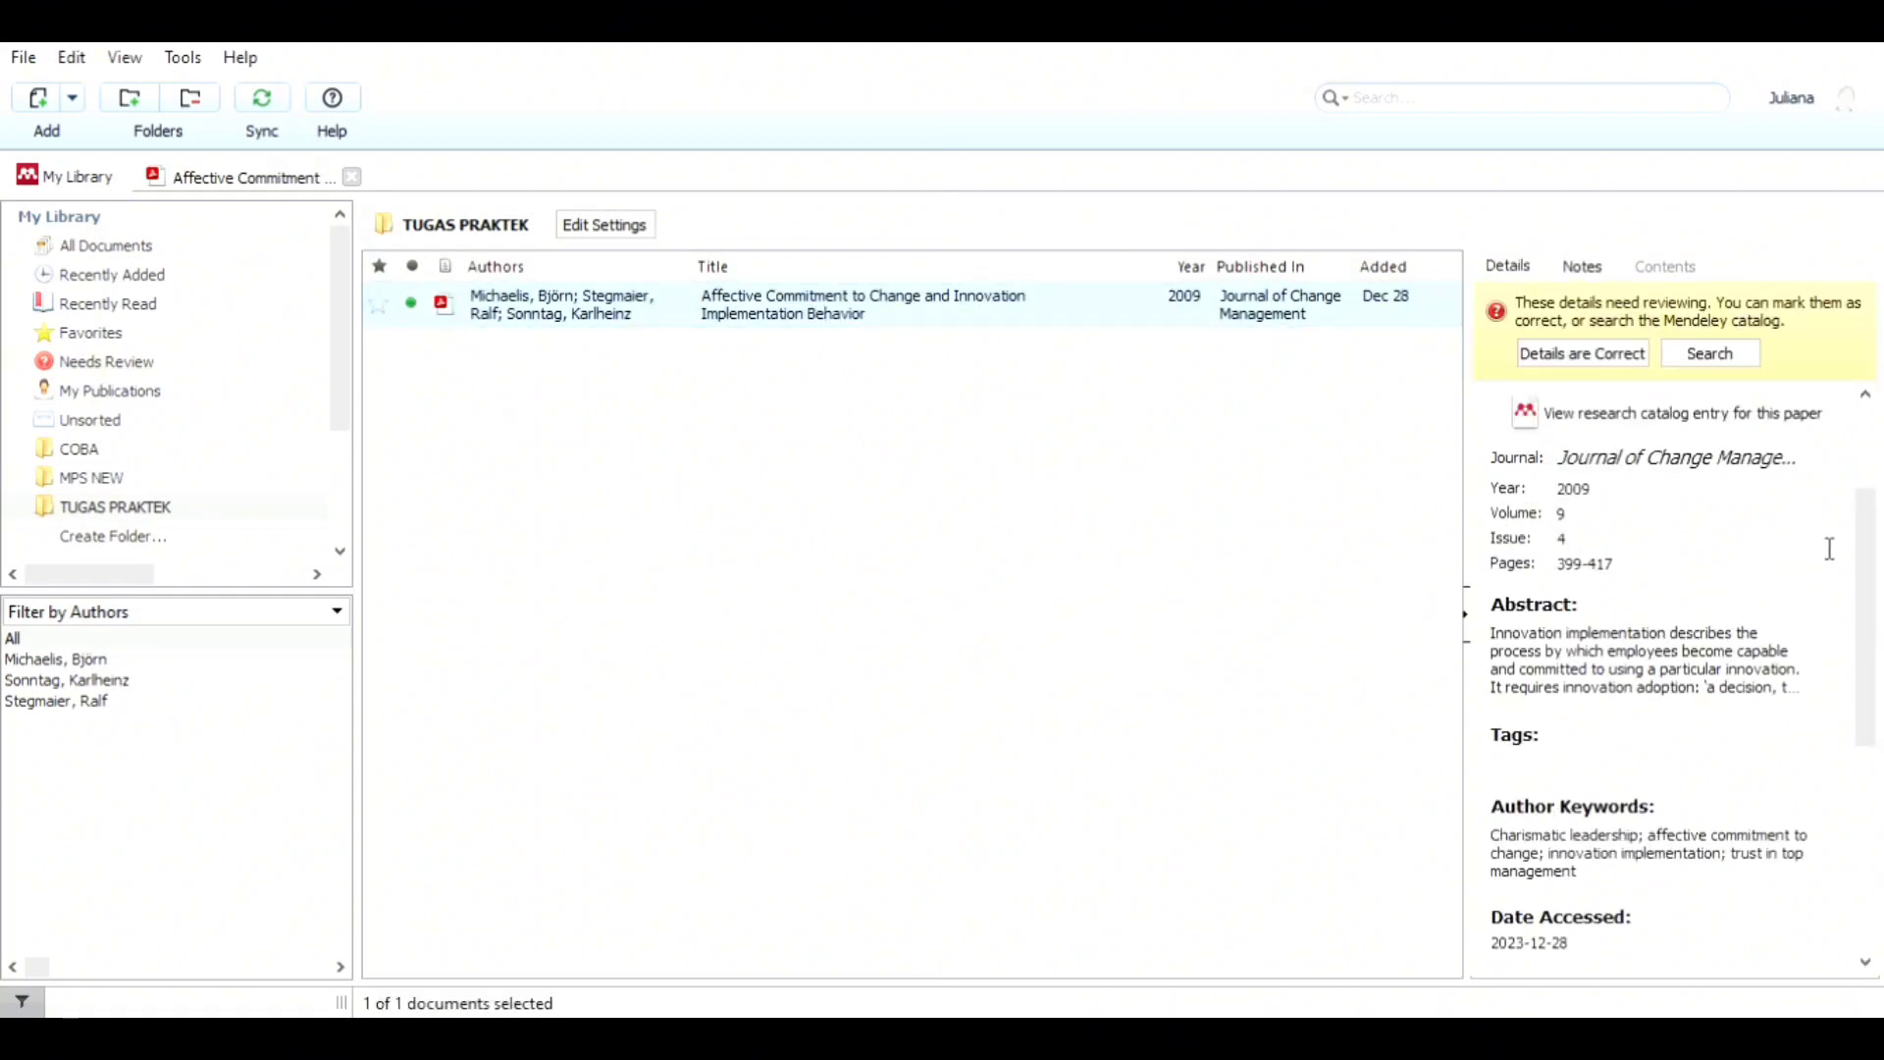
left_click_drag(1863, 585, 1863, 413)
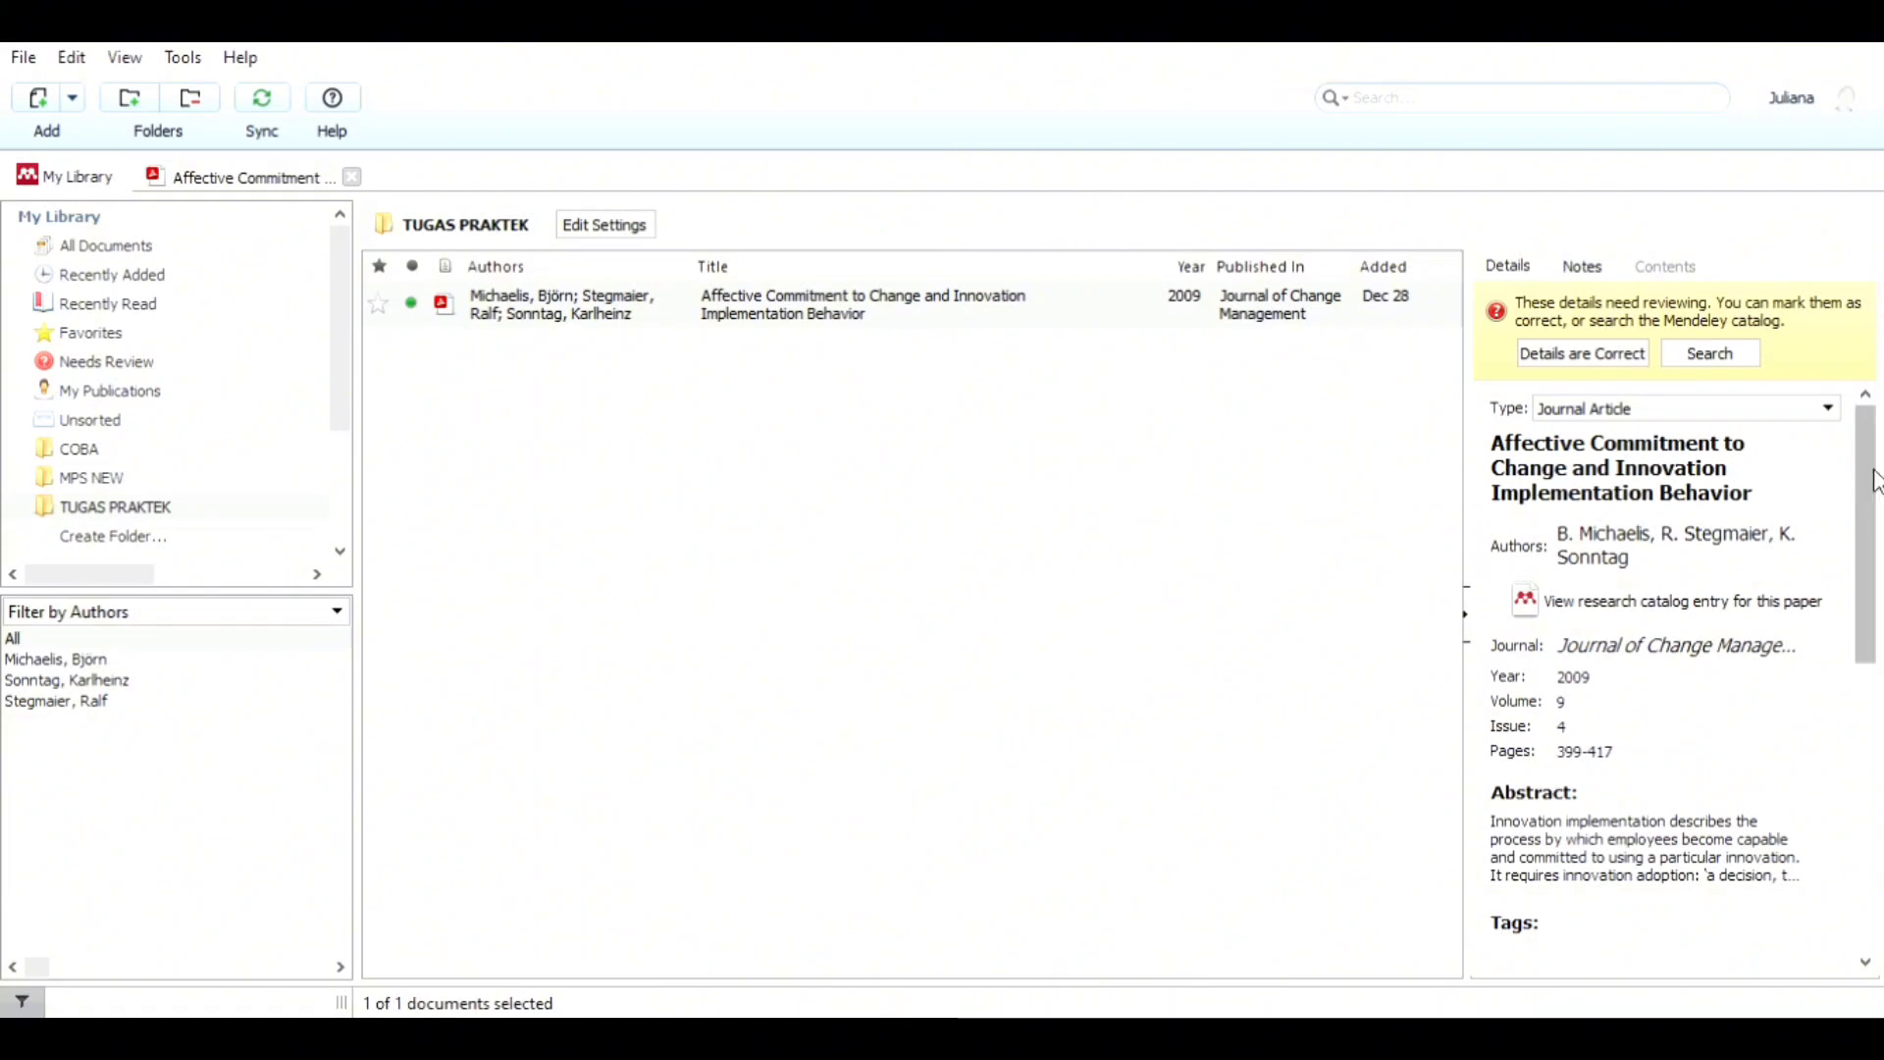
left_click_drag(1874, 481, 1823, 504)
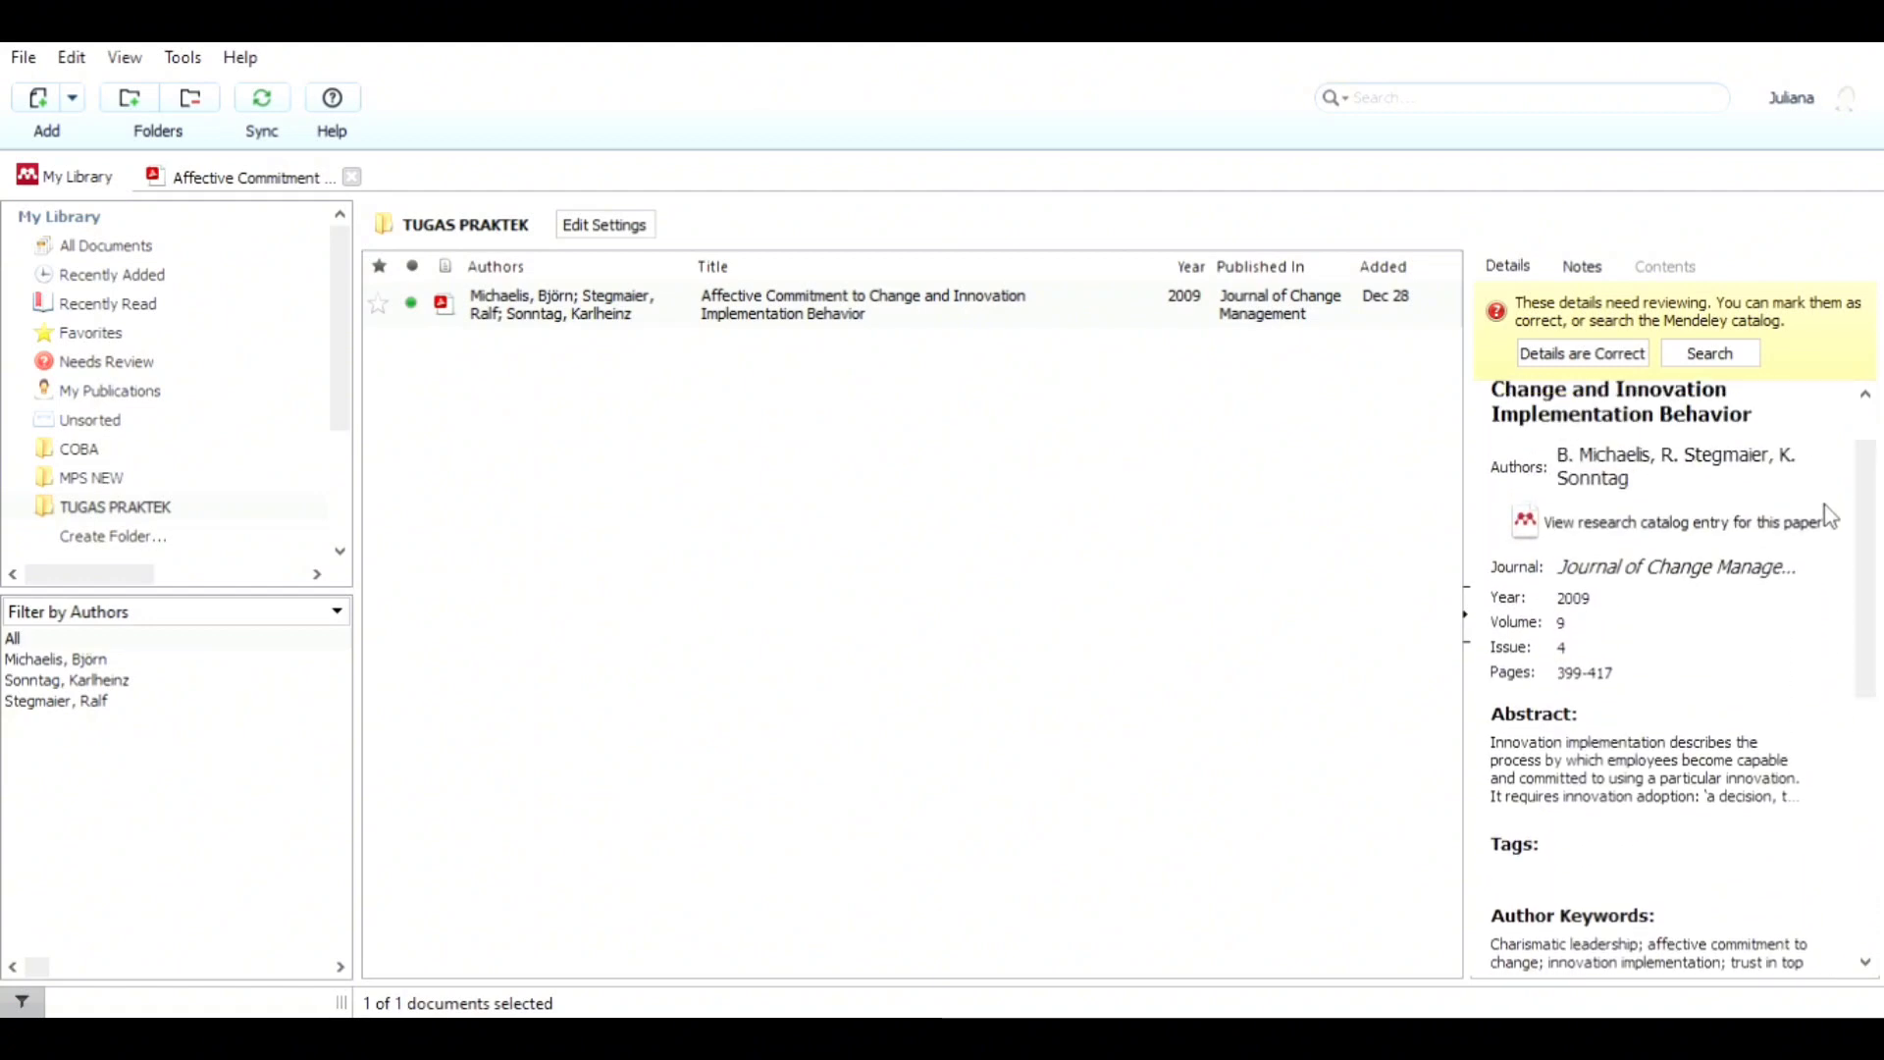
left_click(1717, 487)
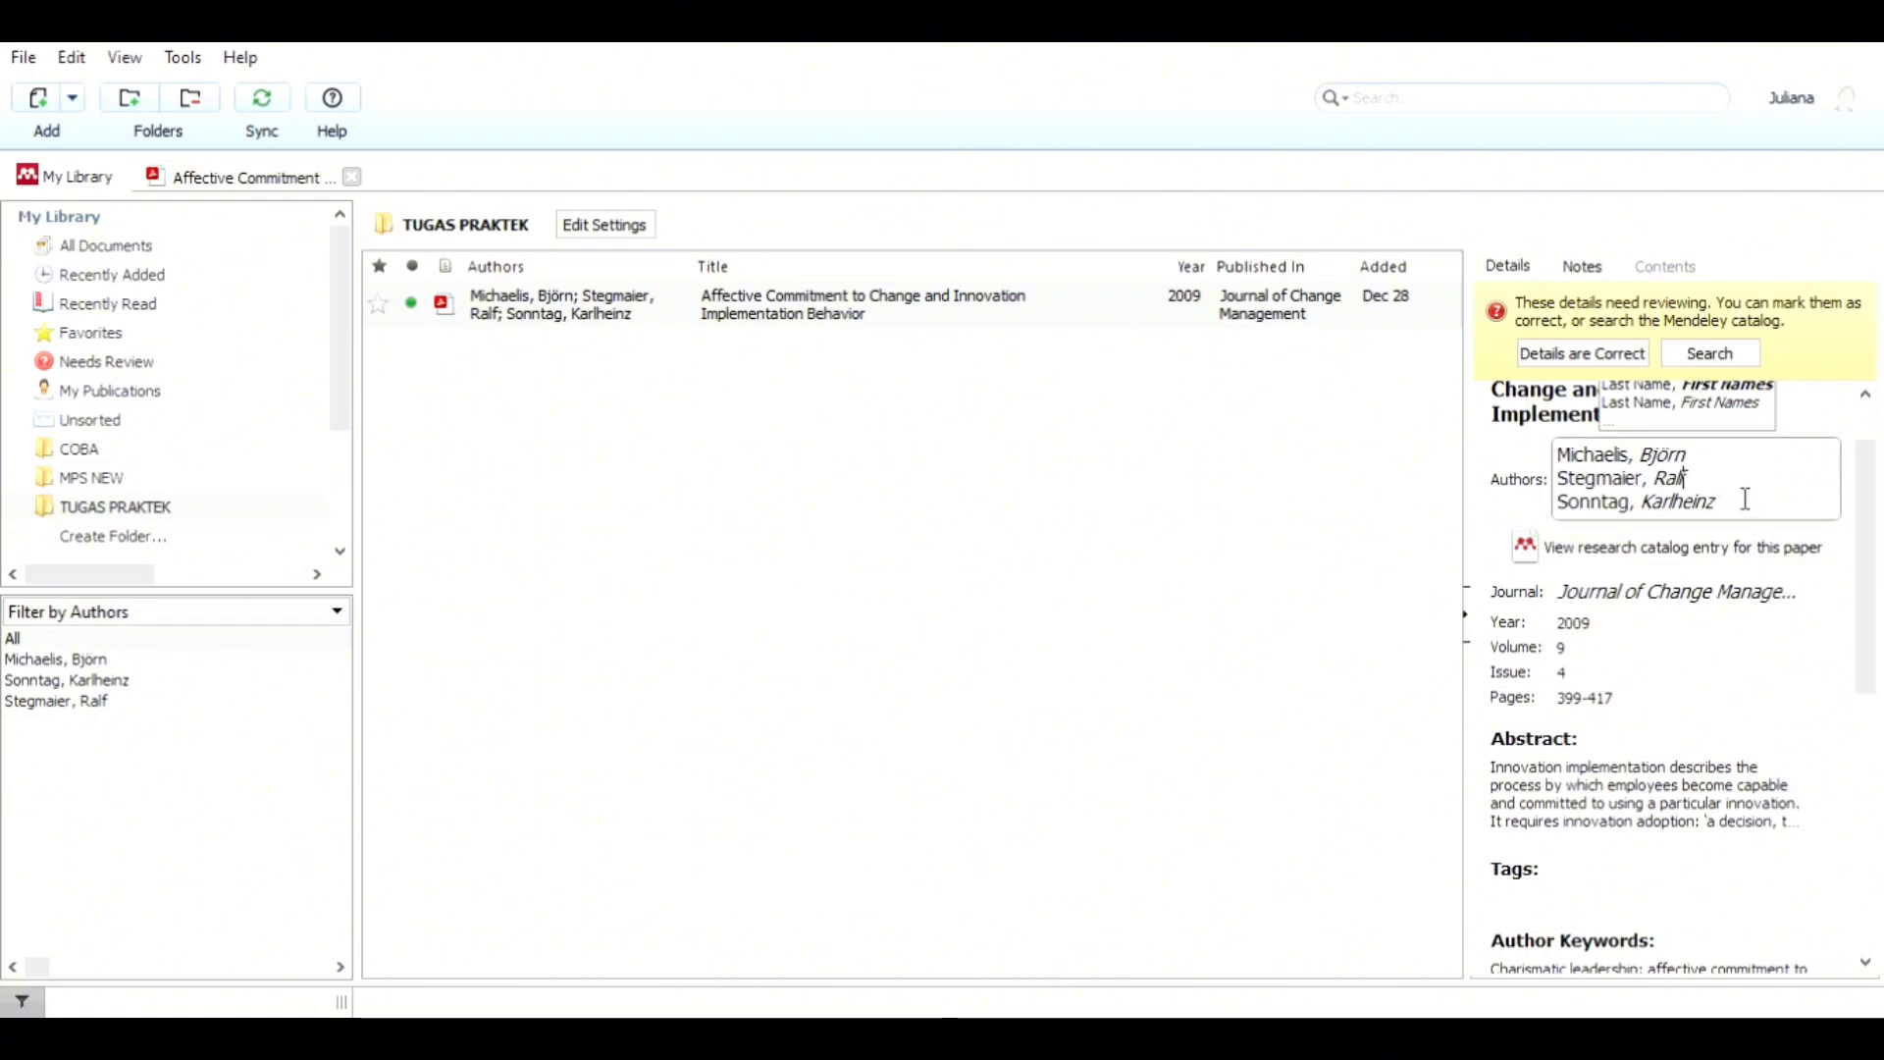
left_click(1775, 679)
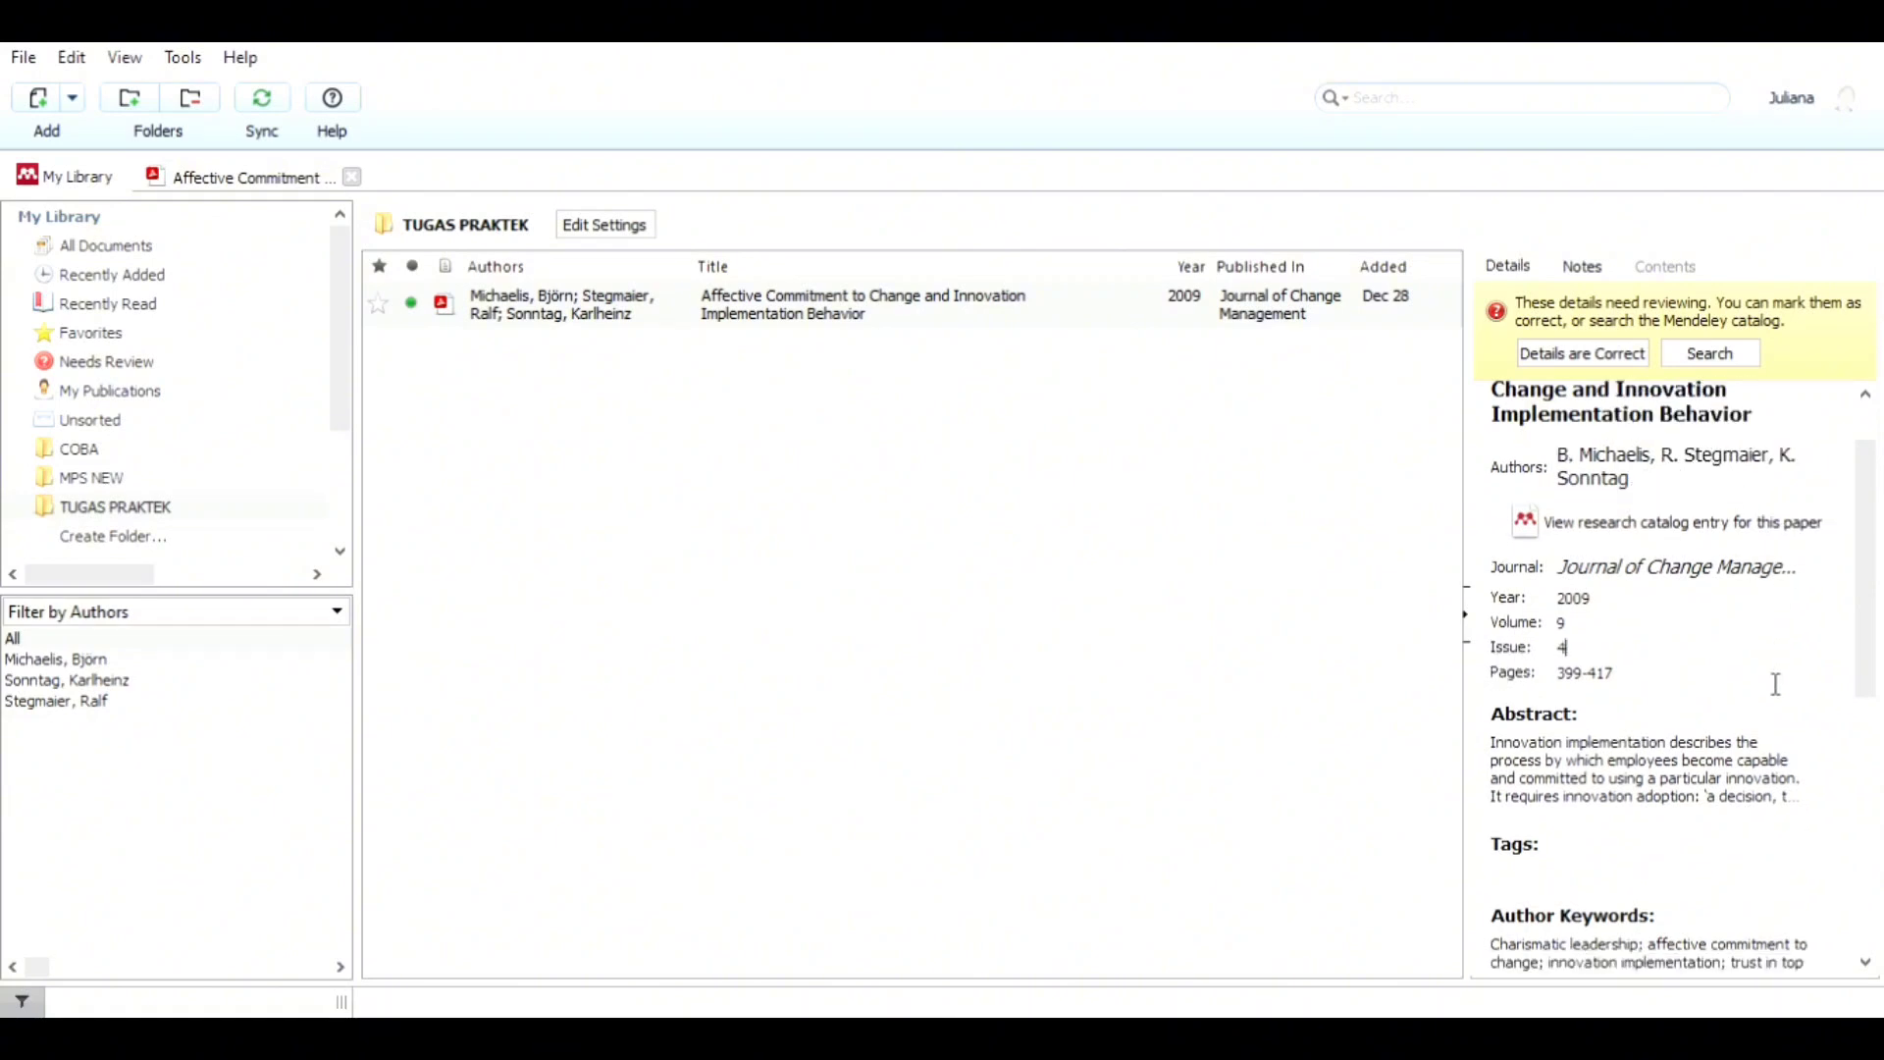
left_click(1729, 474)
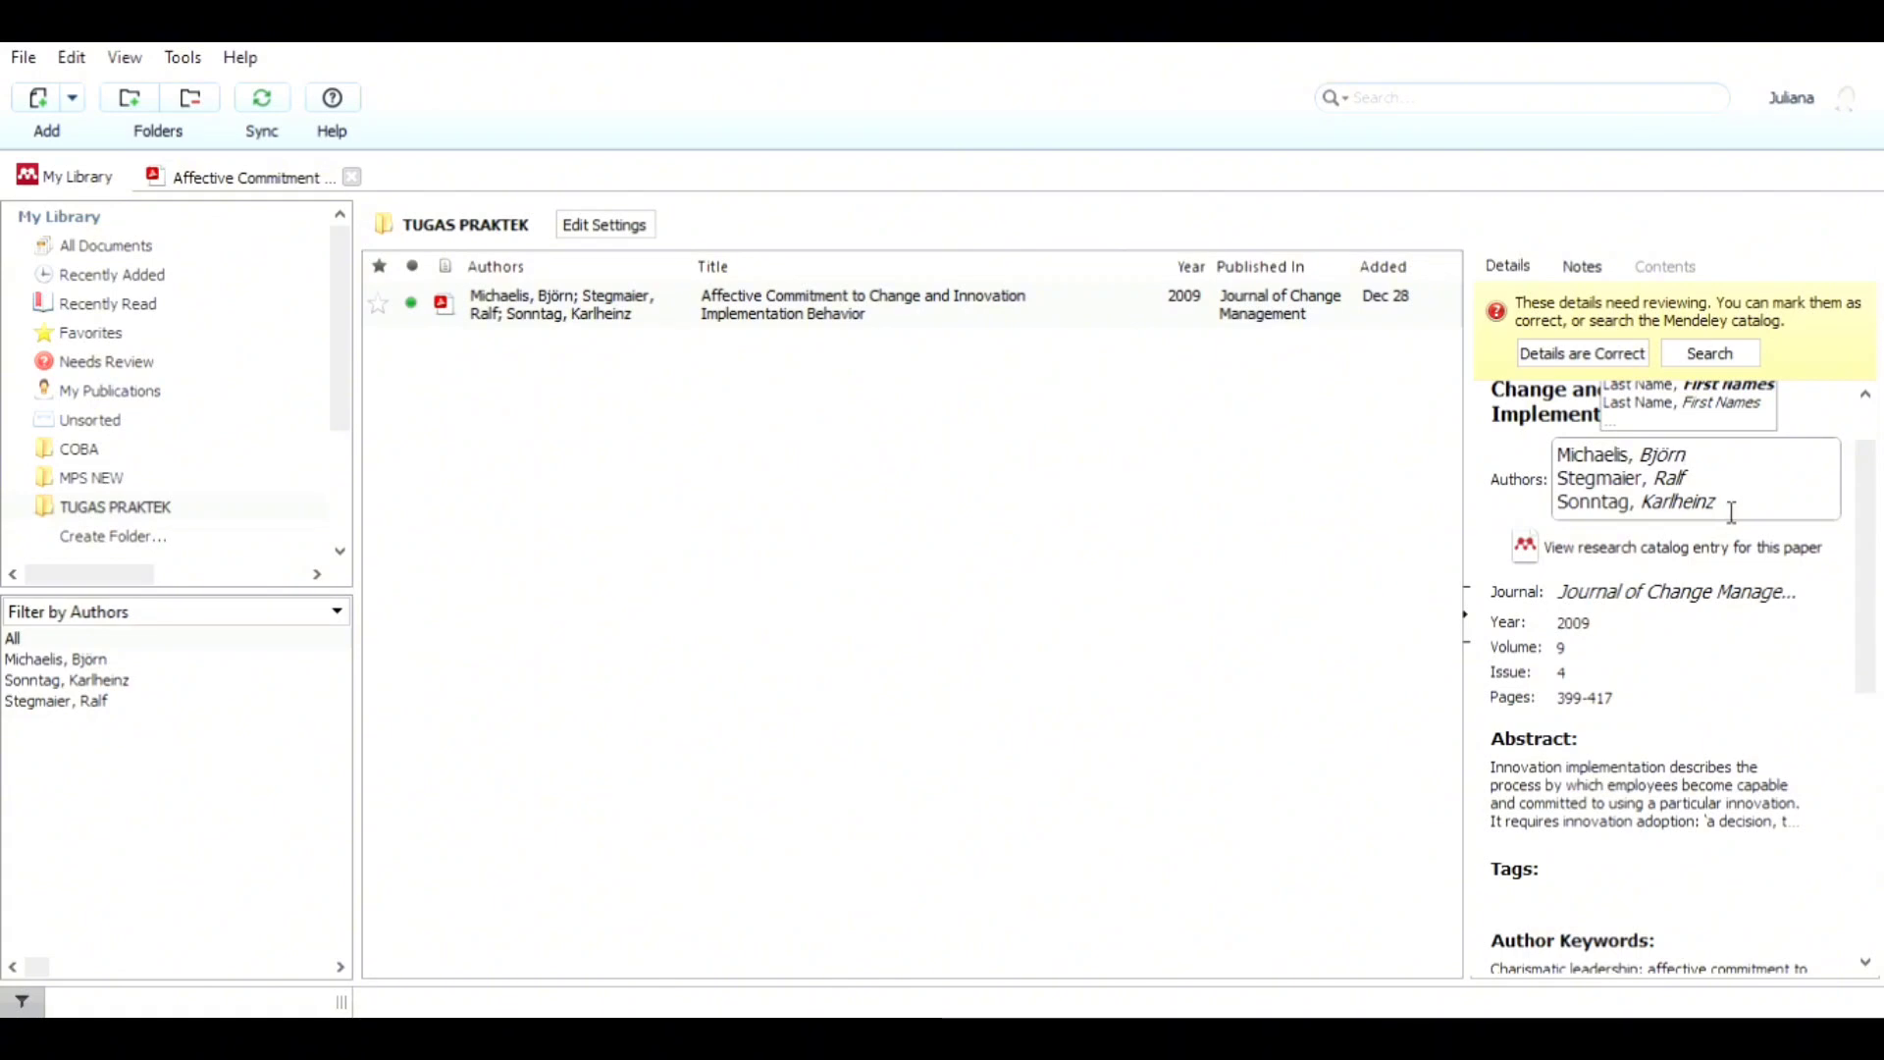
left_click(1318, 481)
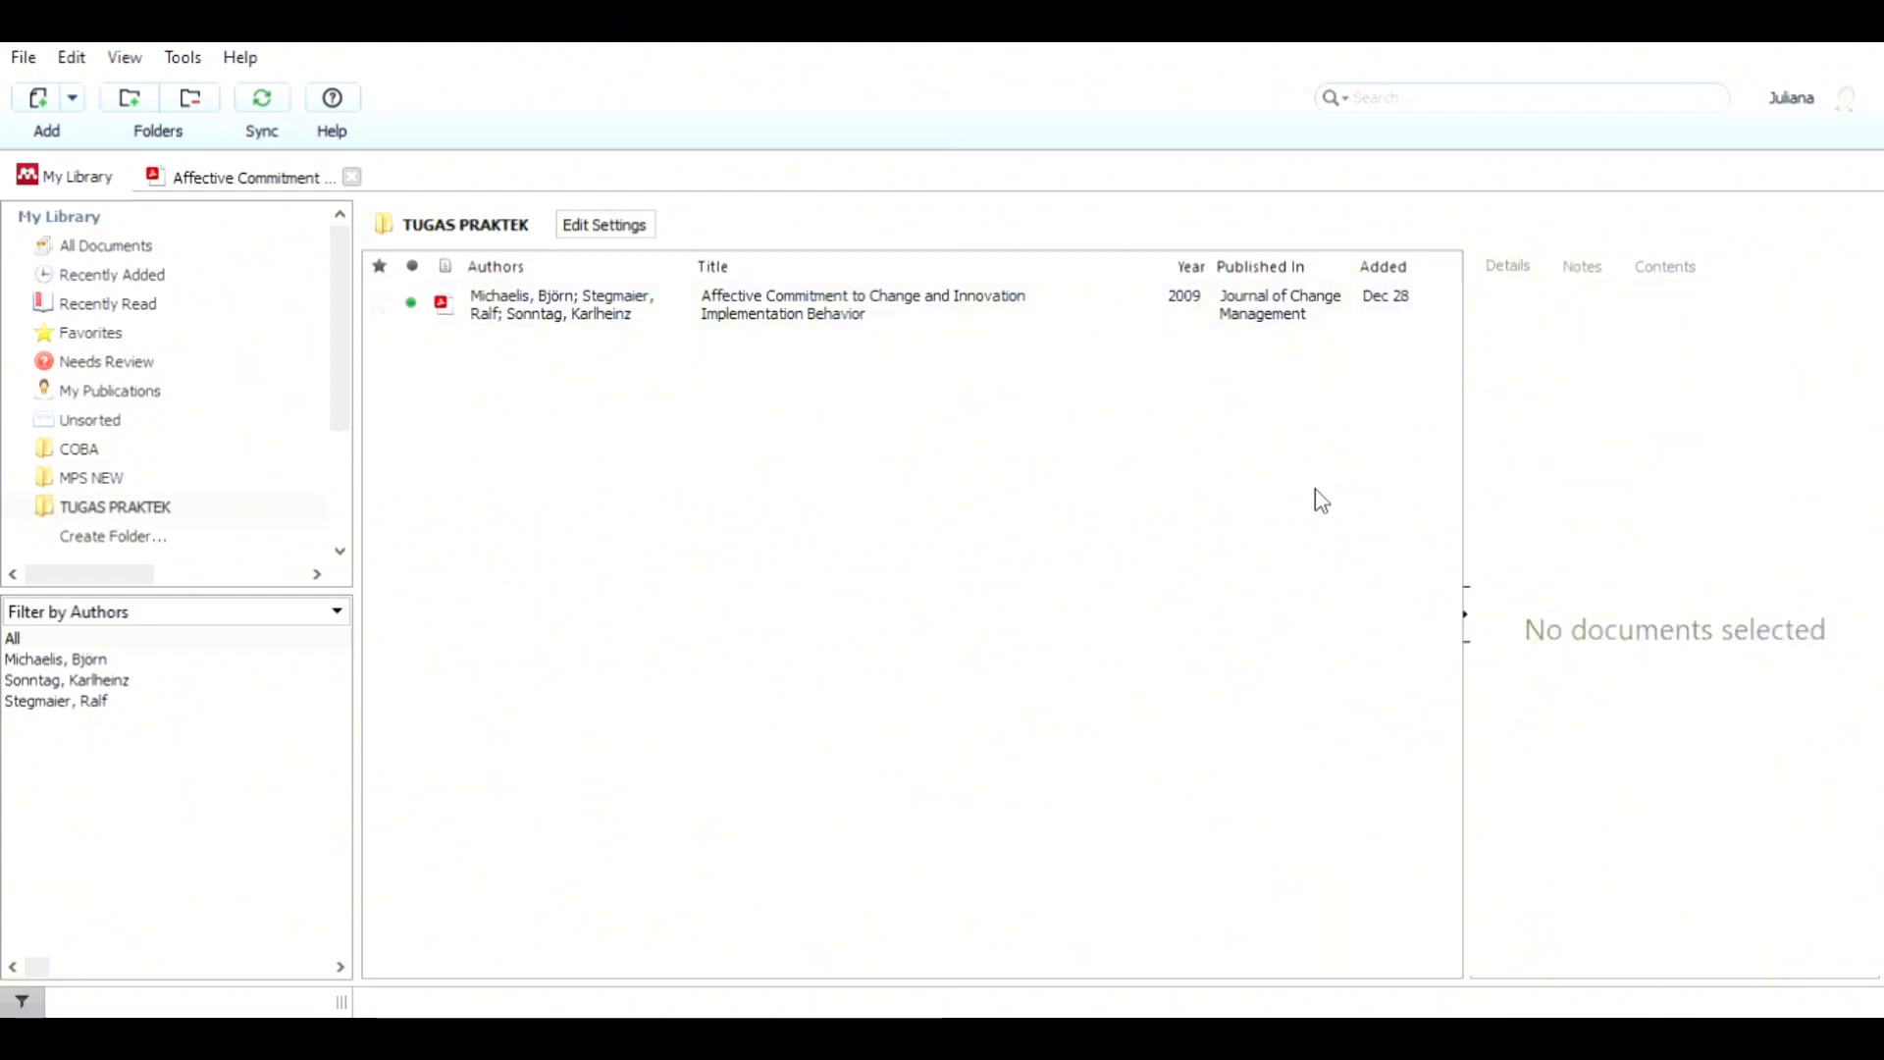
left_click(944, 319)
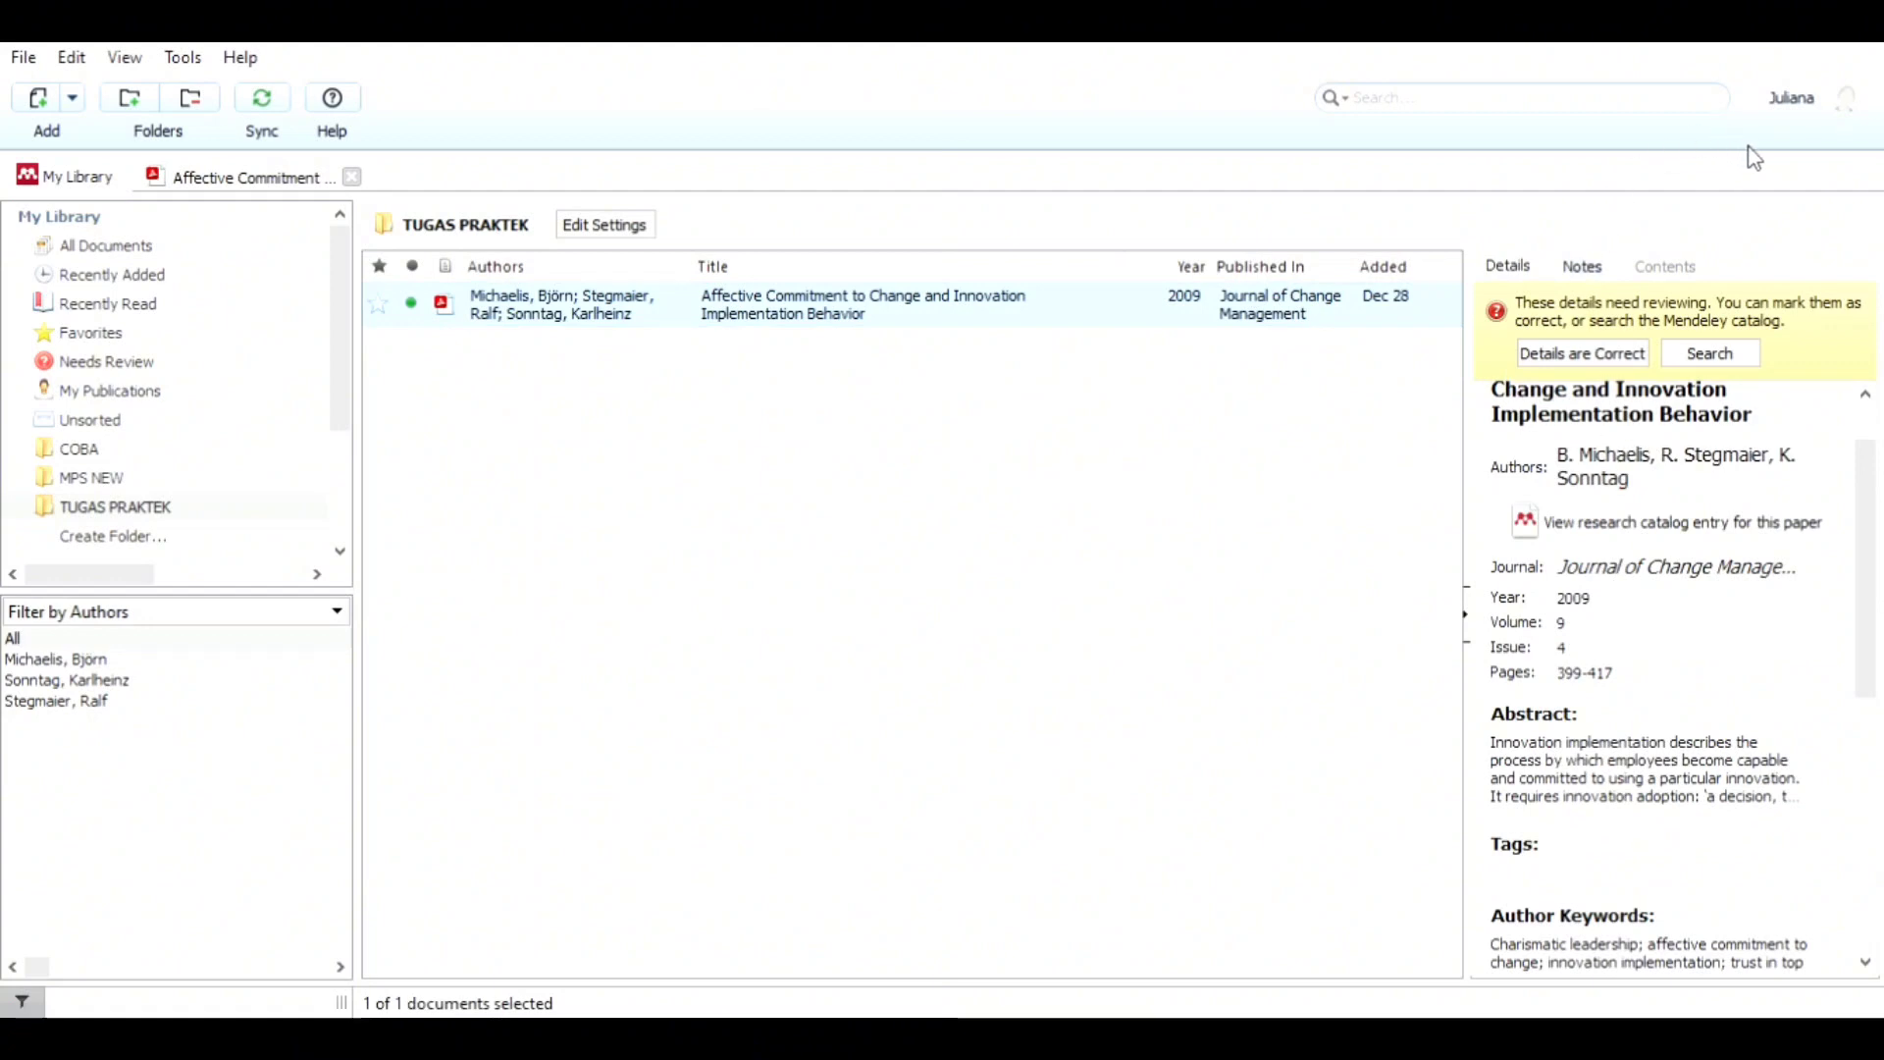
Reopen the article's PDF and copy the abstract on page 2 from "This questionnaire-based study" through "affective commitment to change.".
left_click(351, 176)
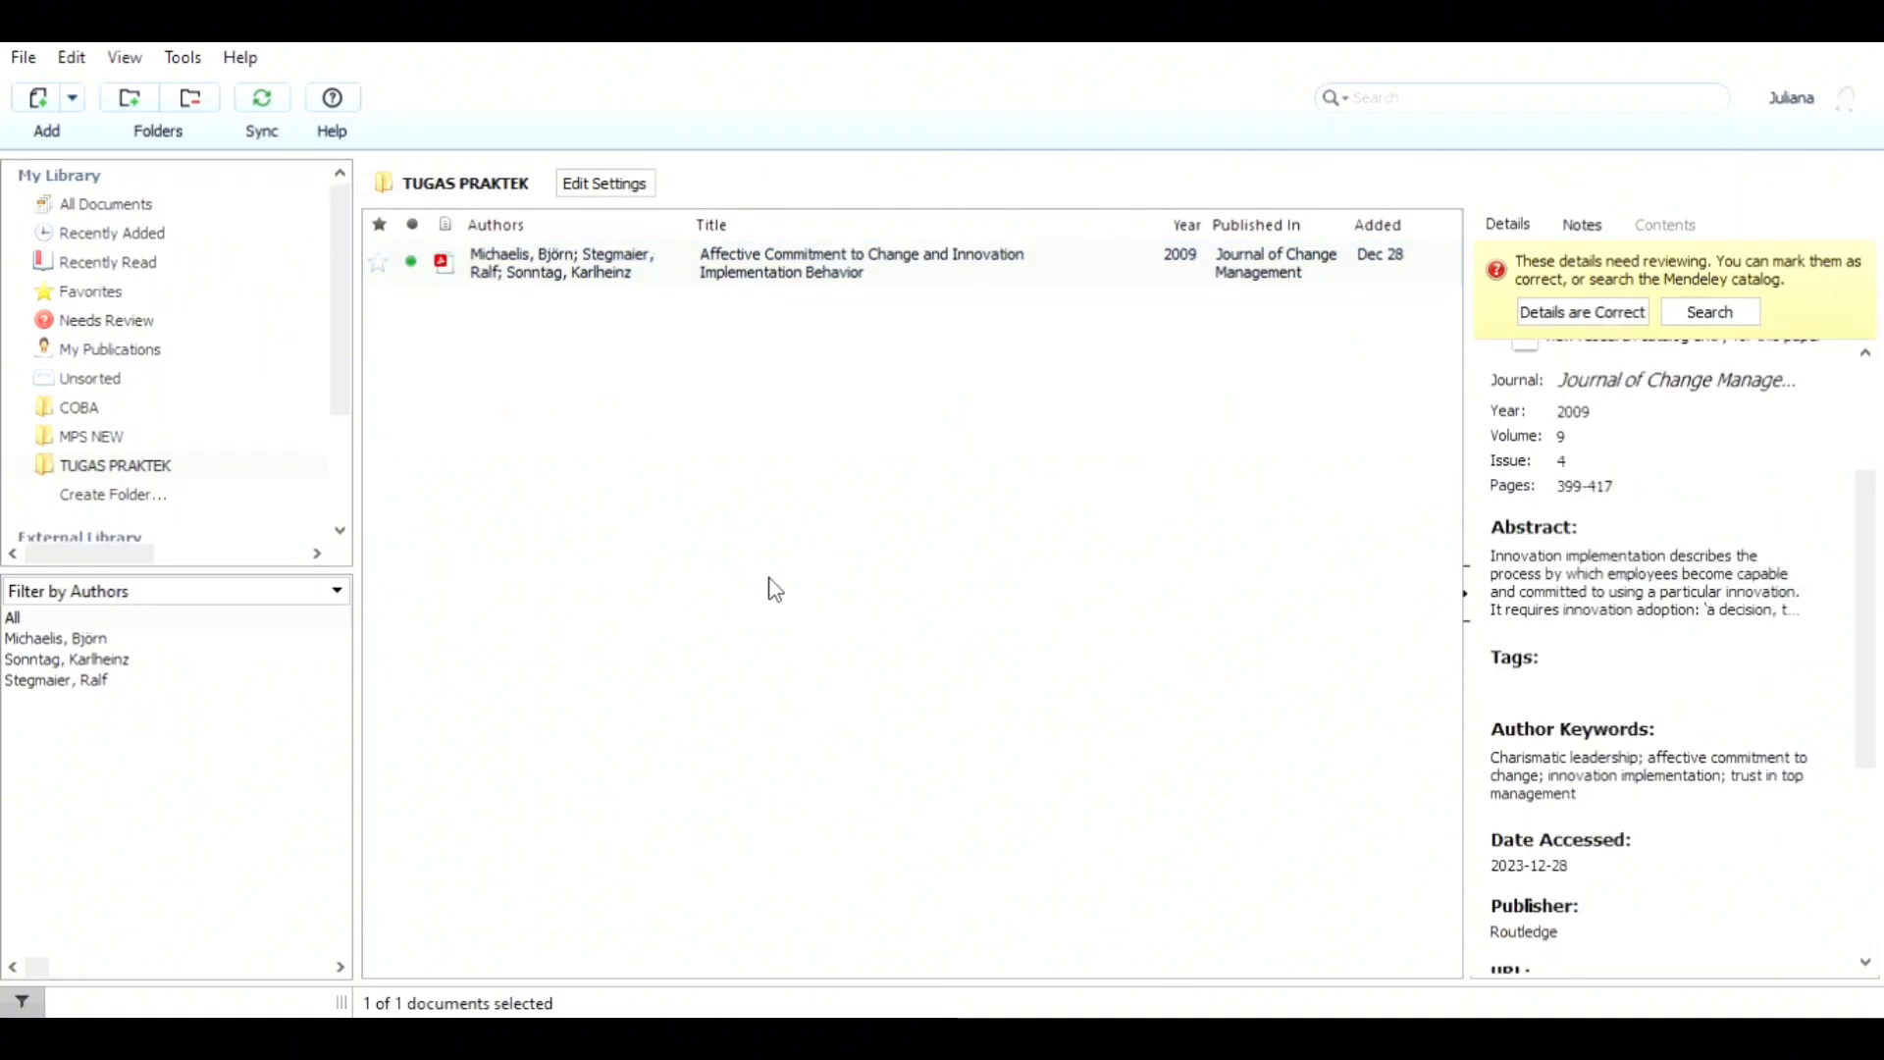
double_click(589, 280)
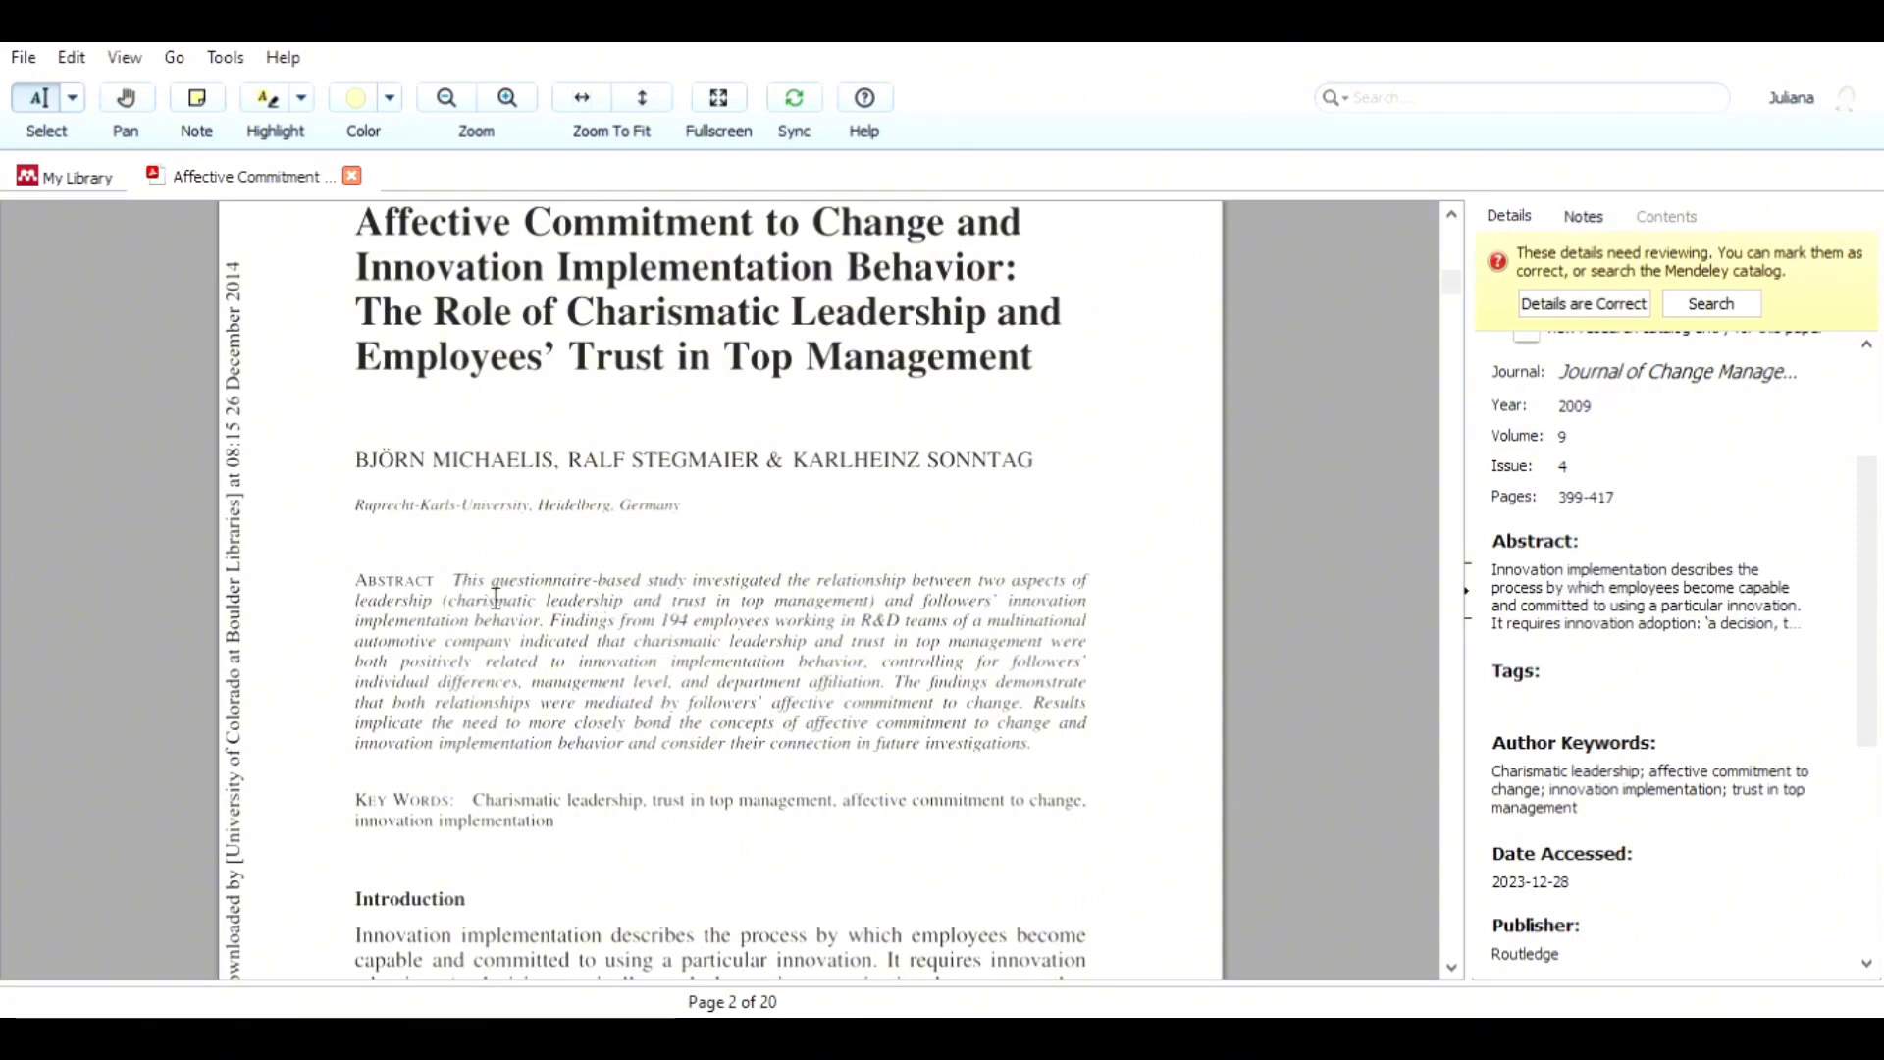
left_click_drag(455, 581, 1044, 716)
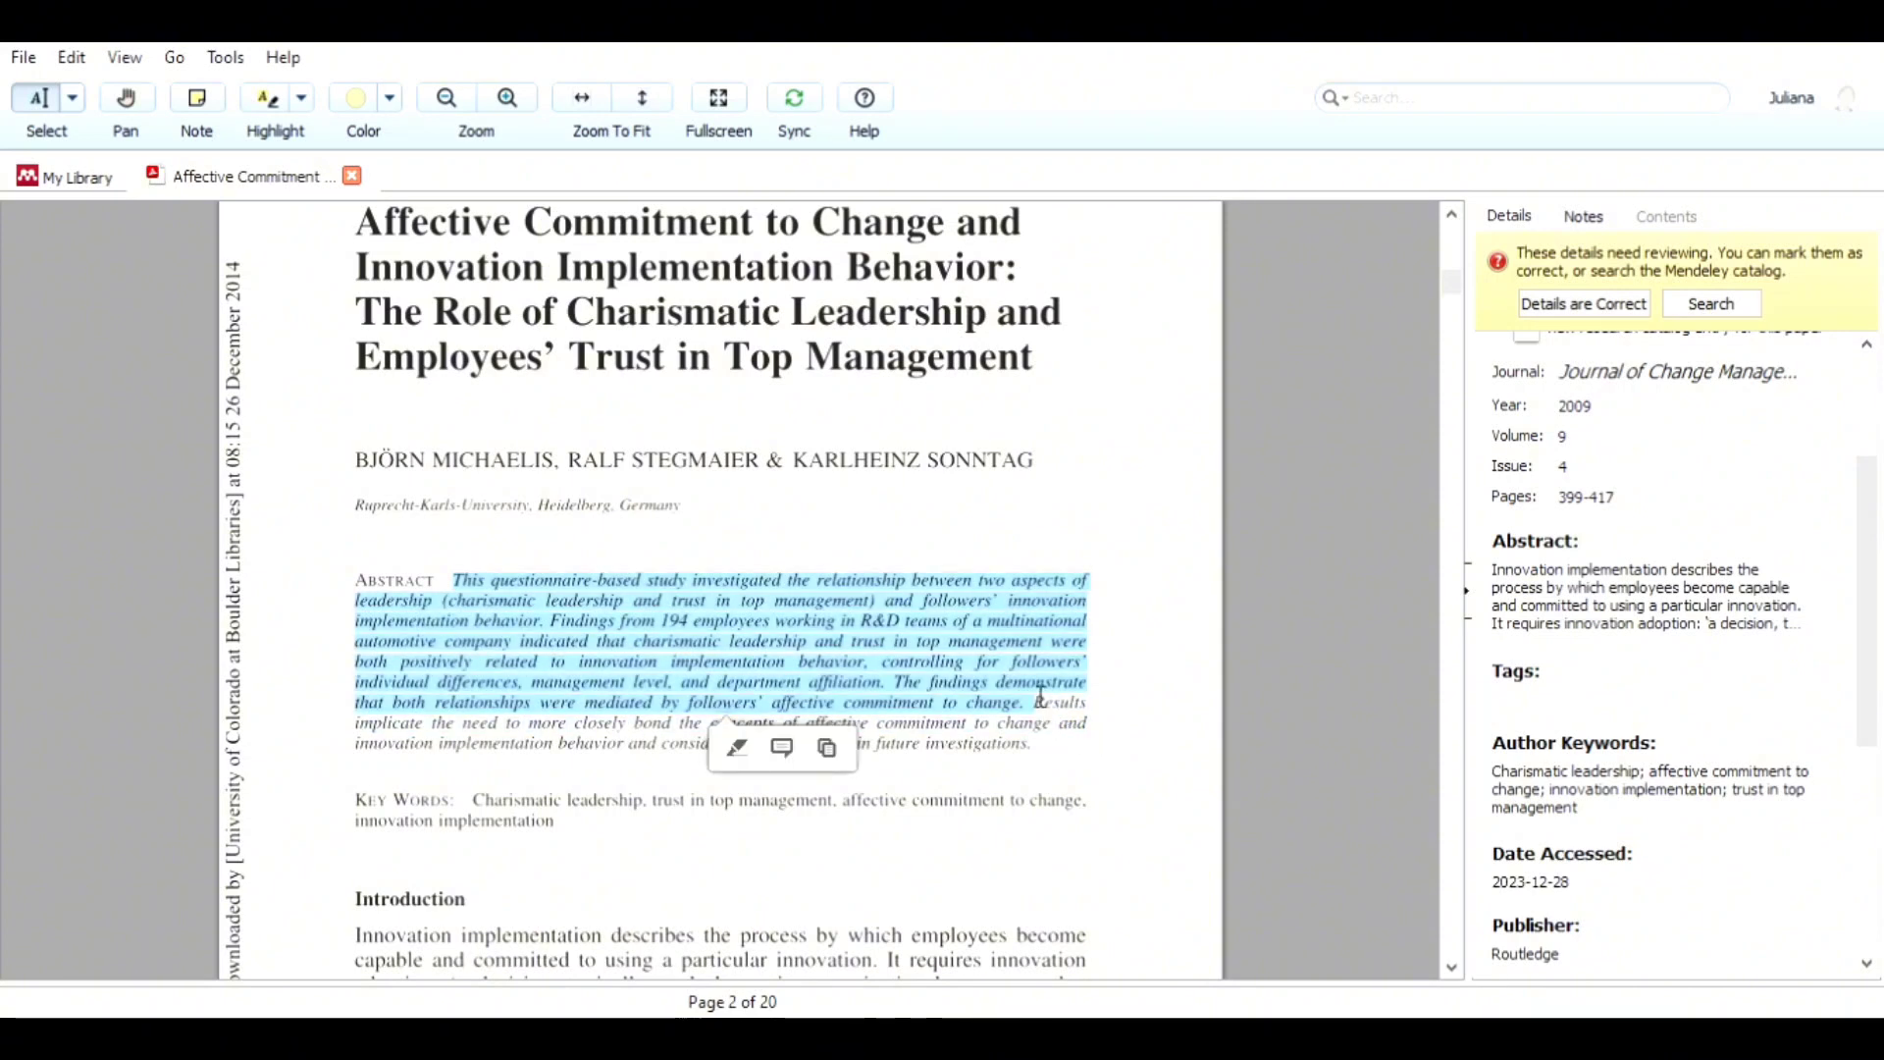
key("ctrl+c")
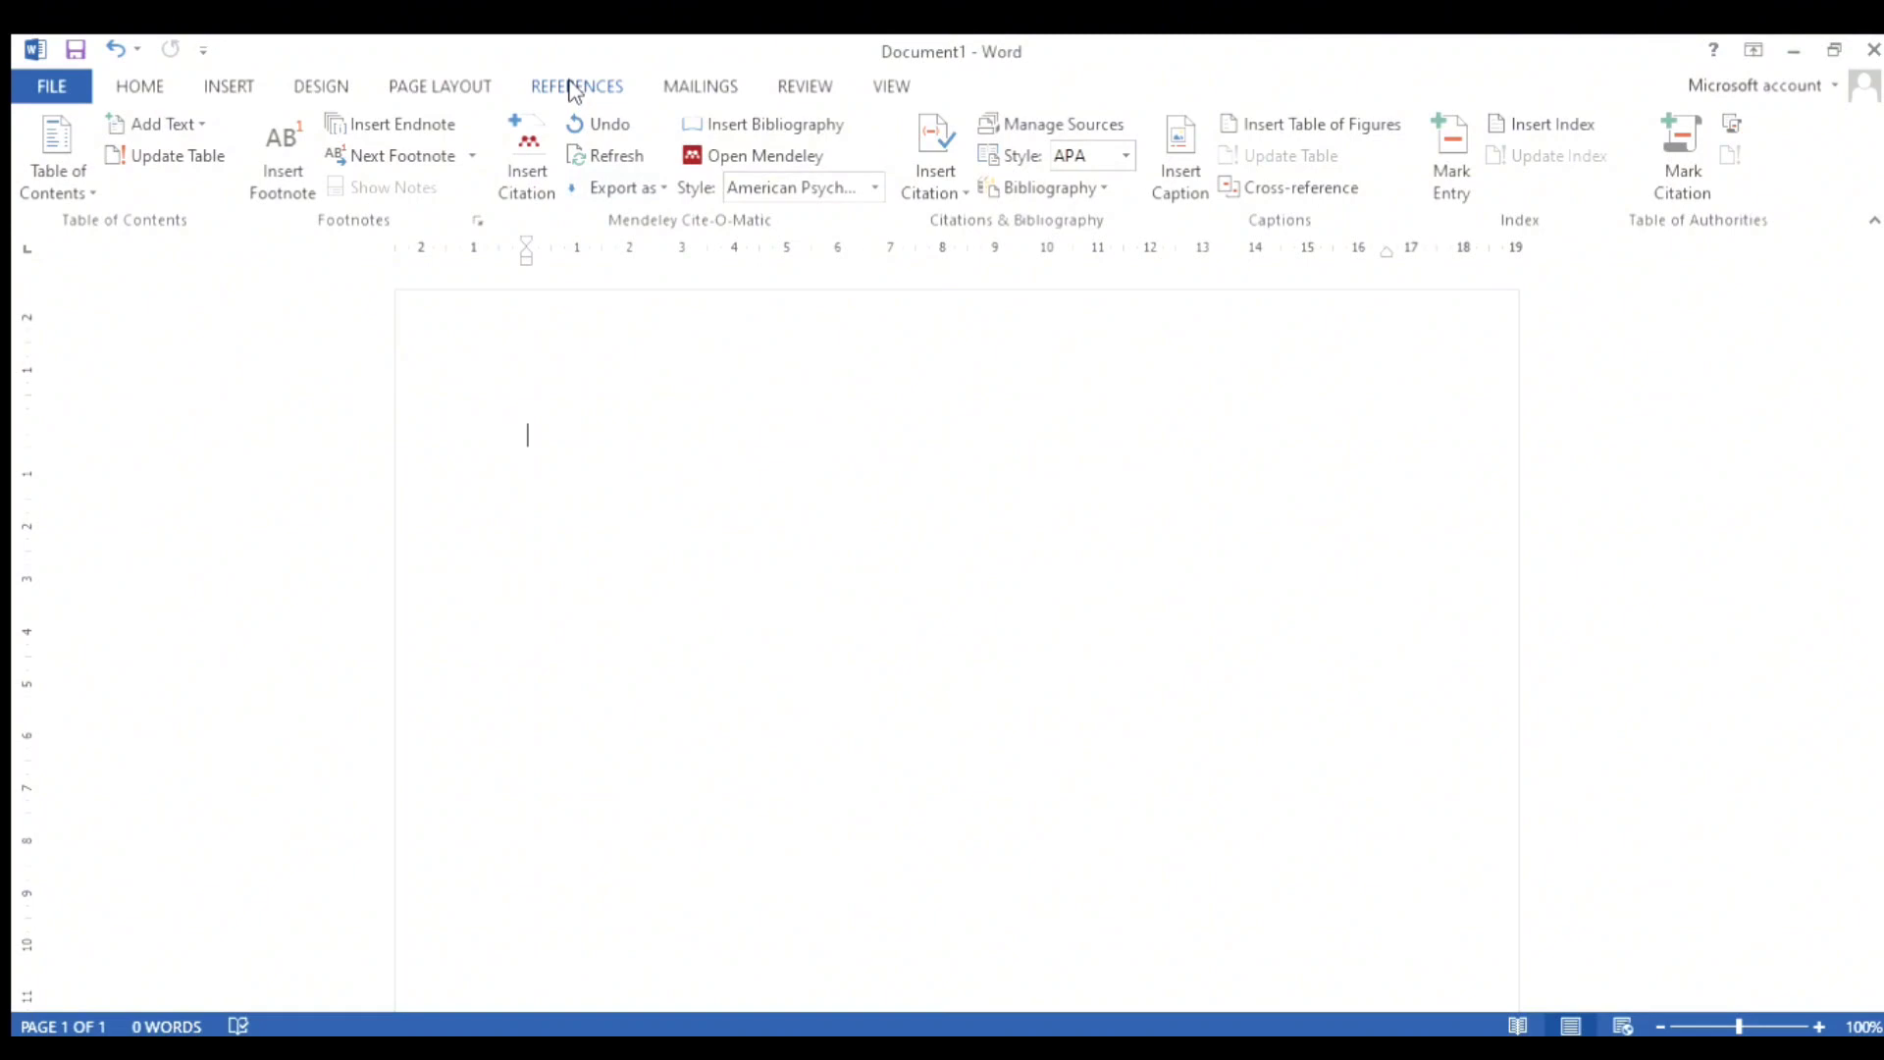
Switch to Word and paste the copied abstract text into the blank document.
left_click(424, 86)
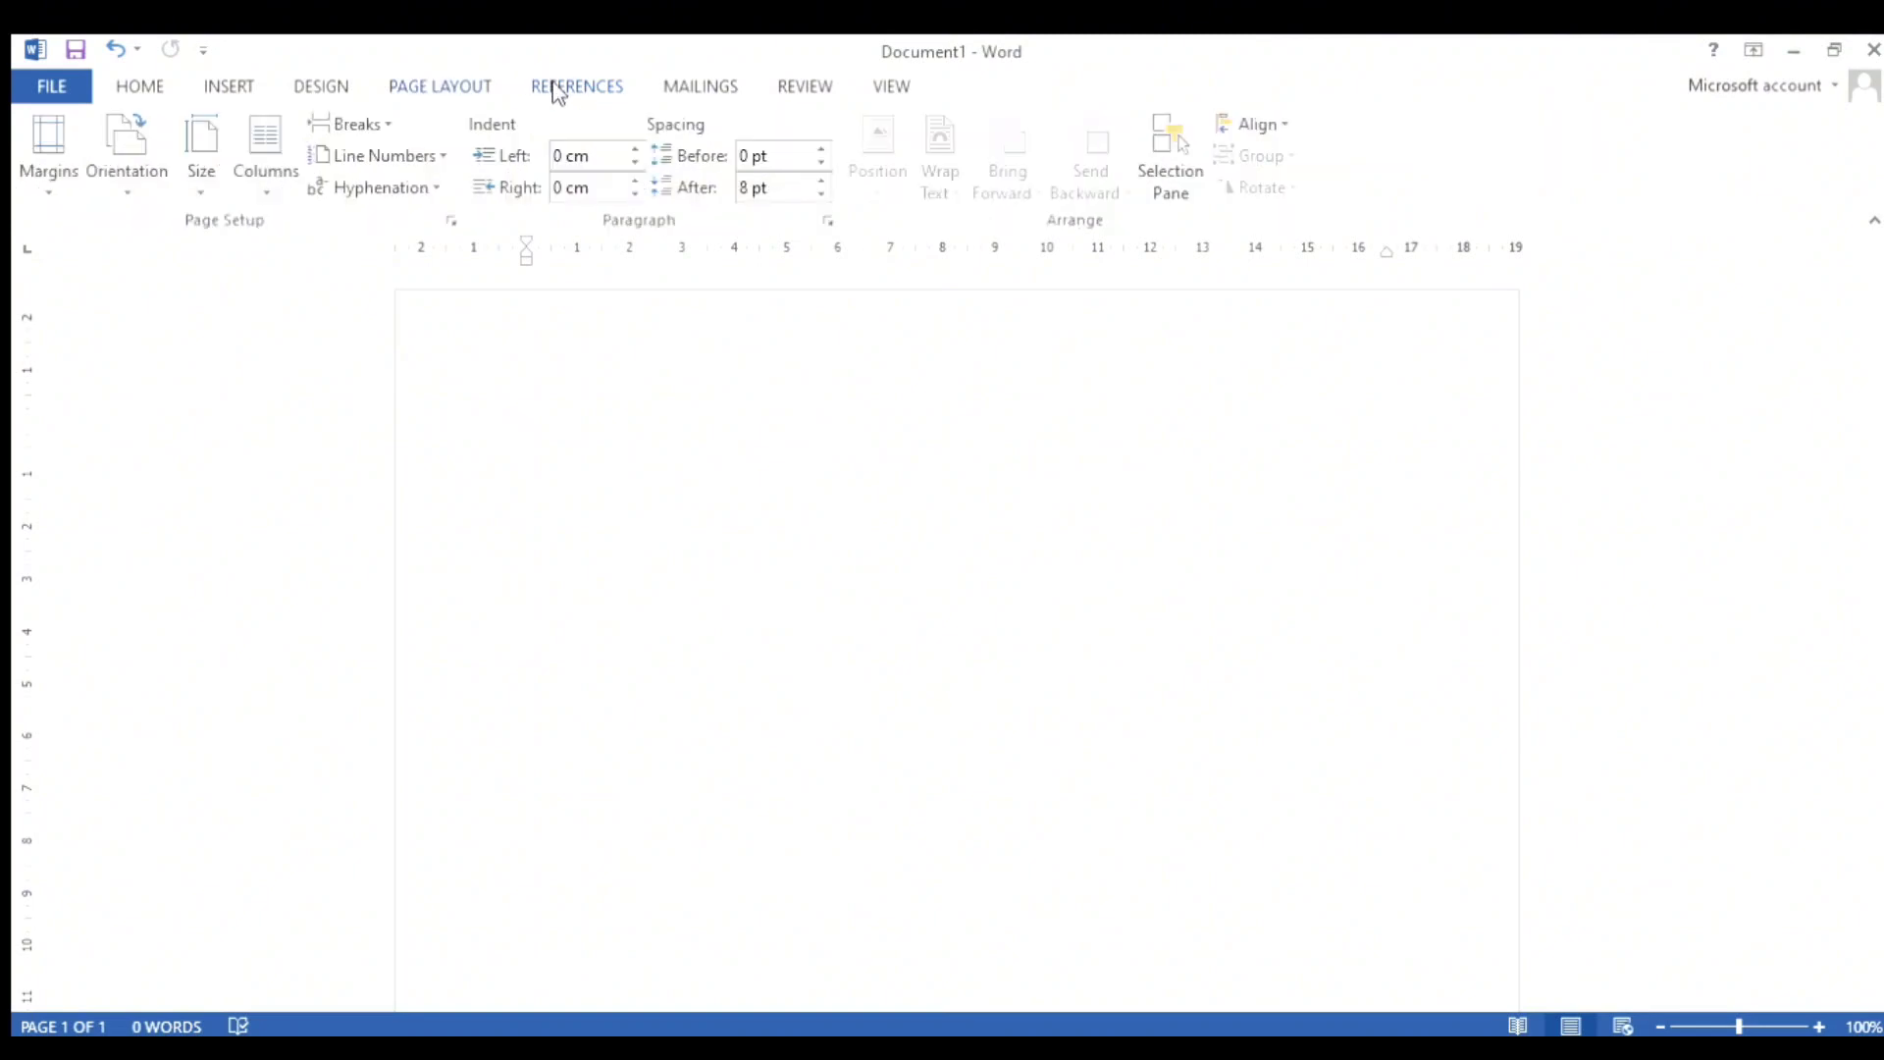
key("ctrl+v")
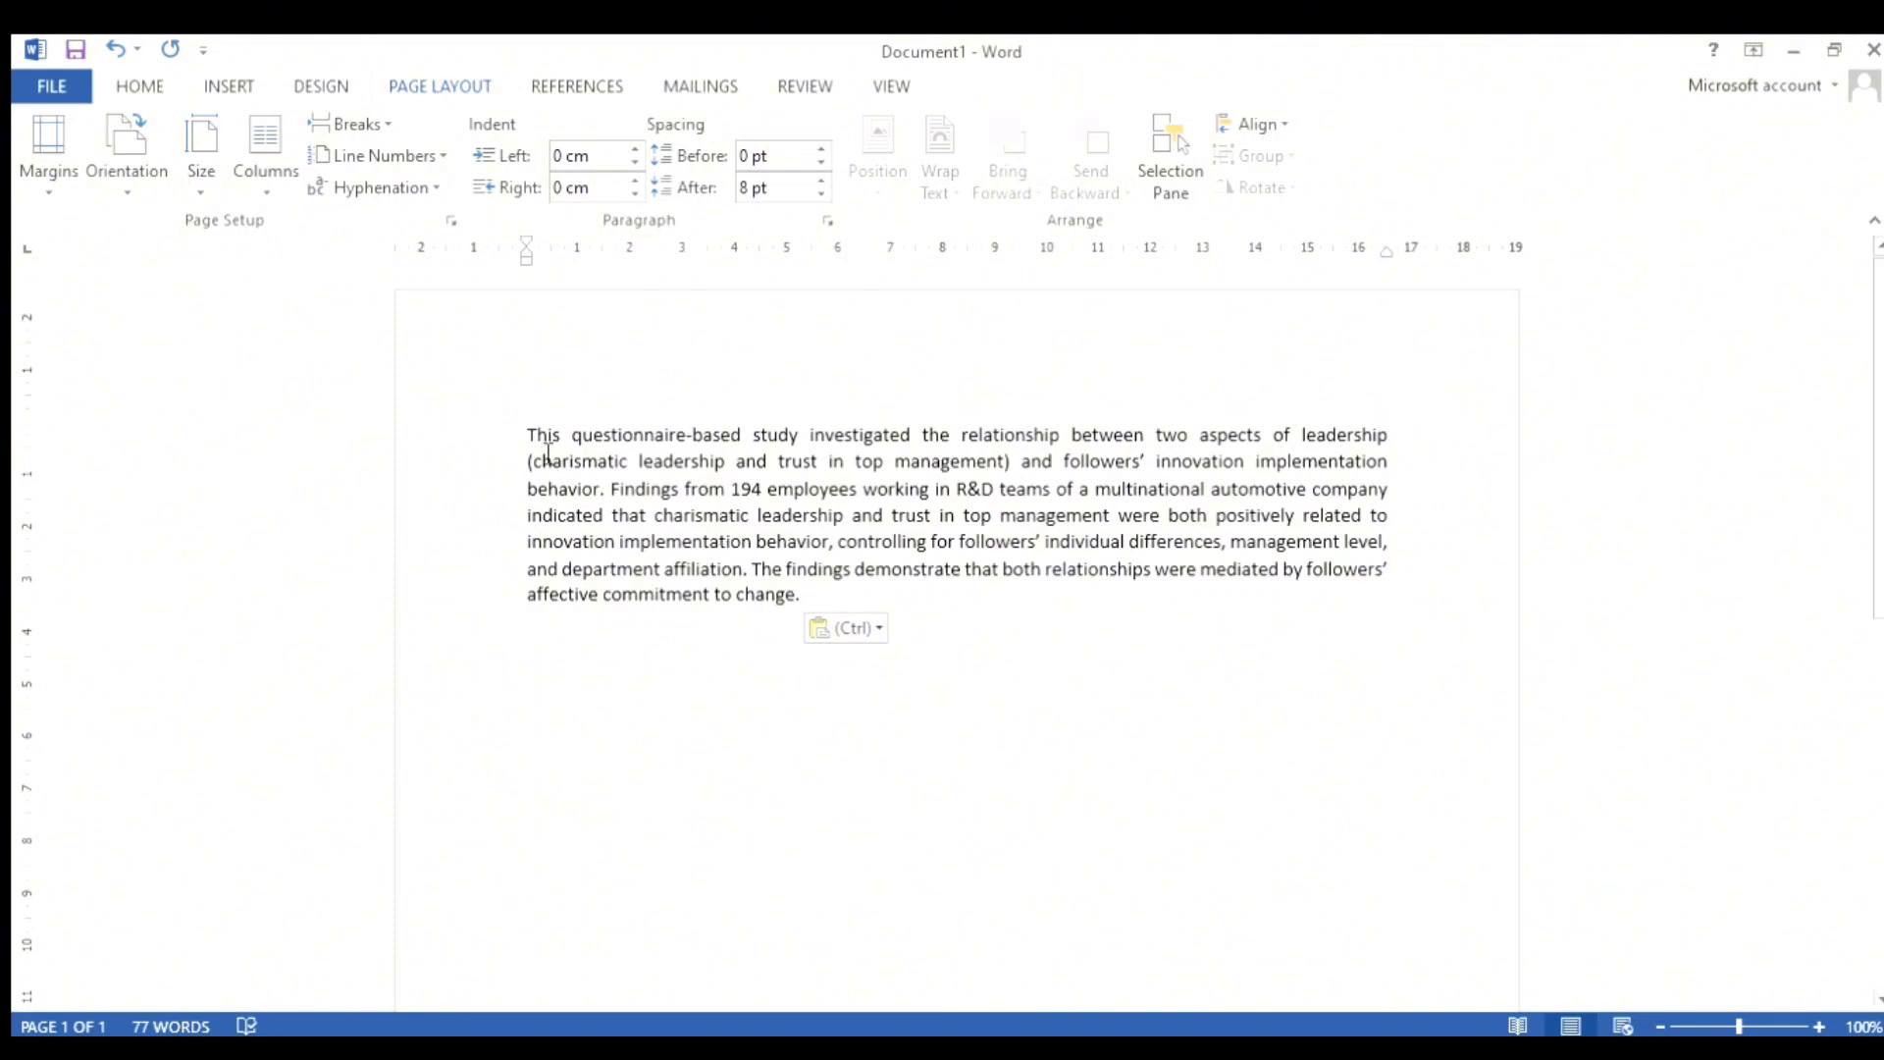
left_click_drag(528, 433, 771, 651)
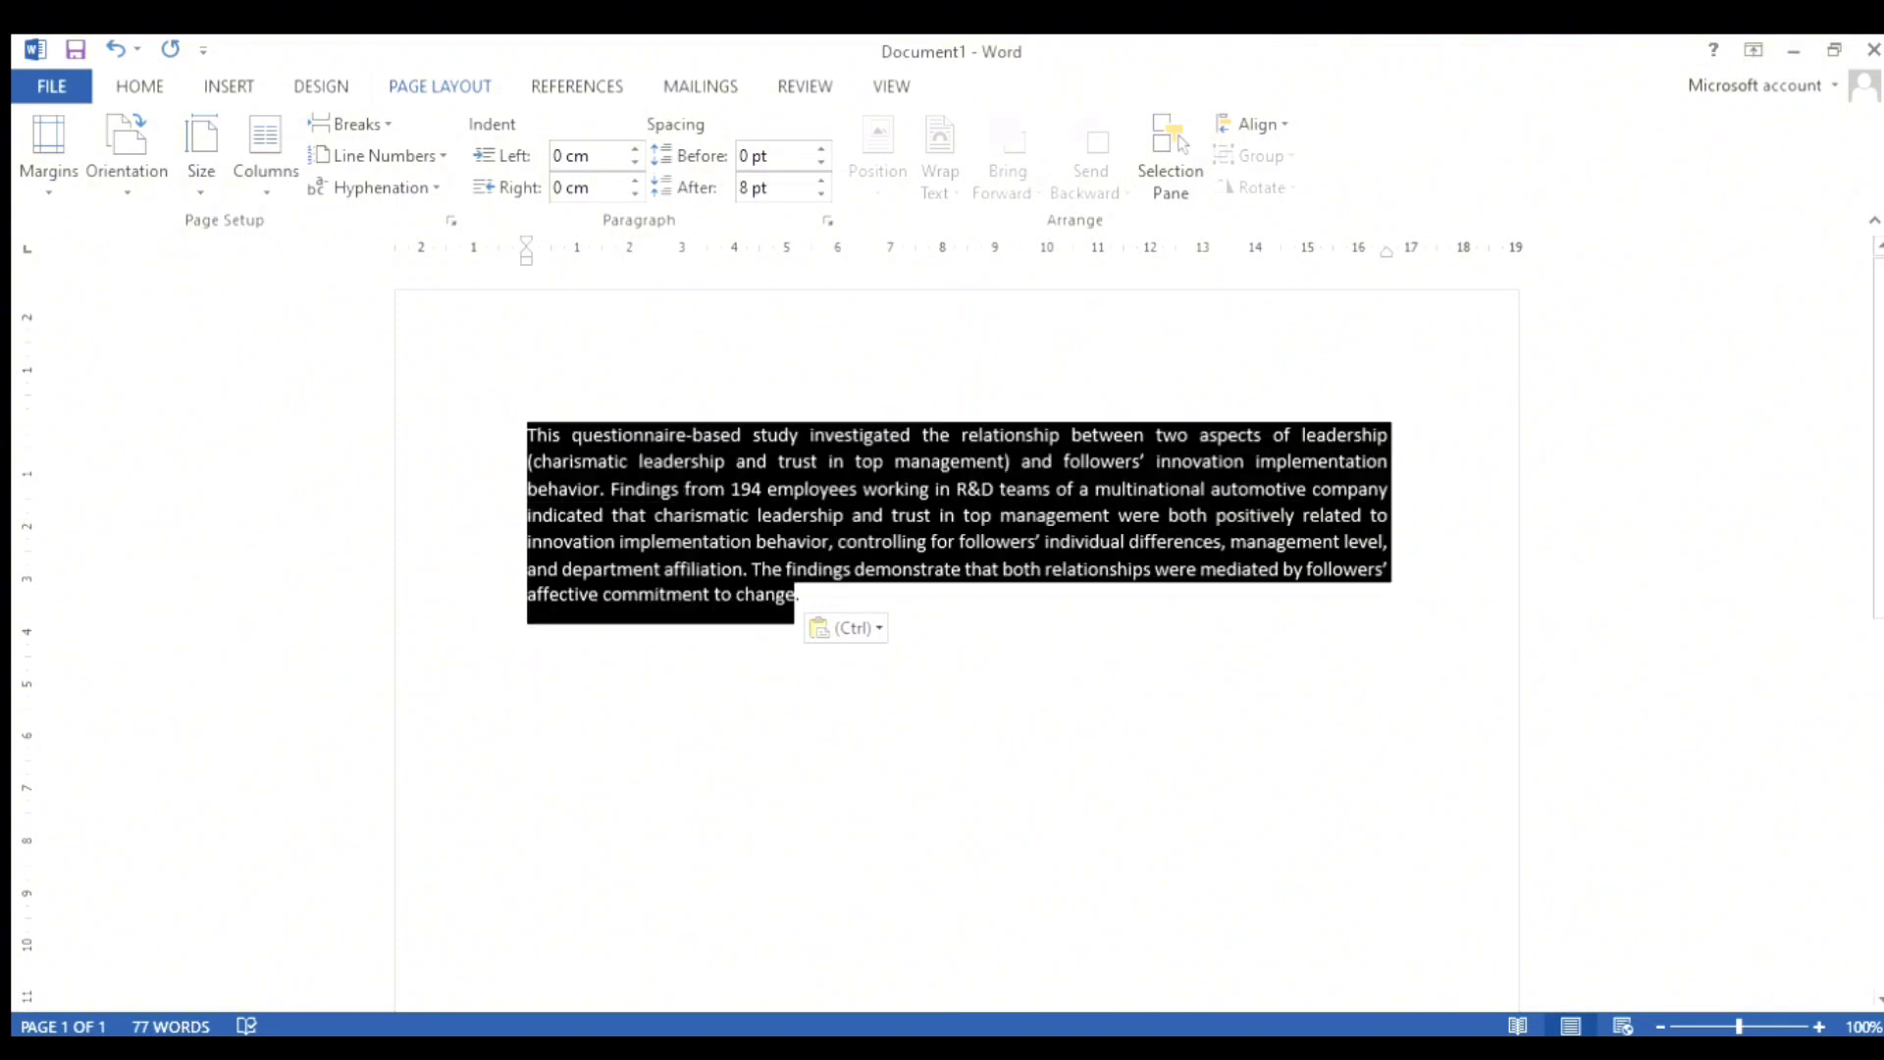
left_click(726, 690)
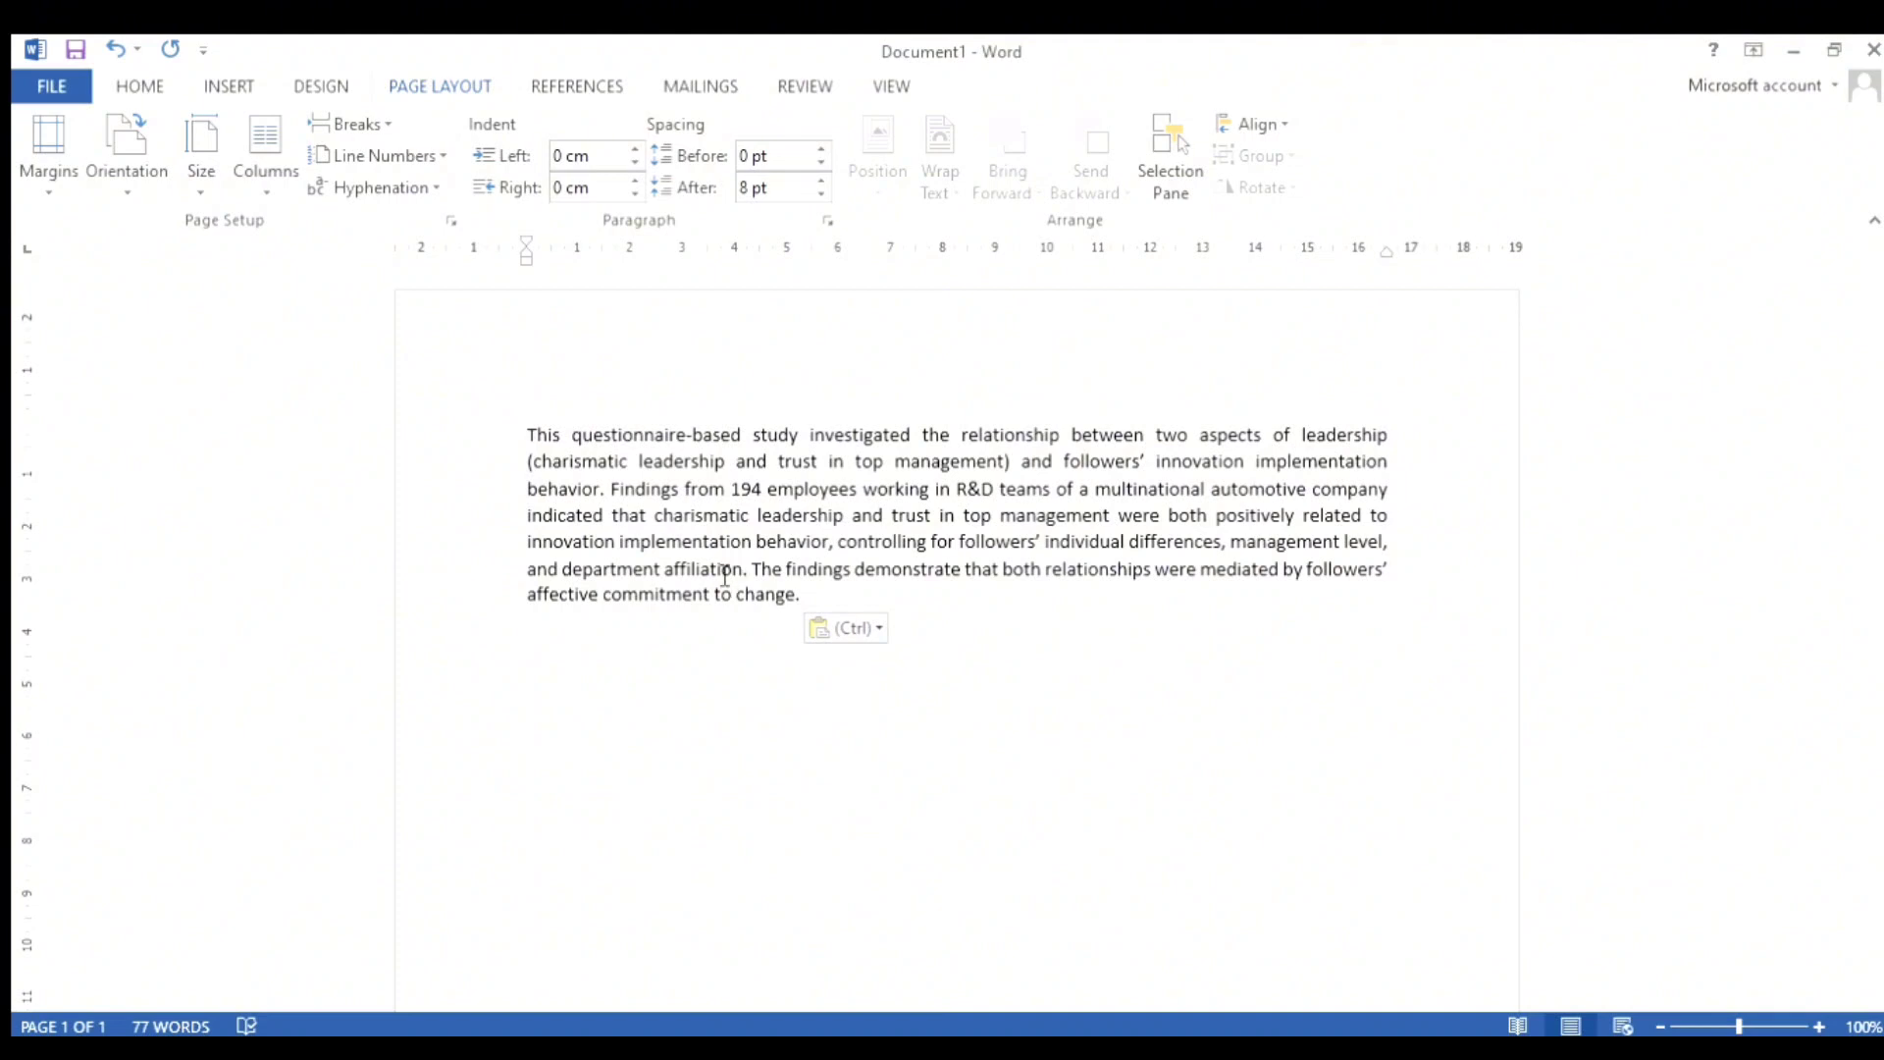
Insert a Mendeley citation for the "Affective Commitment to Change and Innovation Implementation Behavior" article at the end of the pasted abstract.
left_click(569, 88)
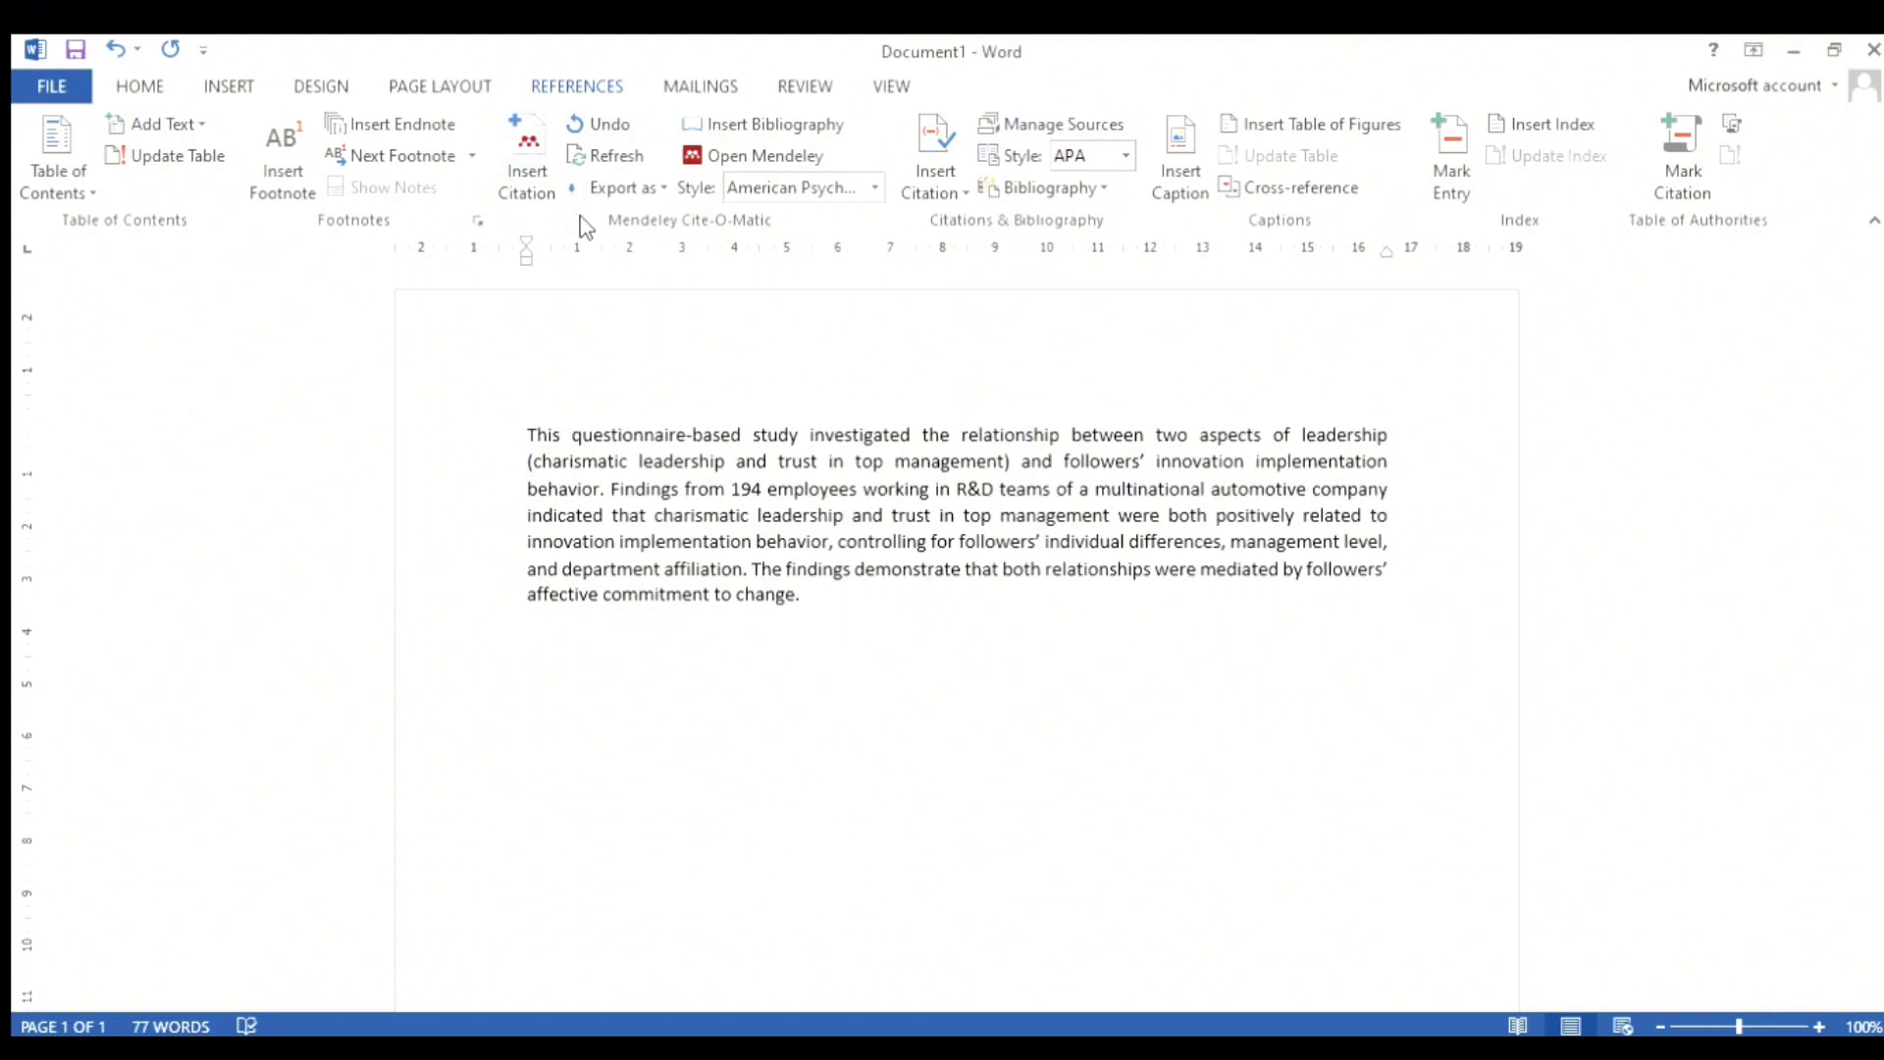
left_click(526, 175)
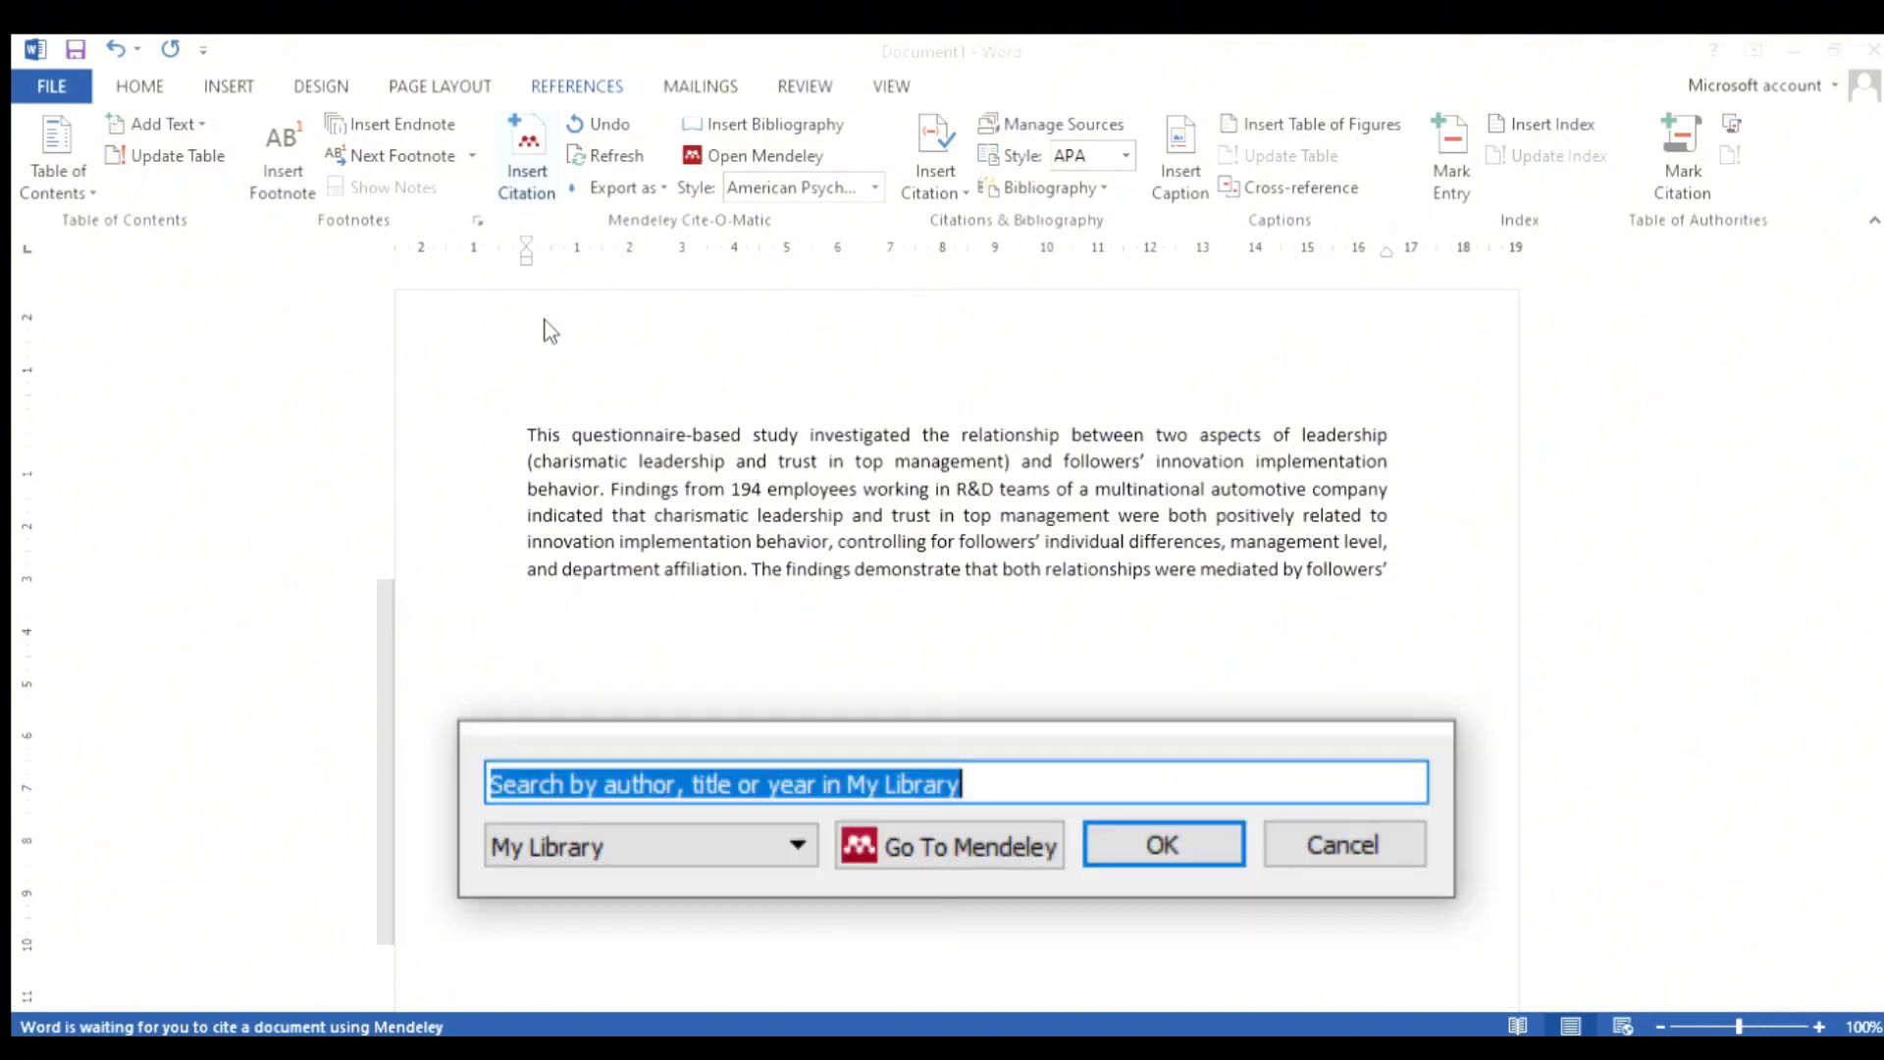
key("Escape")
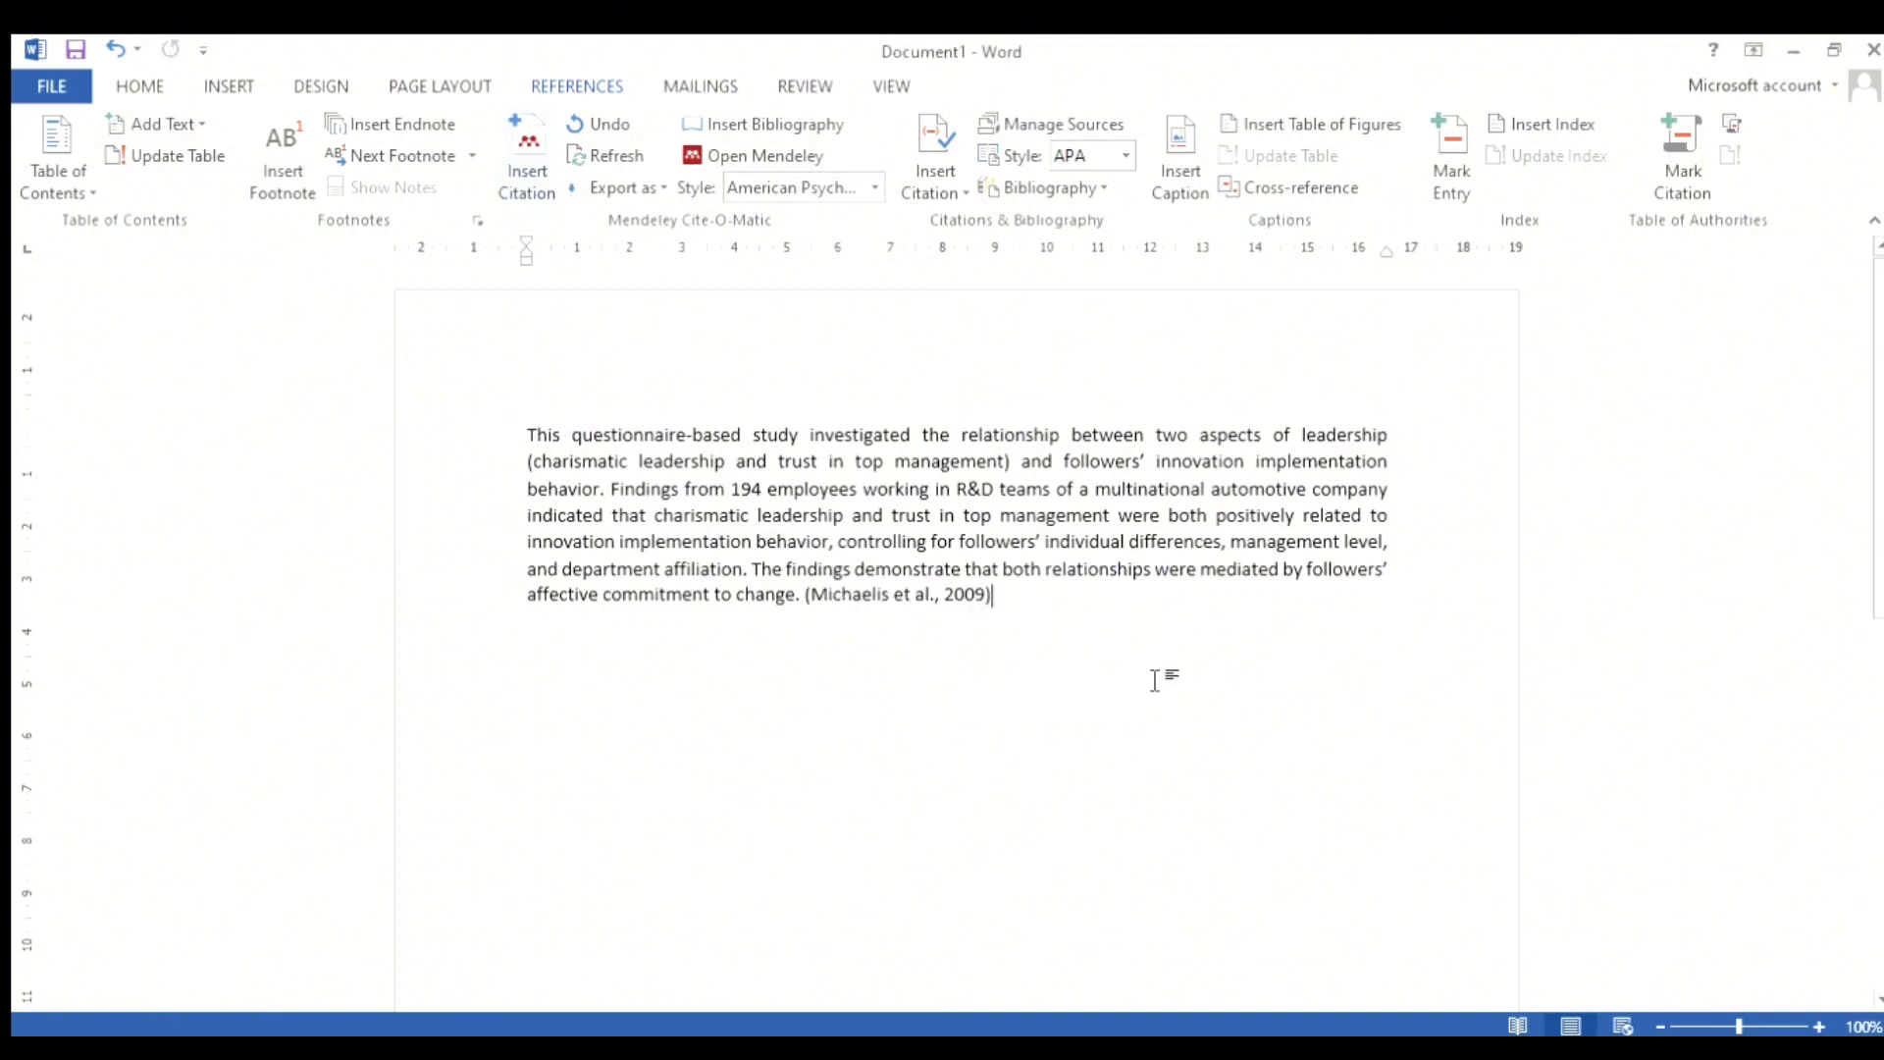
Add the line "Contoh Daftar Pustaka" as a new paragraph below the cited abstract.
key("Return")
type("U")
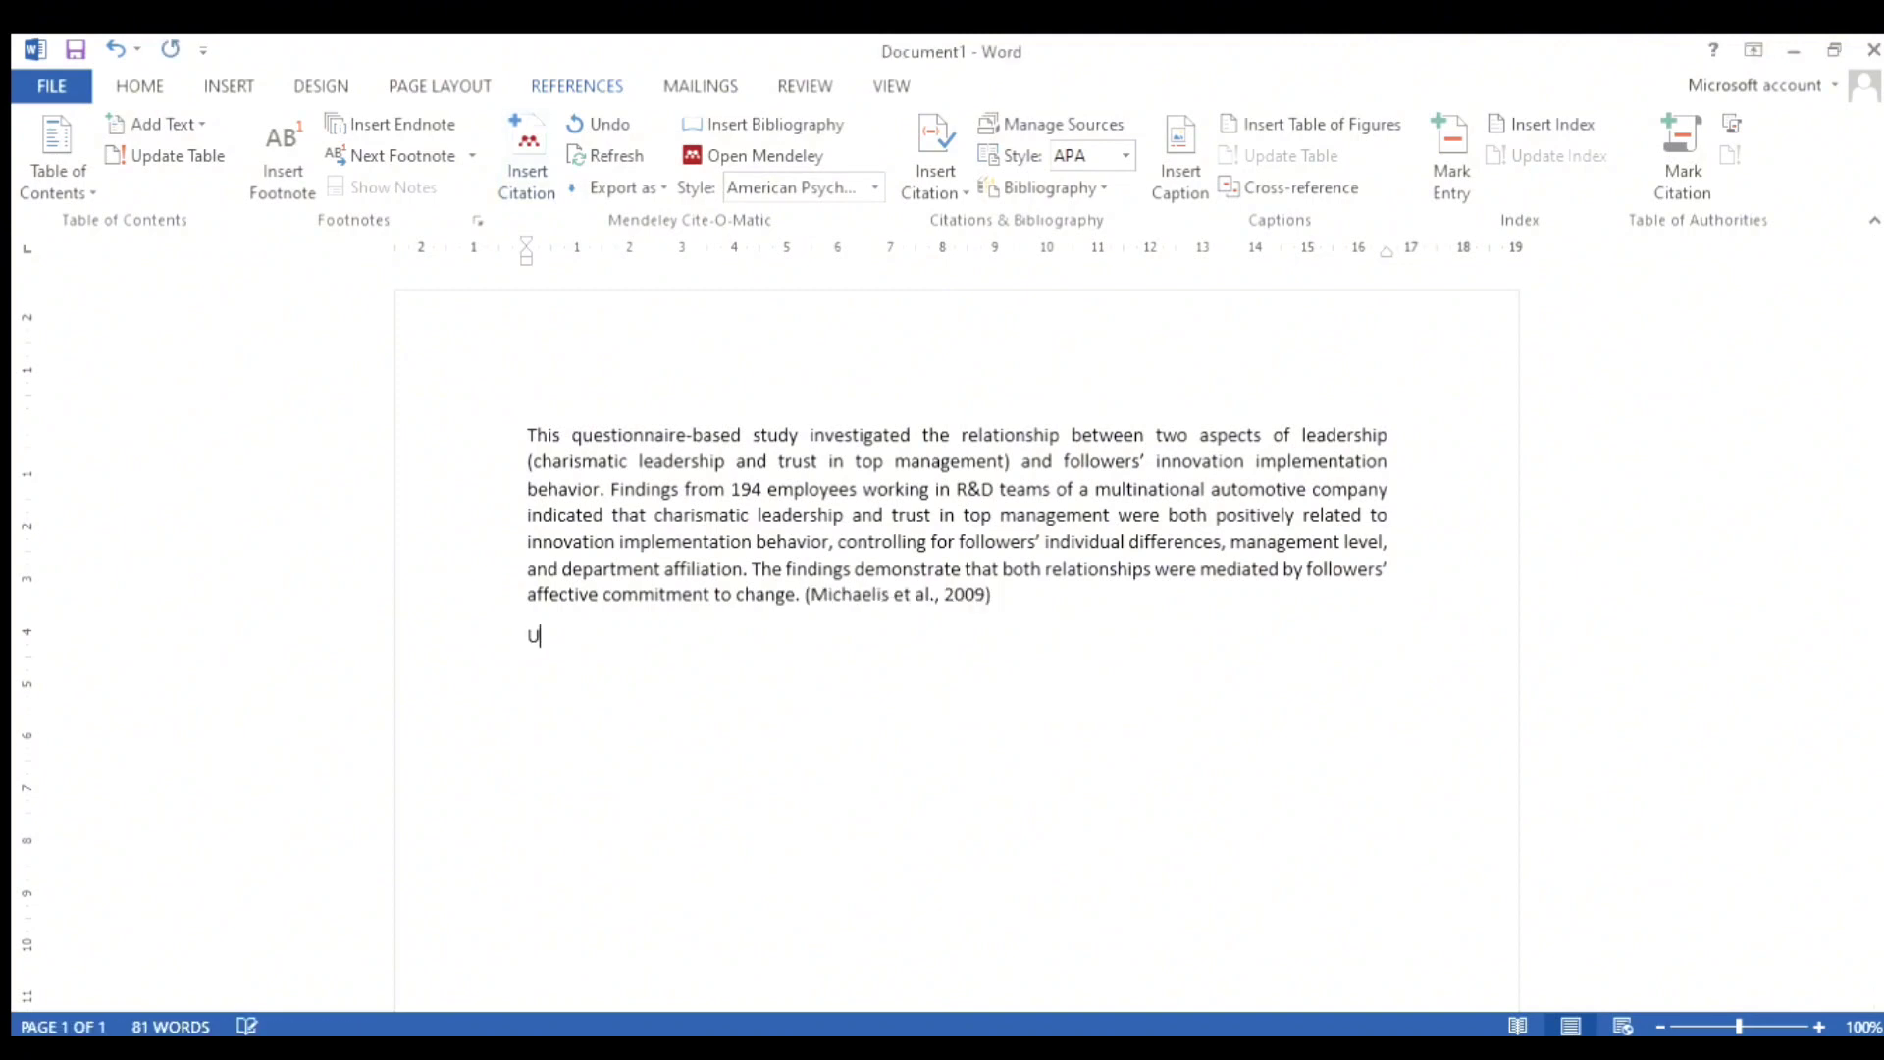
type("MTUK")
key("BackSpace")
key("BackSpace")
key("BackSpace")
key("BackSpace")
type("ntuk")
key("BackSpace")
key("BackSpace")
key("BackSpace")
type("Contoh Daftar Putak")
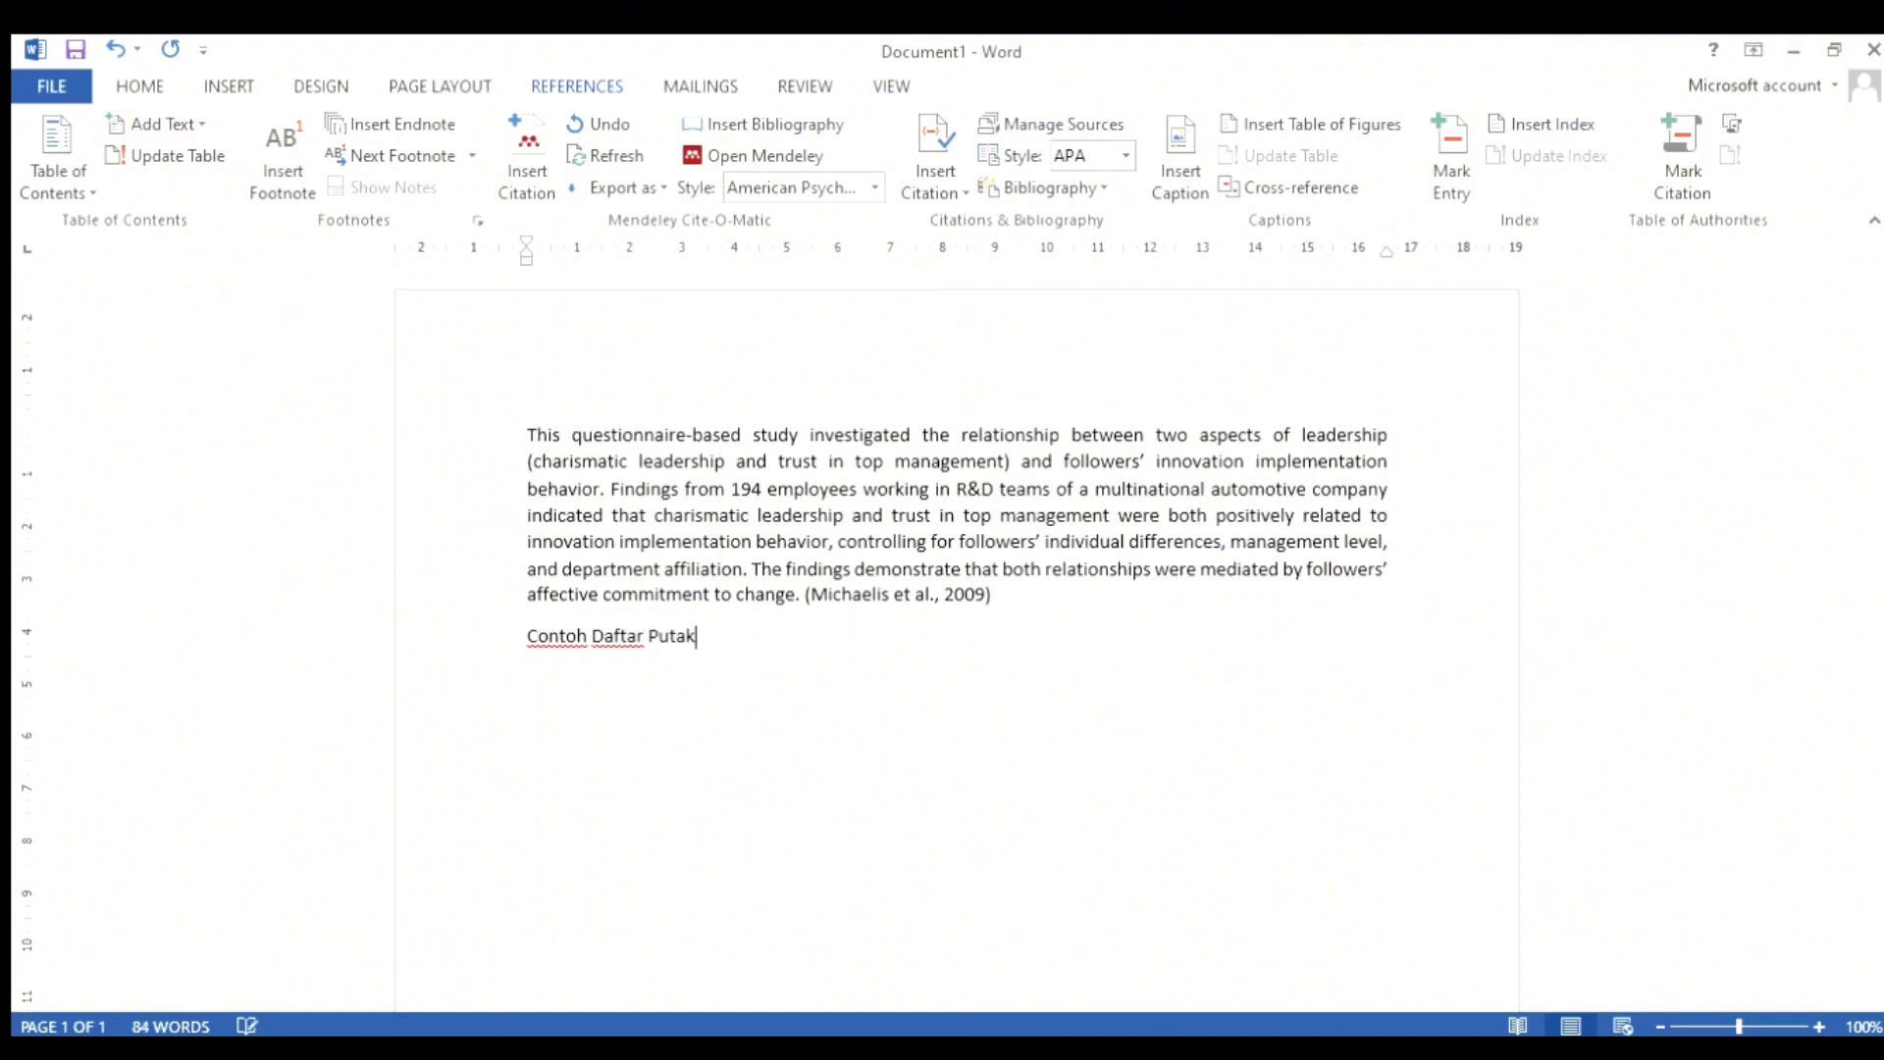
key("BackSpace")
key("BackSpace")
key("BackSpace")
type("aka")
key("Return")
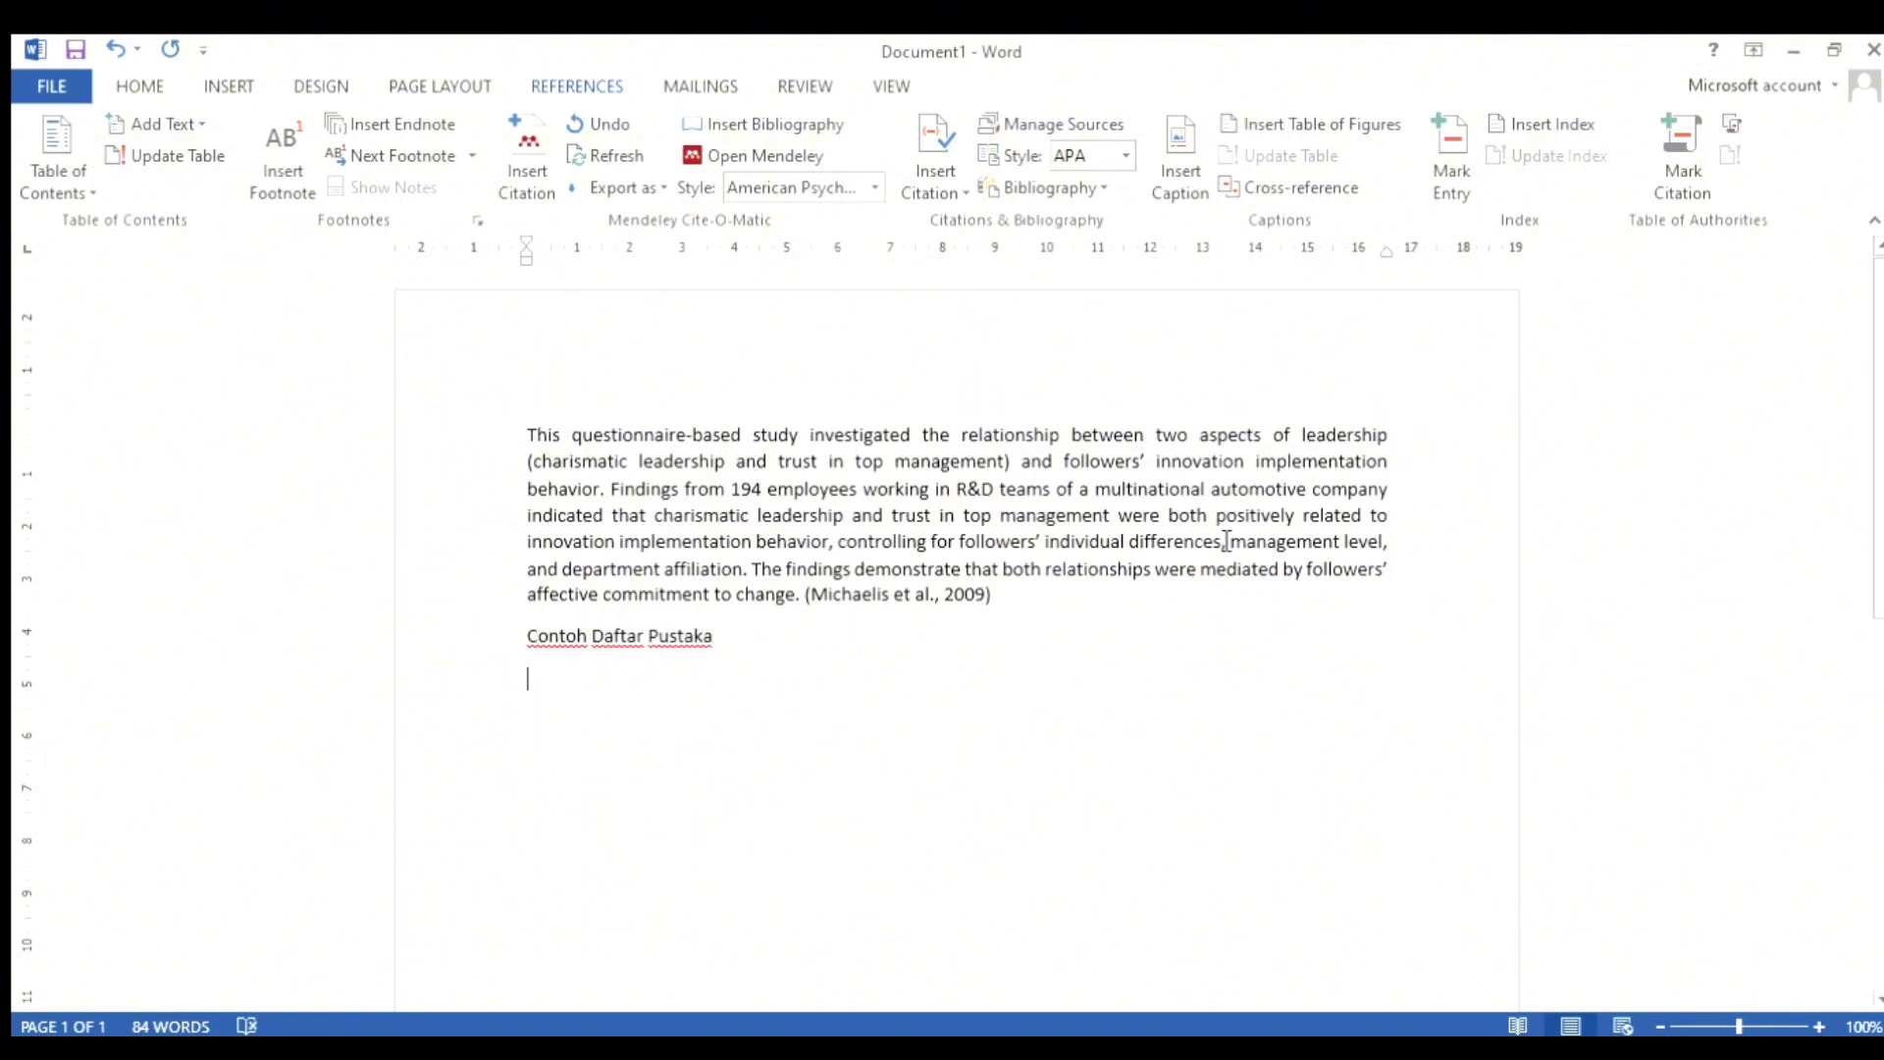
Add the heading "DAFTAR PUSTAKA" in capitals below the "Contoh Daftar Pustaka" line.
type("daftar")
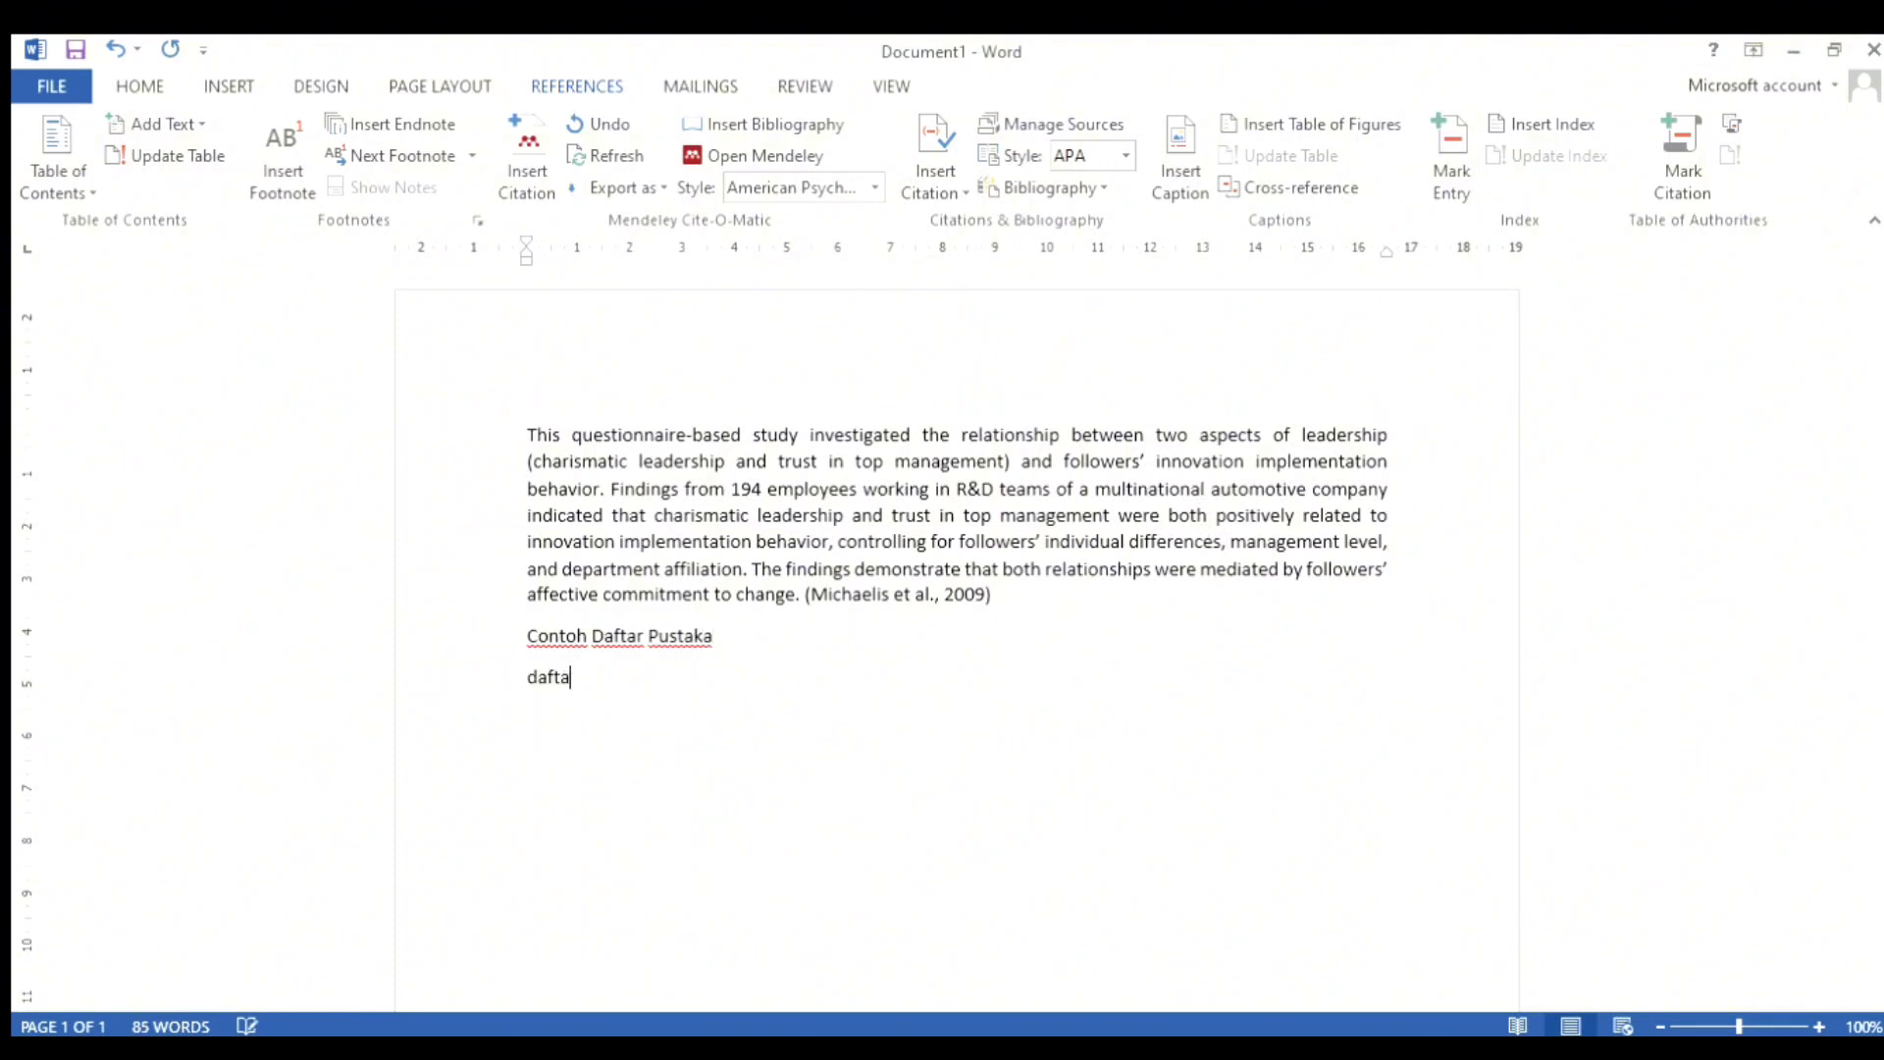
key("BackSpace")
key("BackSpace")
key("BackSpace")
type("DAF")
key("BackSpace")
key("BackSpace")
key("BackSpace")
key("Return")
type("DAFTAR PUSAT")
key("BackSpace")
type("TAKA")
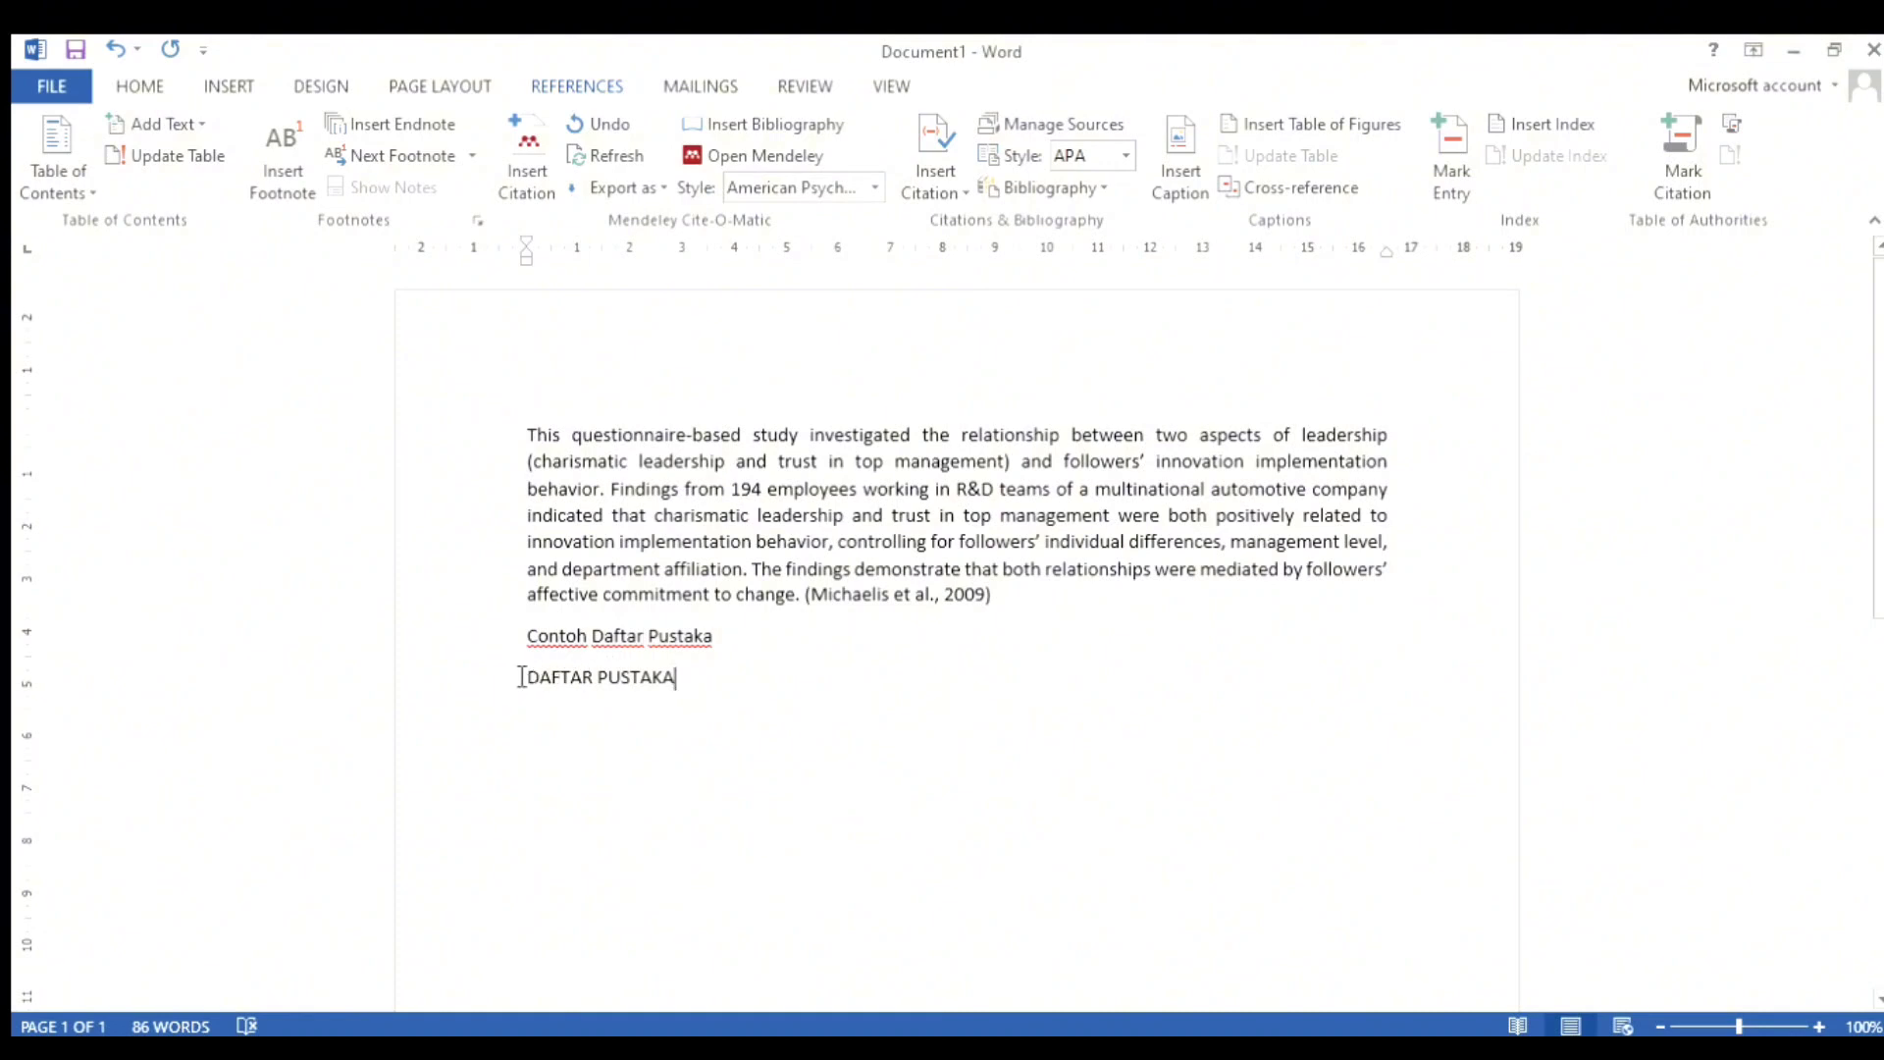
Centre the "DAFTAR PUSTAKA" heading.
left_click_drag(523, 677, 778, 703)
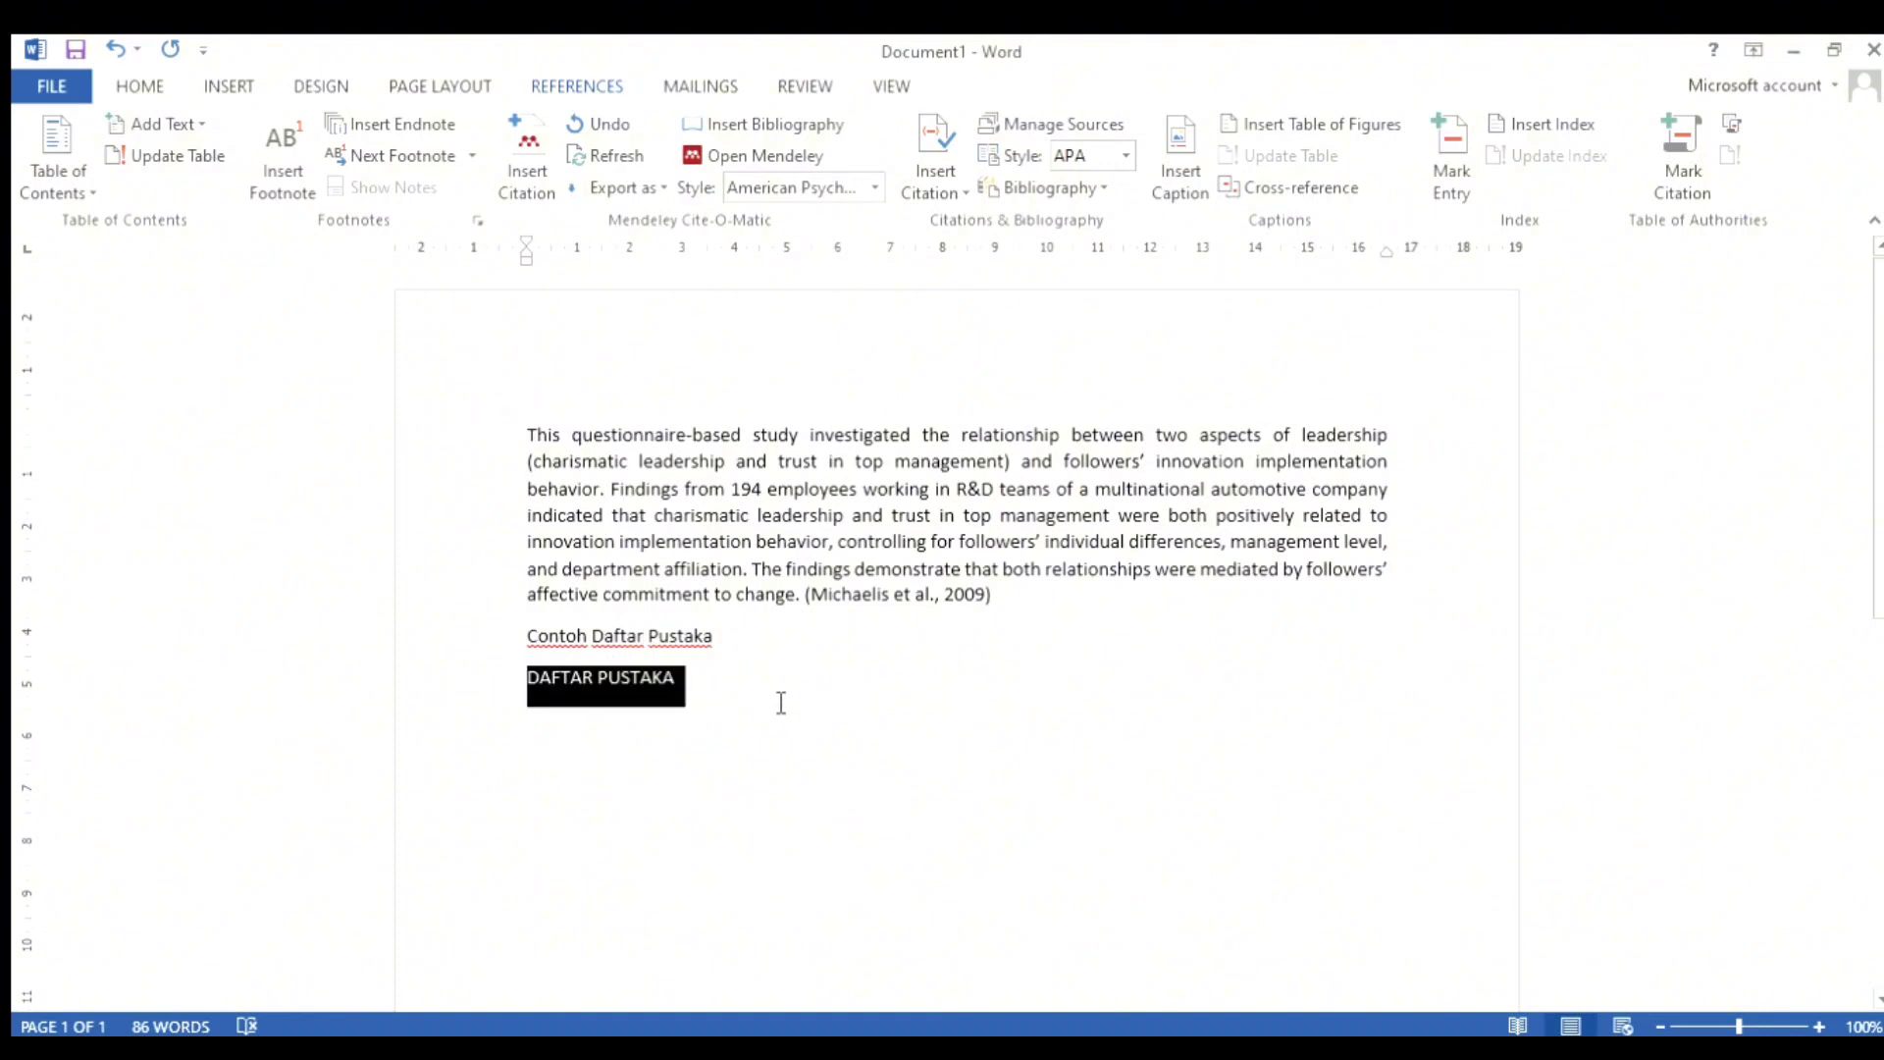
left_click(224, 93)
left_click(135, 90)
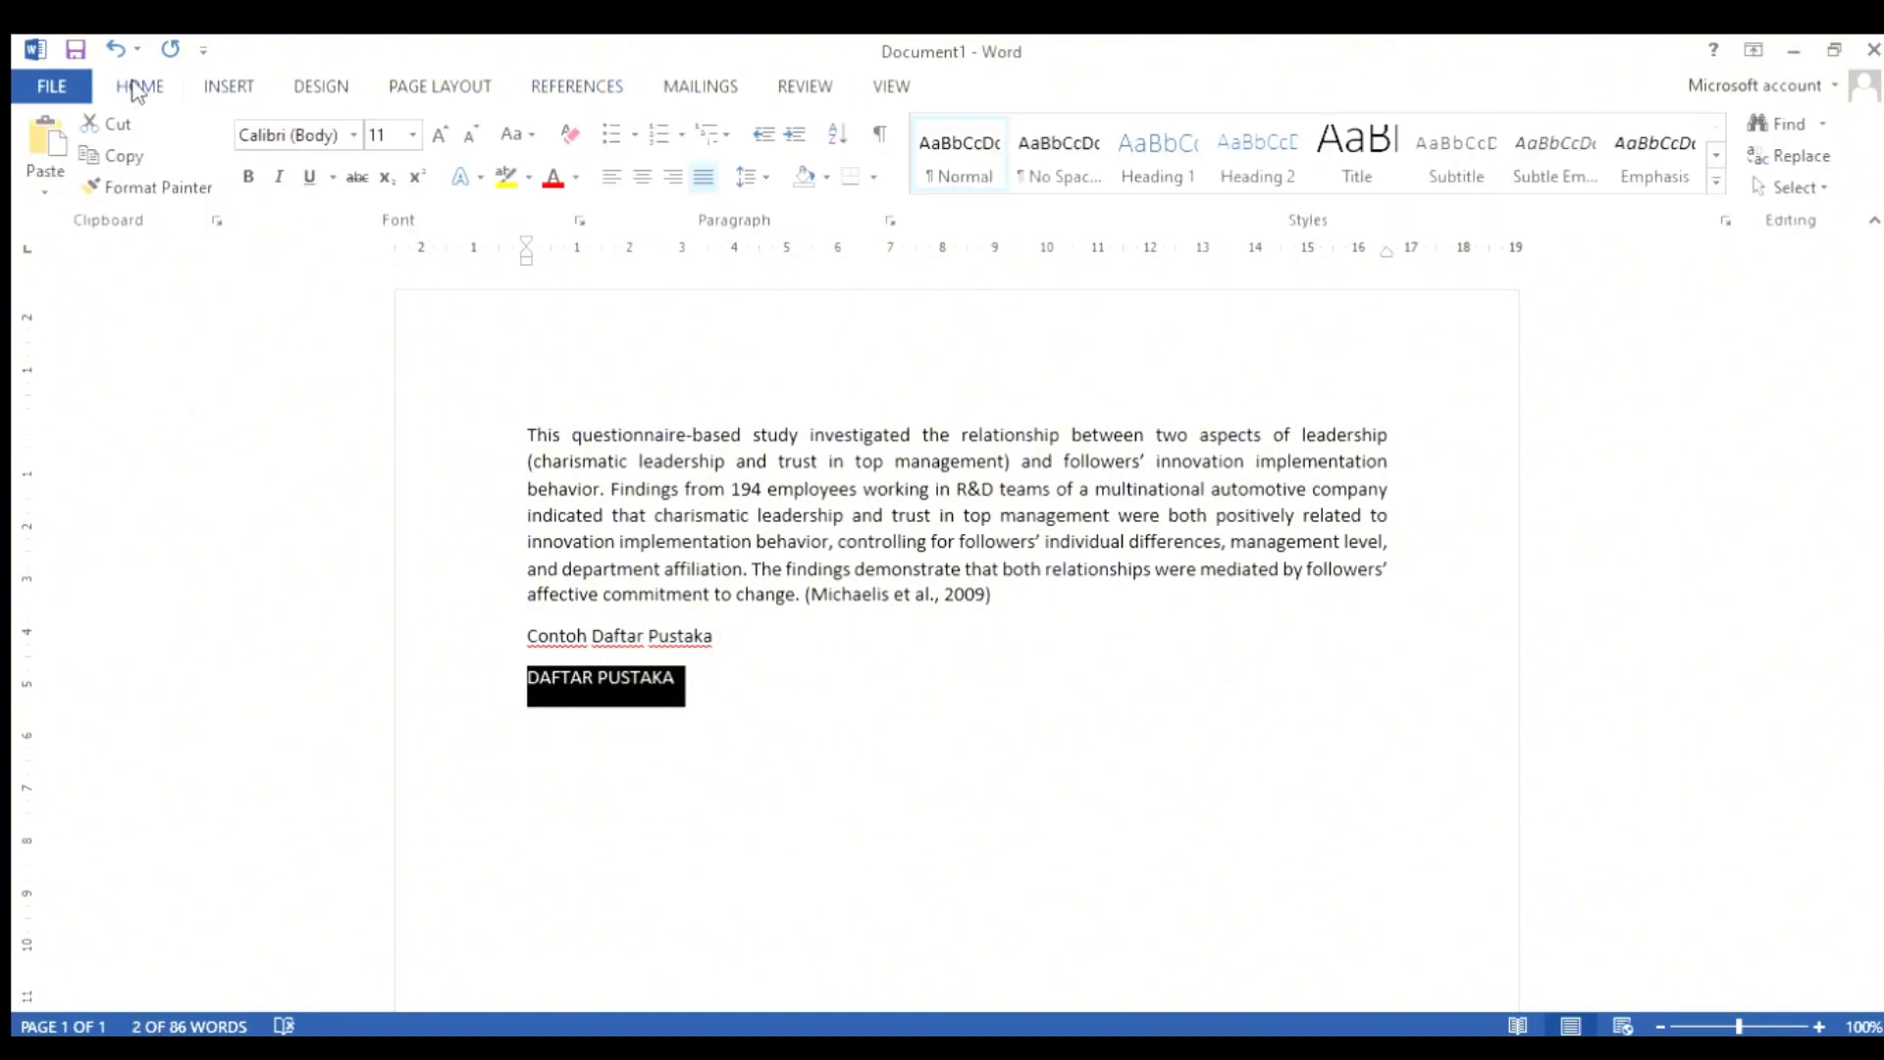
left_click(642, 177)
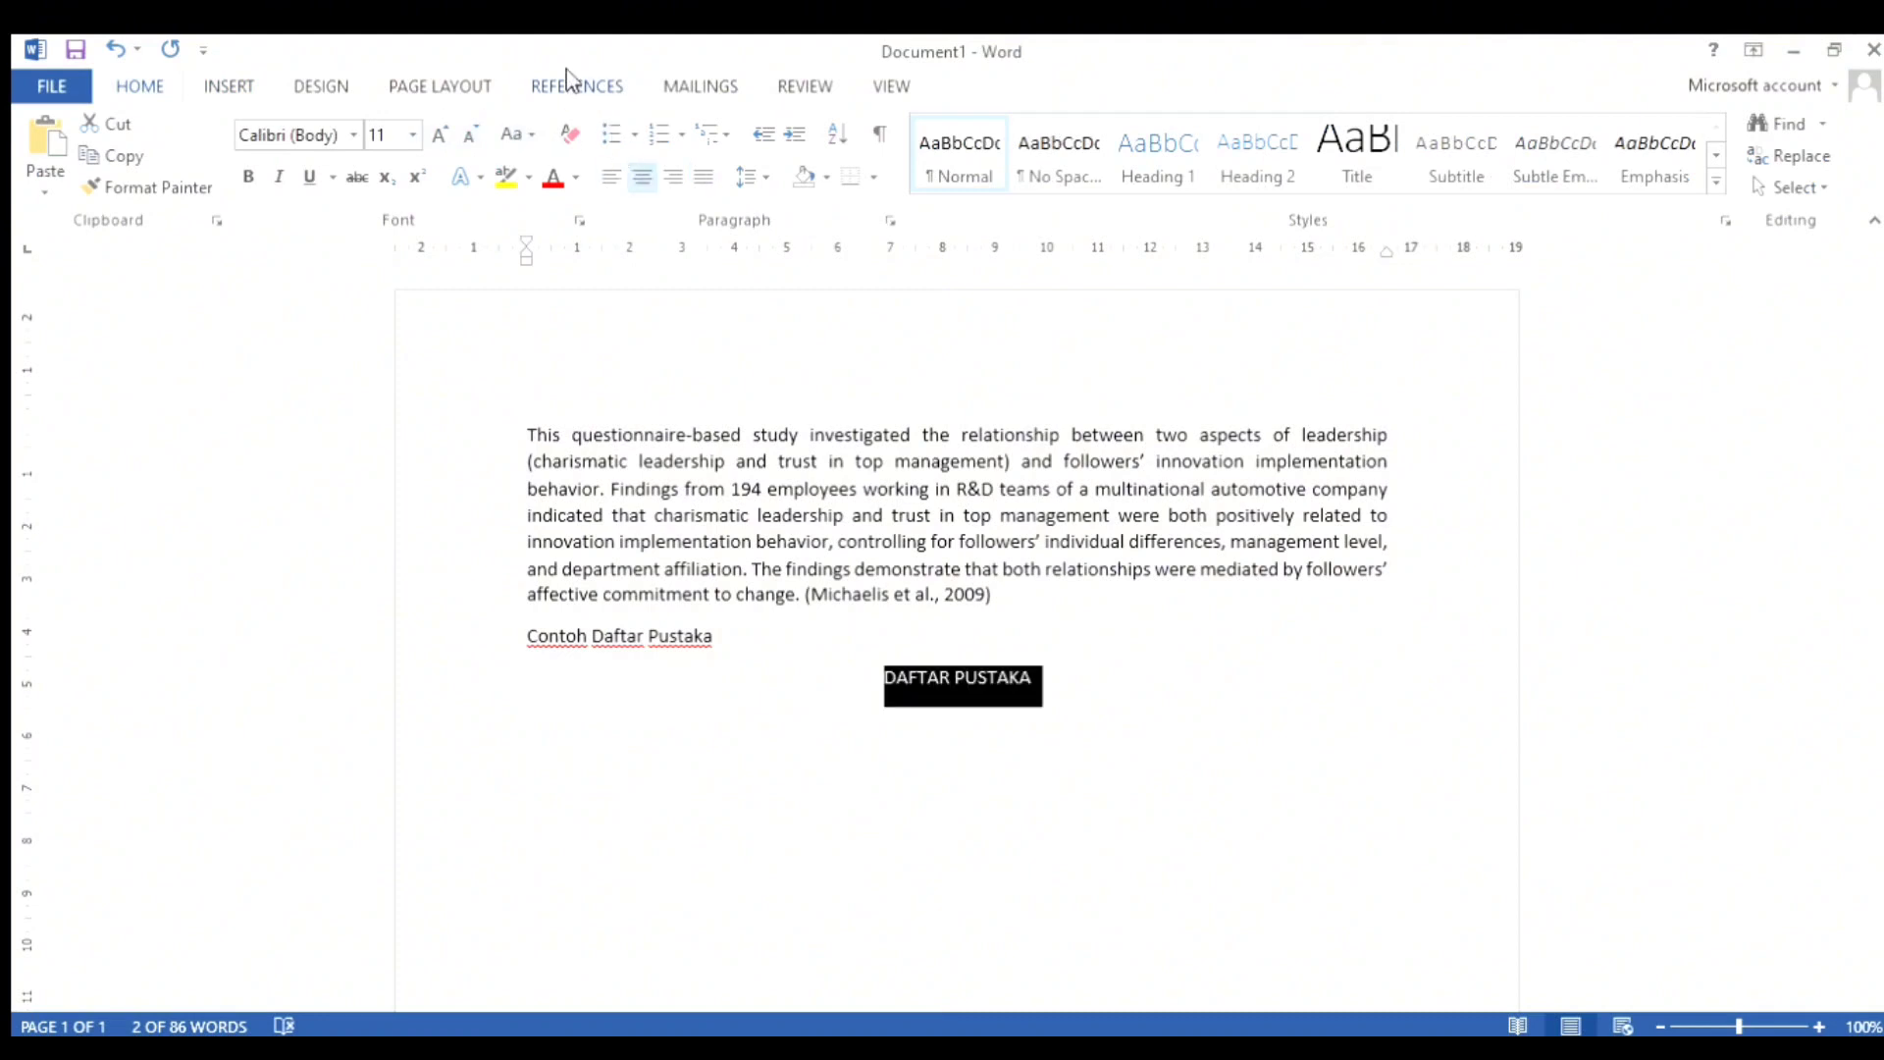
Insert the Mendeley bibliography on a new line below the "DAFTAR PUSTAKA" heading.
left_click(569, 85)
left_click(1244, 719)
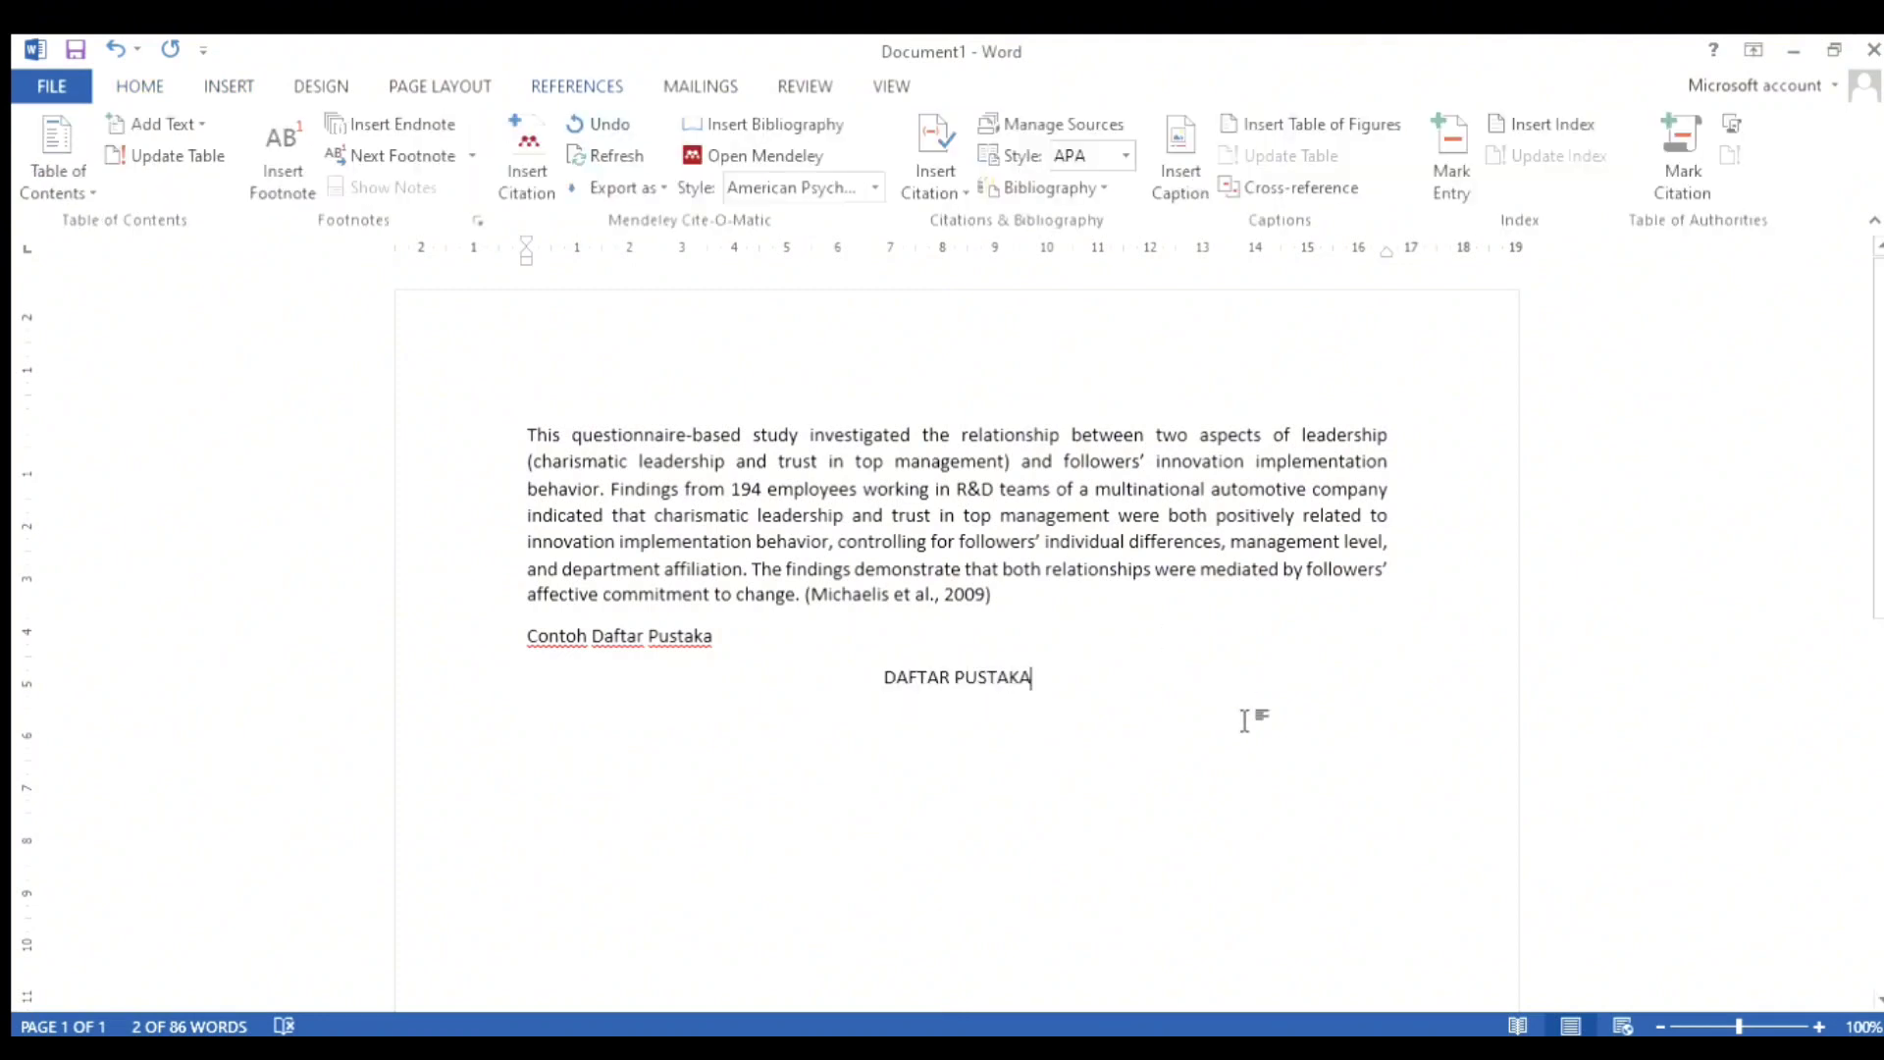
key("Return")
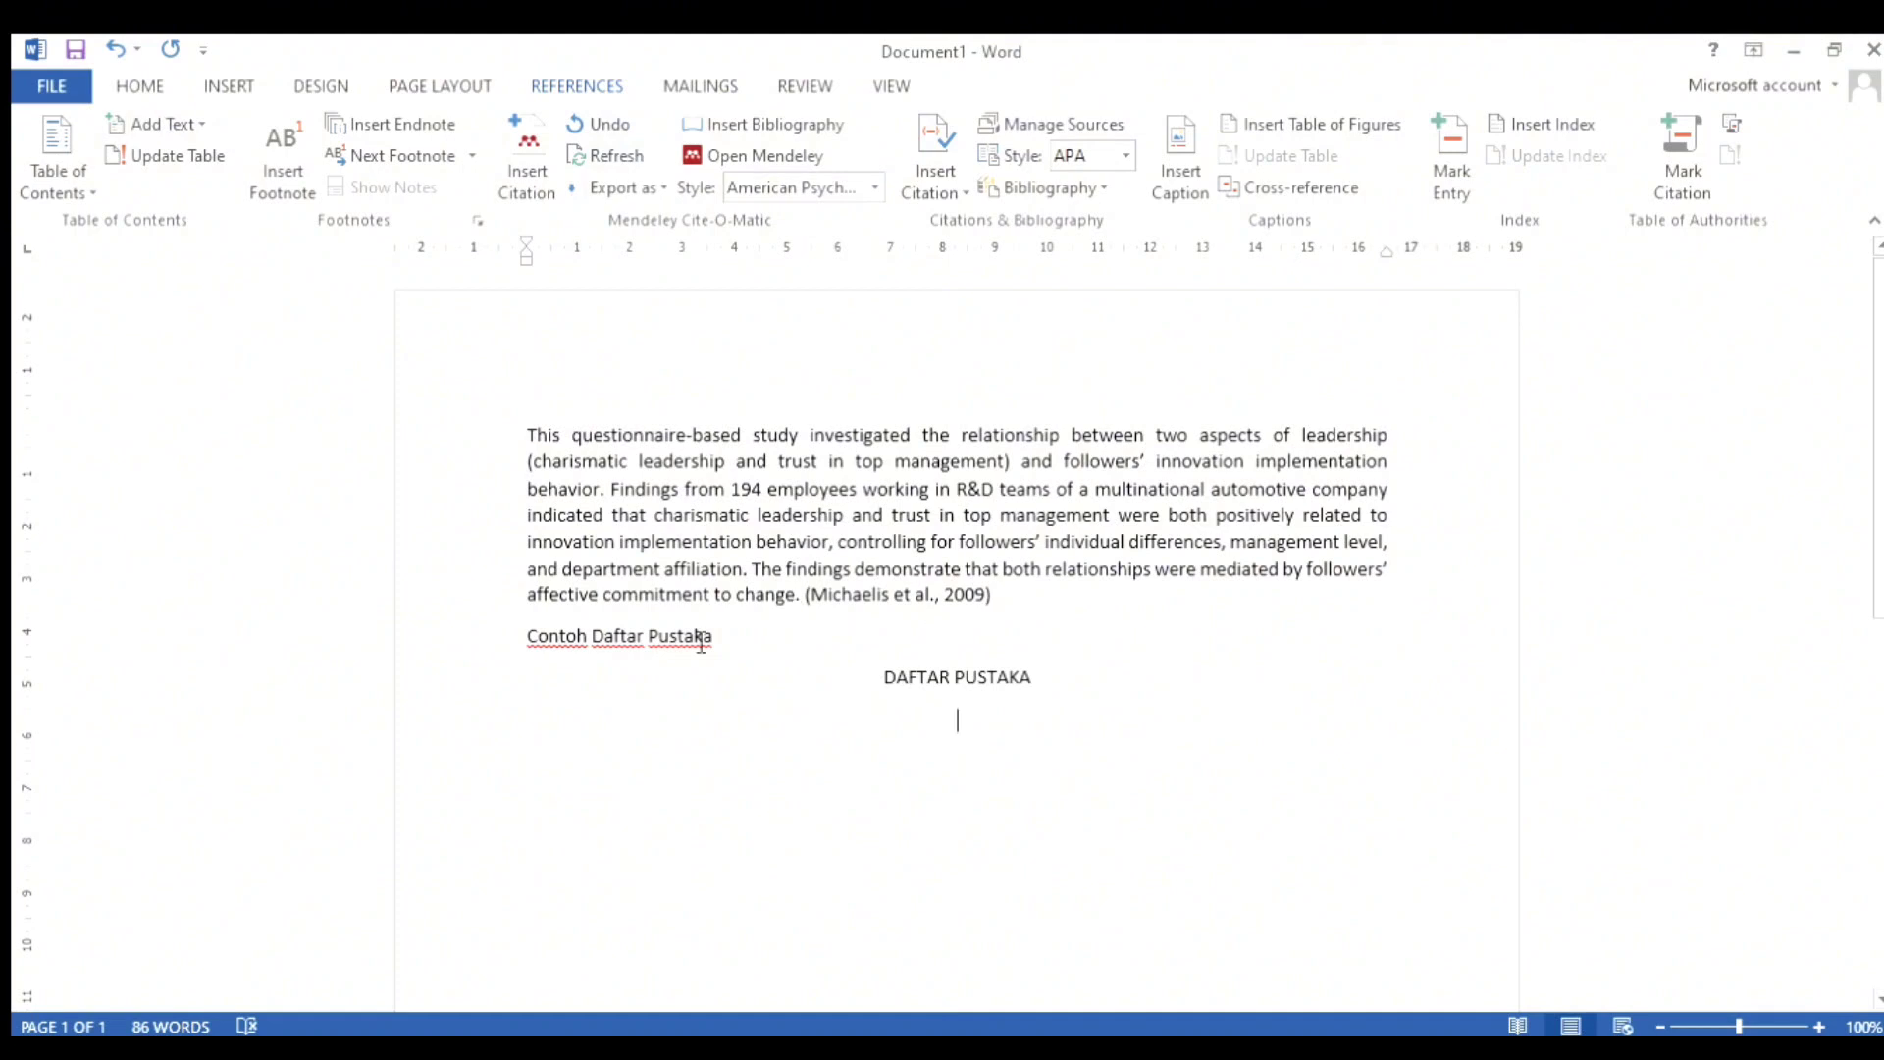
left_click(737, 131)
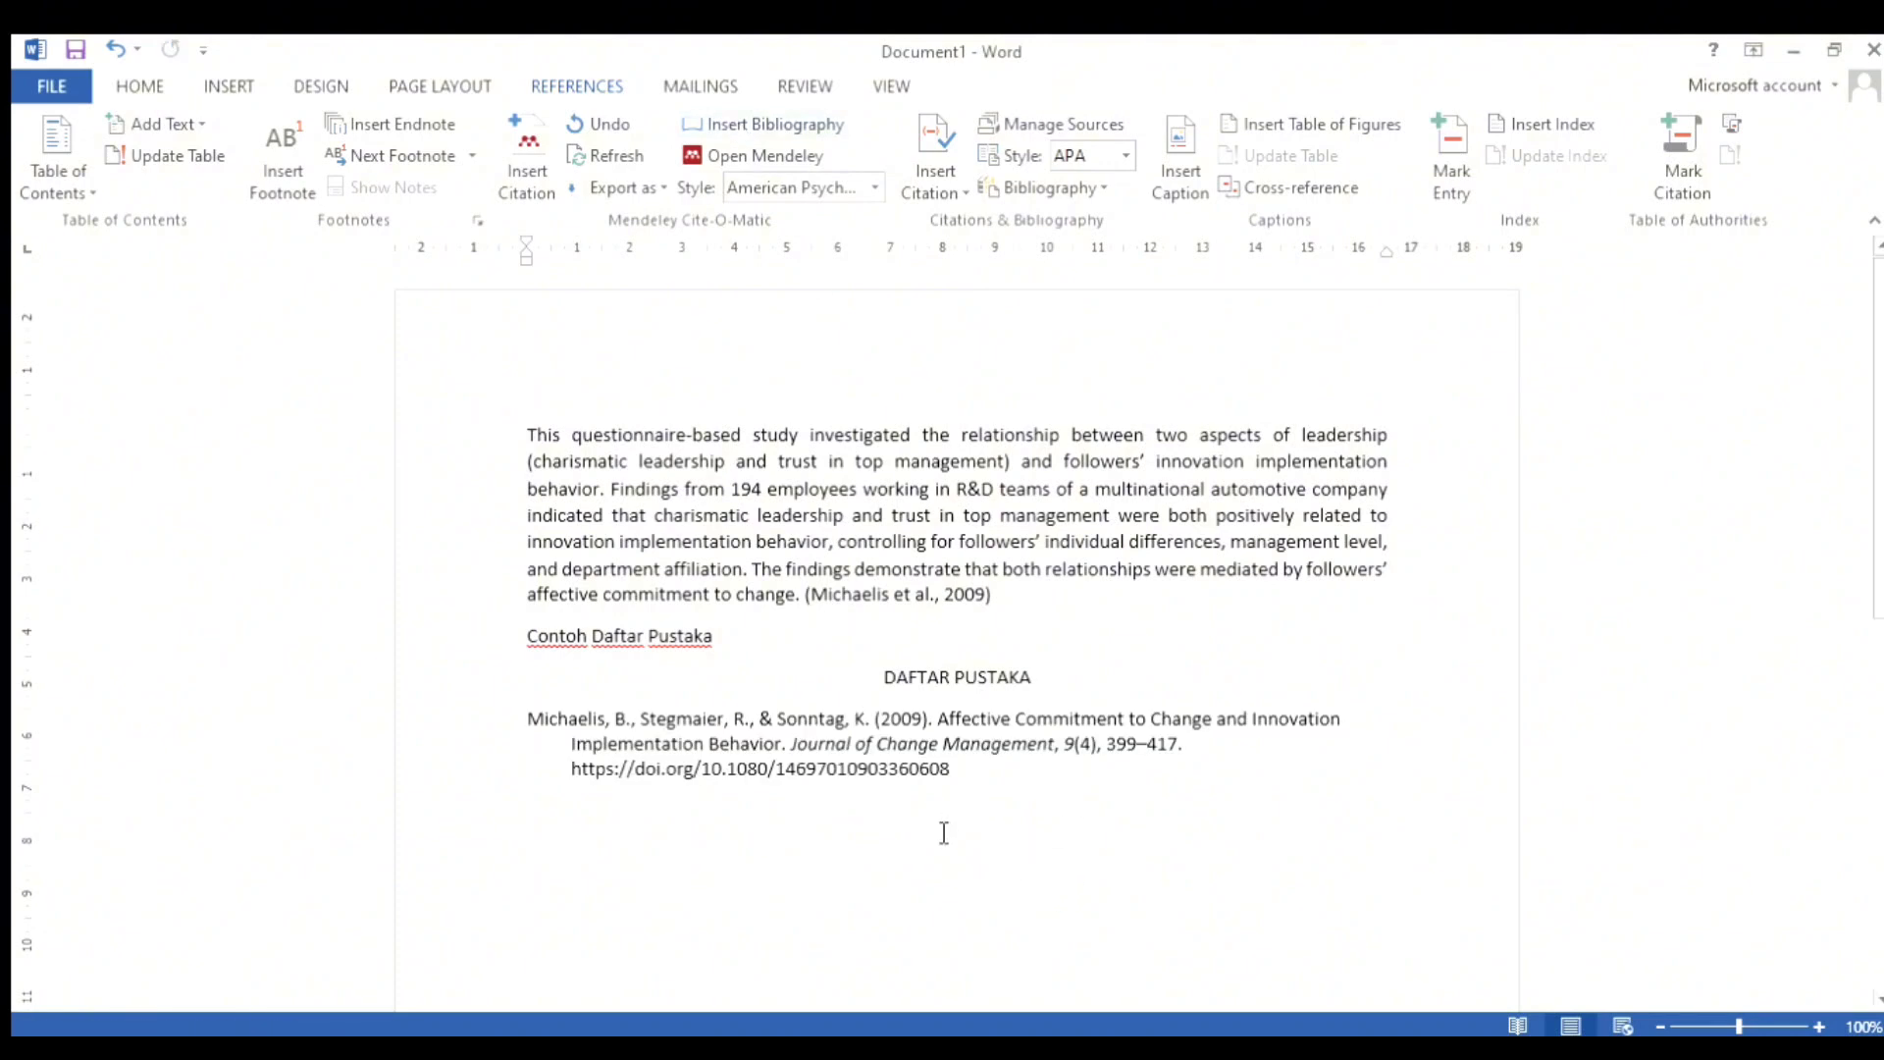
type("S")
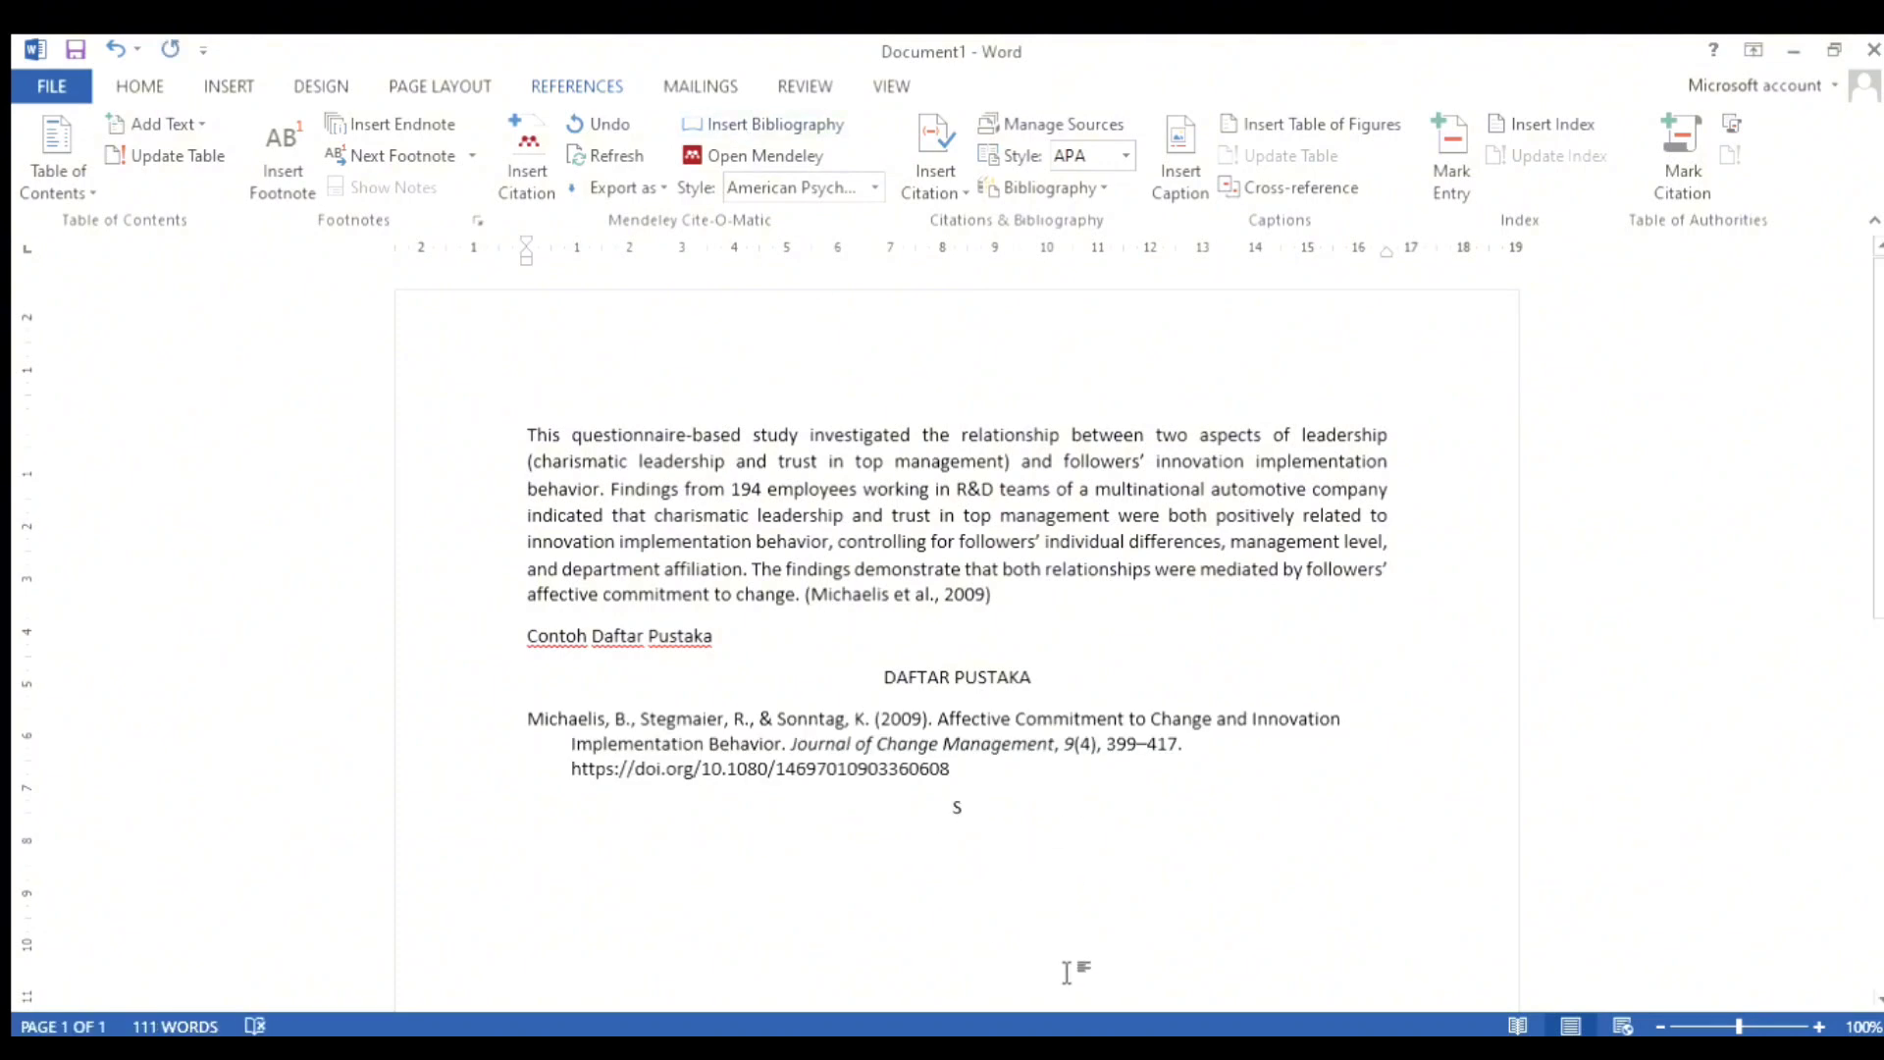
key("BackSpace")
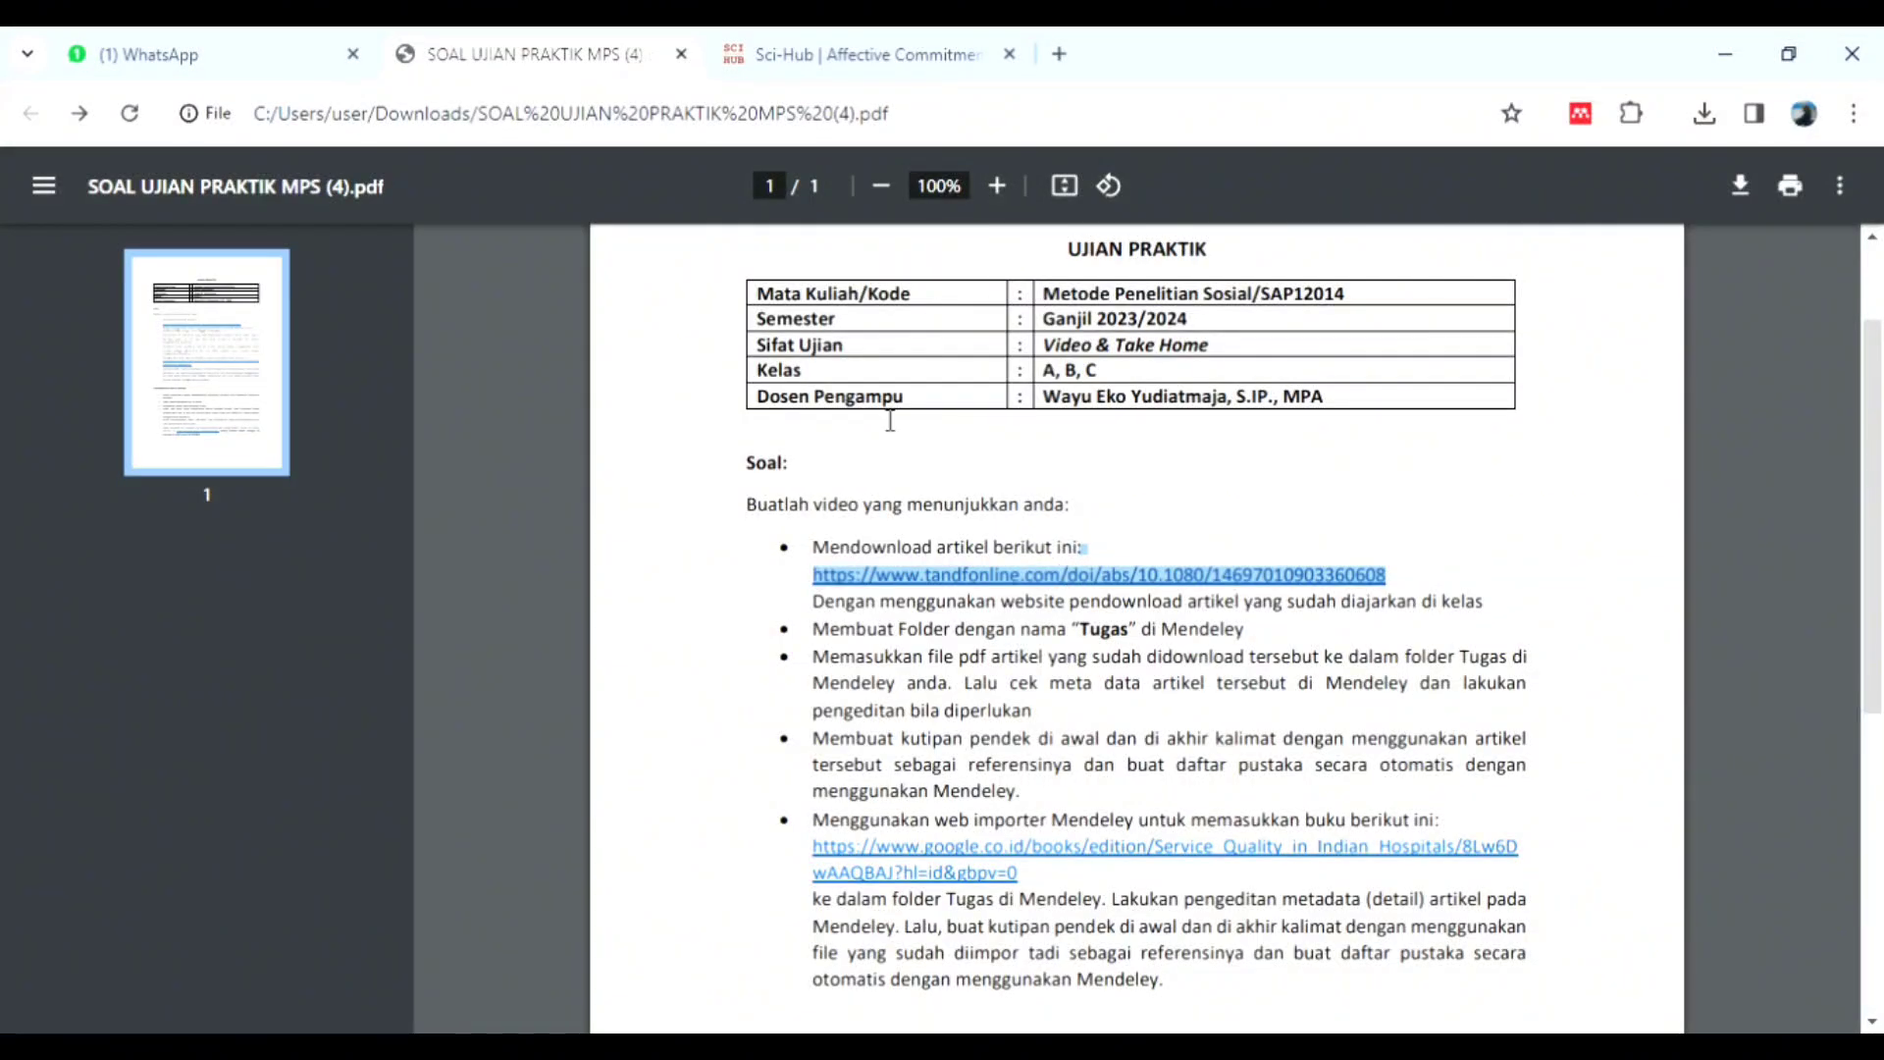
Switch to Chrome, copy the Google Books link from the exam PDF and open it in a new tab.
left_click_drag(1873, 387, 1874, 394)
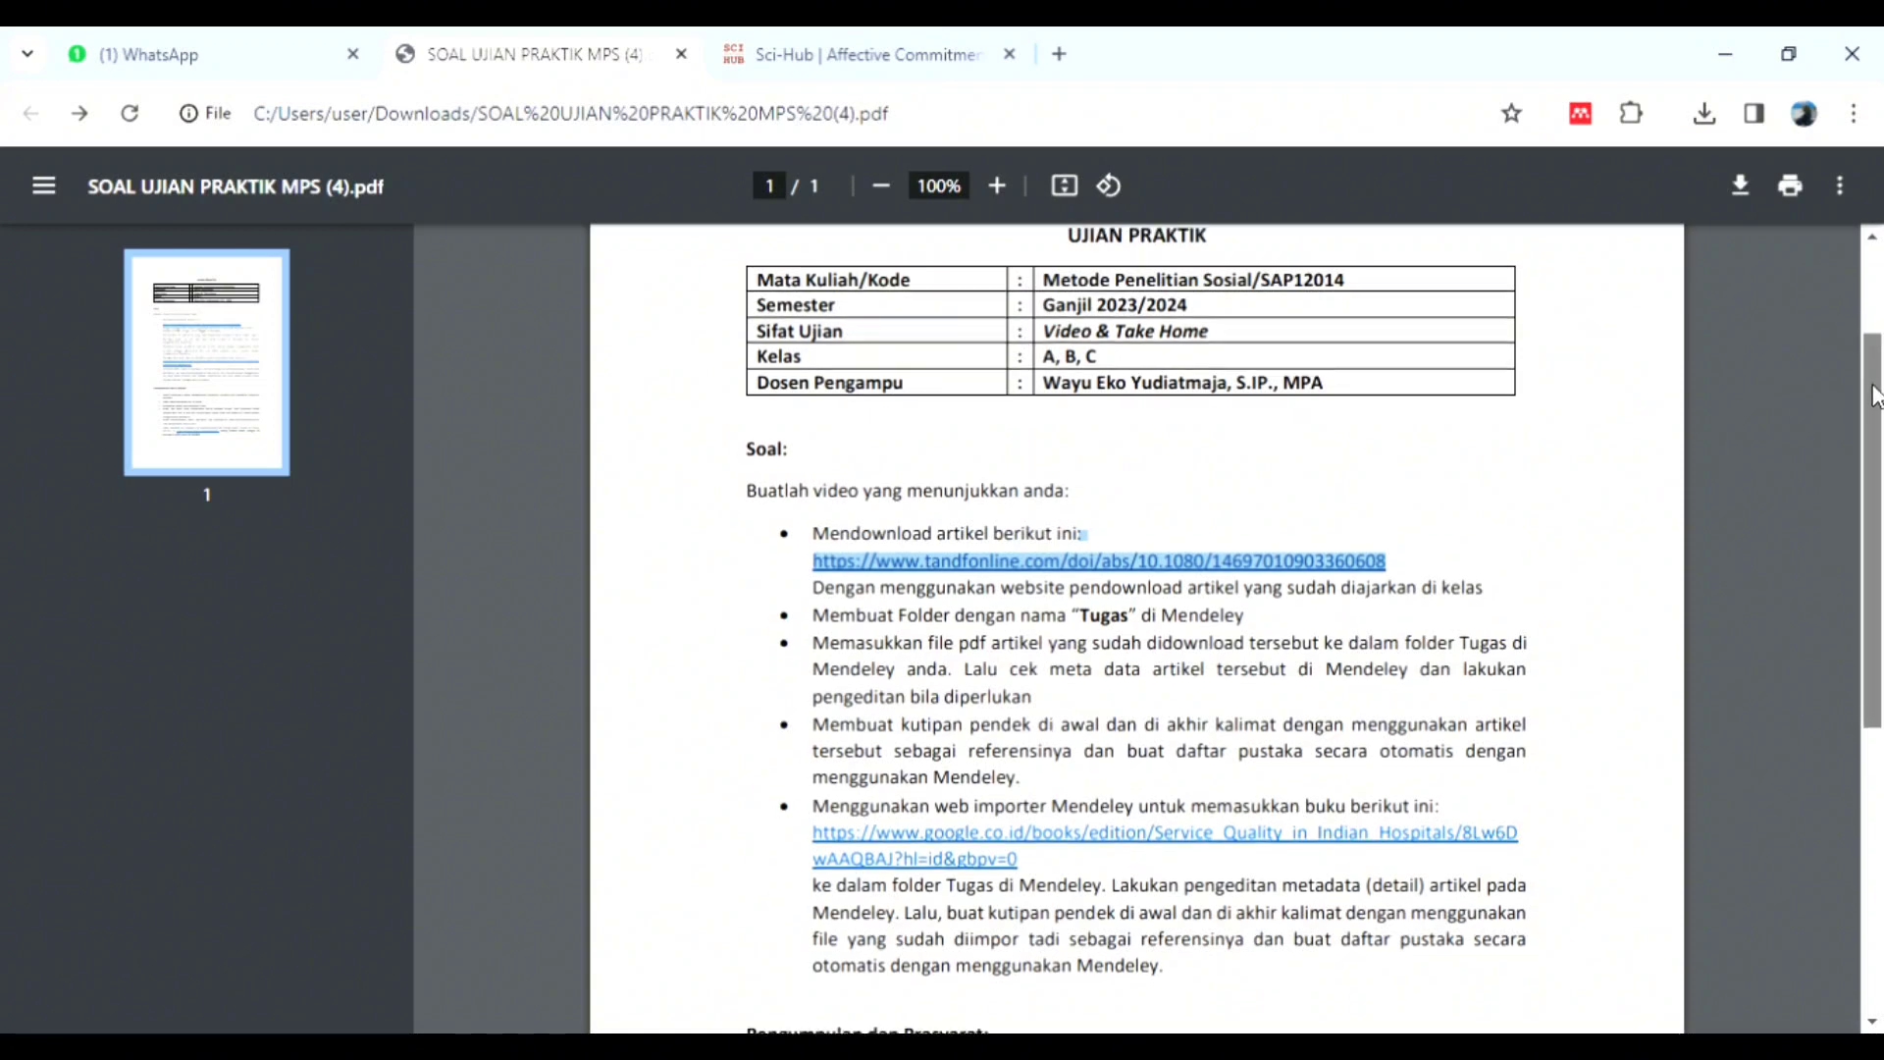
scroll(1413, 582, "down", 4)
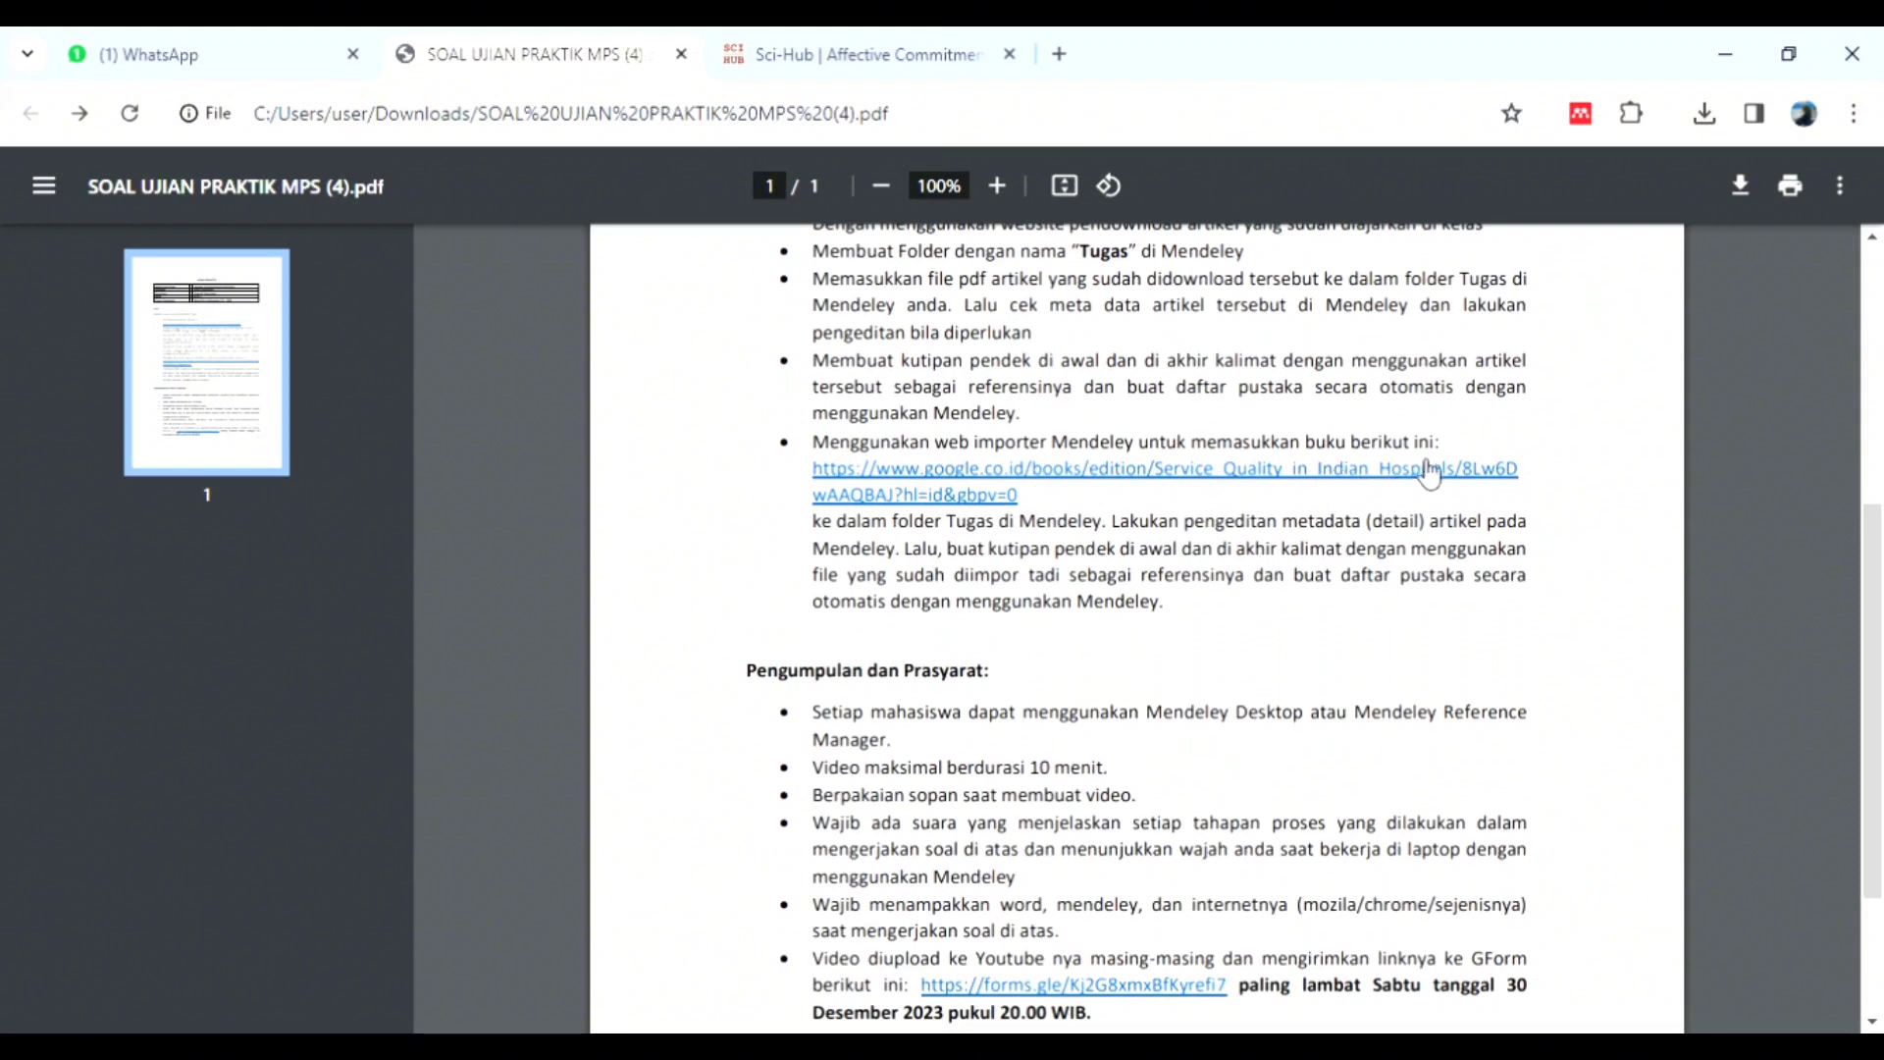
left_click_drag(1469, 446, 1028, 501)
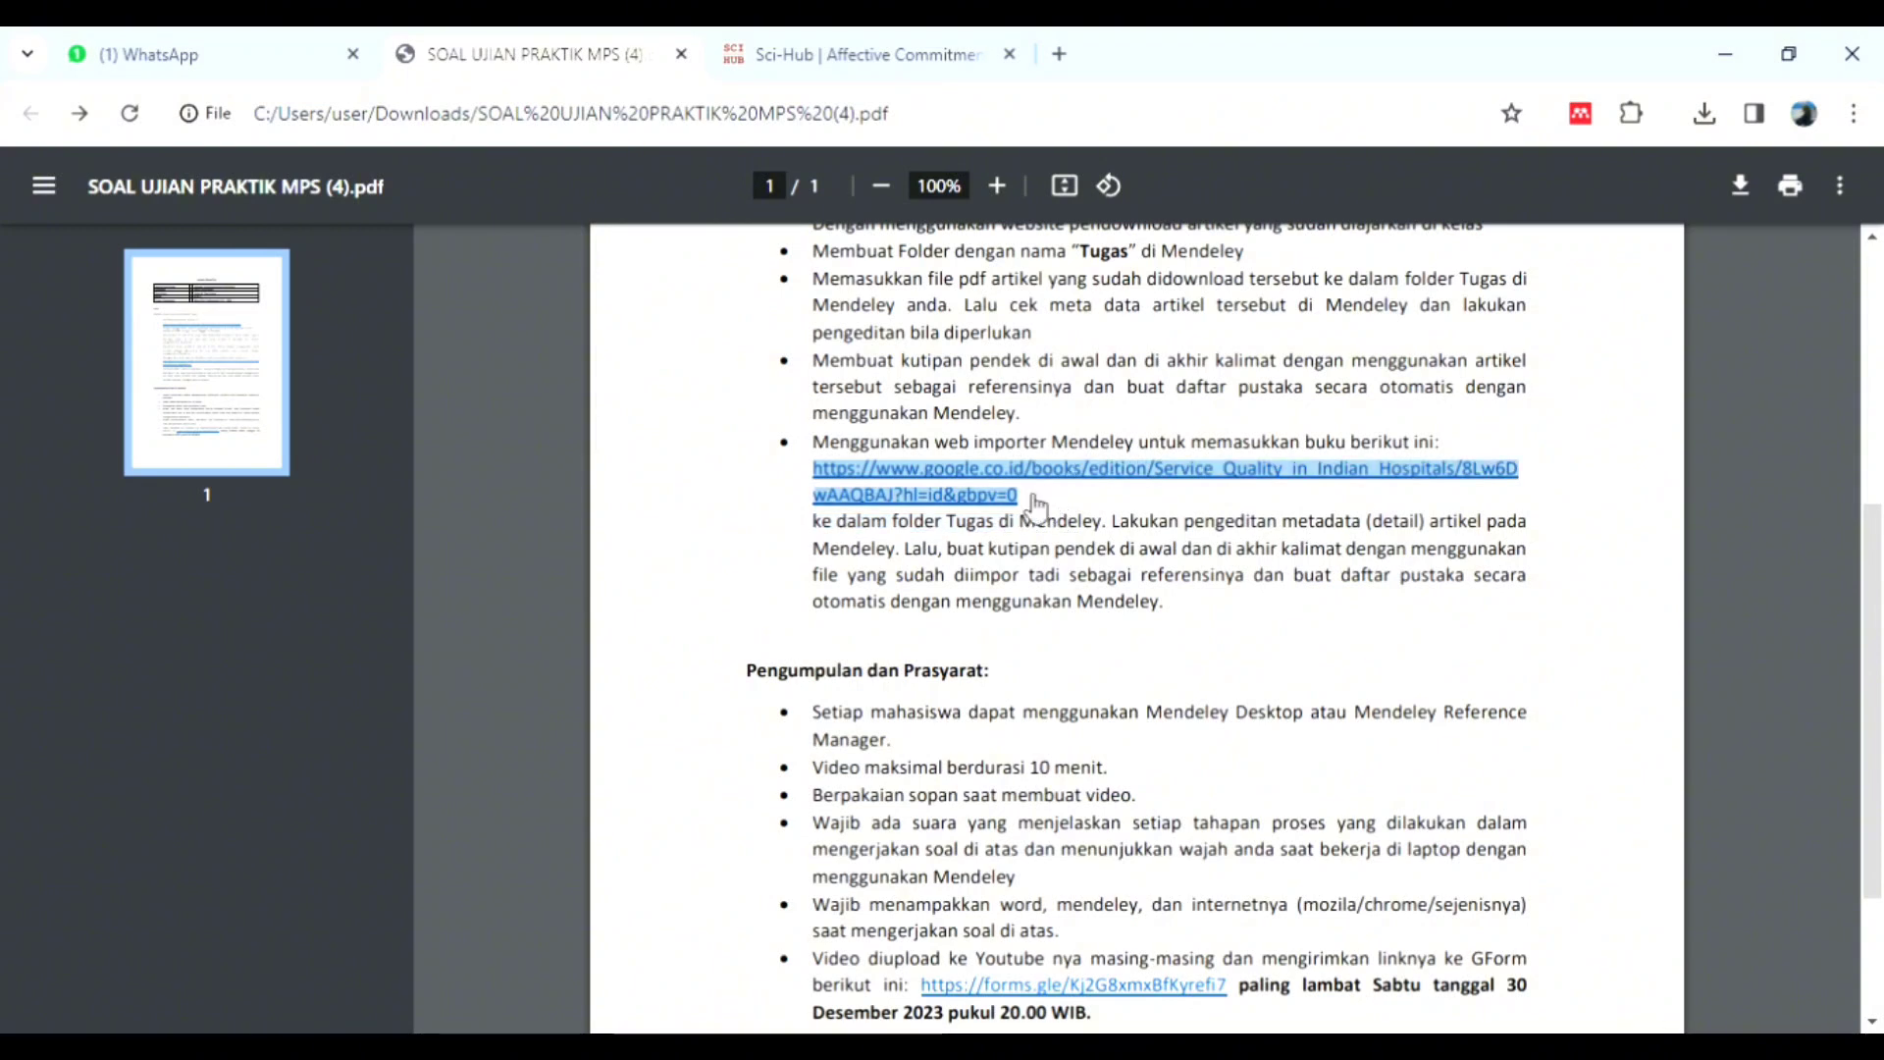
left_click(1059, 54)
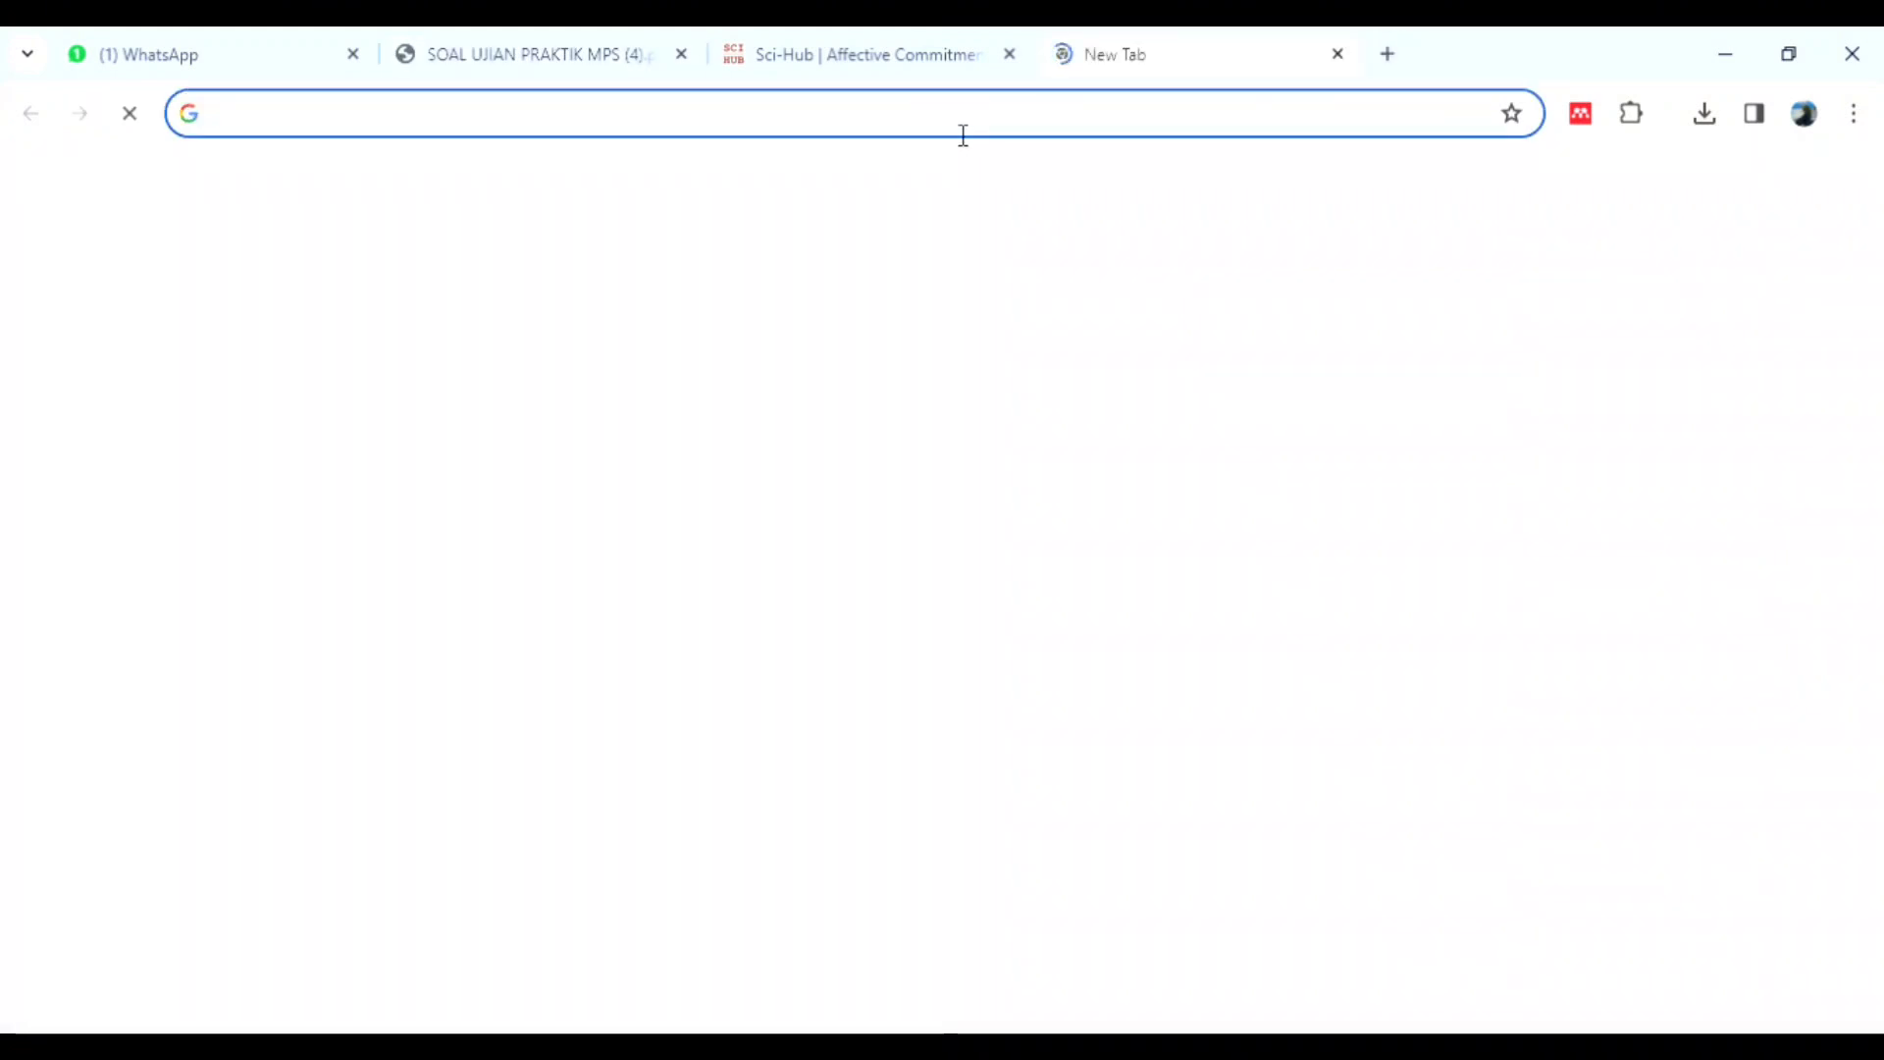
left_click(963, 135)
type("https://www.google.co.id/books/edition/Service_Quality_in_Indian_Hospitals/8Lw6DwAAQBAJ?hl=id&gbpv=0")
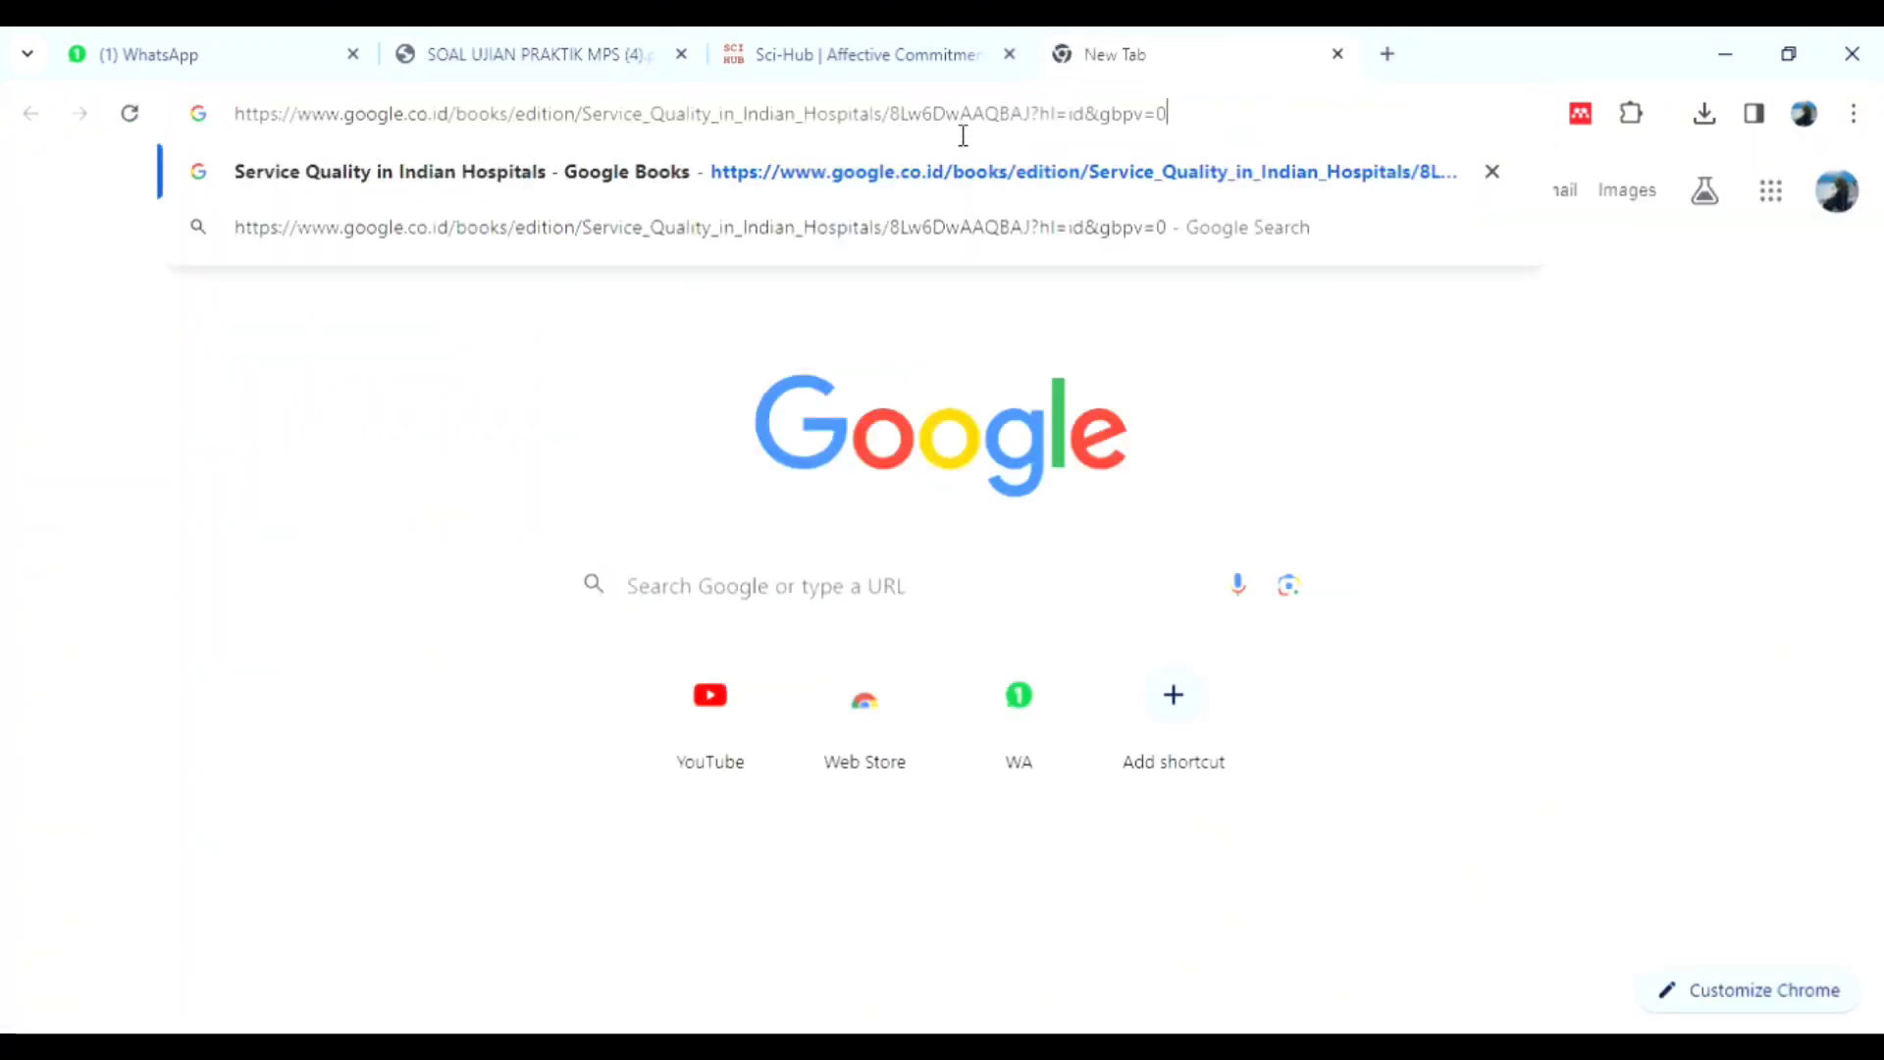
key("Return")
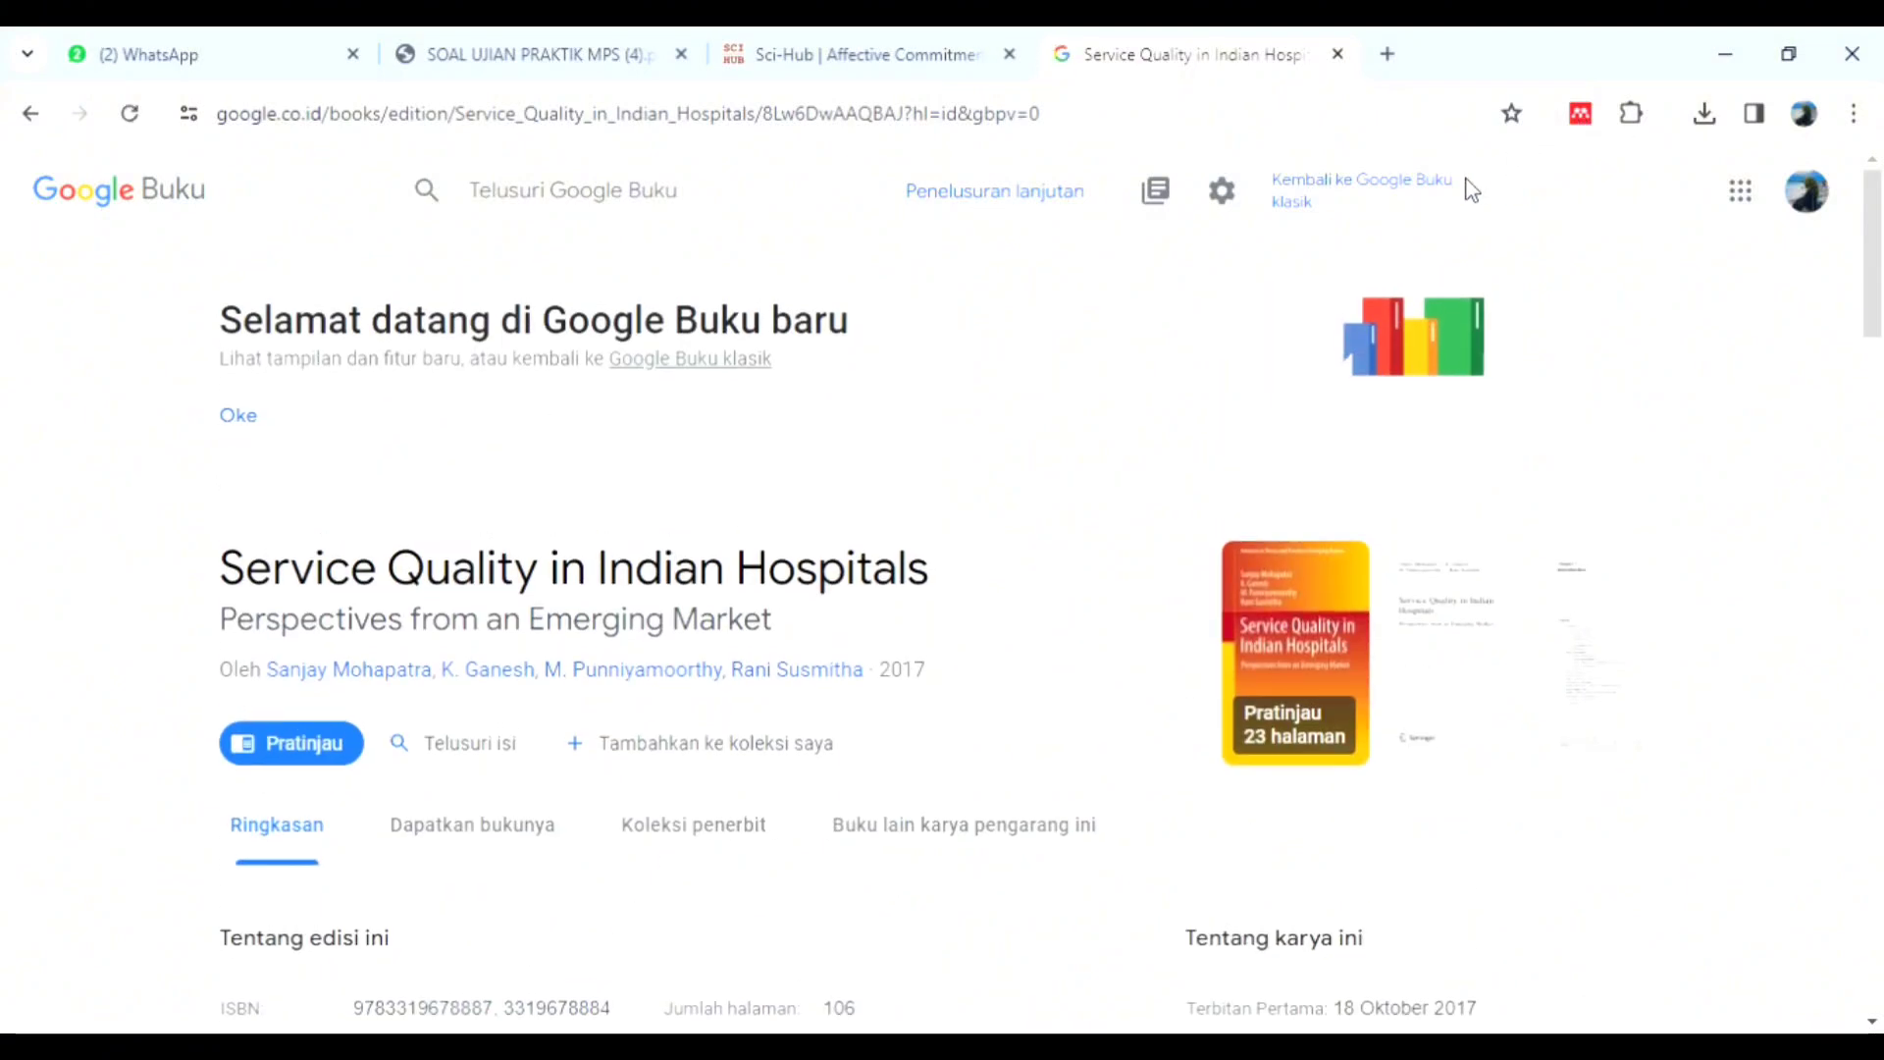
Import both the journal article and web page references for "Service Quality in Indian Hospitals" into My Library with the Mendeley web importer.
left_click(1582, 116)
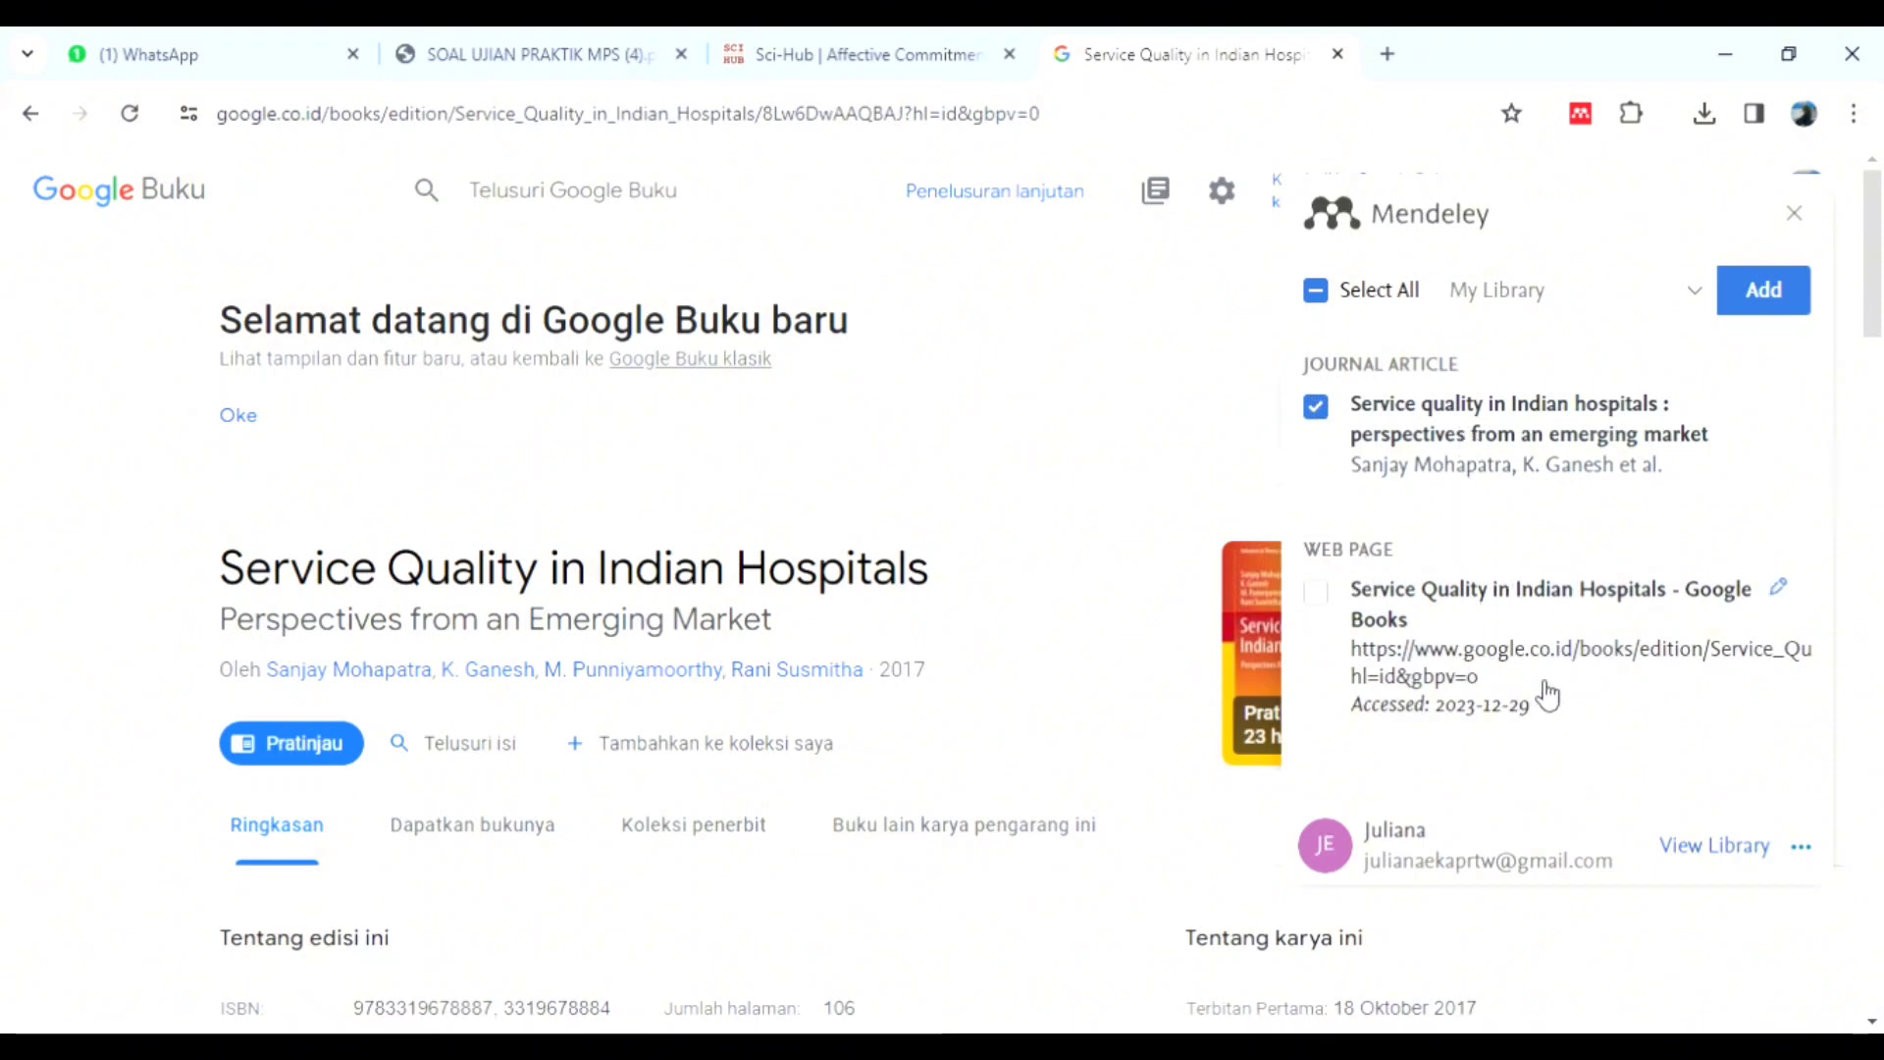
left_click(1776, 289)
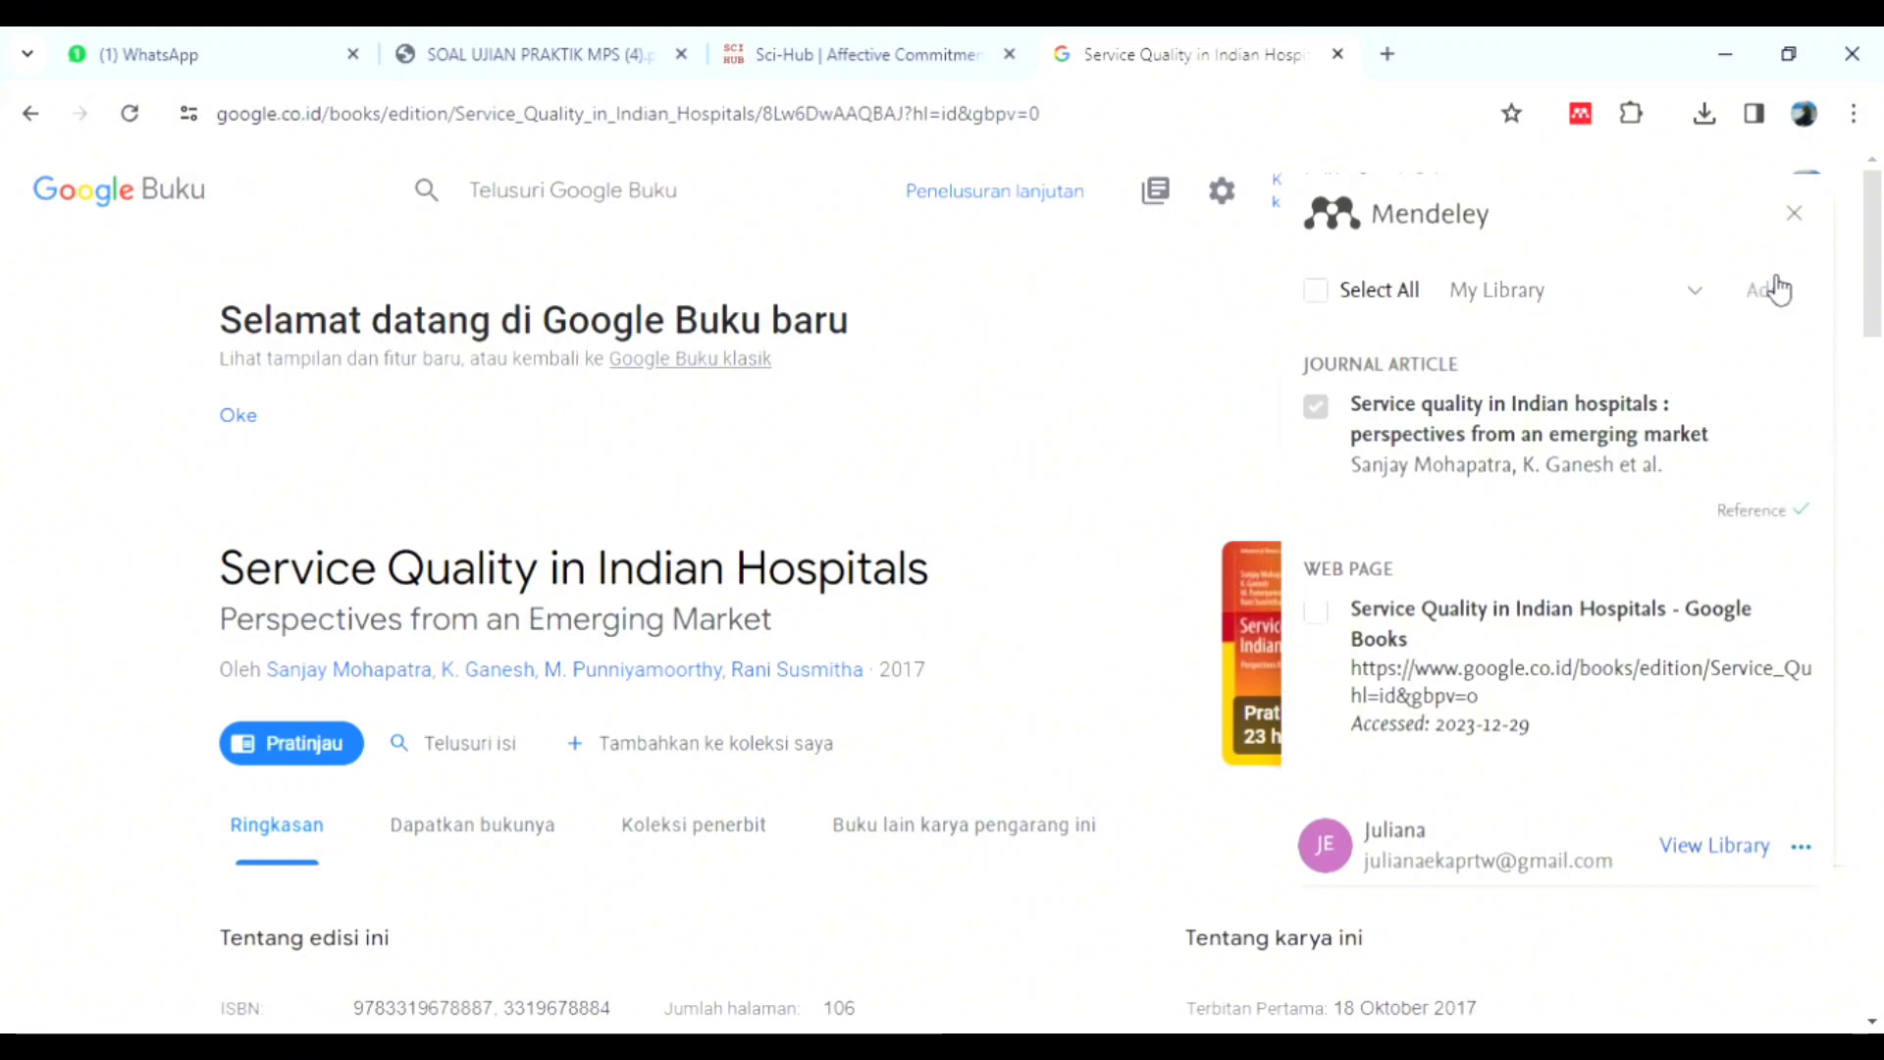
left_click(1327, 618)
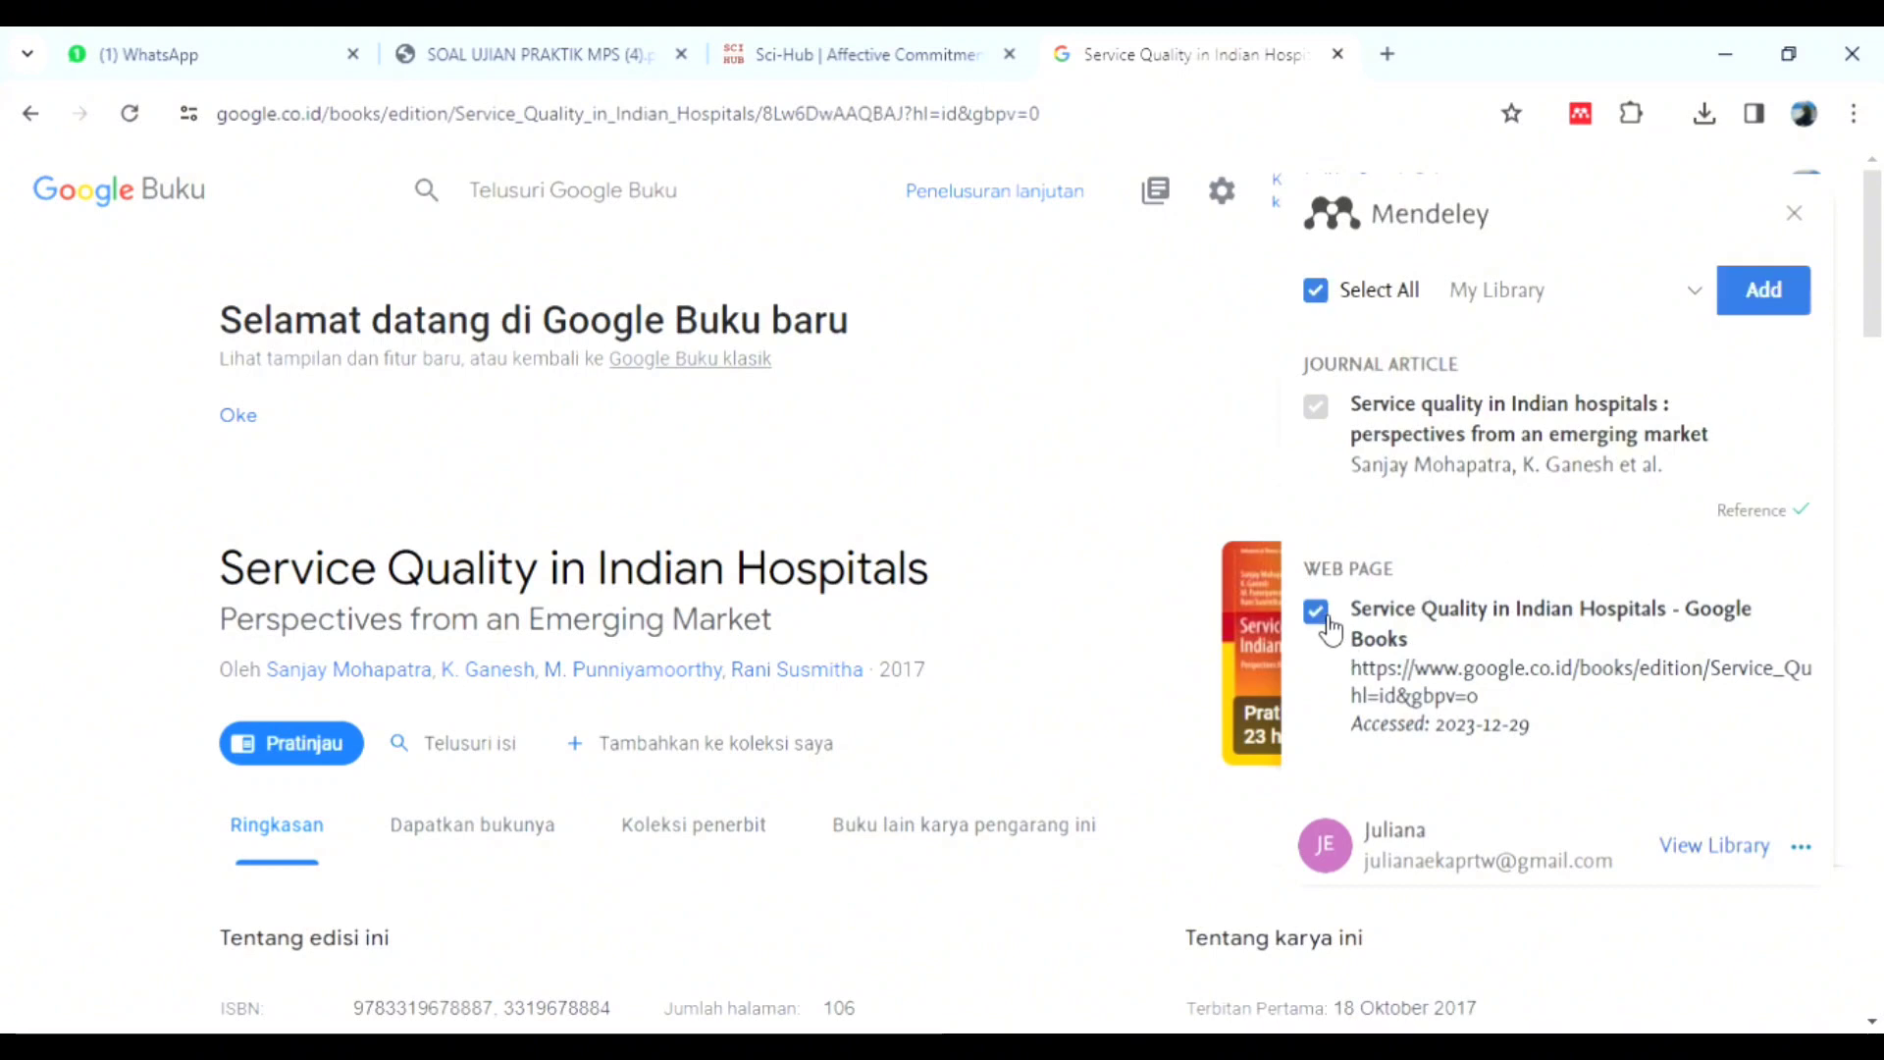
left_click(1761, 289)
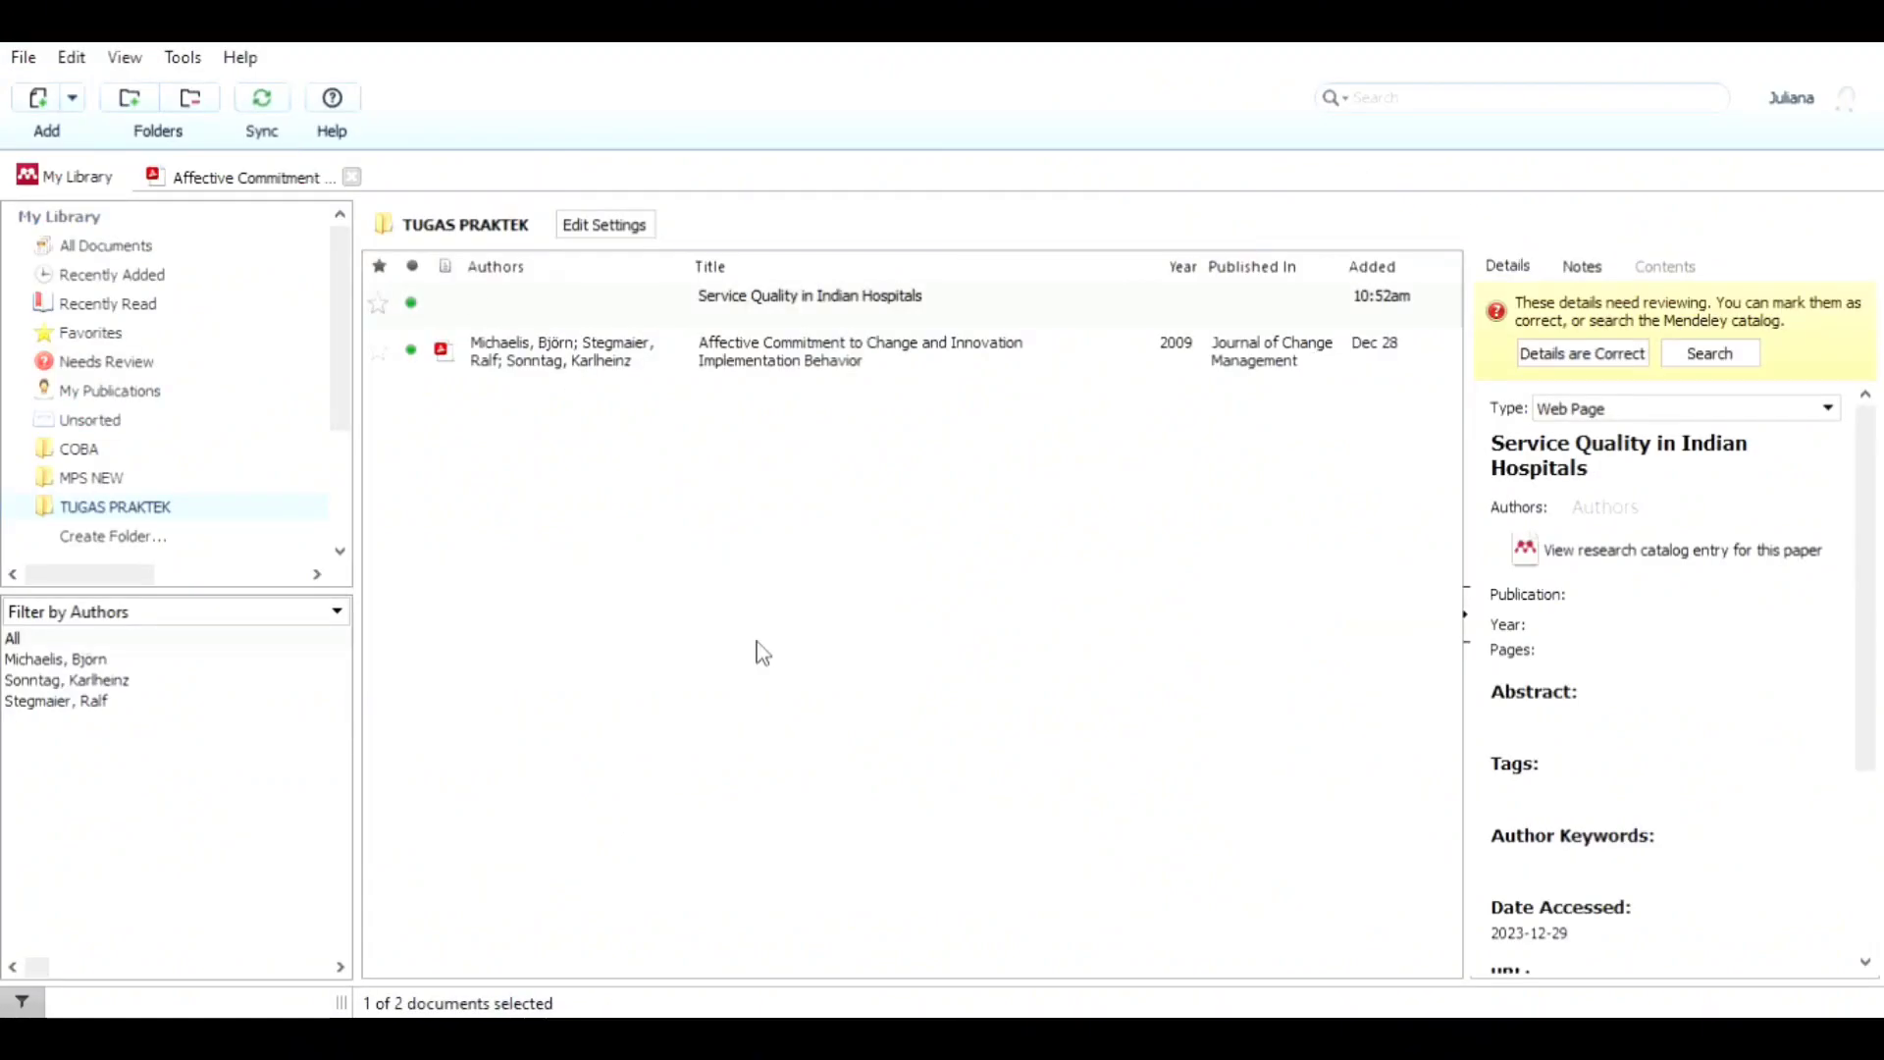
Switch to Mendeley Desktop and fill in the first author of "Service Quality in Indian Hospitals" from the suggested names.
left_click(1650, 517)
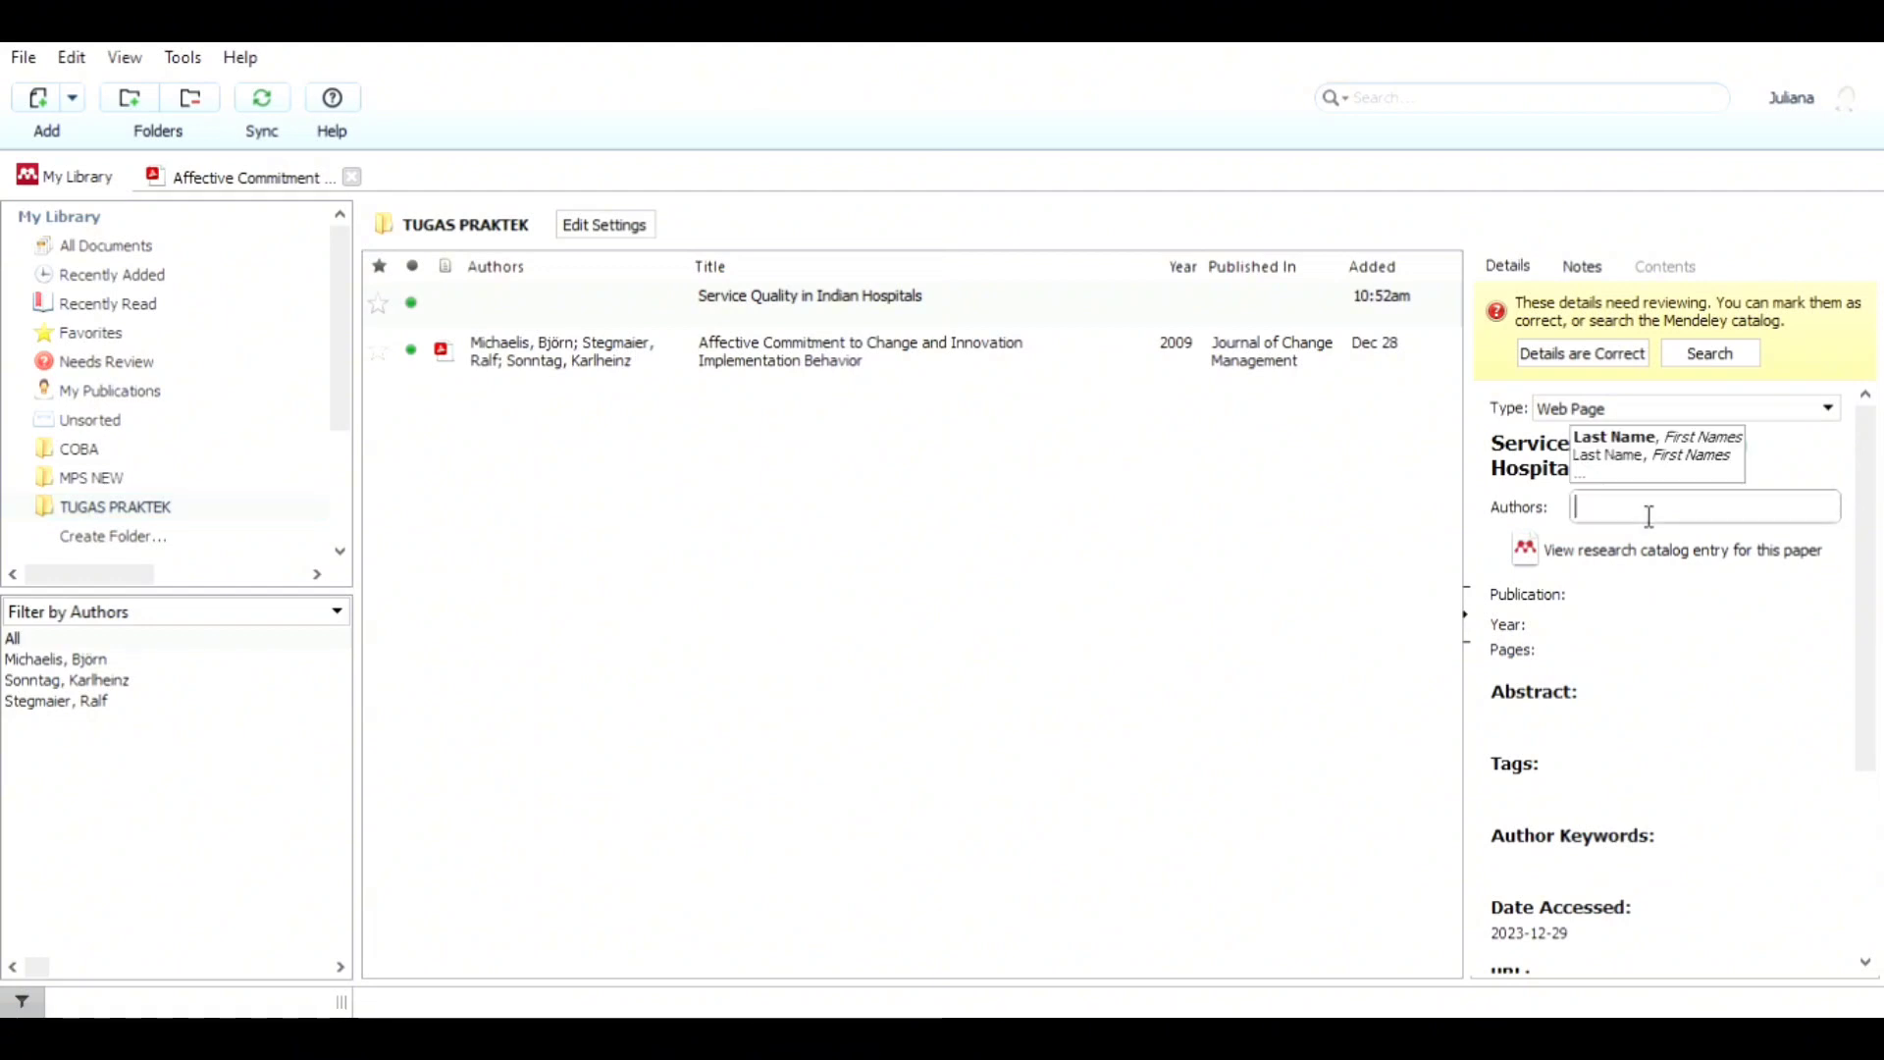
type("MO")
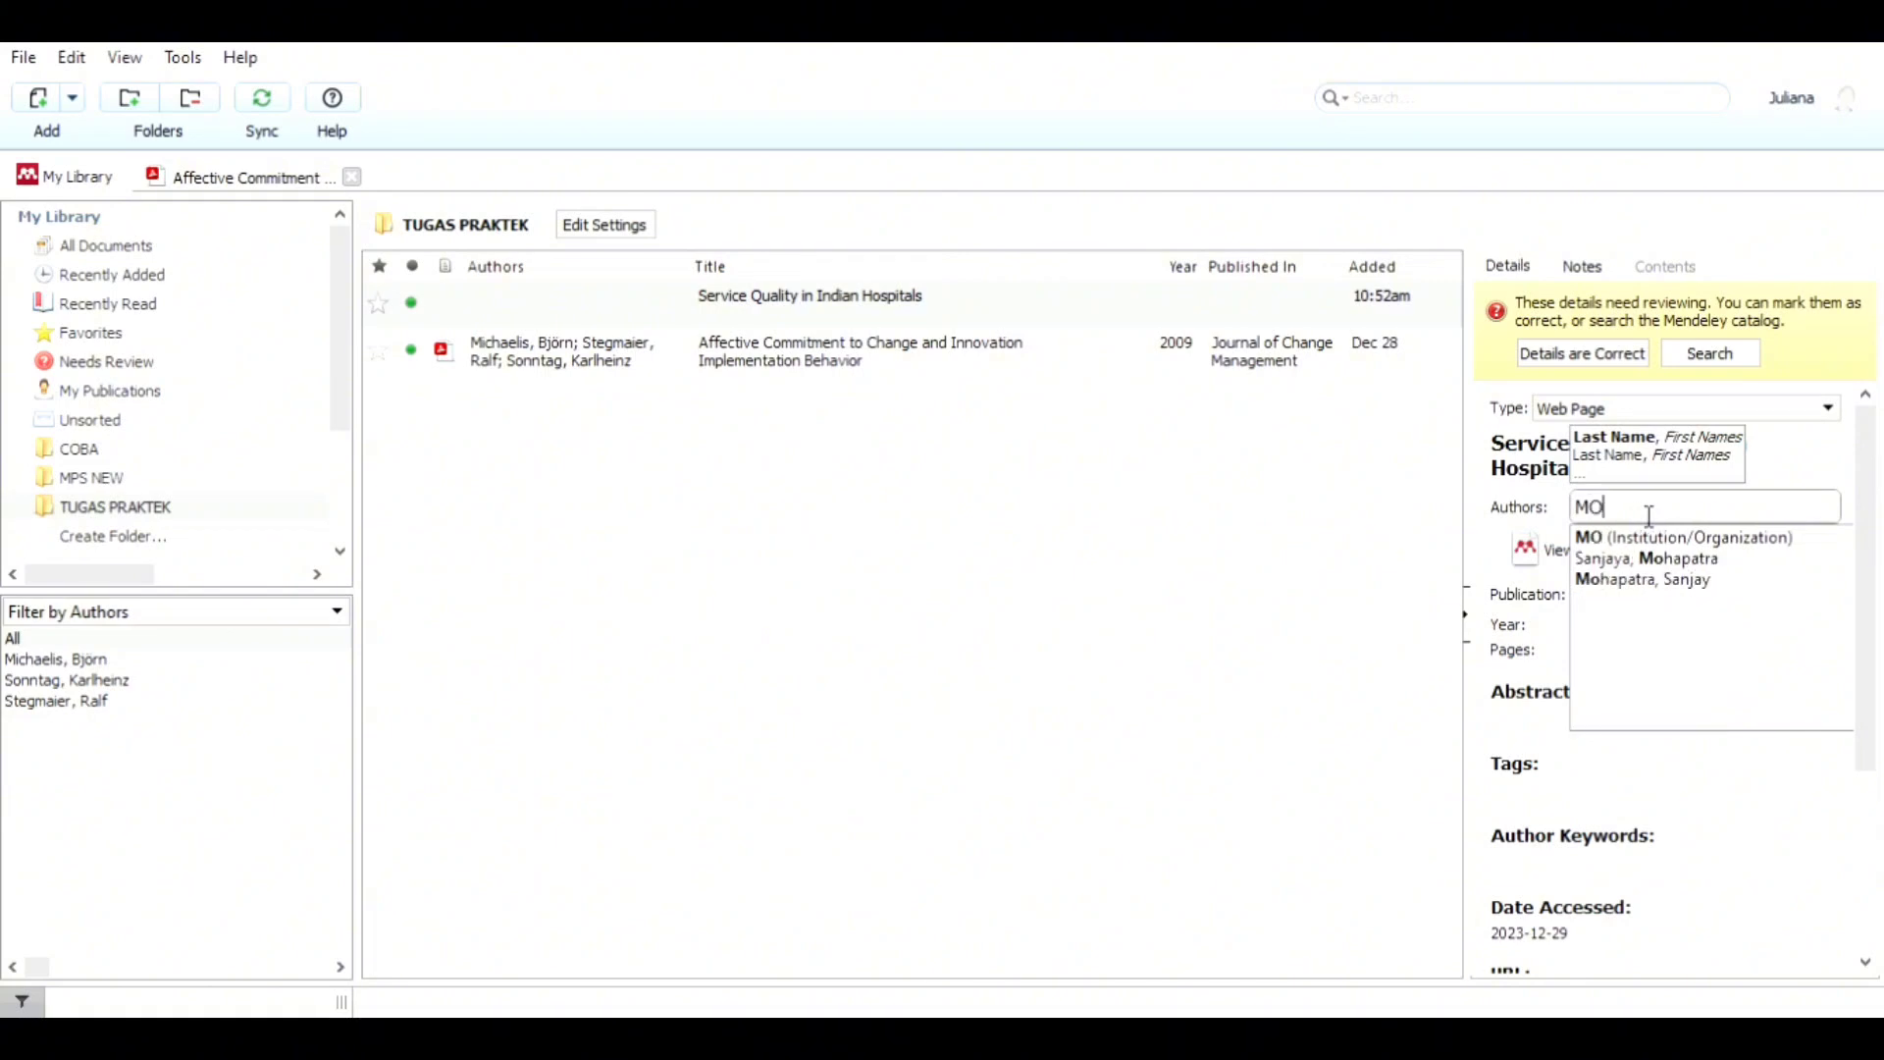
key("BackSpace")
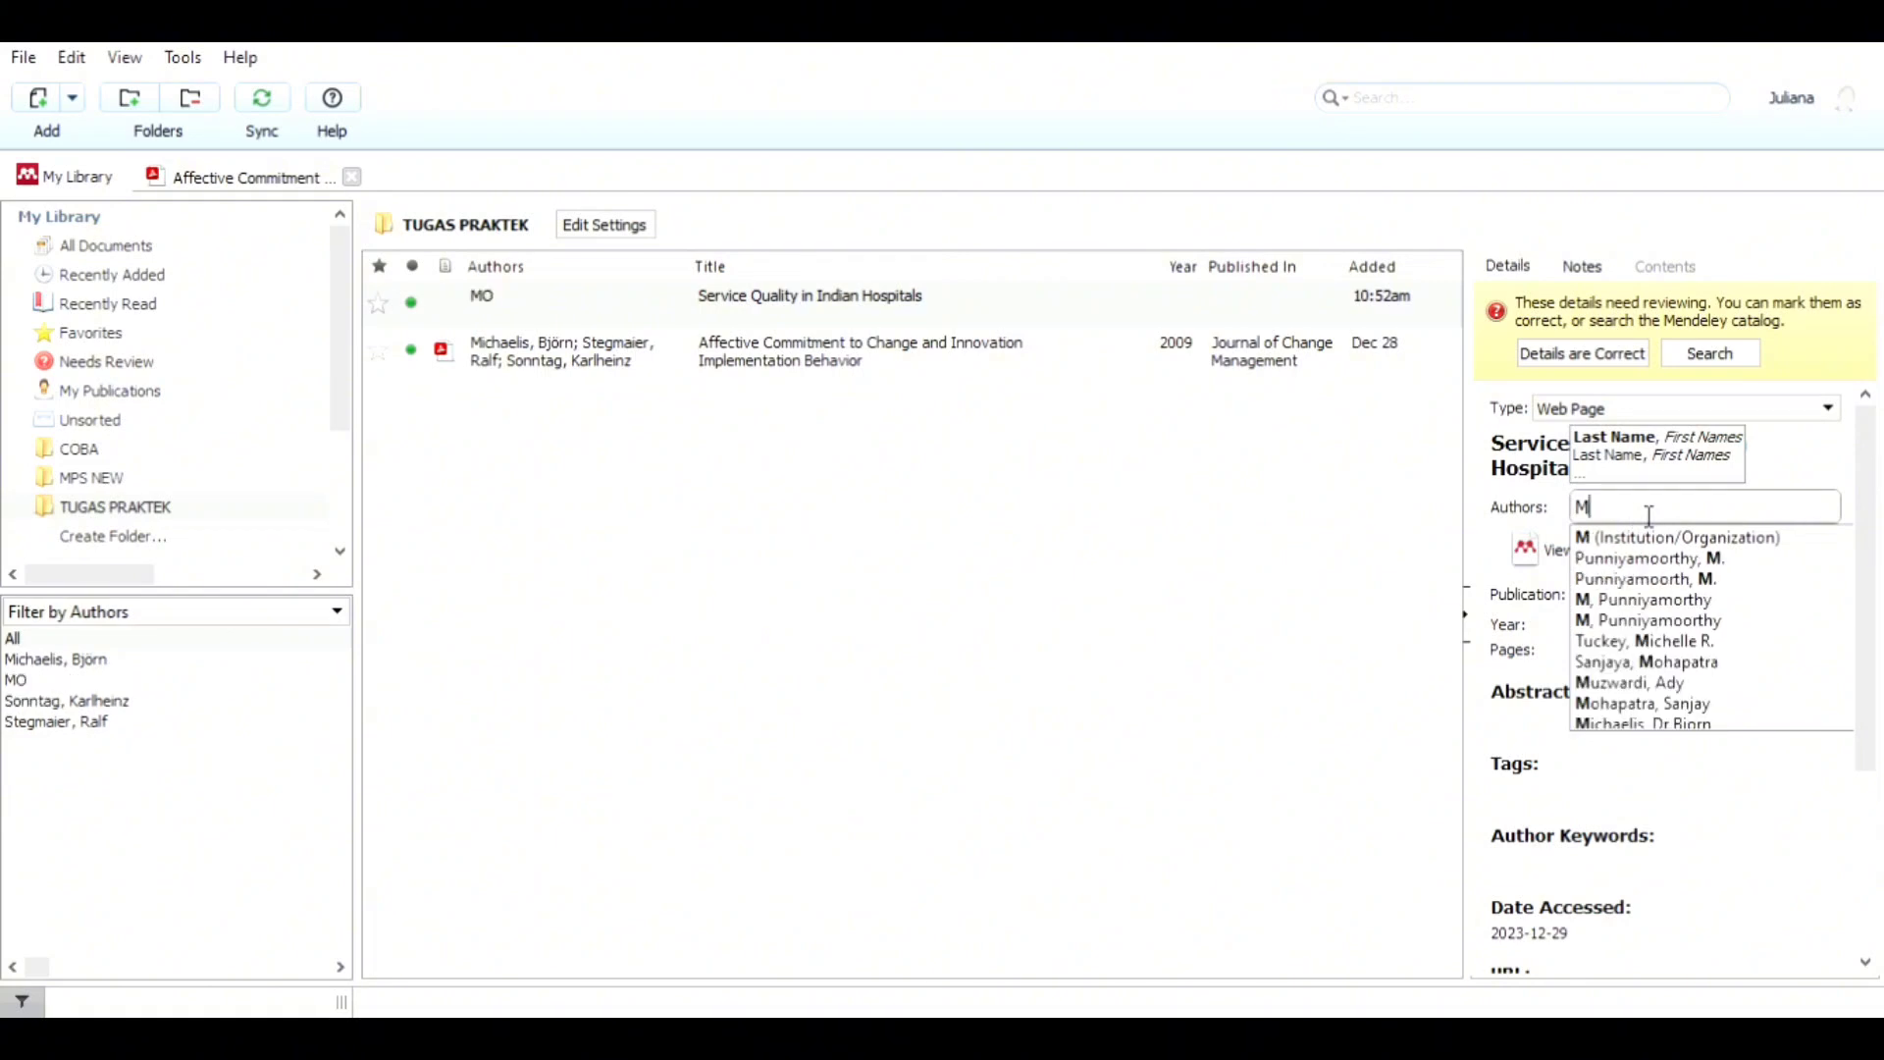
type("o")
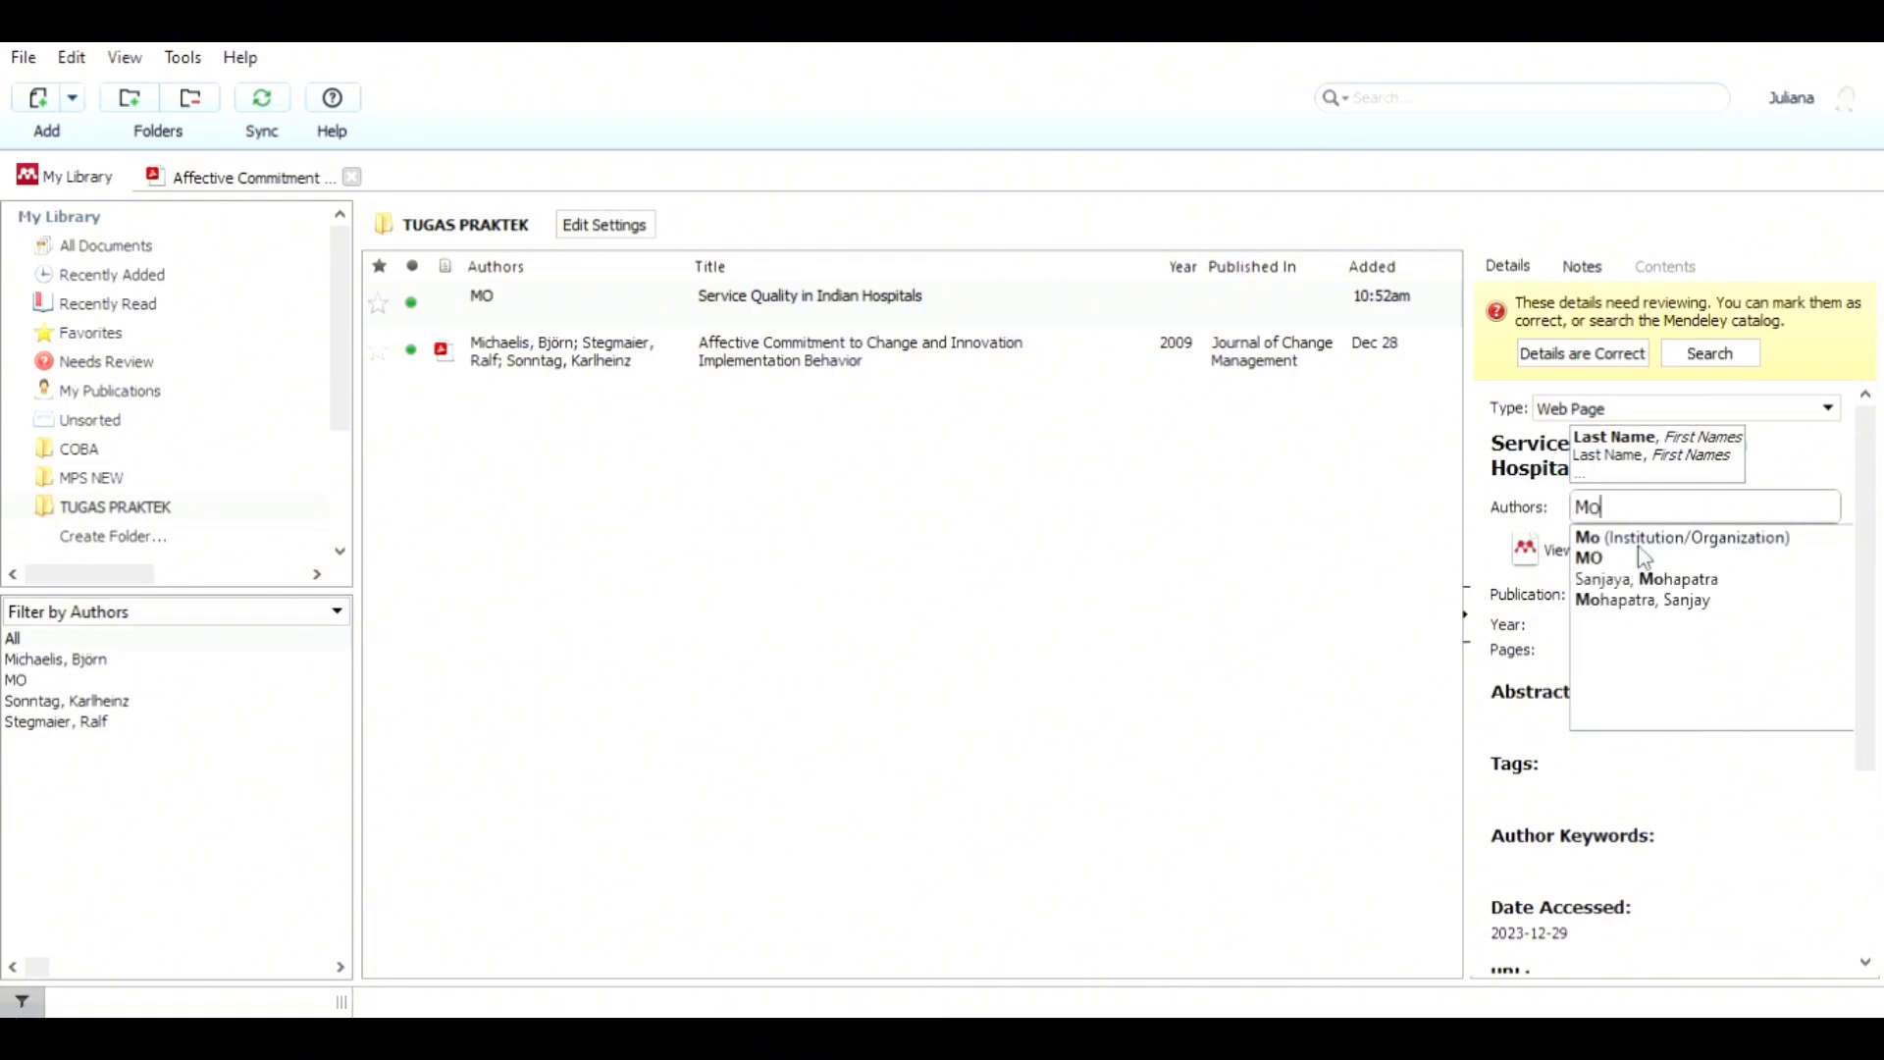
left_click(1676, 602)
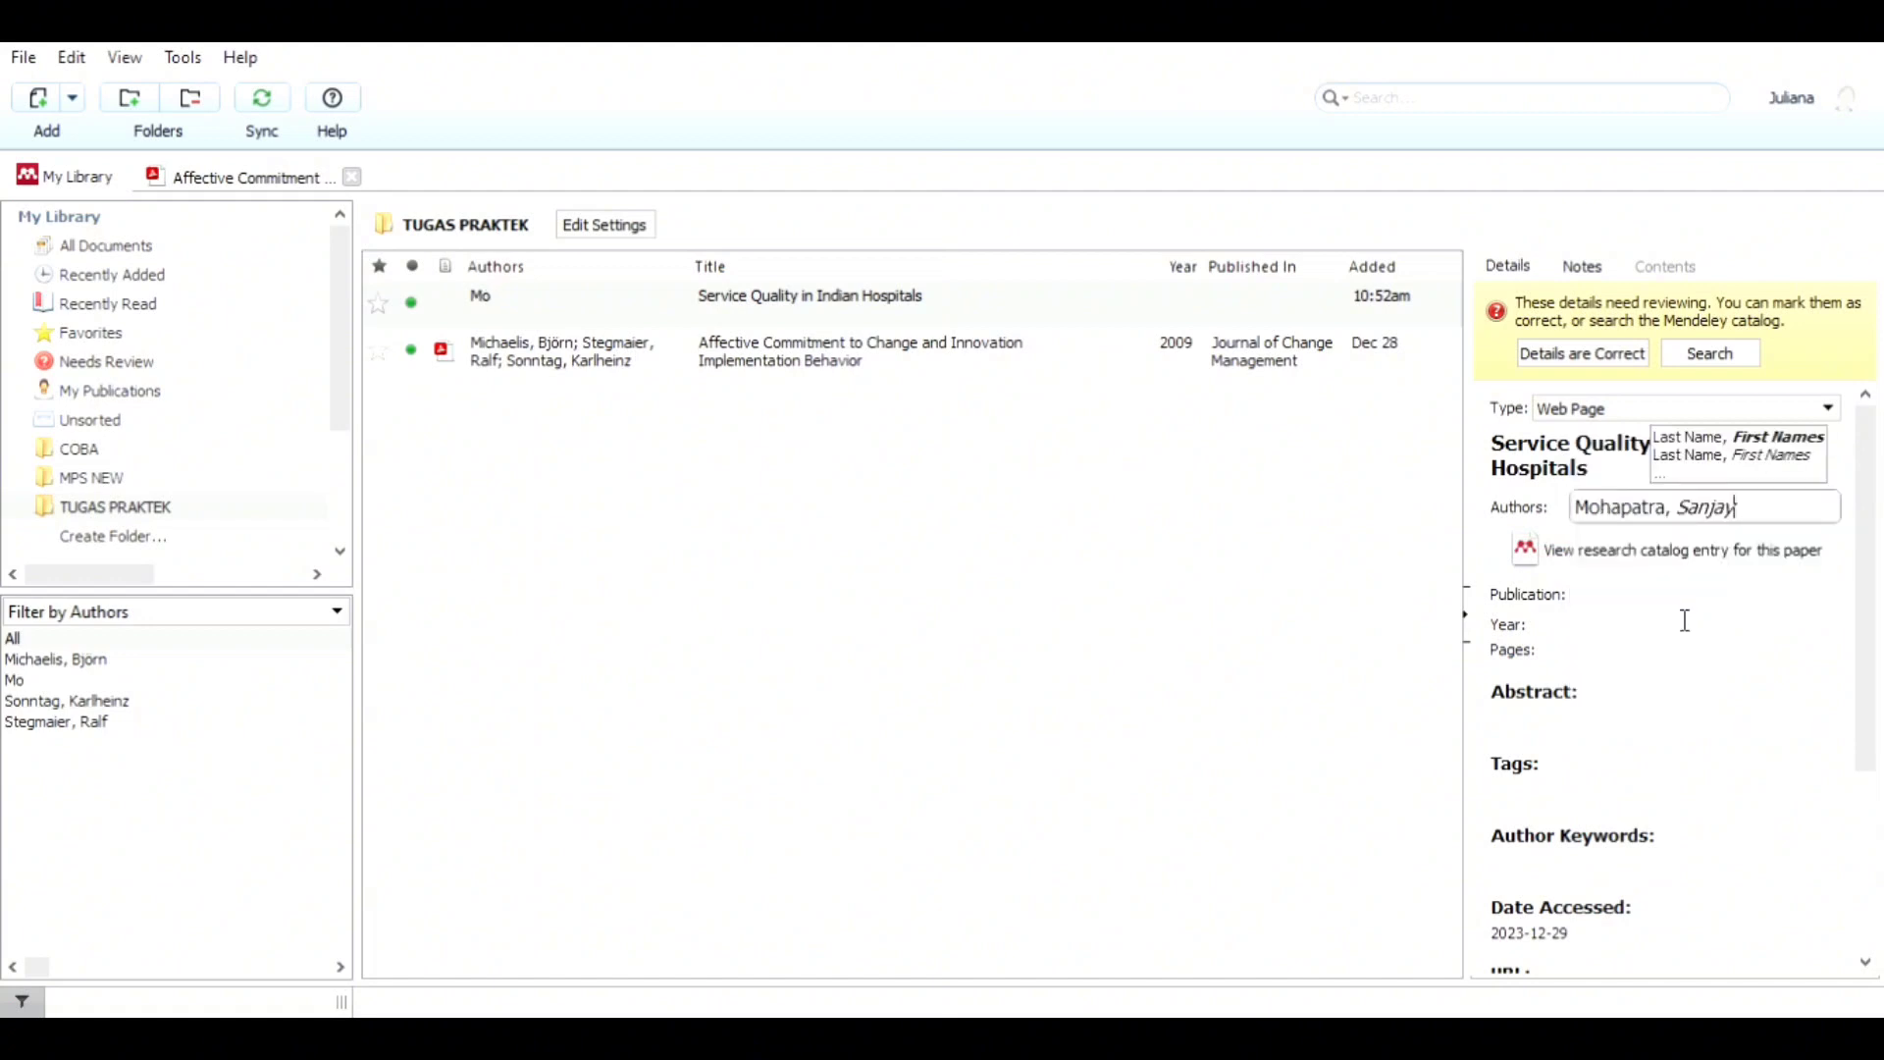
Replace the first author's given name with the longer spelling, without a comma after the surname, and start a new author line.
key("BackSpace")
key("BackSpace")
key("BackSpace")
key("BackSpace")
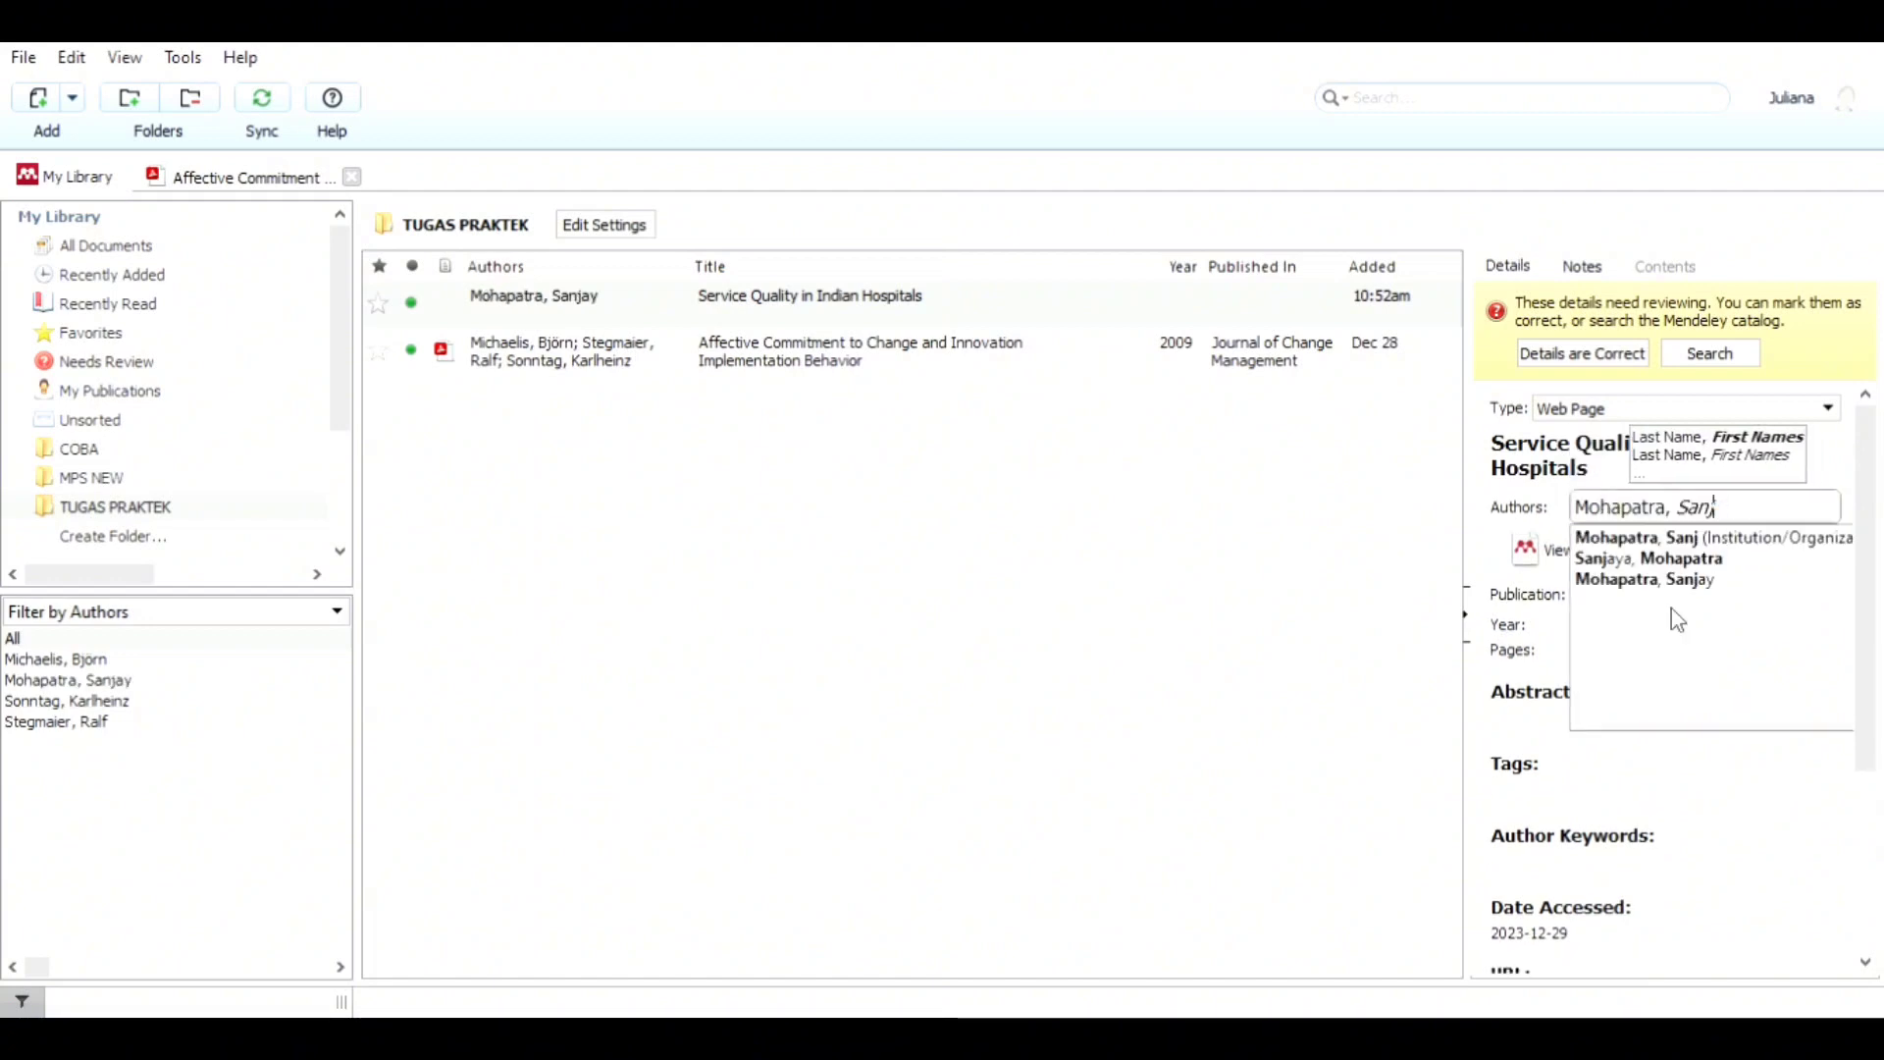
key("BackSpace")
key("BackSpace")
key("BackSpace")
key("BackSpace")
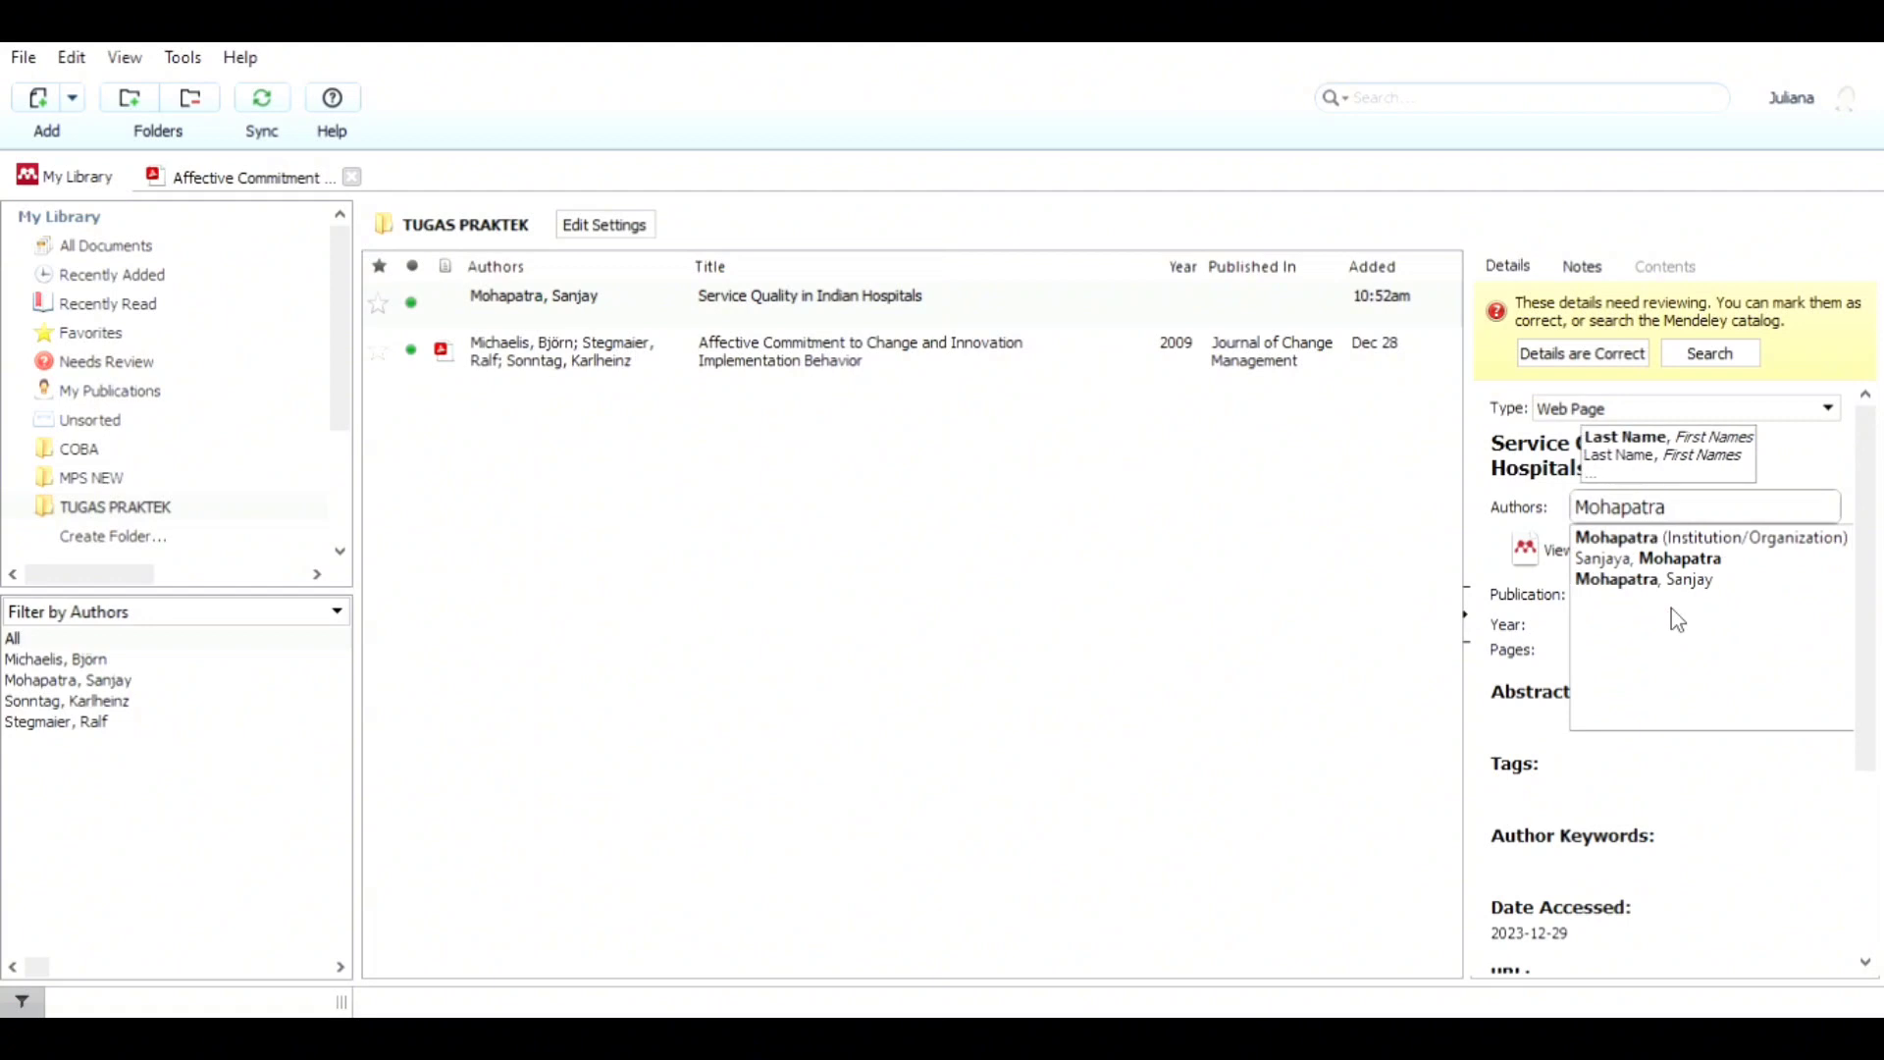
type("S")
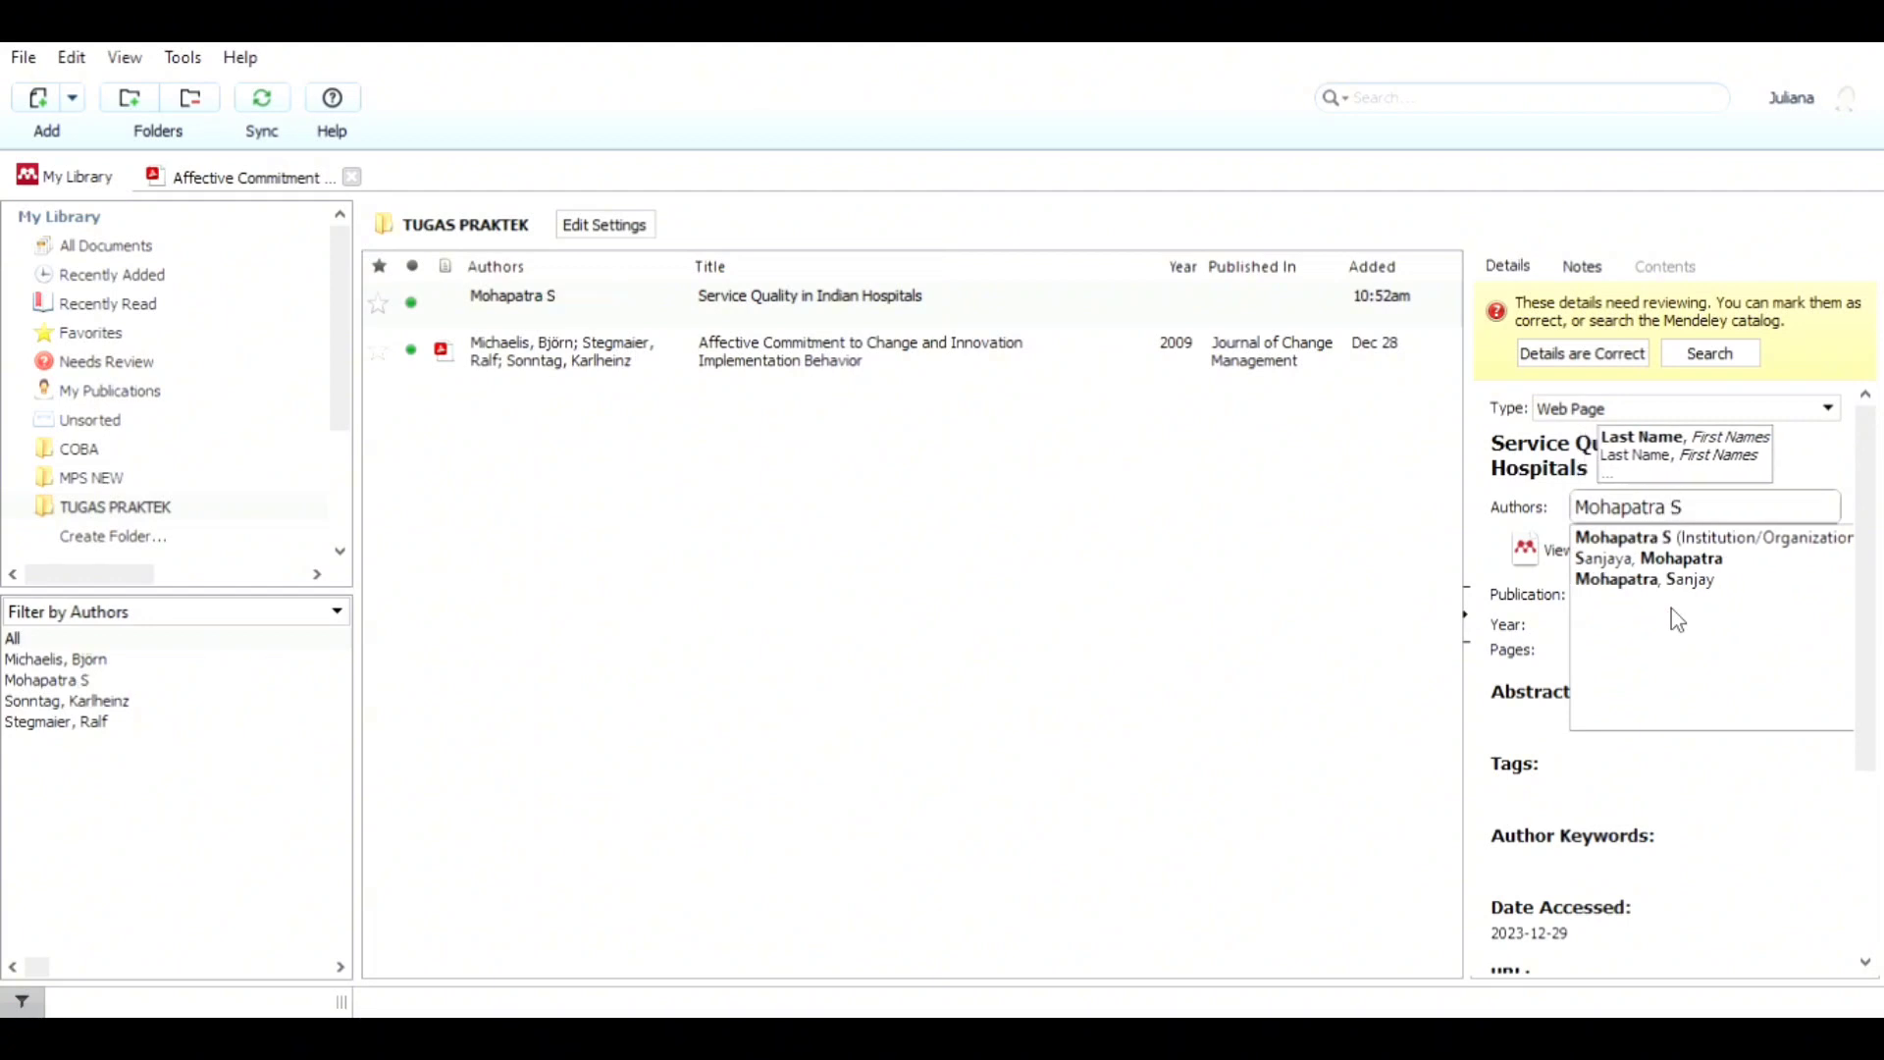
type("anjaya")
key("Return")
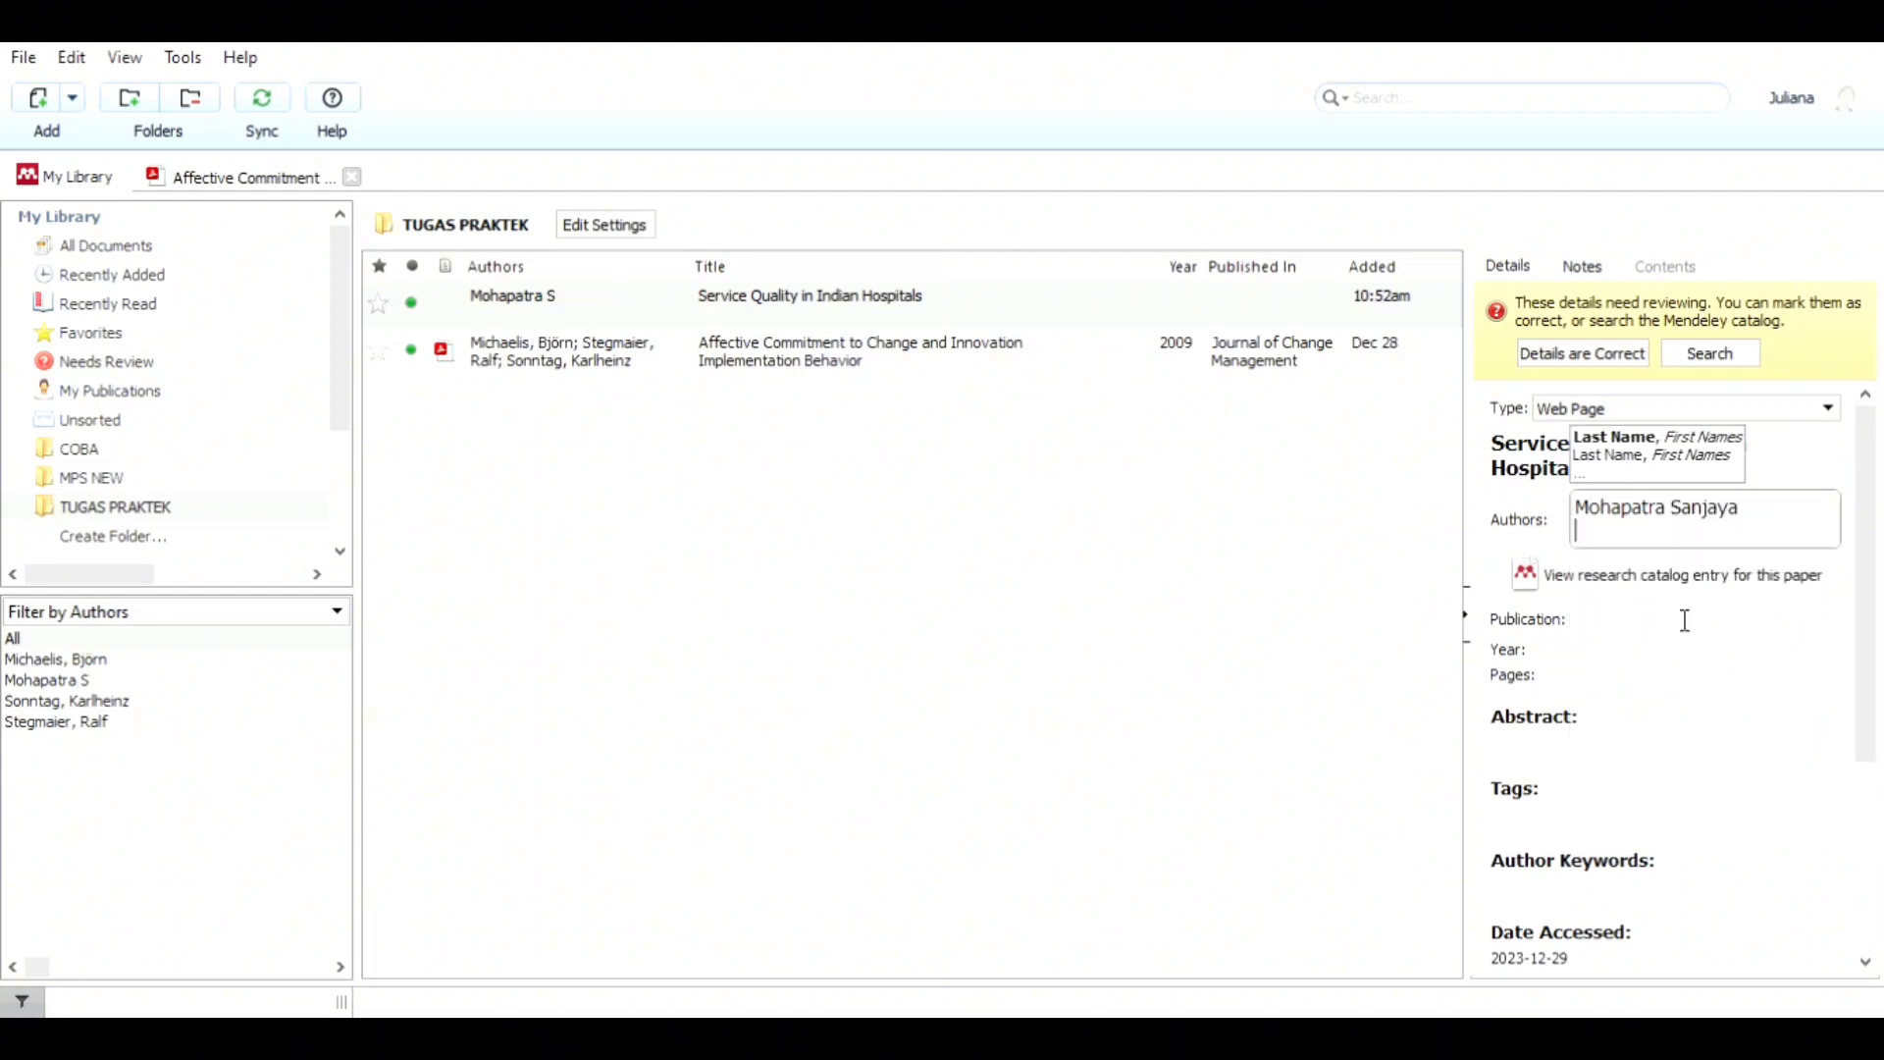
Clear the first author of "Service Quality in Indian Hospitals" and re-enter the full name so it is split into last and first names.
key("BackSpace")
key("BackSpace")
key("BackSpace")
key("BackSpace")
key("BackSpace")
key("BackSpace")
key("BackSpace")
key("BackSpace")
key("BackSpace")
key("BackSpace")
key("BackSpace")
key("BackSpace")
key("BackSpace")
key("BackSpace")
key("BackSpace")
key("BackSpace")
key("BackSpace")
key("BackSpace")
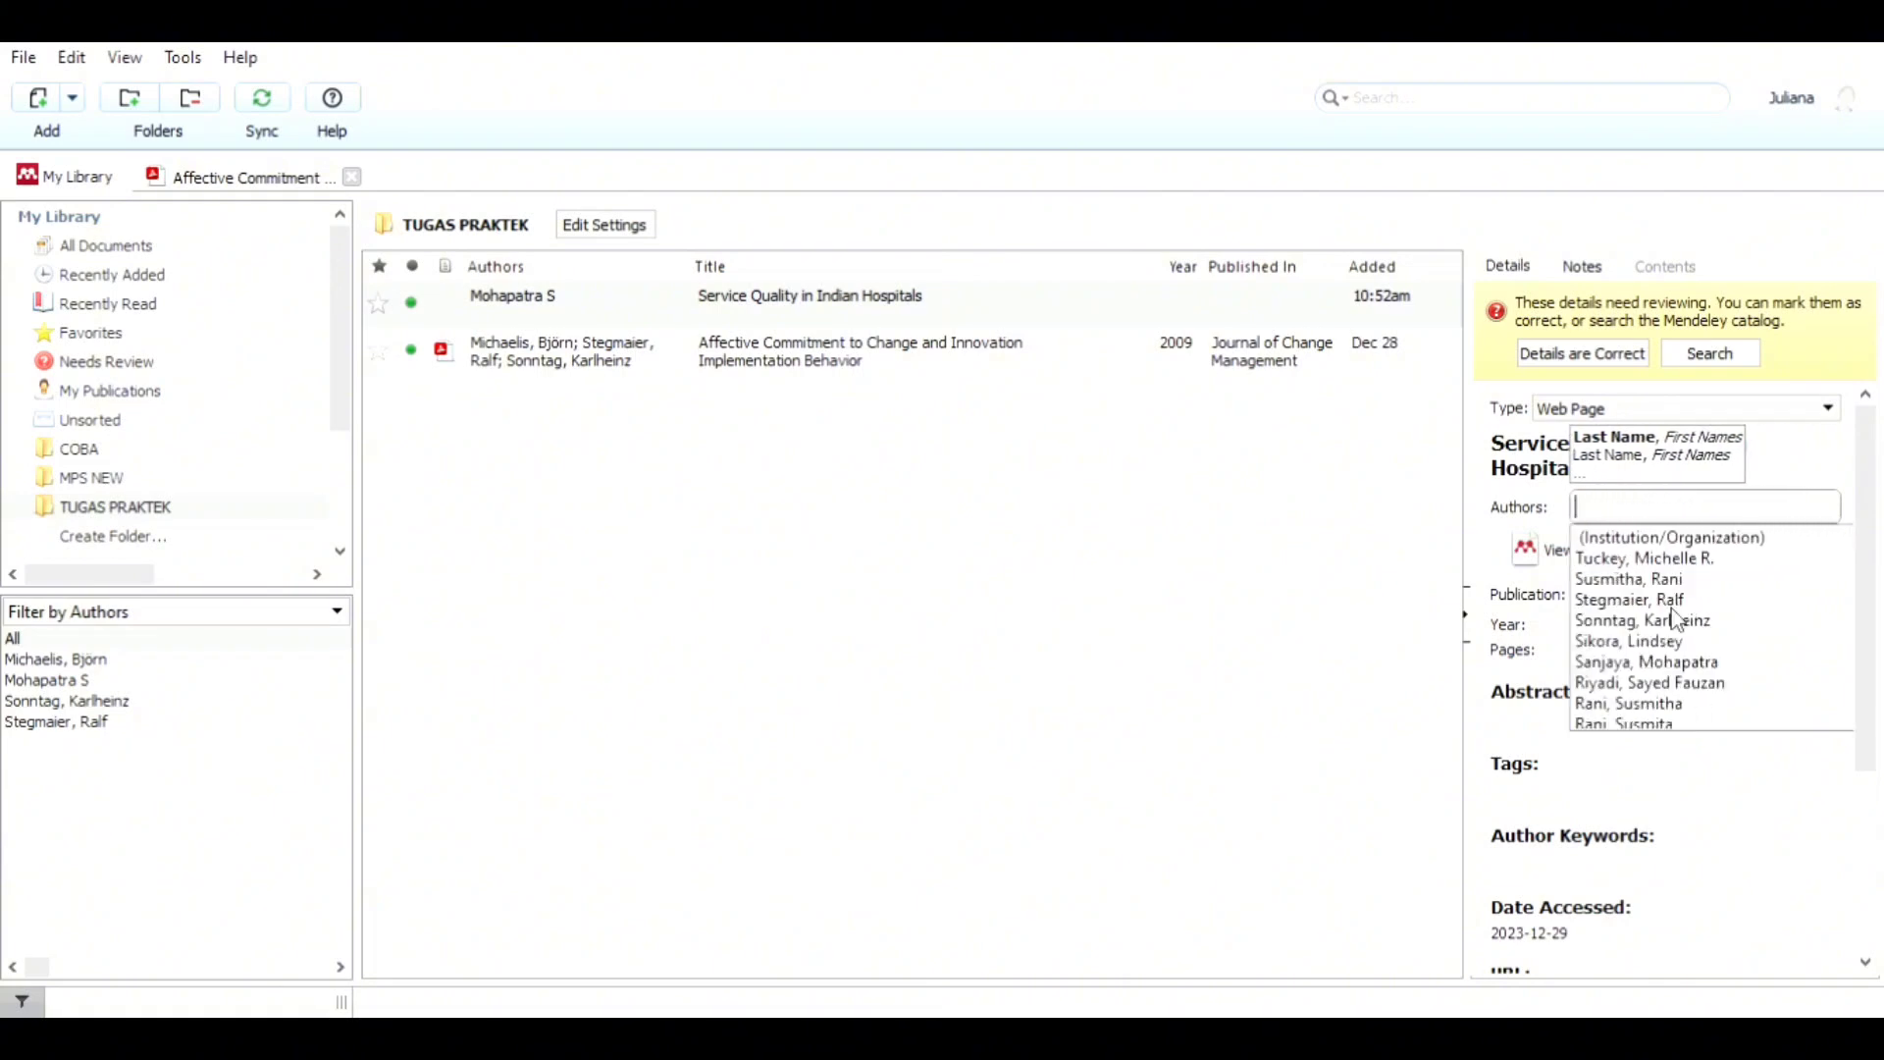
type("M")
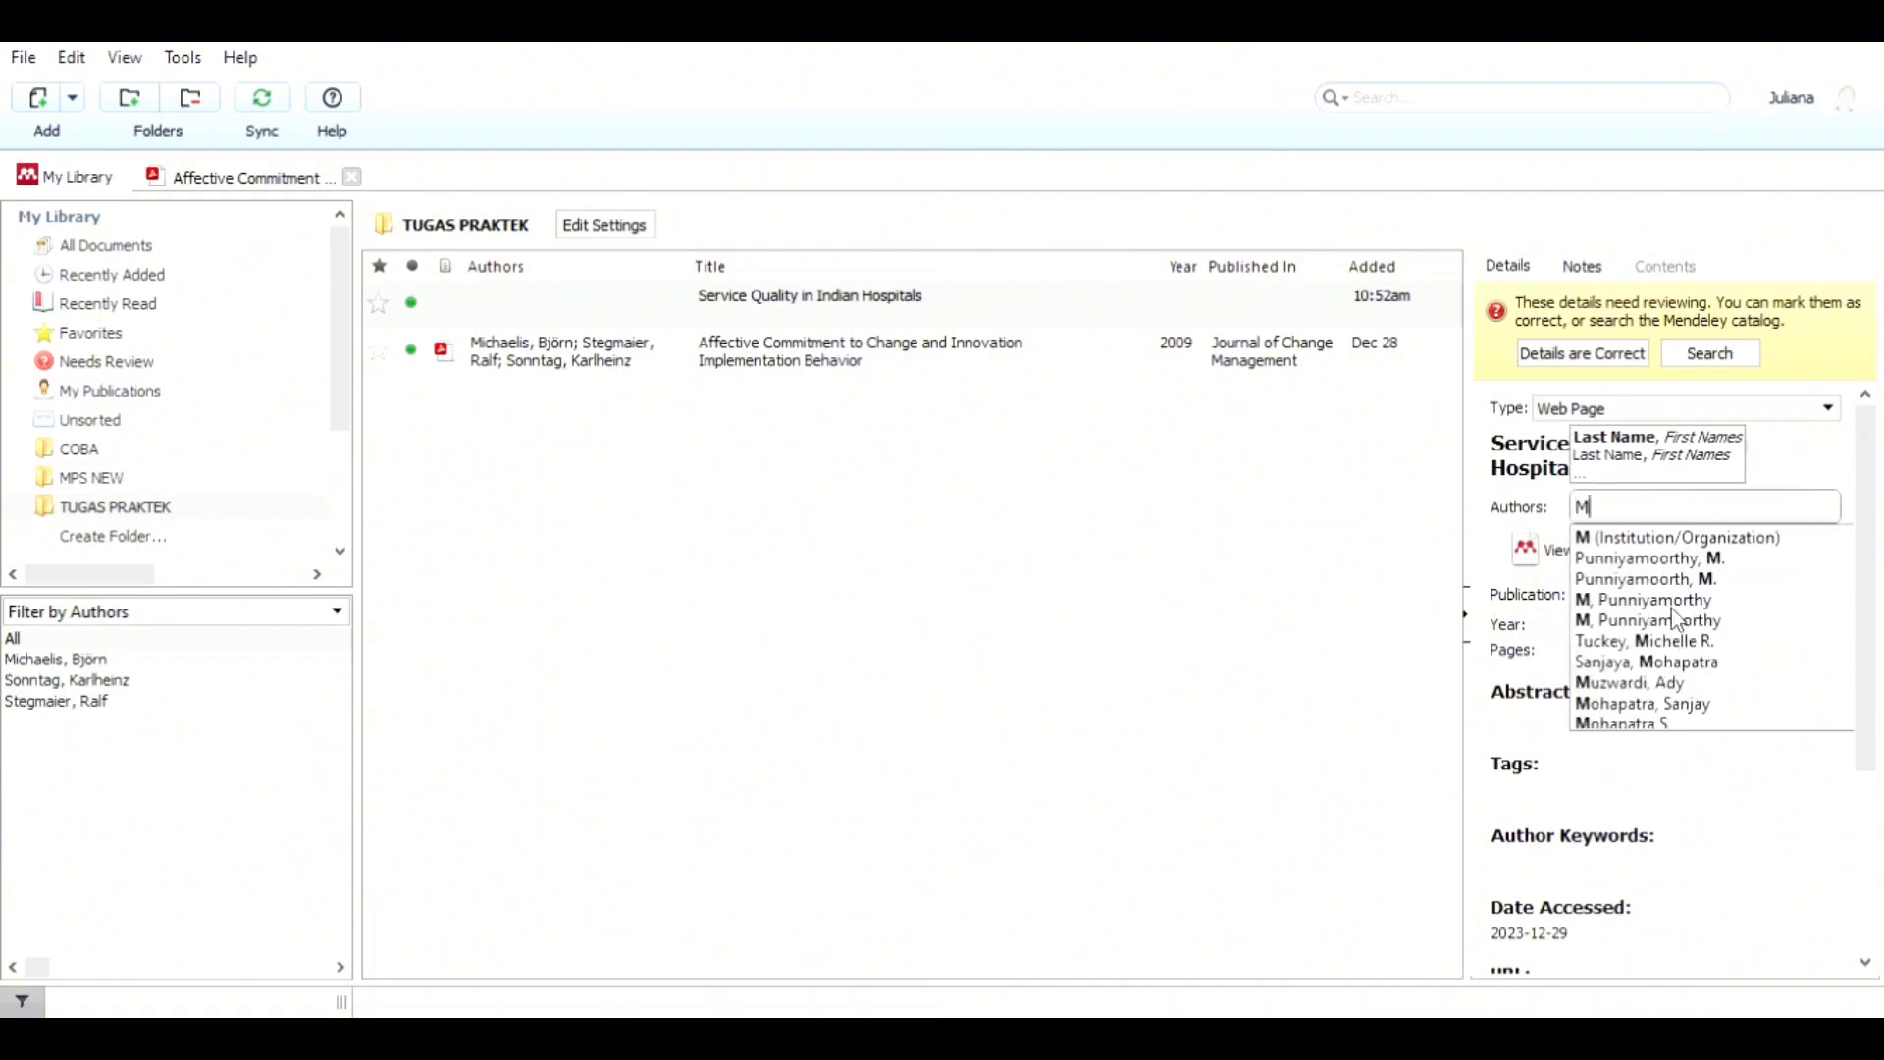
type("oha")
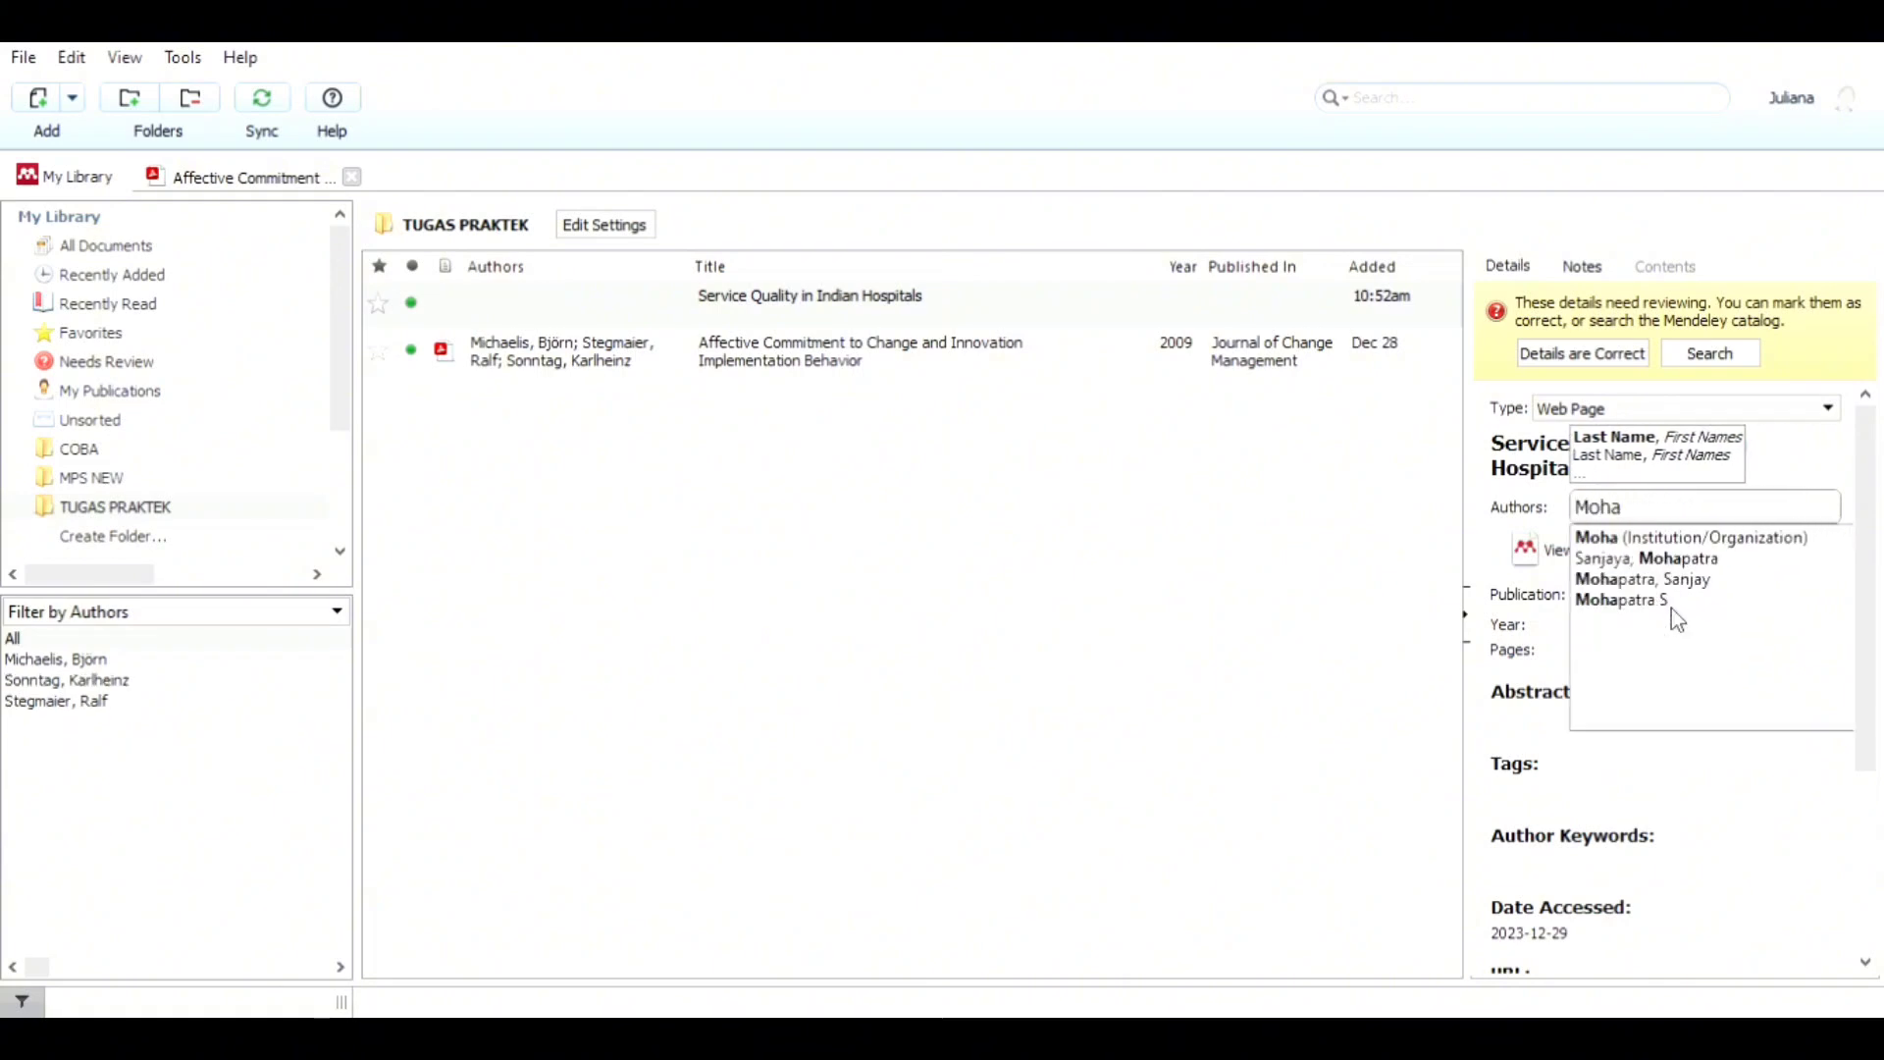
type("pa")
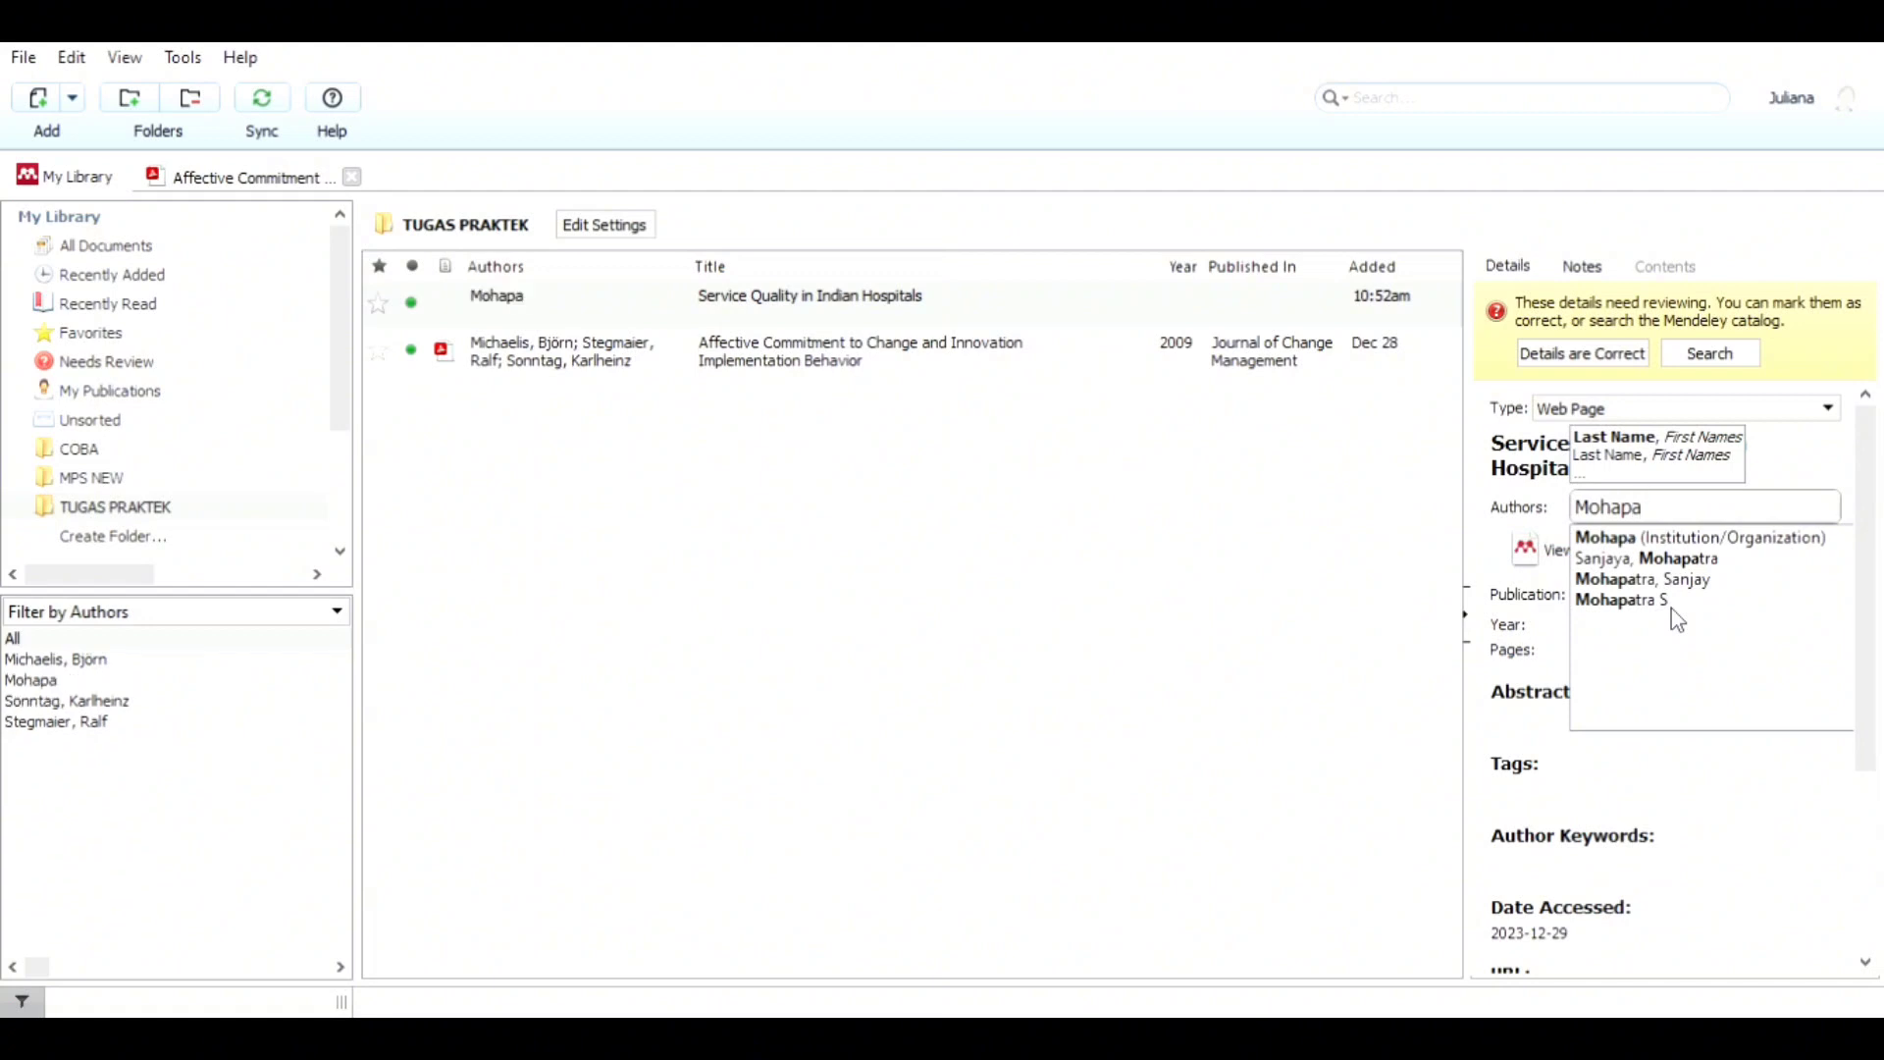
type("tra")
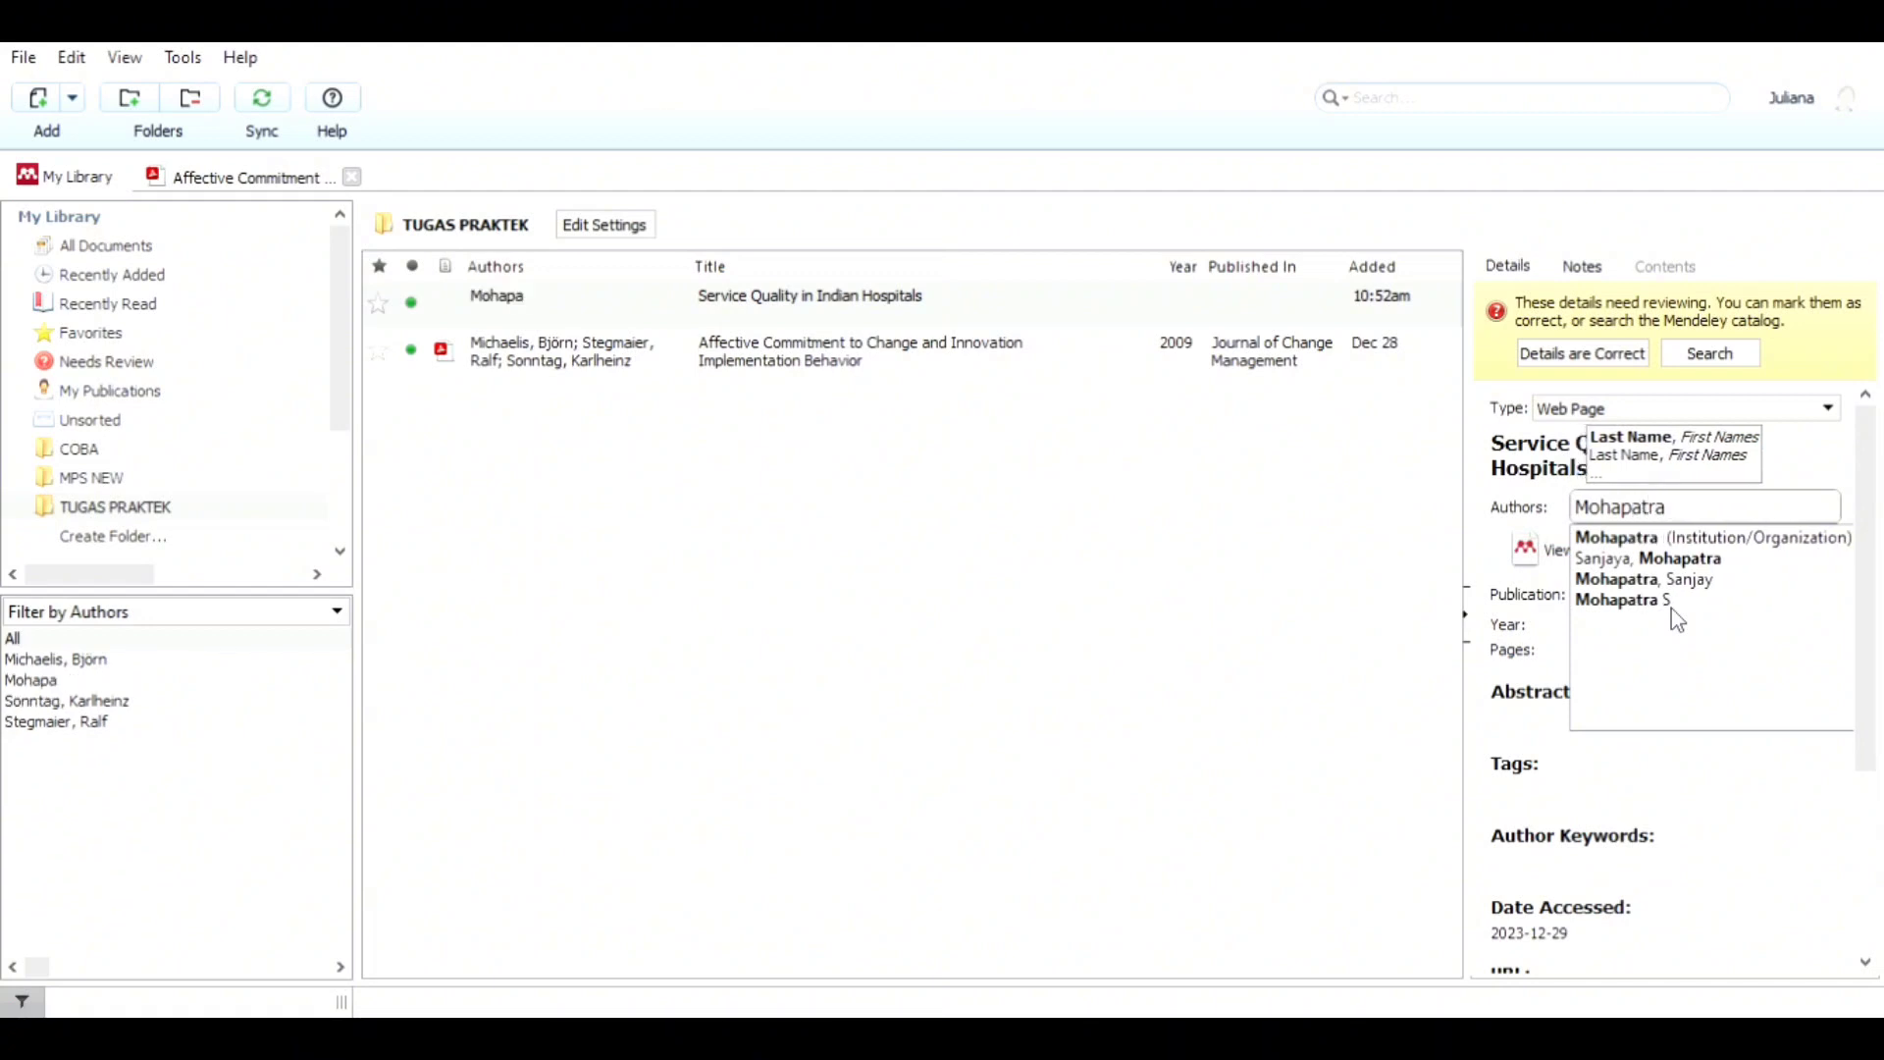
type(" S")
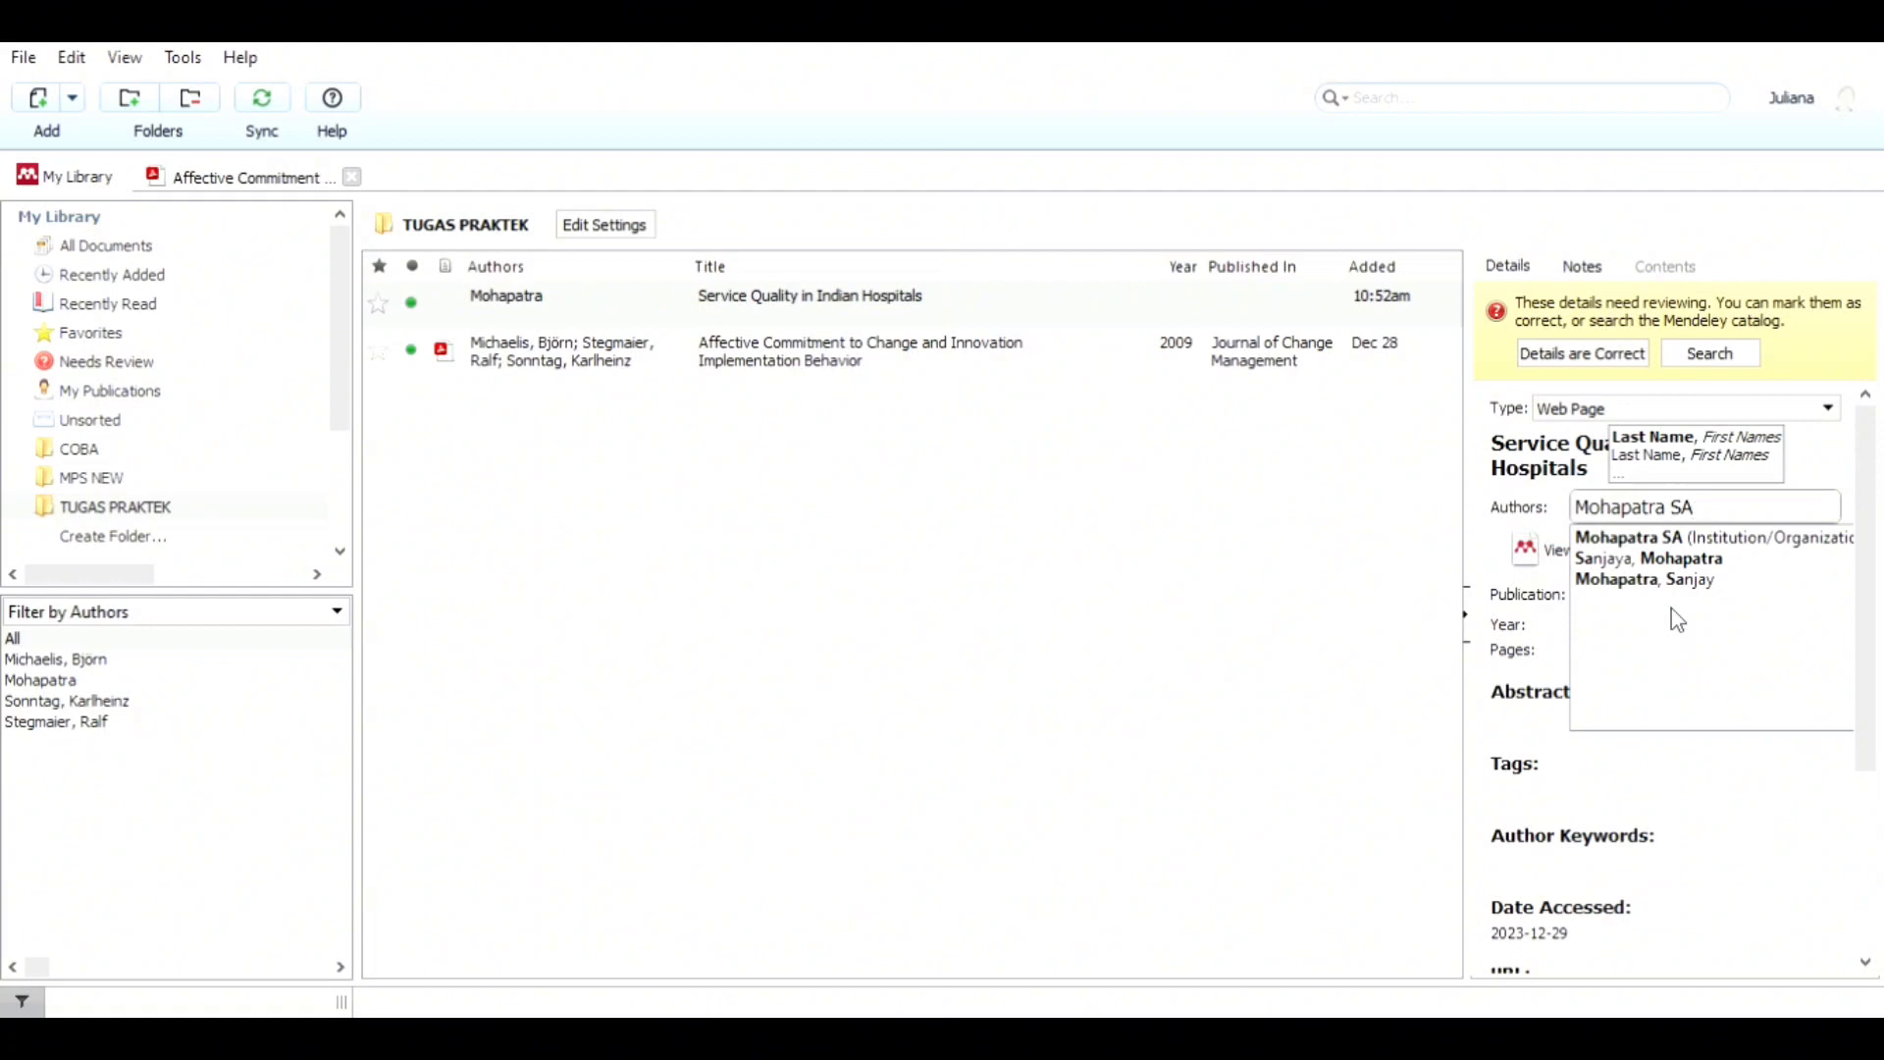
type("anjaya")
key("Return")
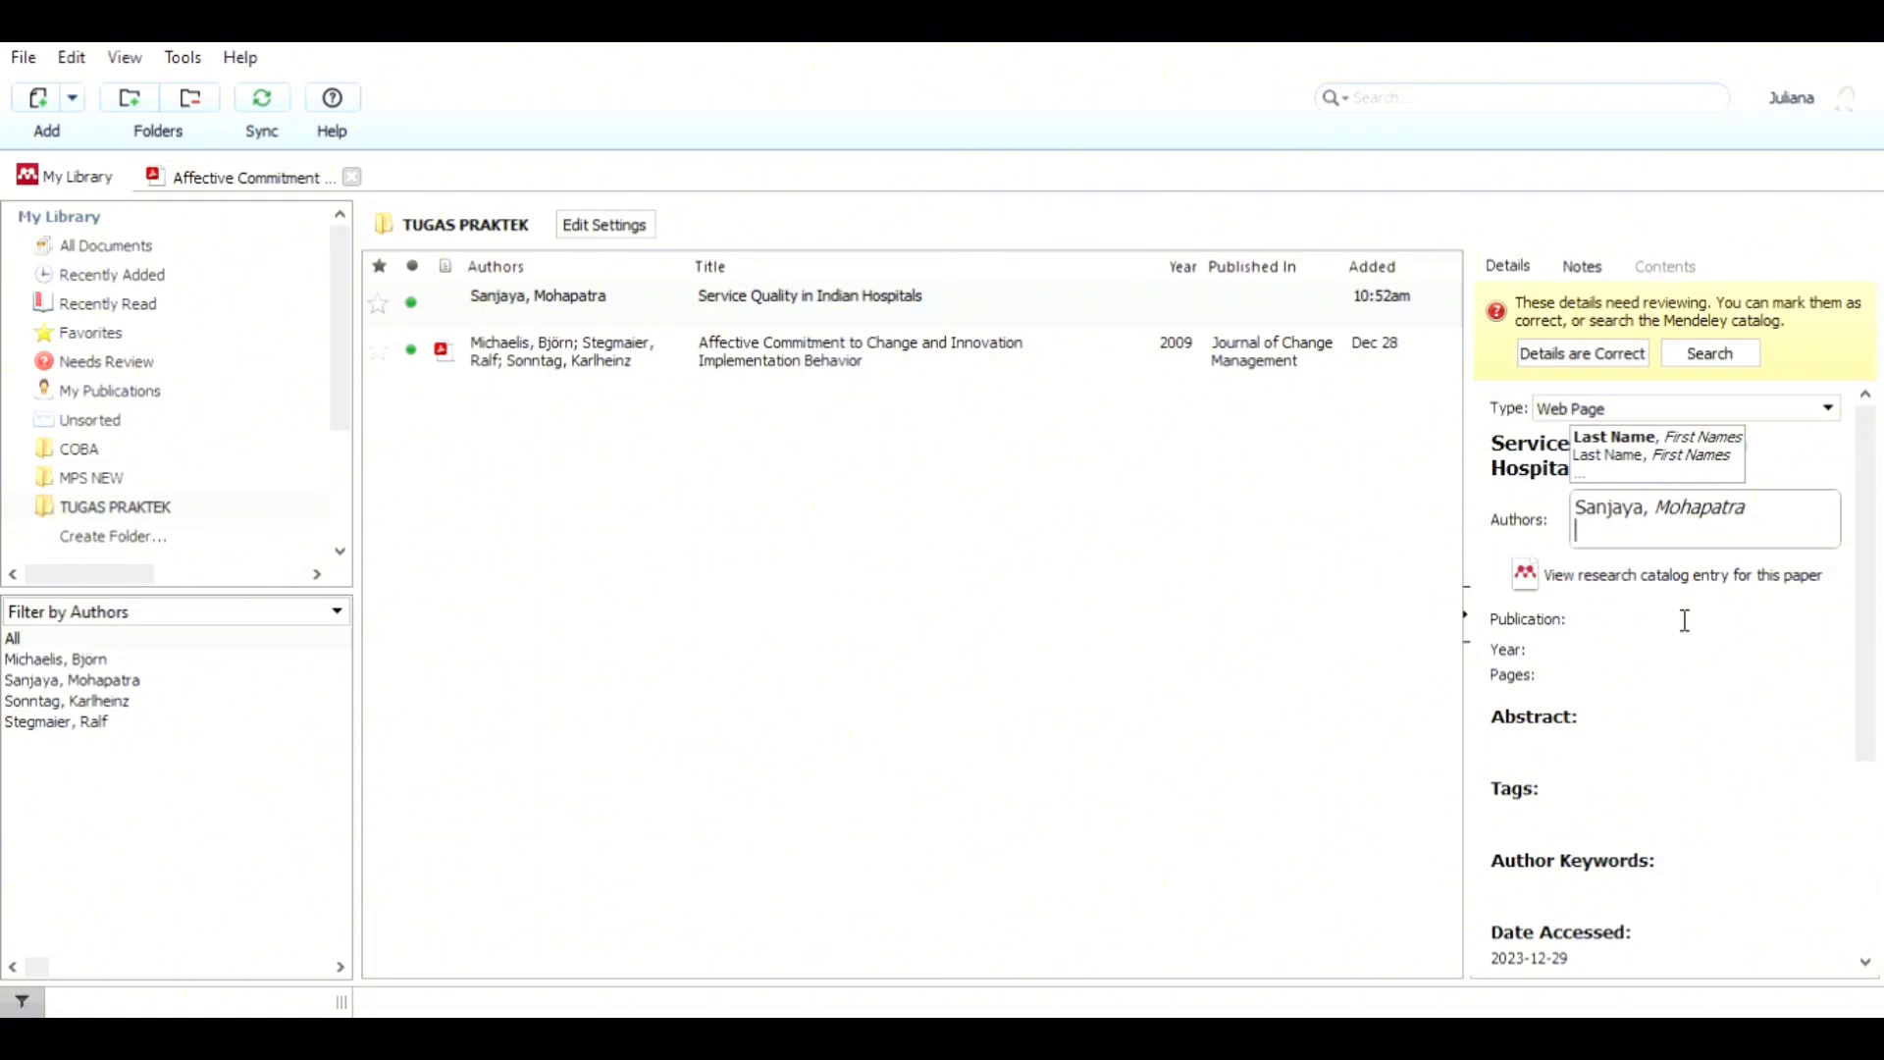
Add the second author on a new line, with the first name and the initial "K." as last name.
type("K")
key("BackSpace")
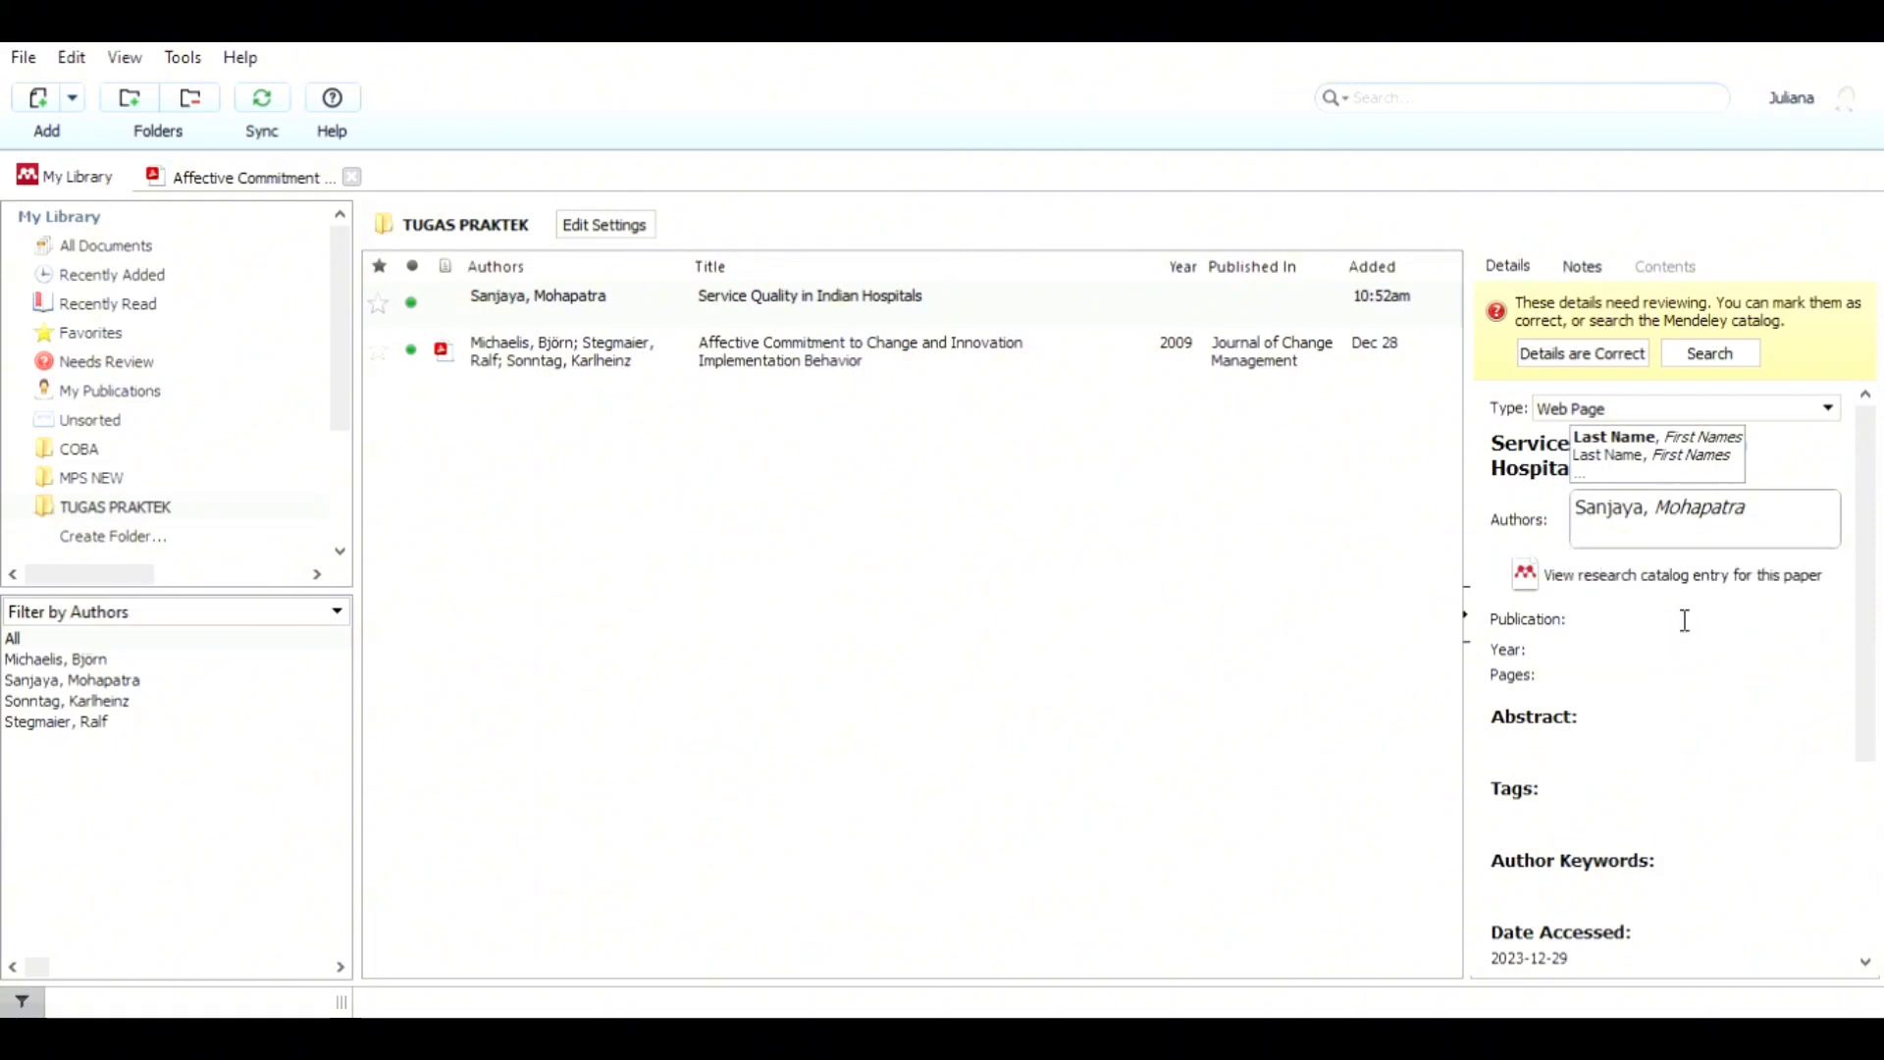
type("Ga")
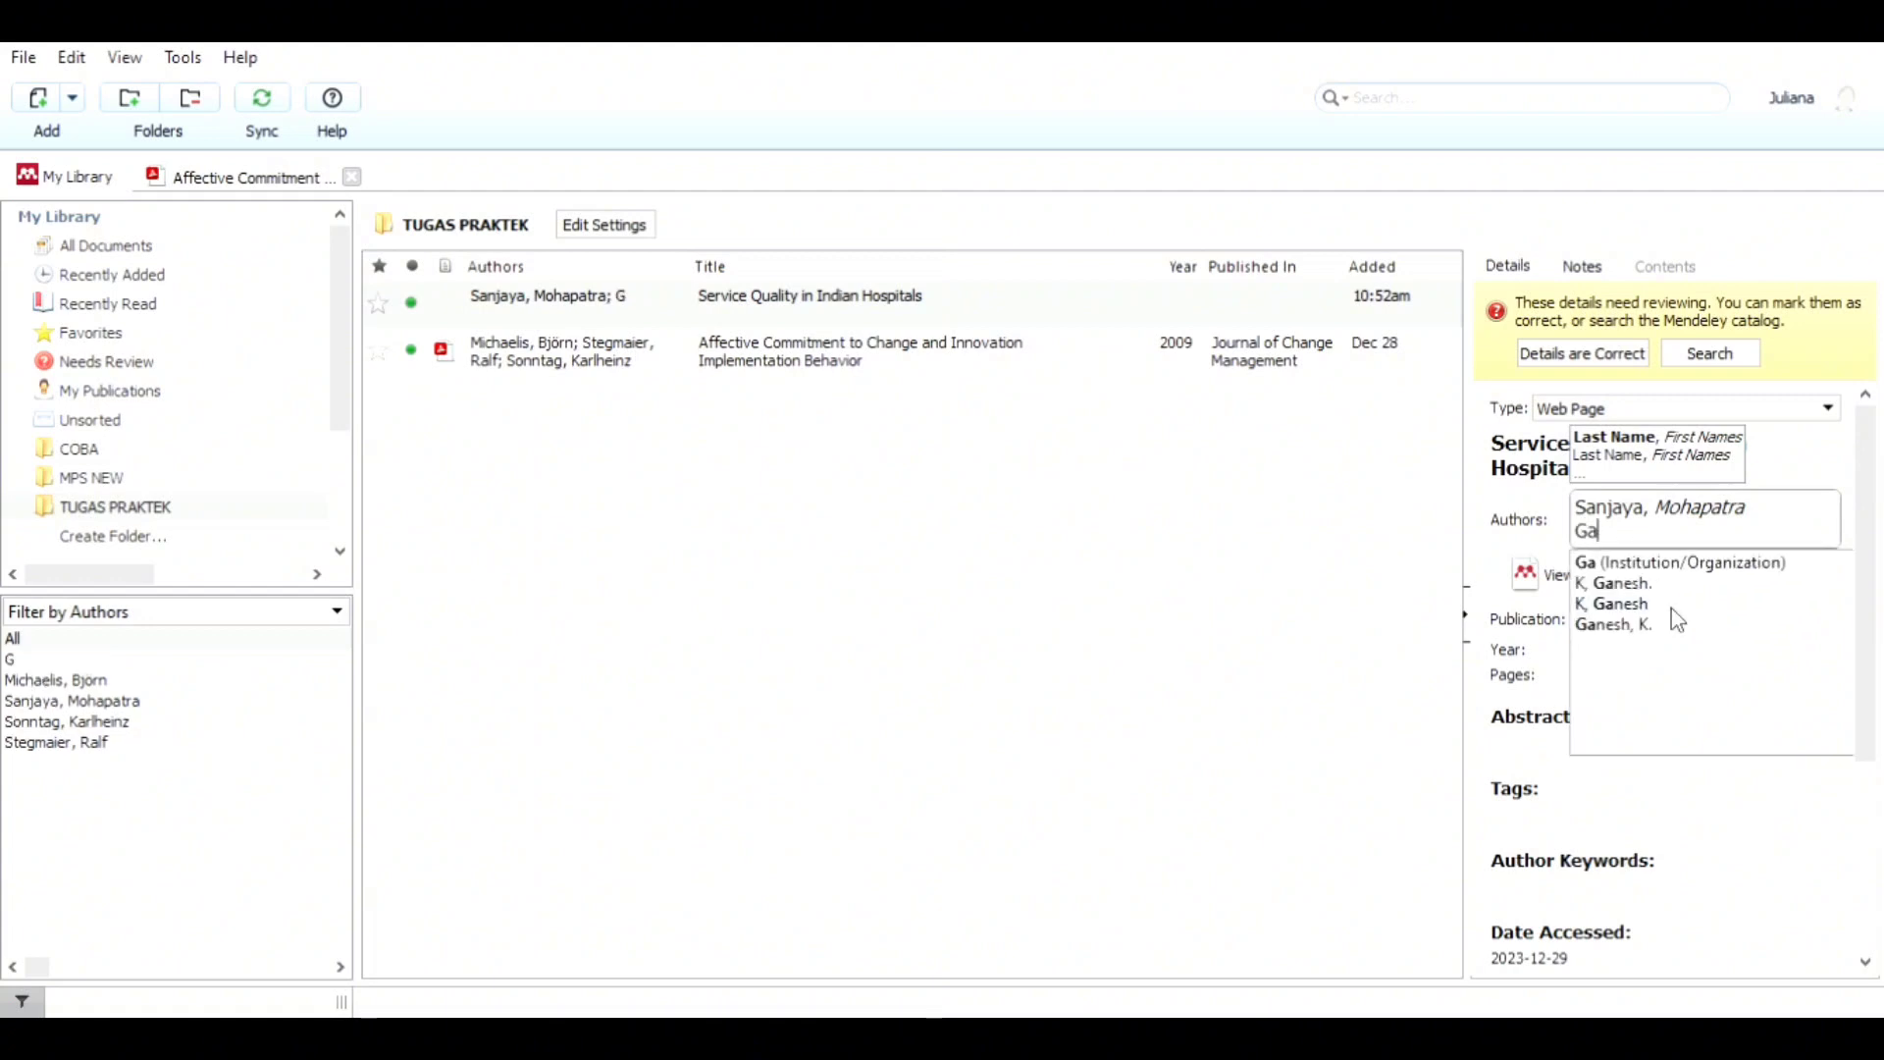
type("nesh")
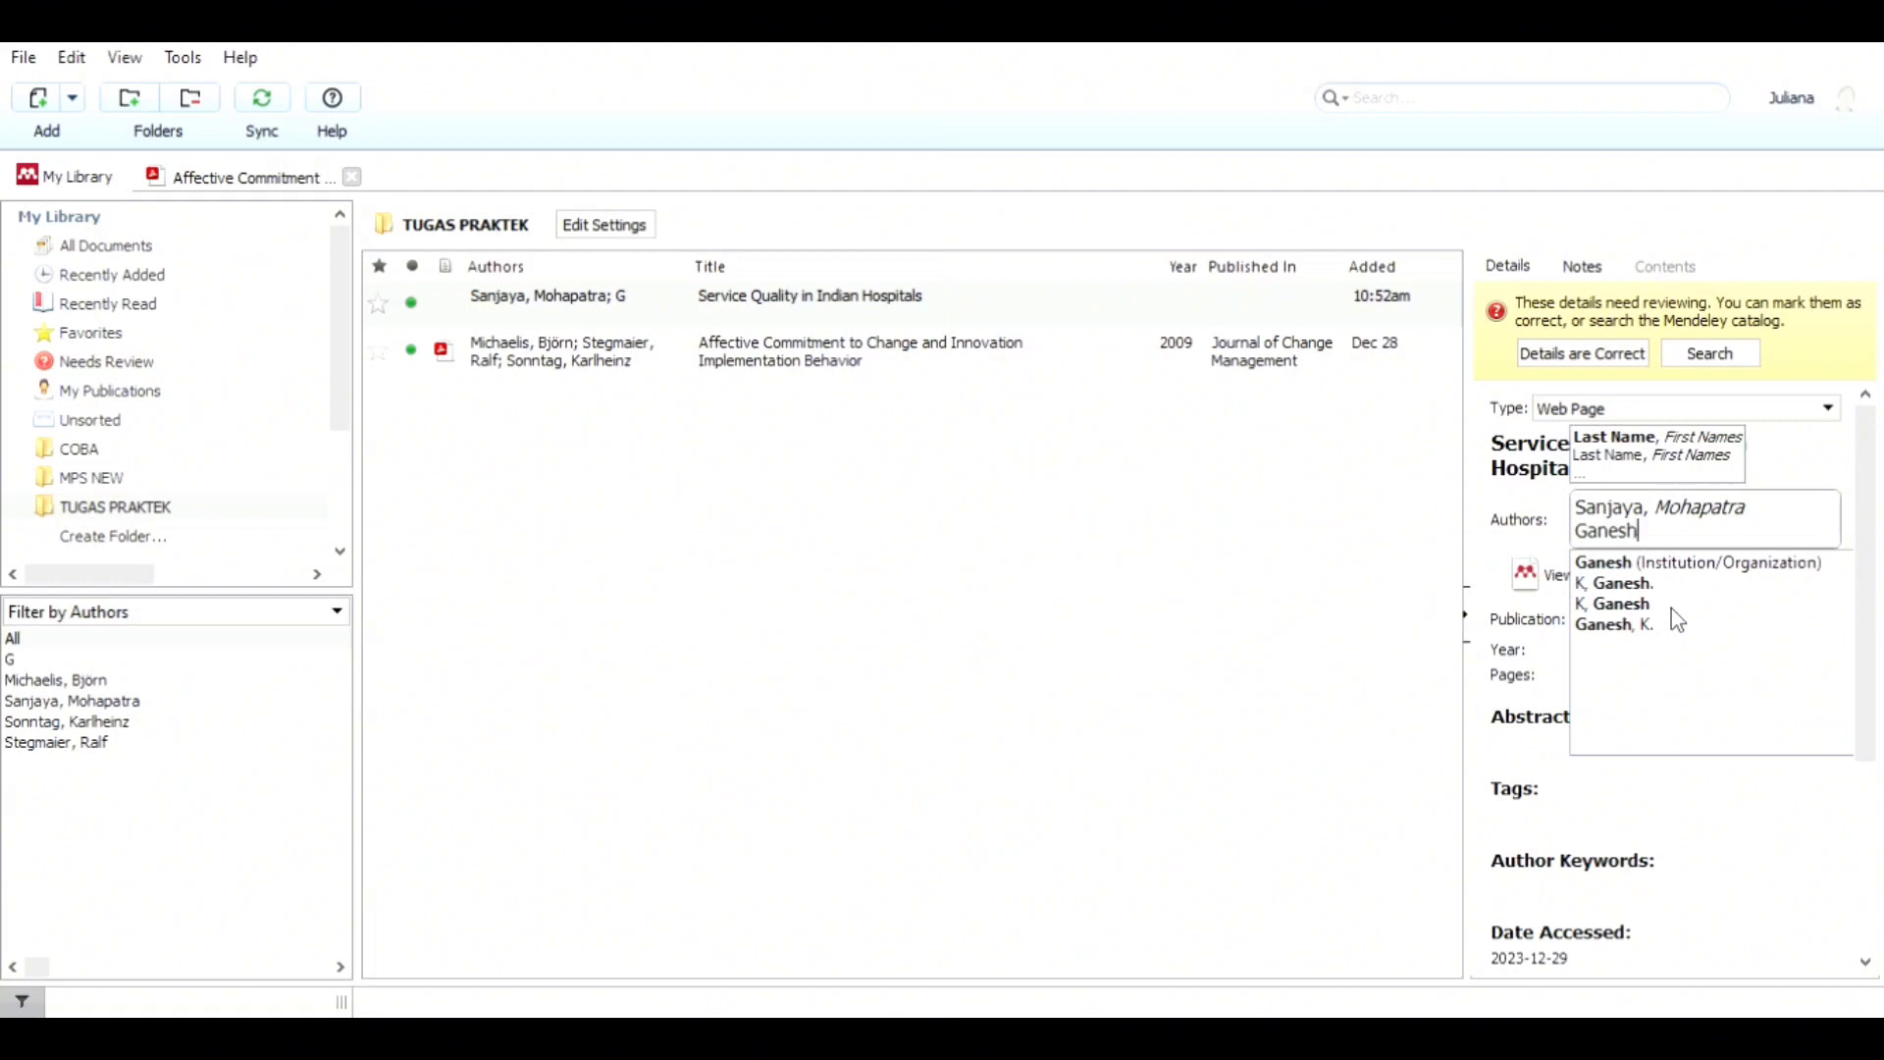
type(" K.")
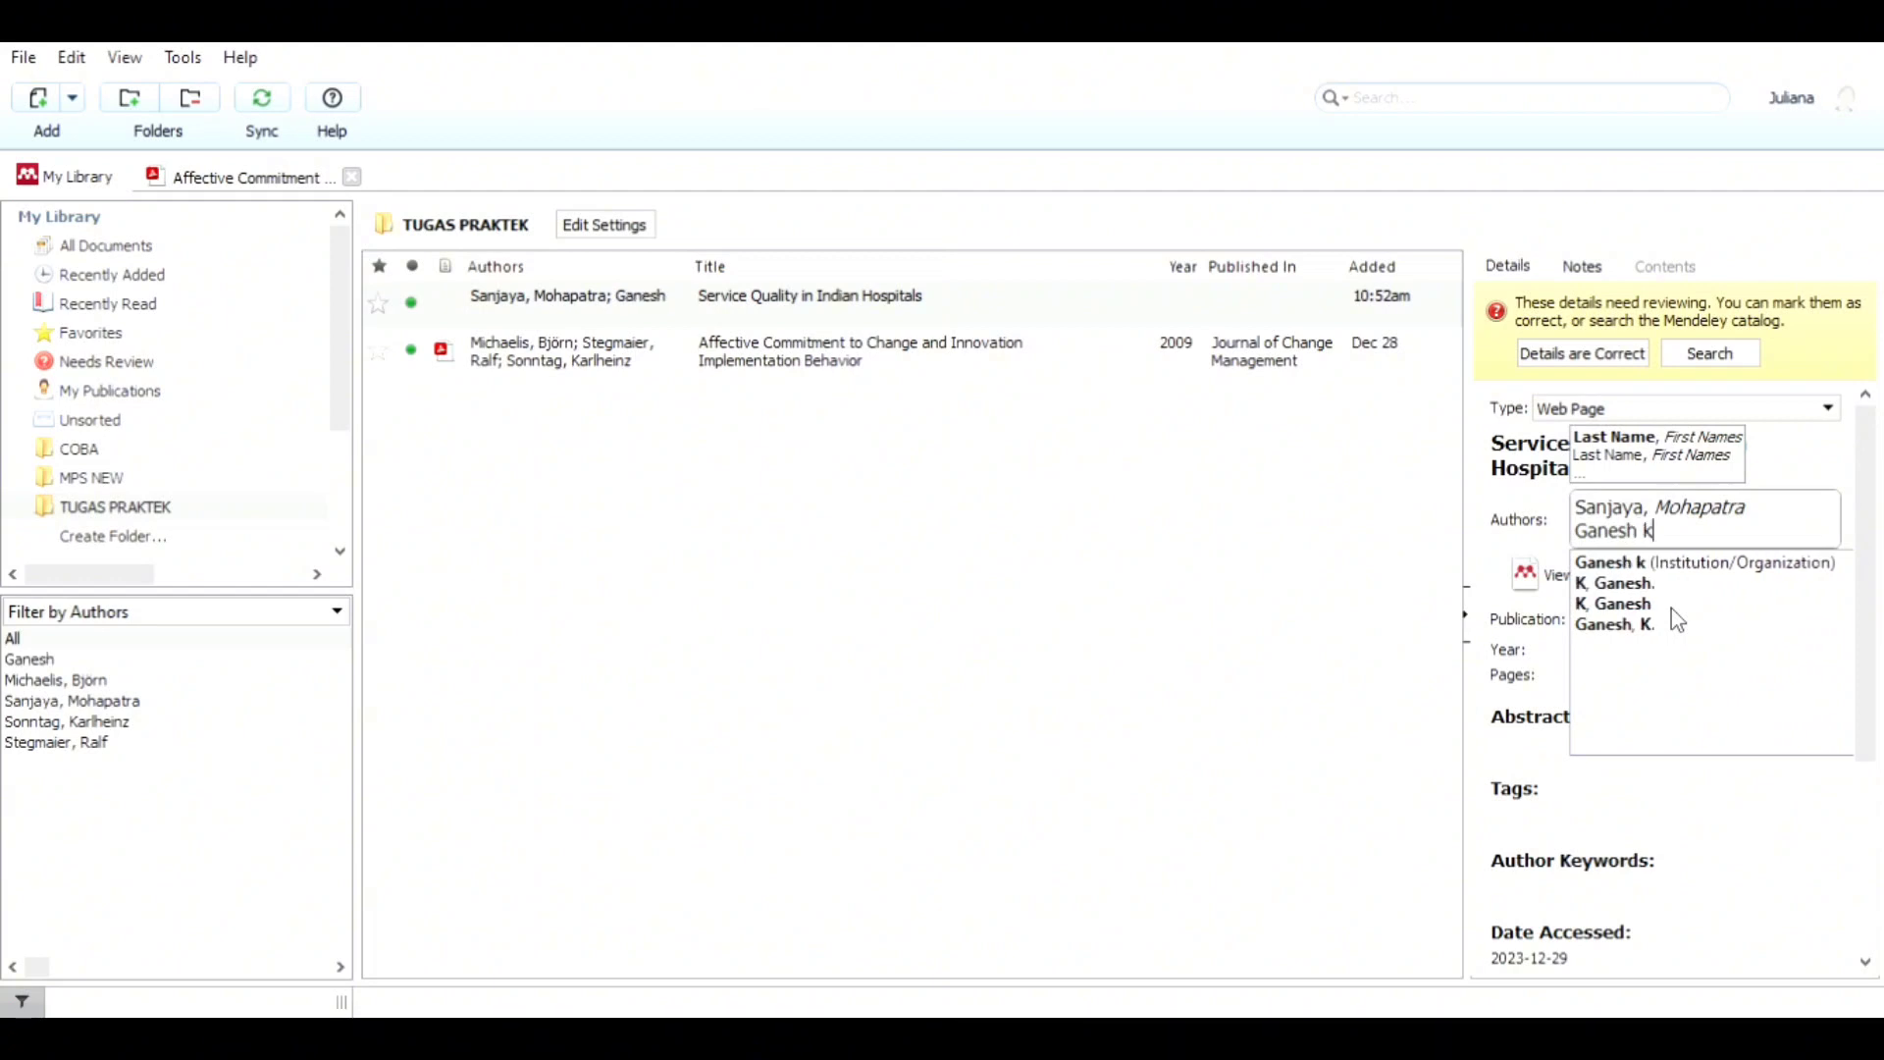
key("Return")
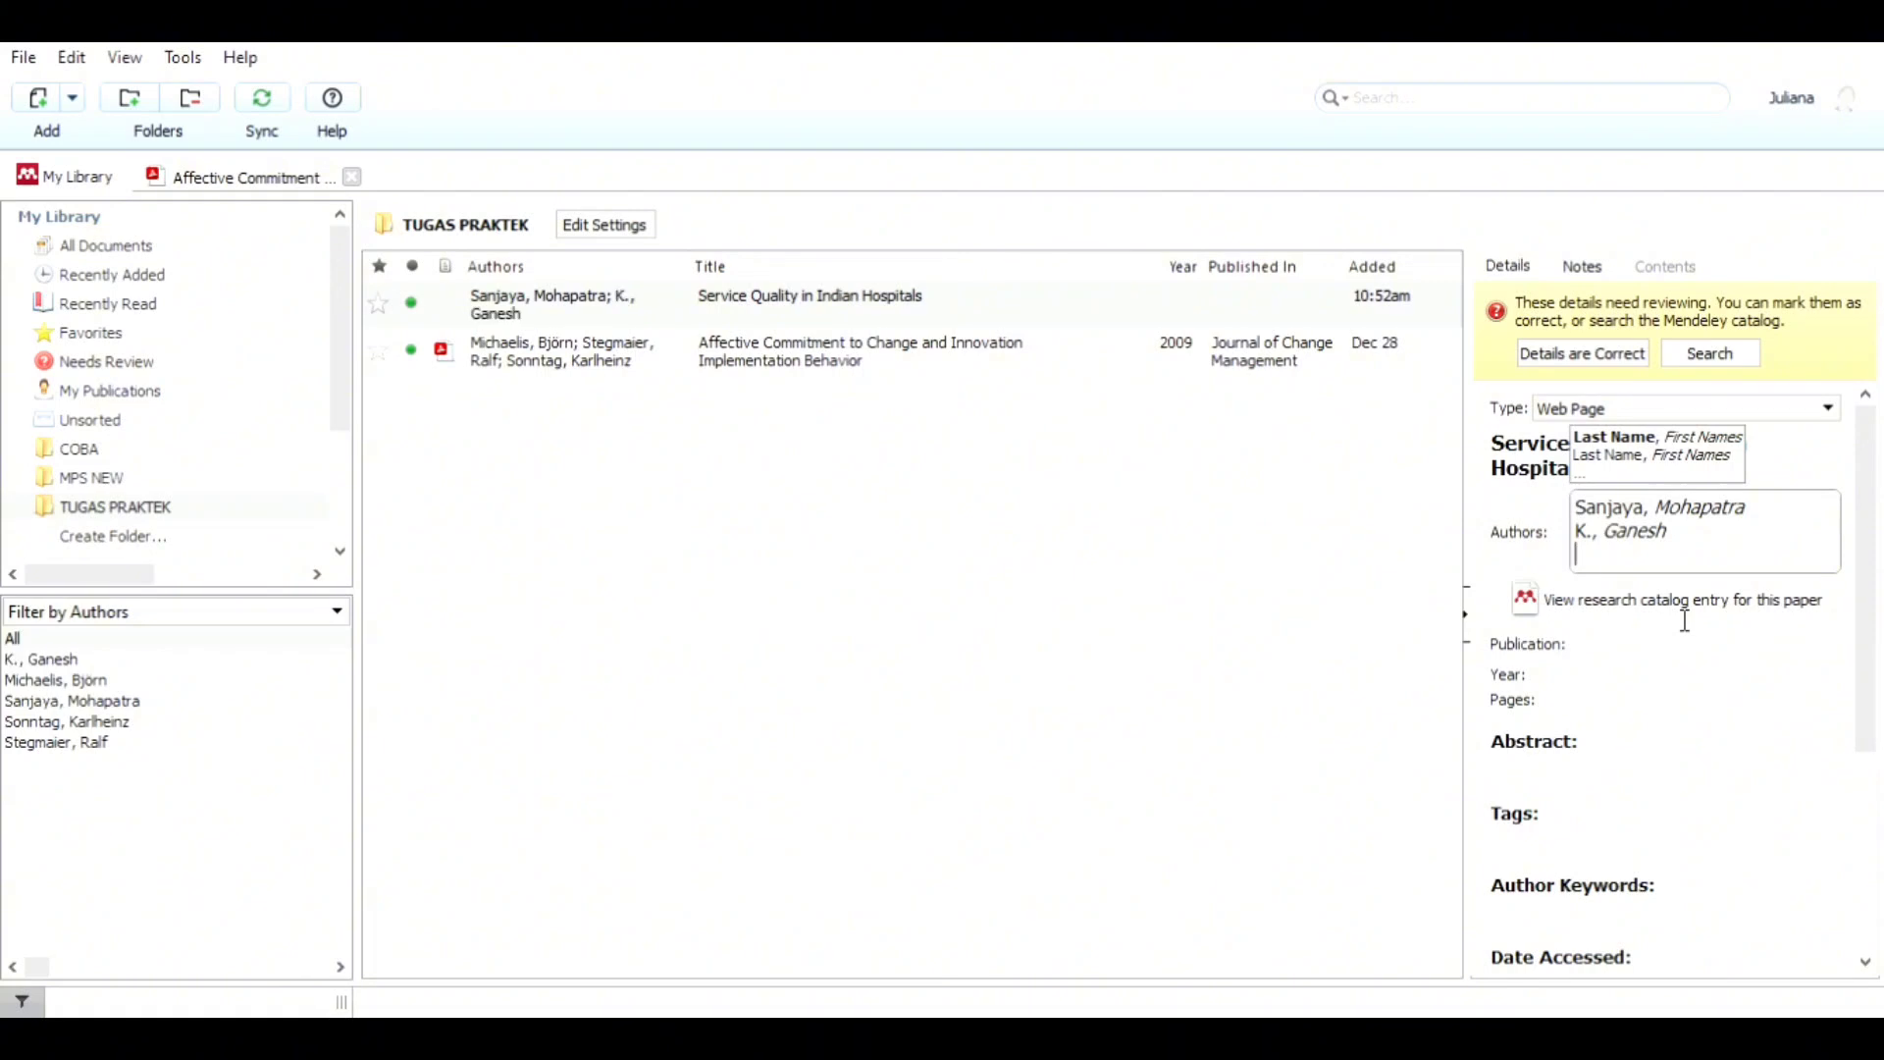
Enter the third author's name on the next line of the author list, followed by the initial.
type("pU")
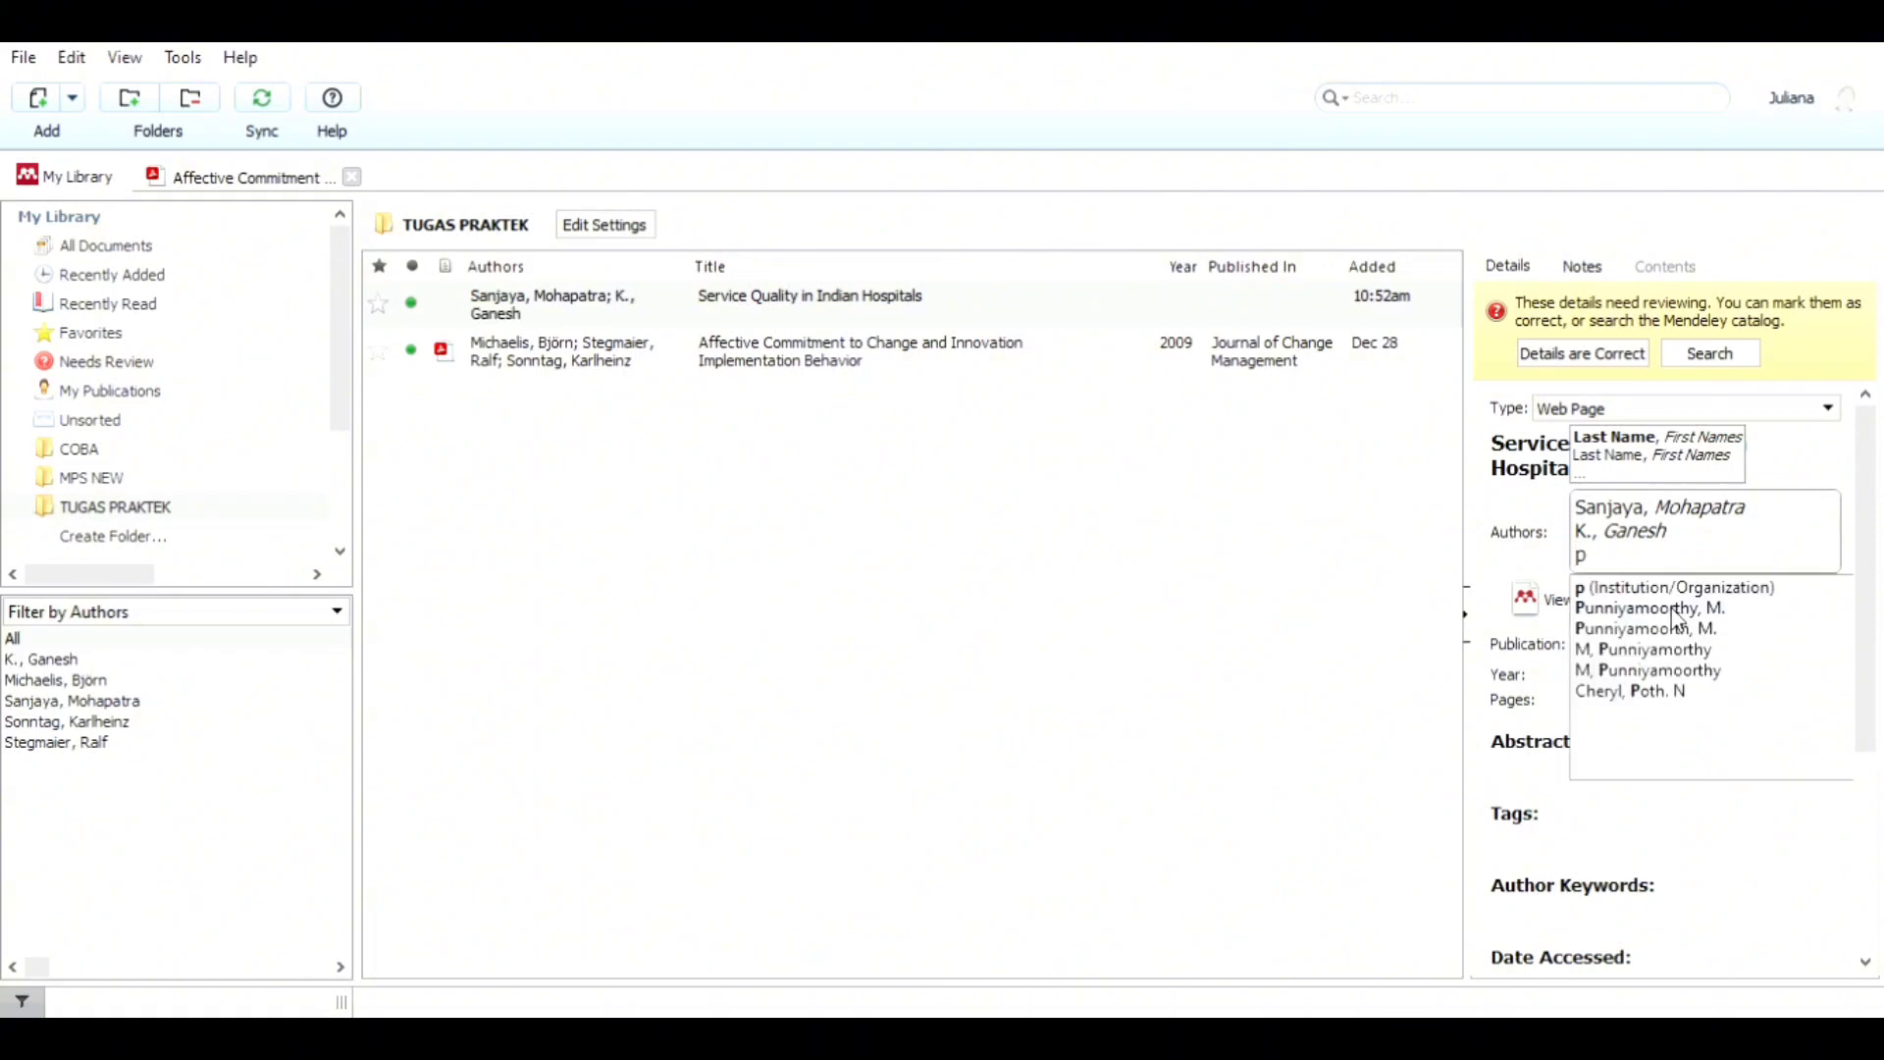
key("BackSpace")
key("BackSpace")
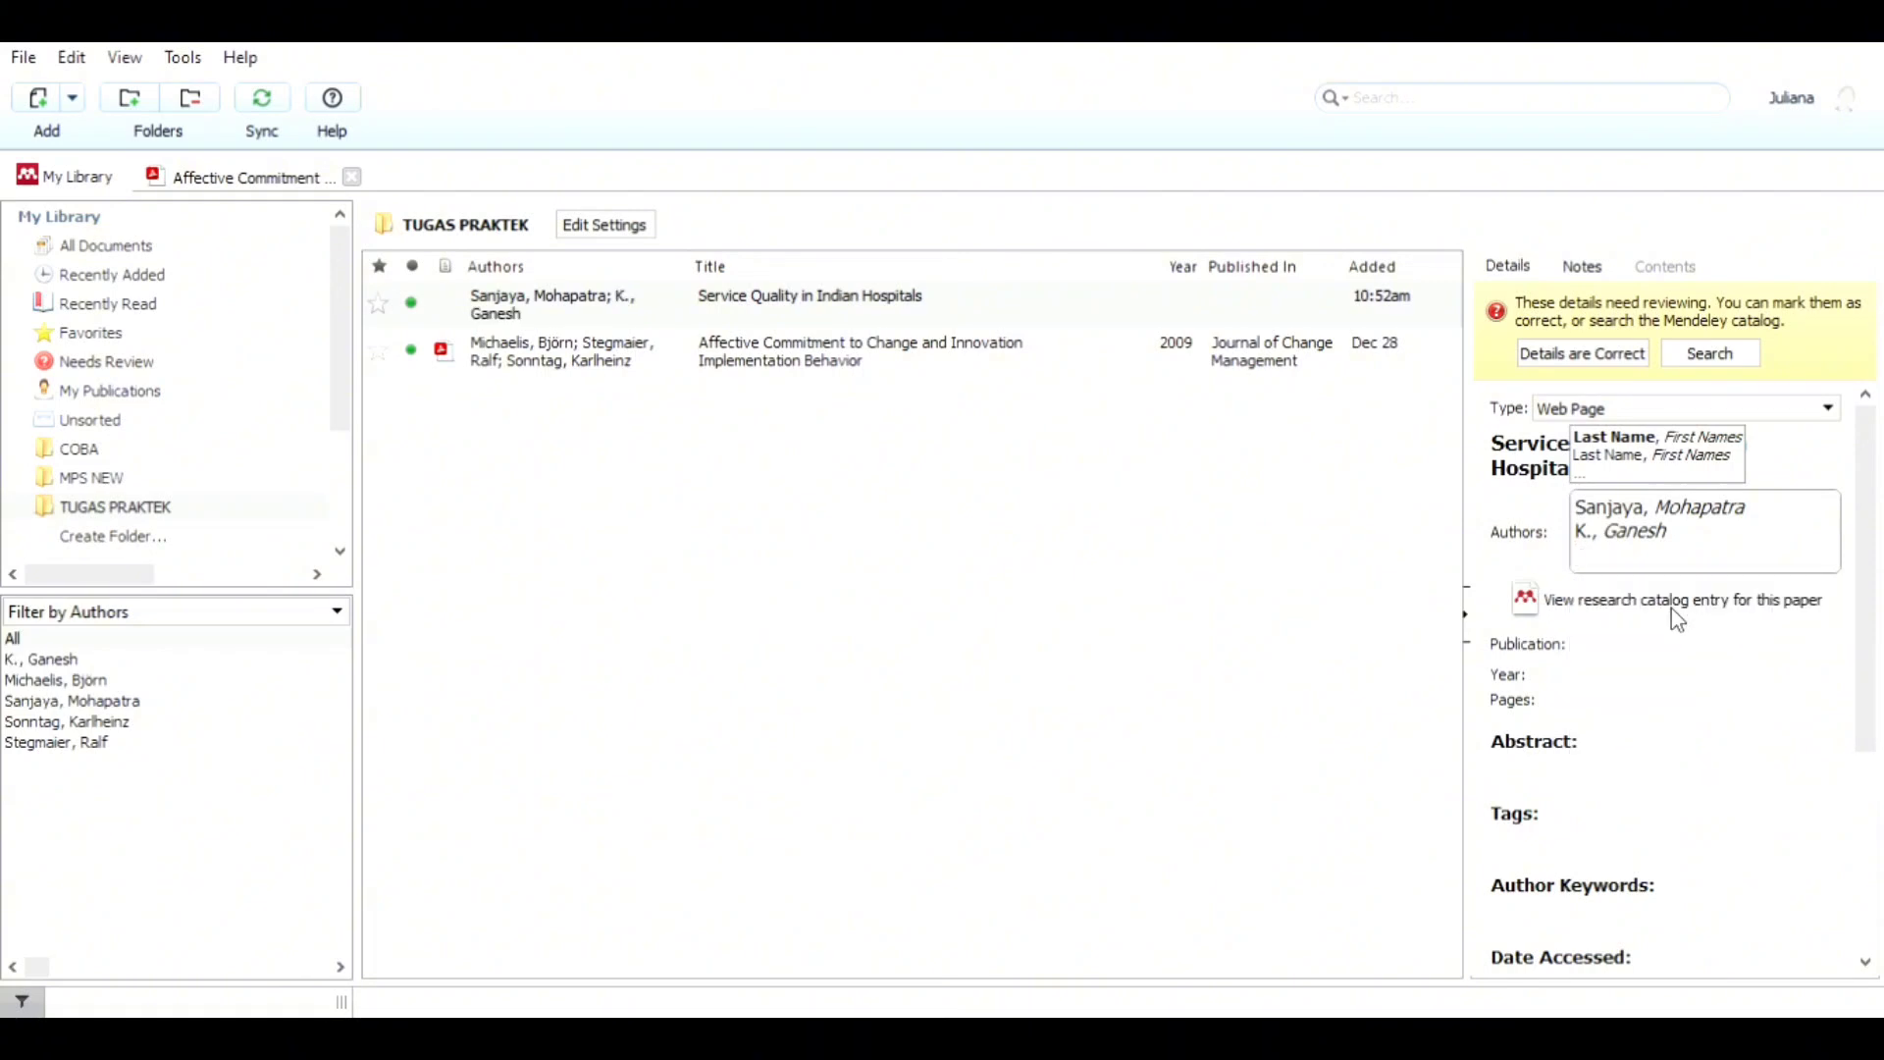
type("Pum")
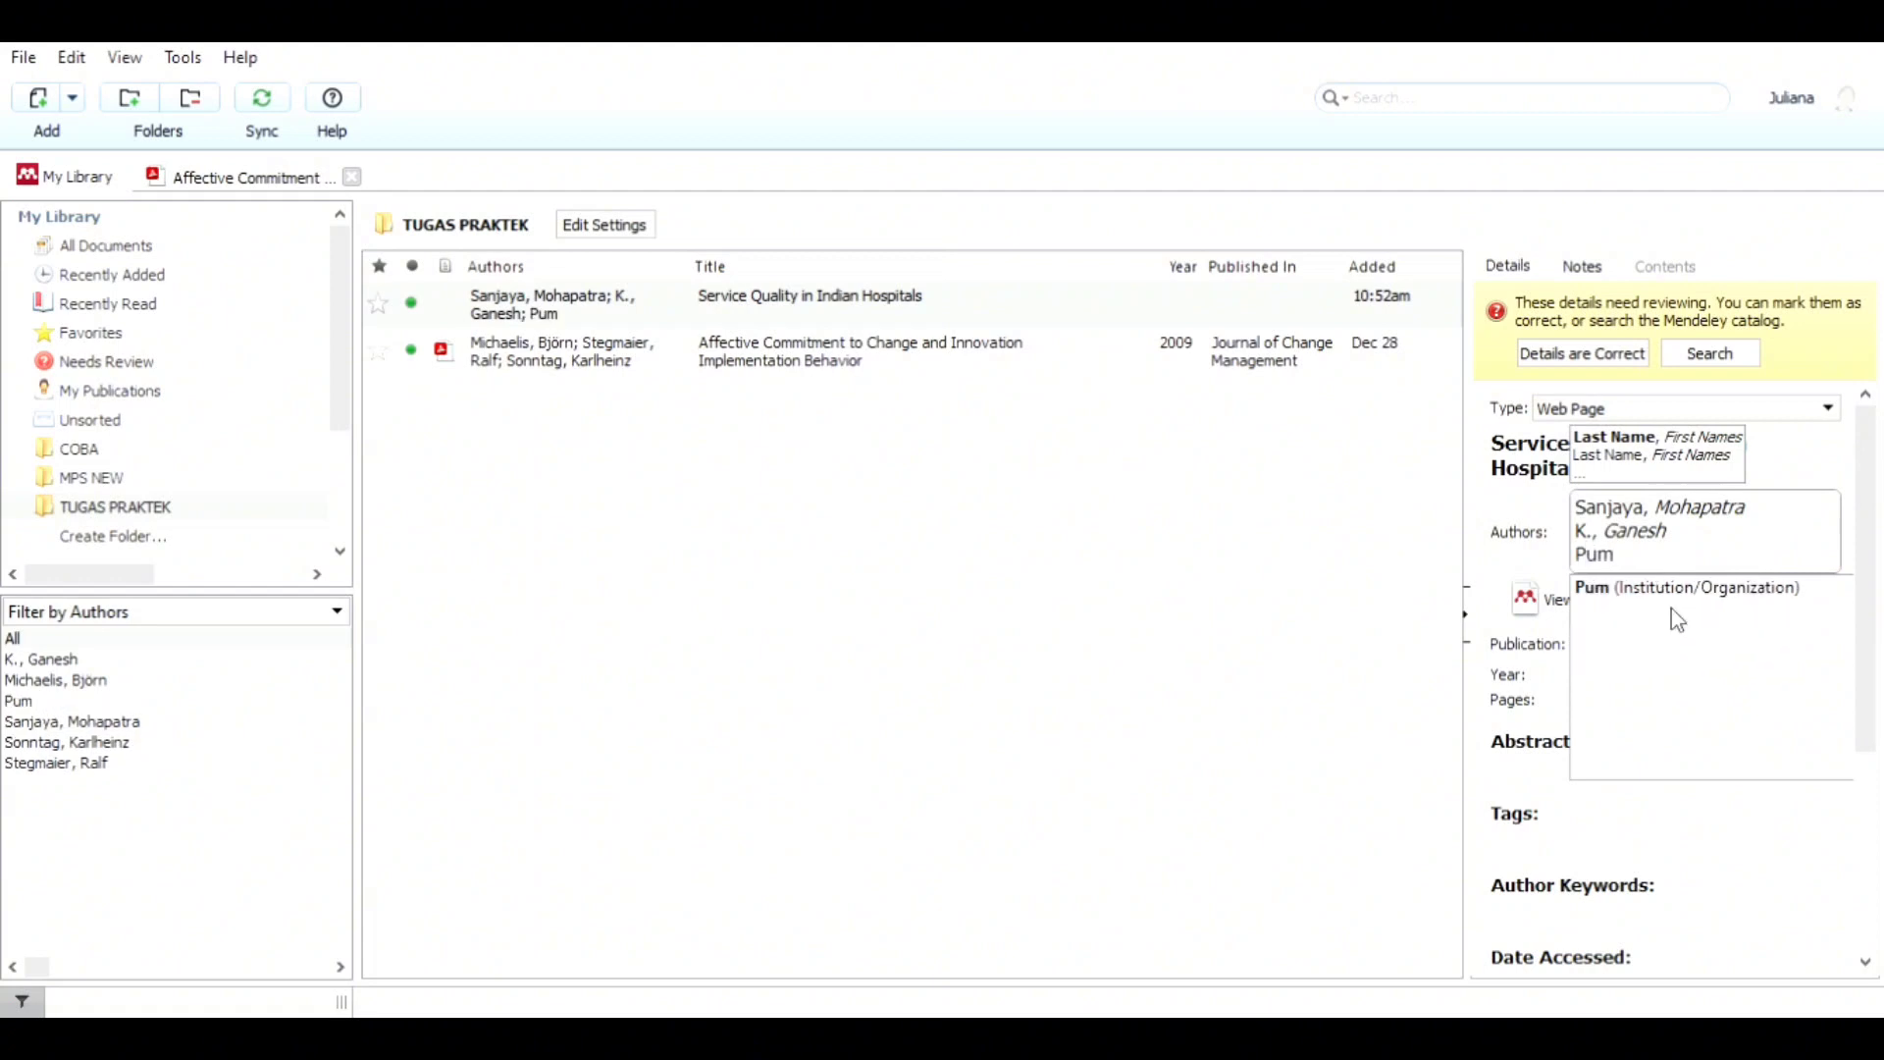
key("BackSpace")
type("nny")
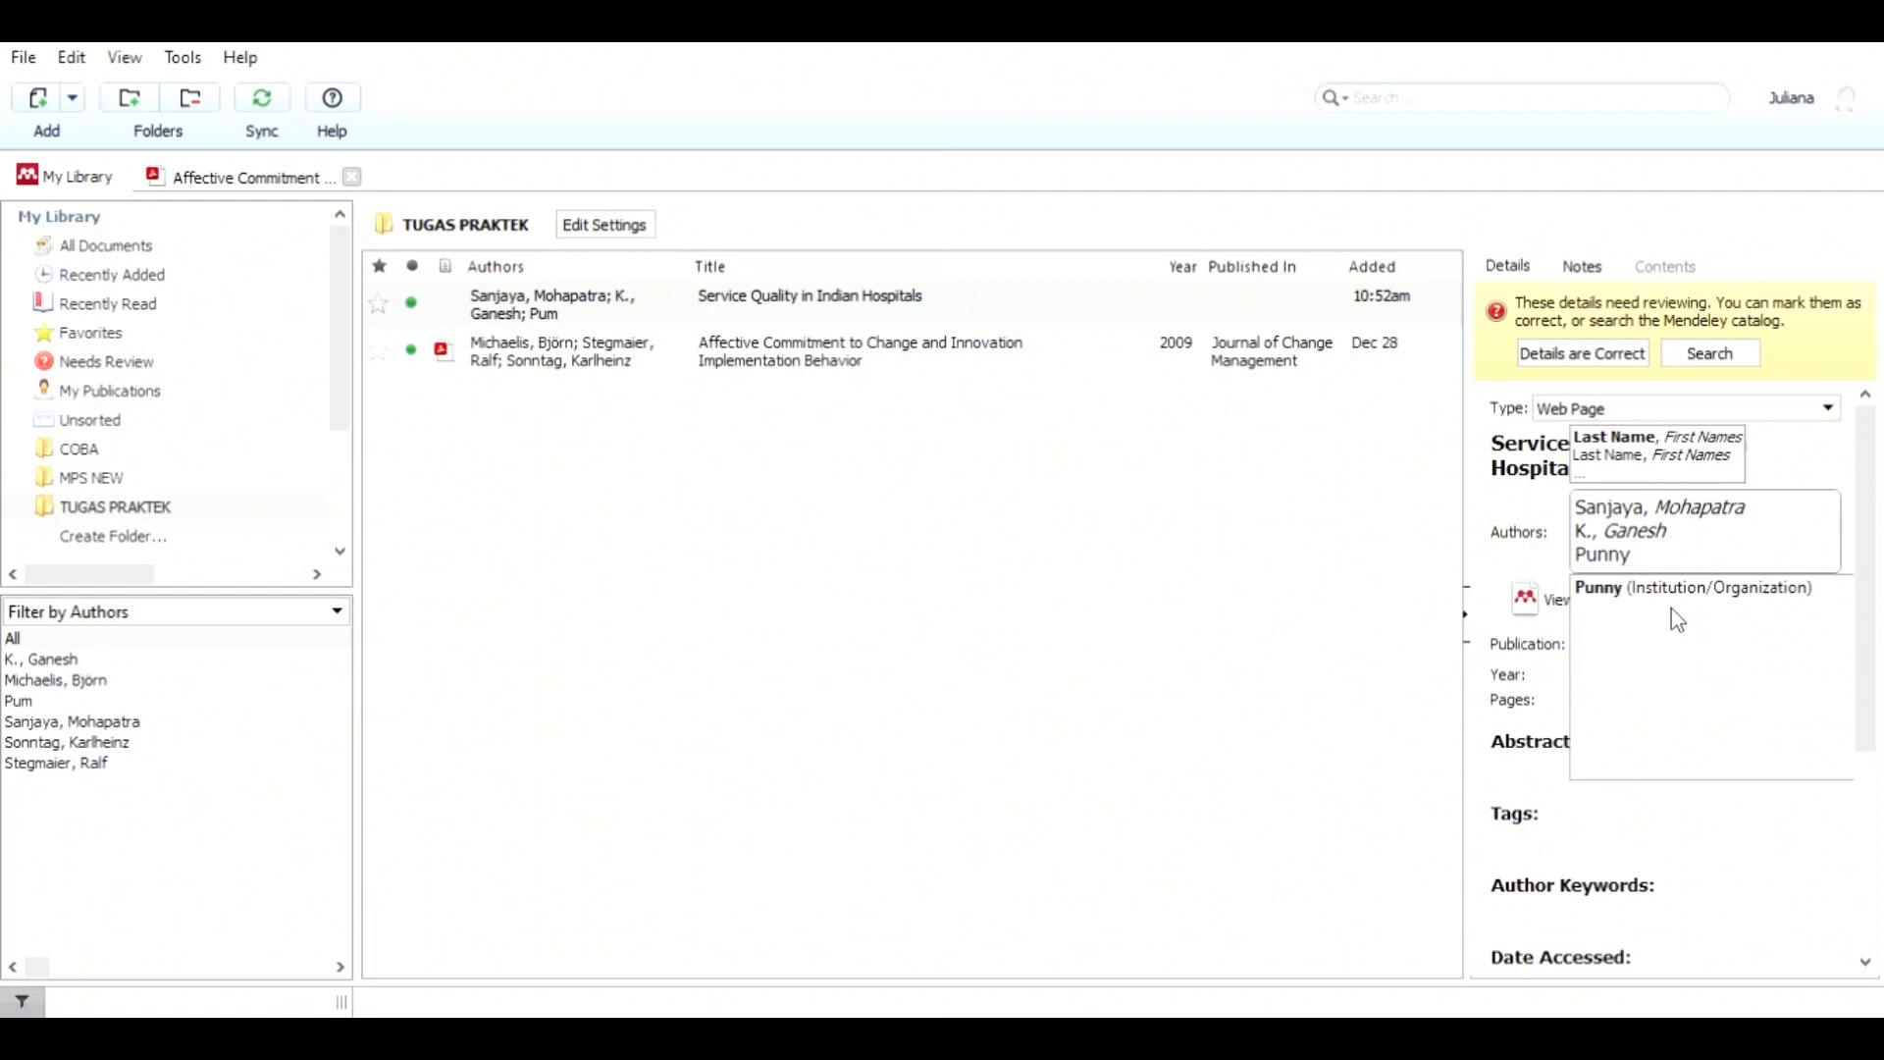
key("BackSpace")
type("iya")
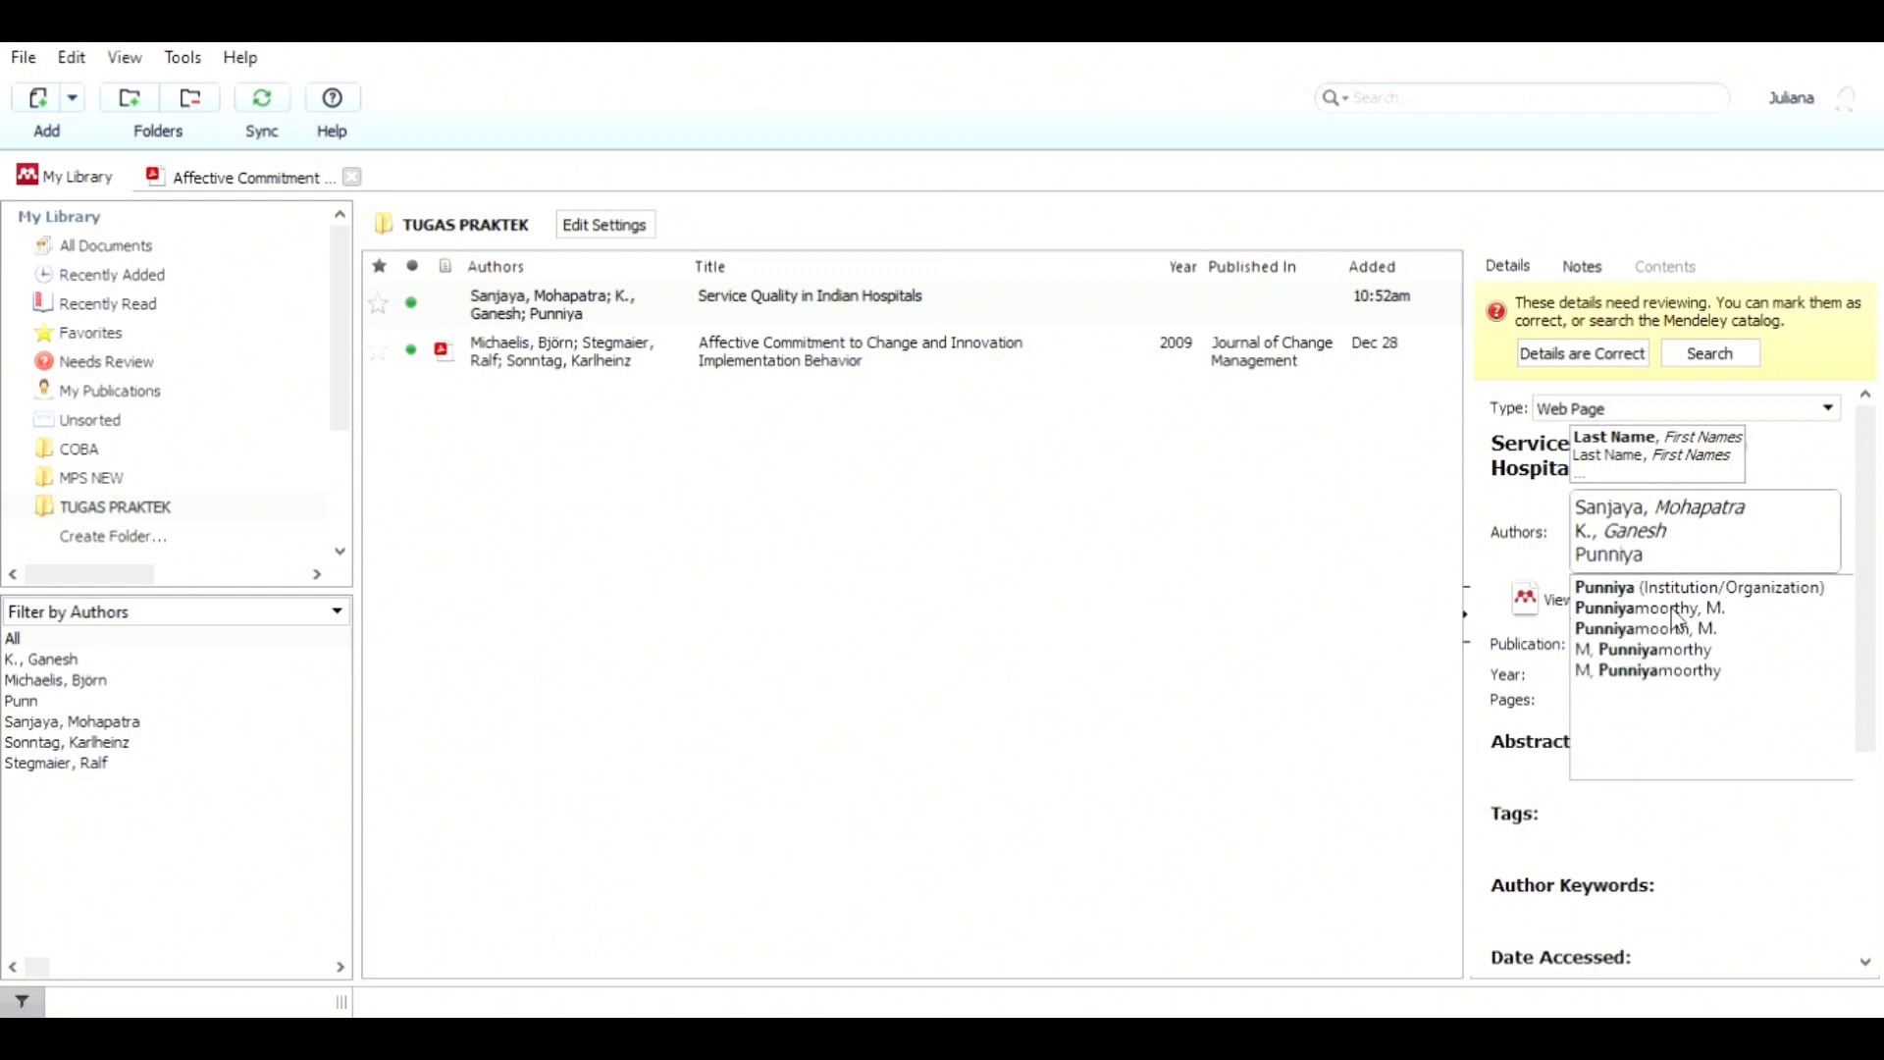
type("mo")
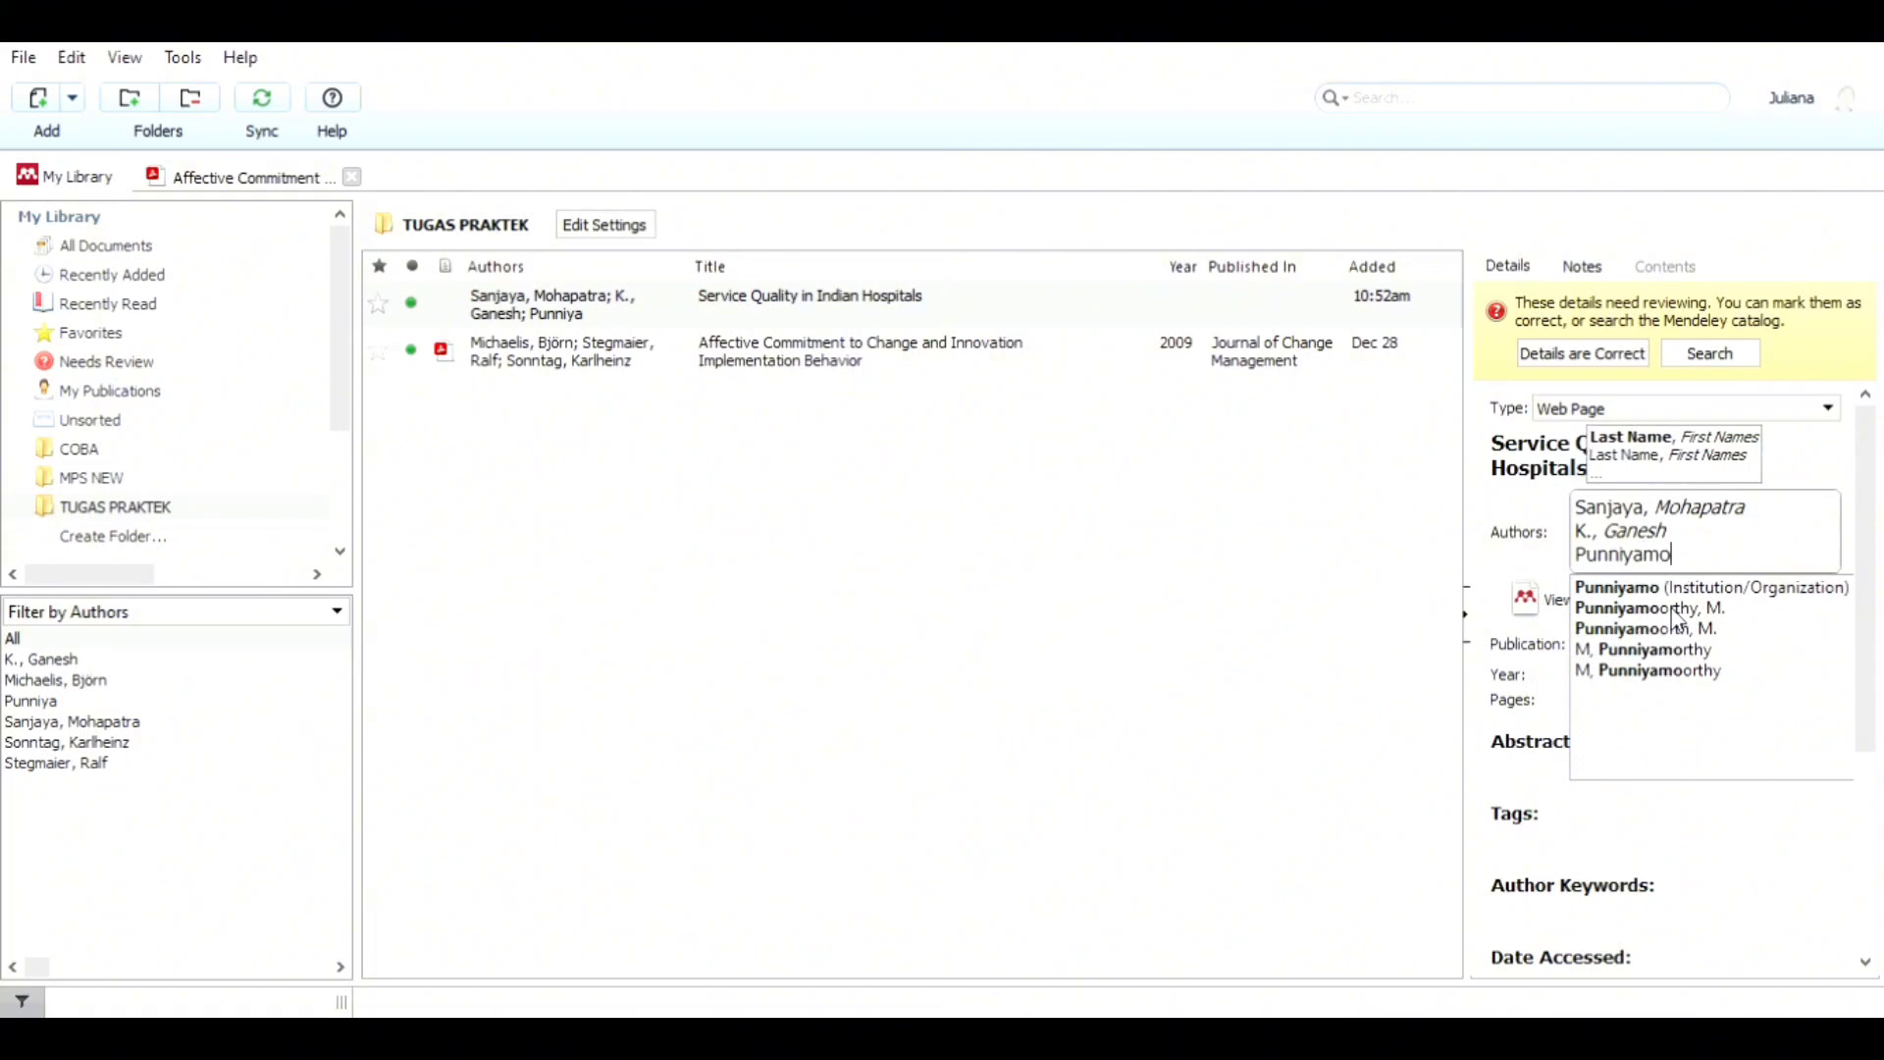
type("orthy .")
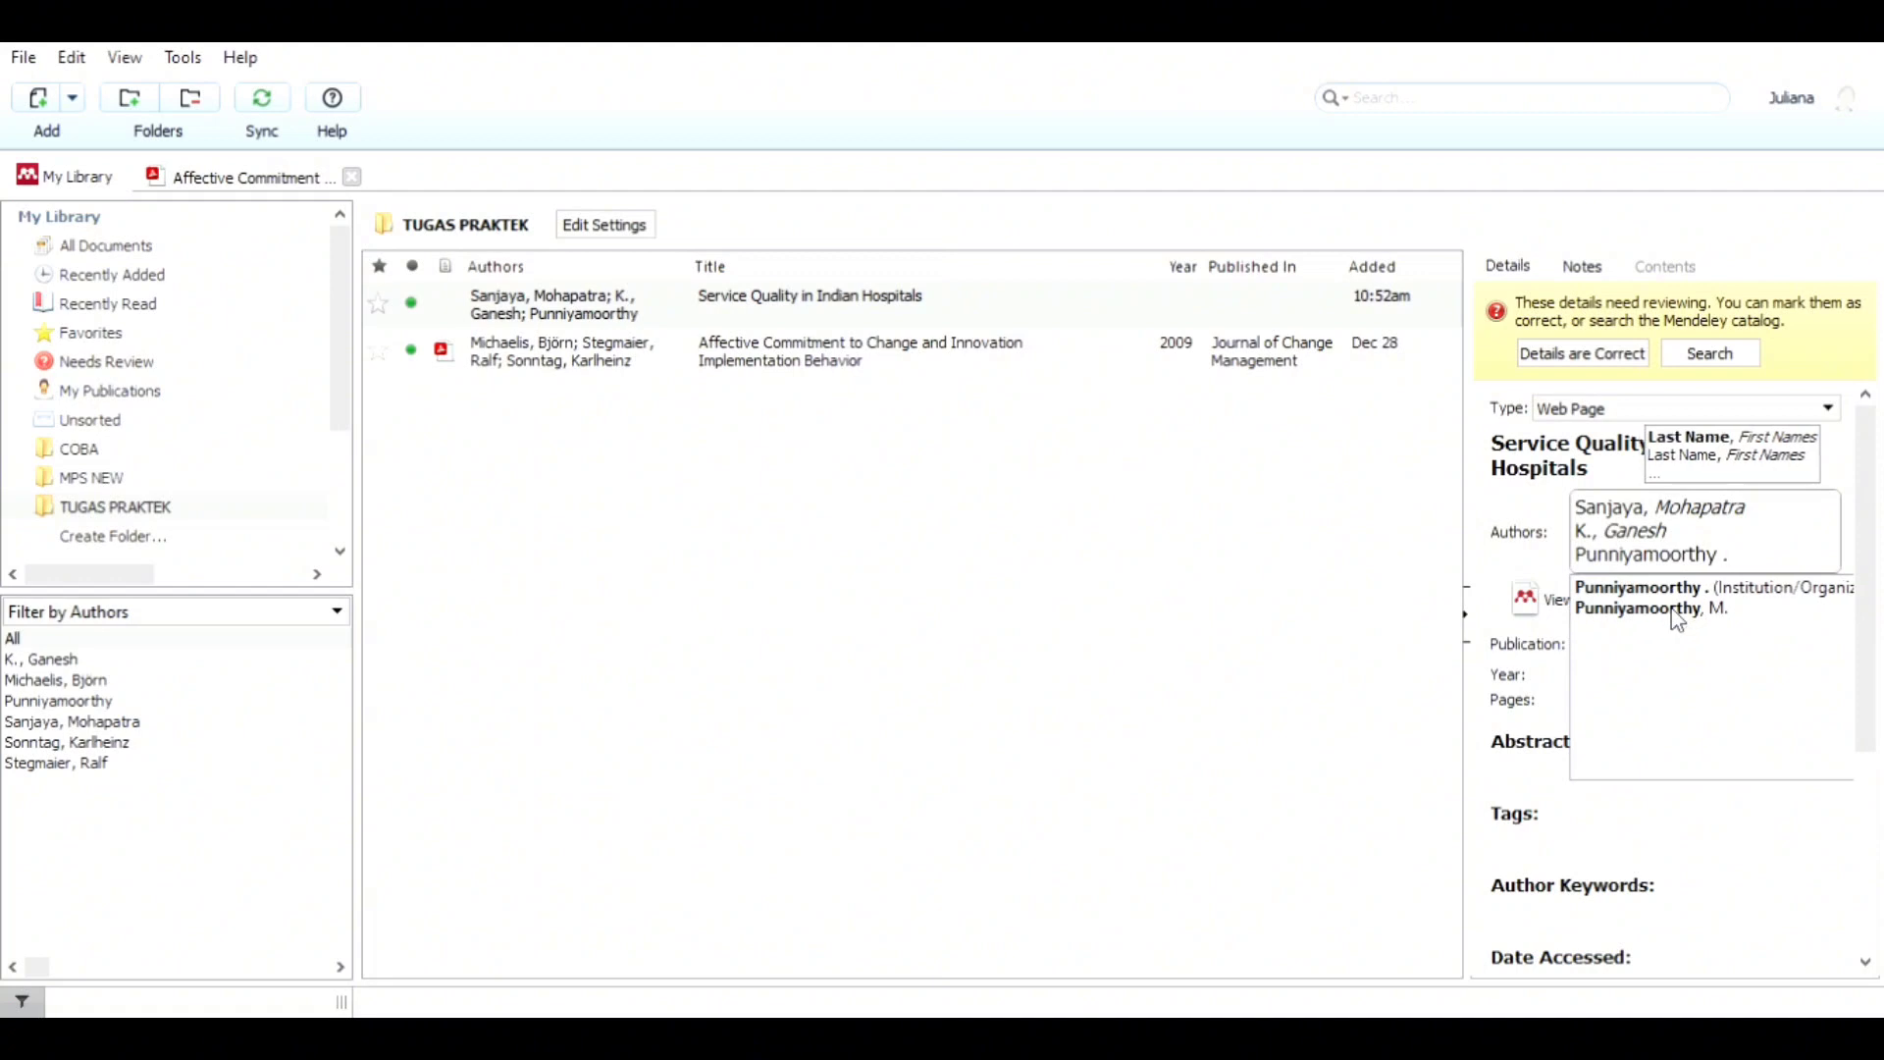
left_click(1672, 611)
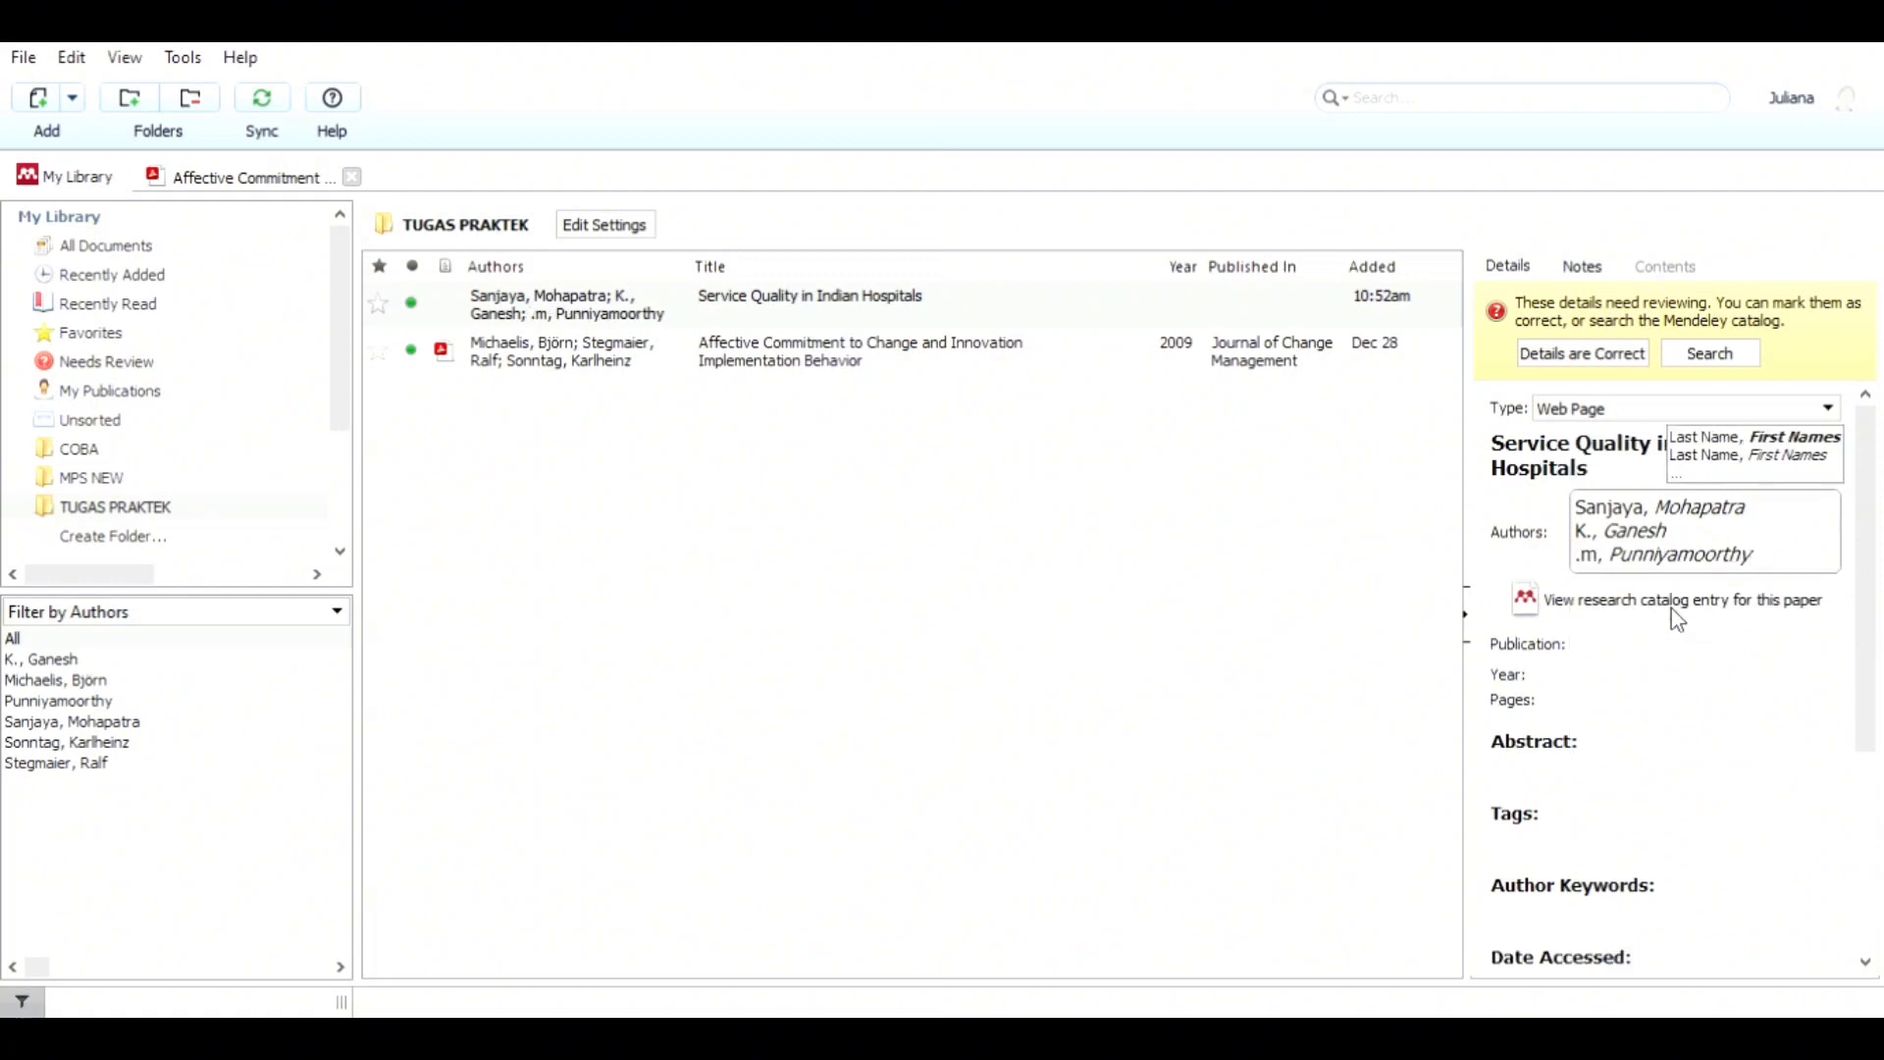
Correct the third author's entry by replacing the misplaced initial with "M." and start another author line.
left_click(1628, 567)
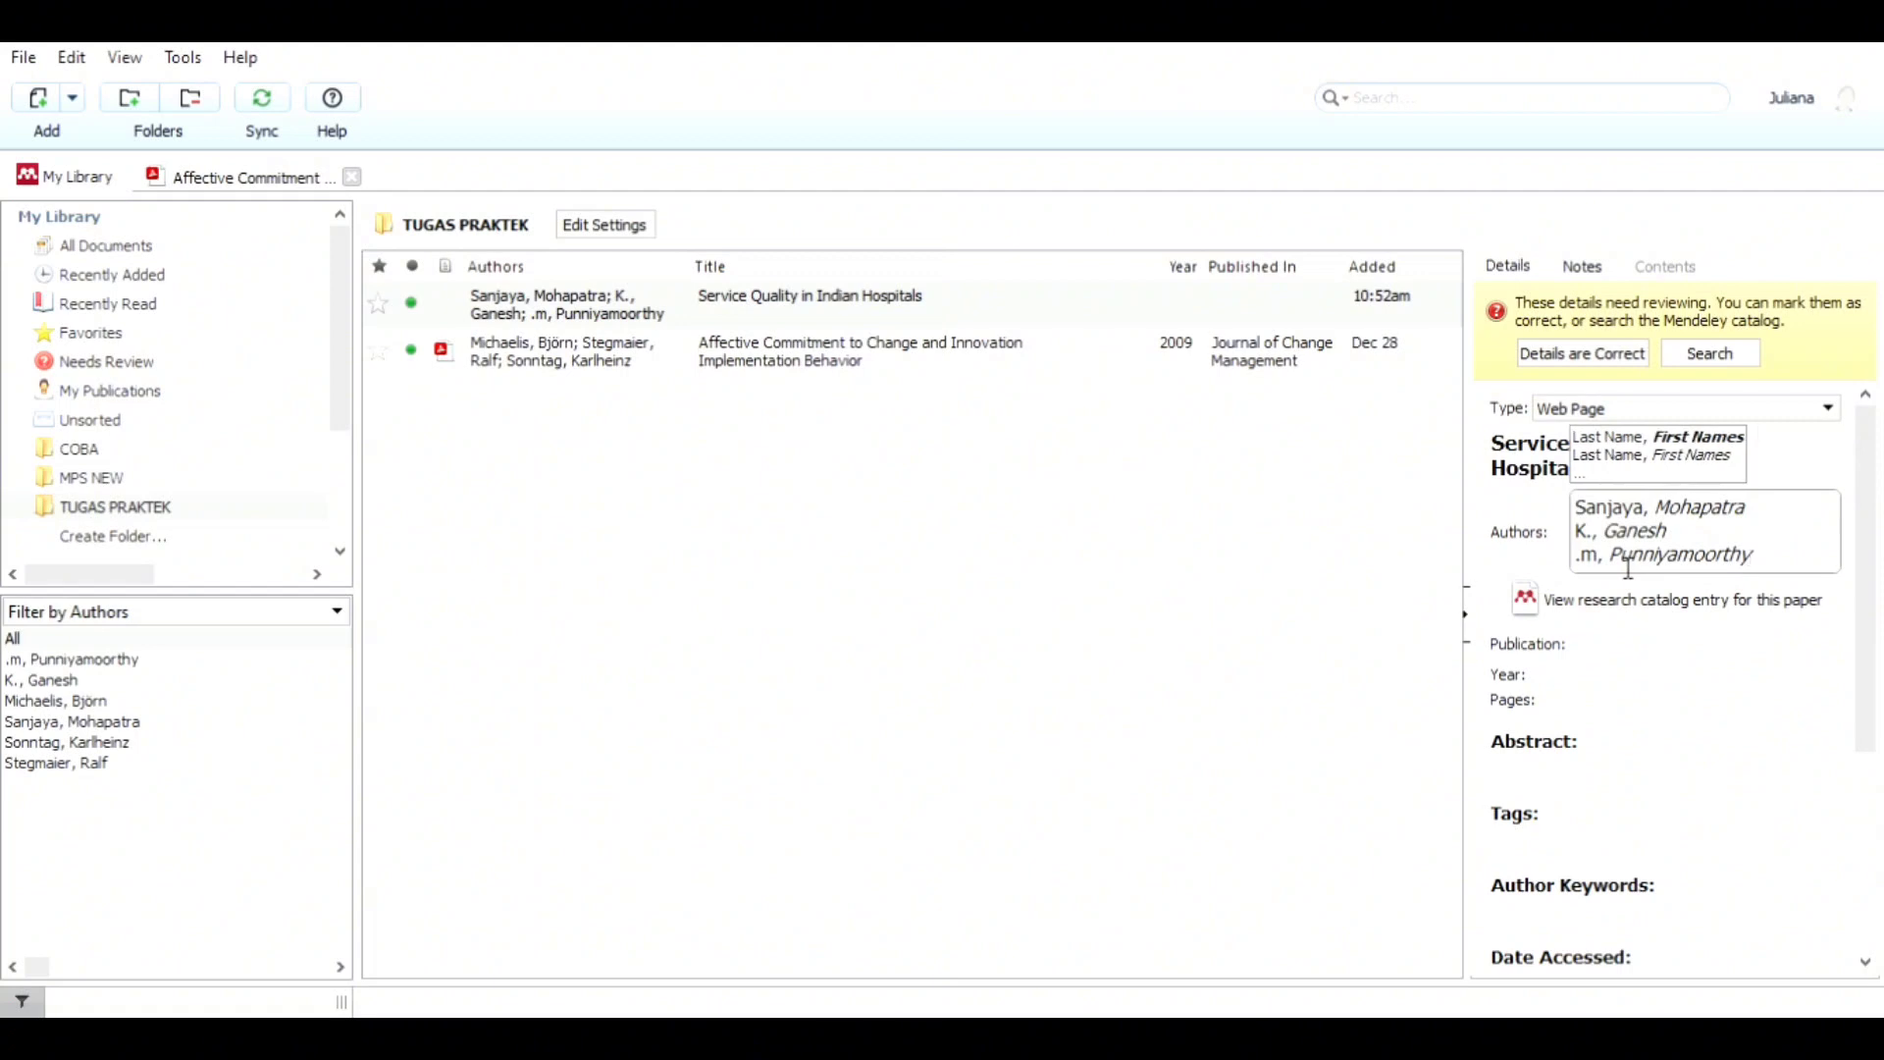
key("BackSpace")
key("BackSpace")
key("BackSpace")
key("BackSpace")
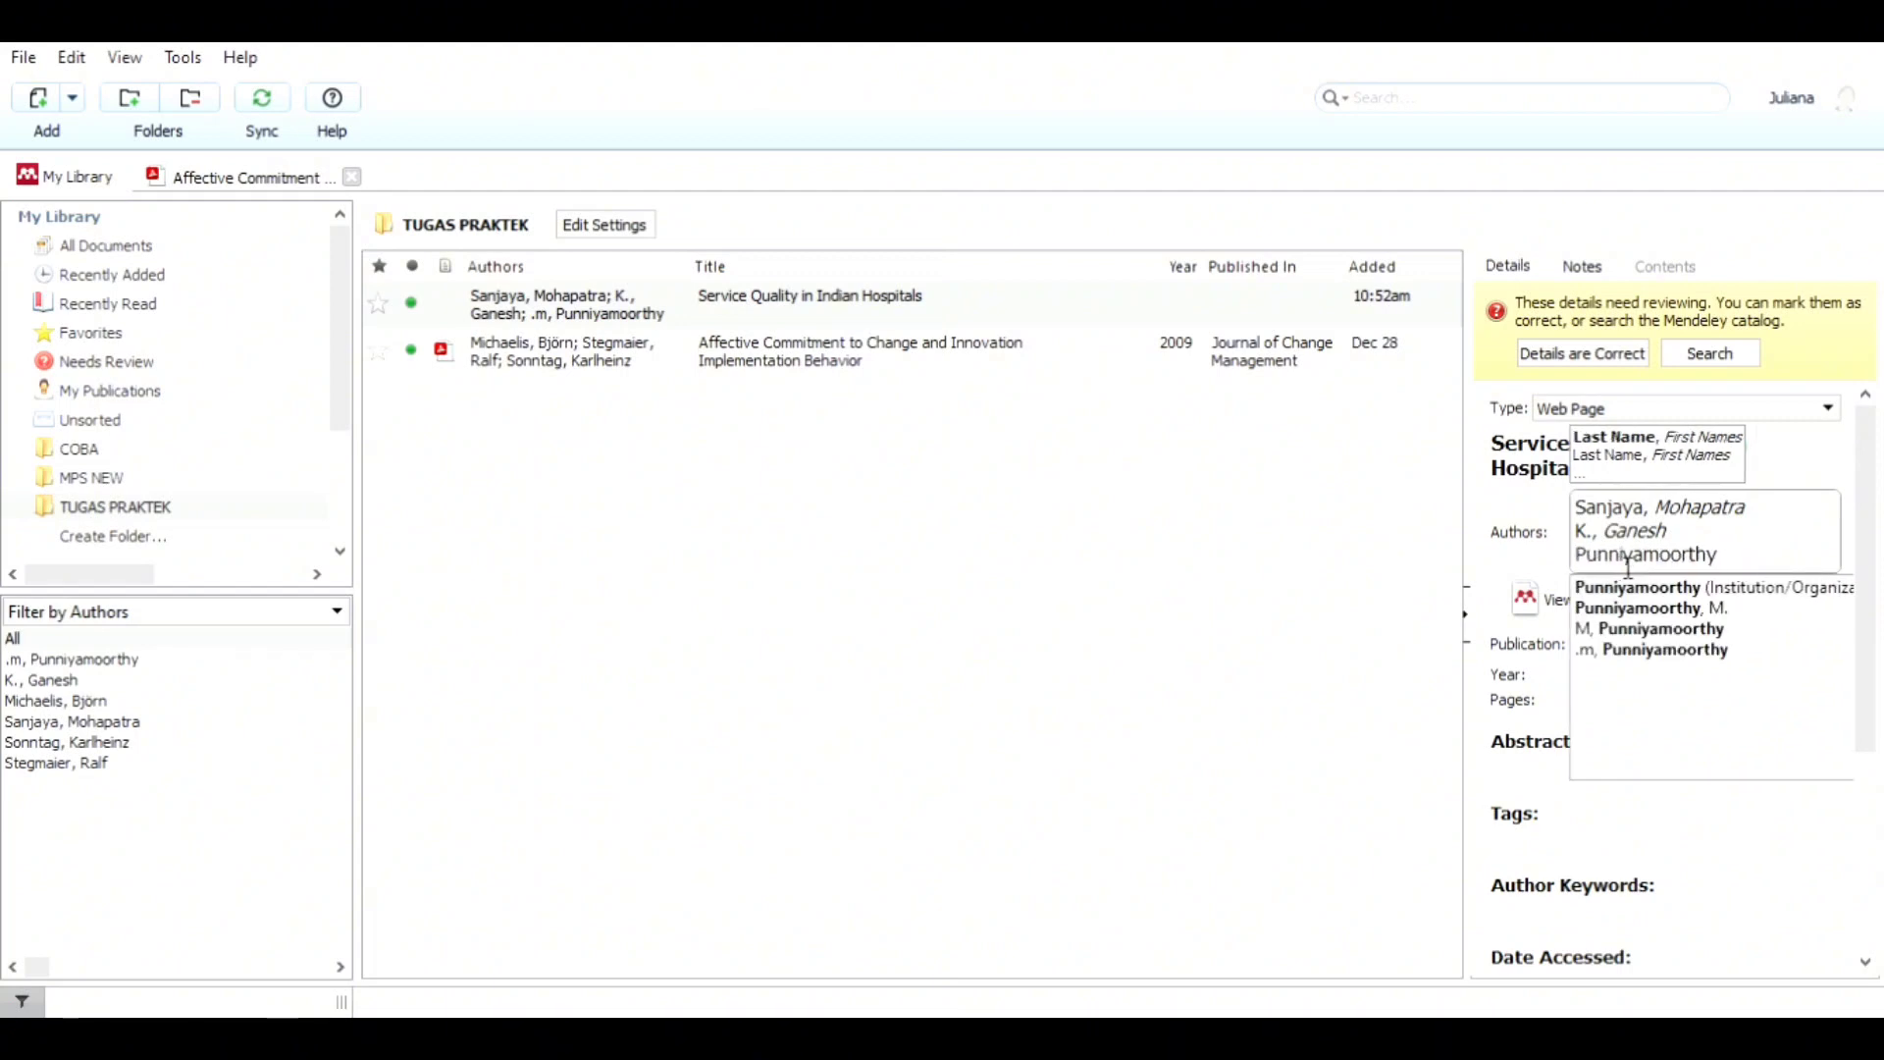
key("Right")
key("Right")
key("Right")
key("Right")
key("Right")
key("Right")
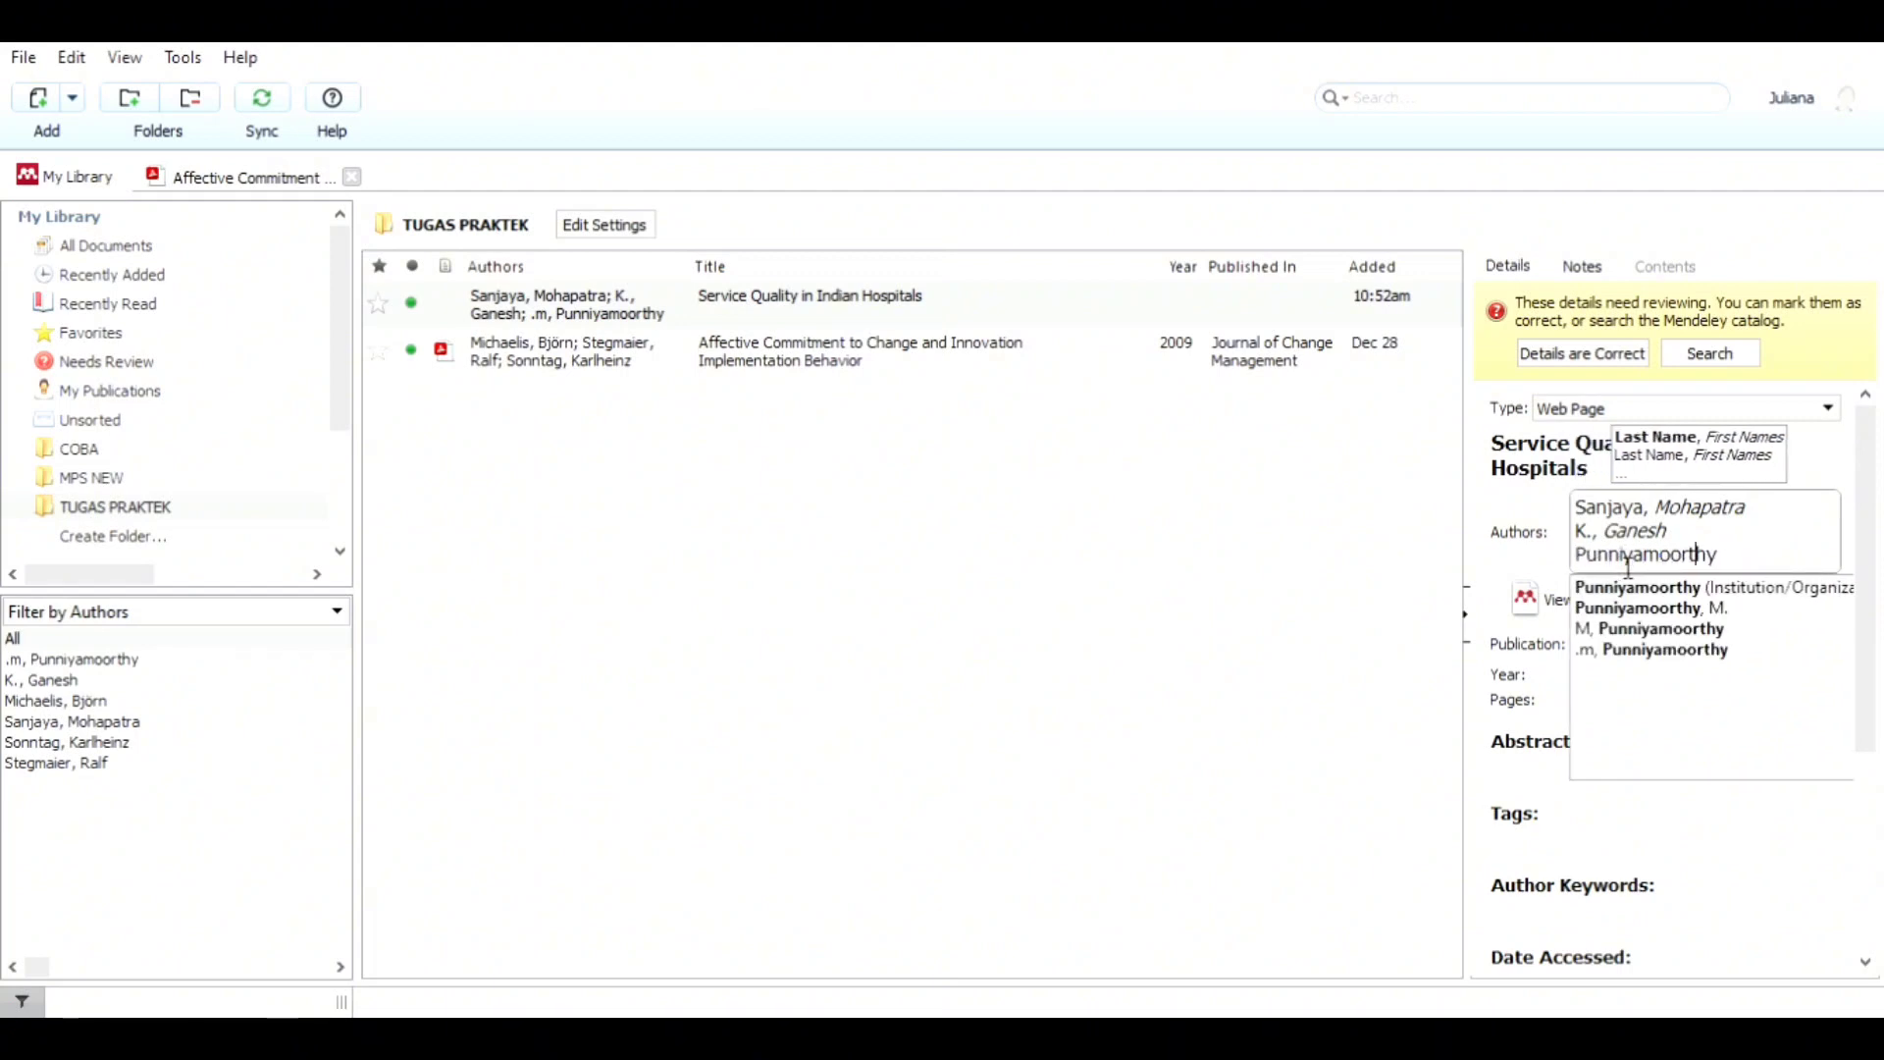
key("Right")
key("Right")
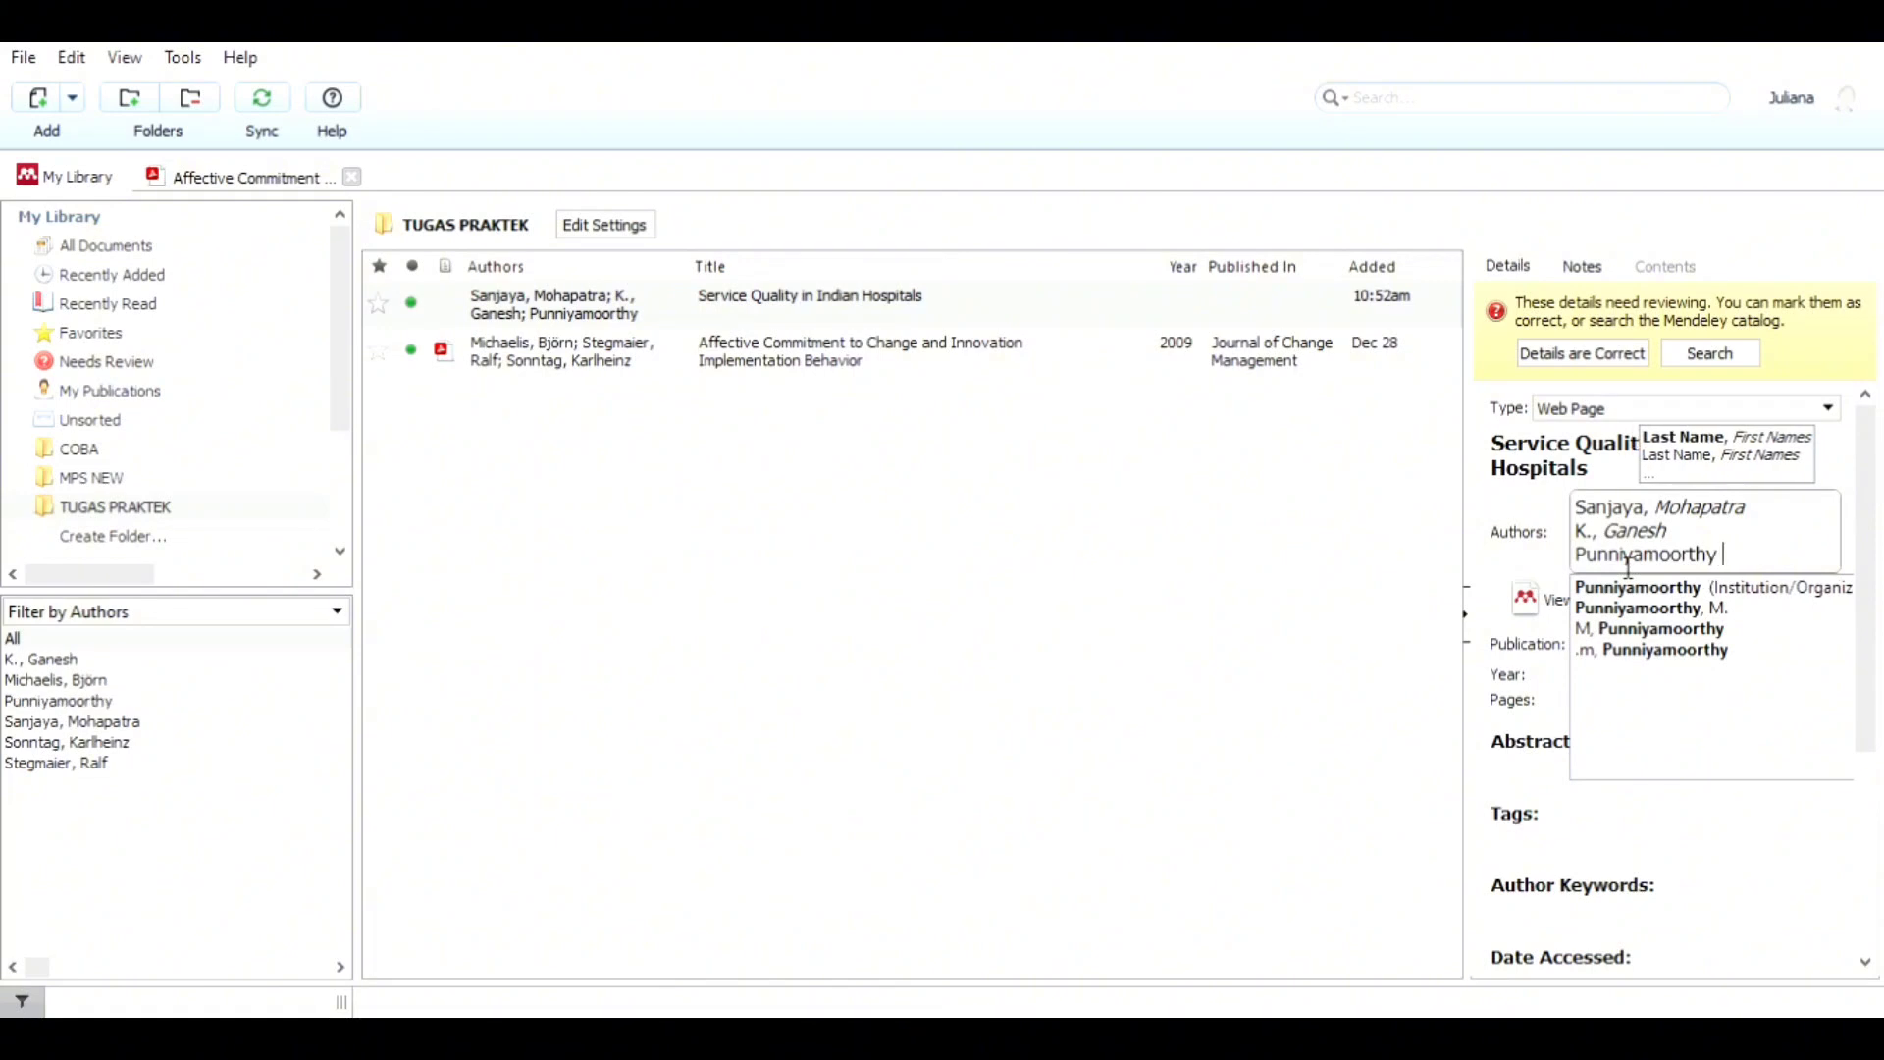
type("M")
key("Return")
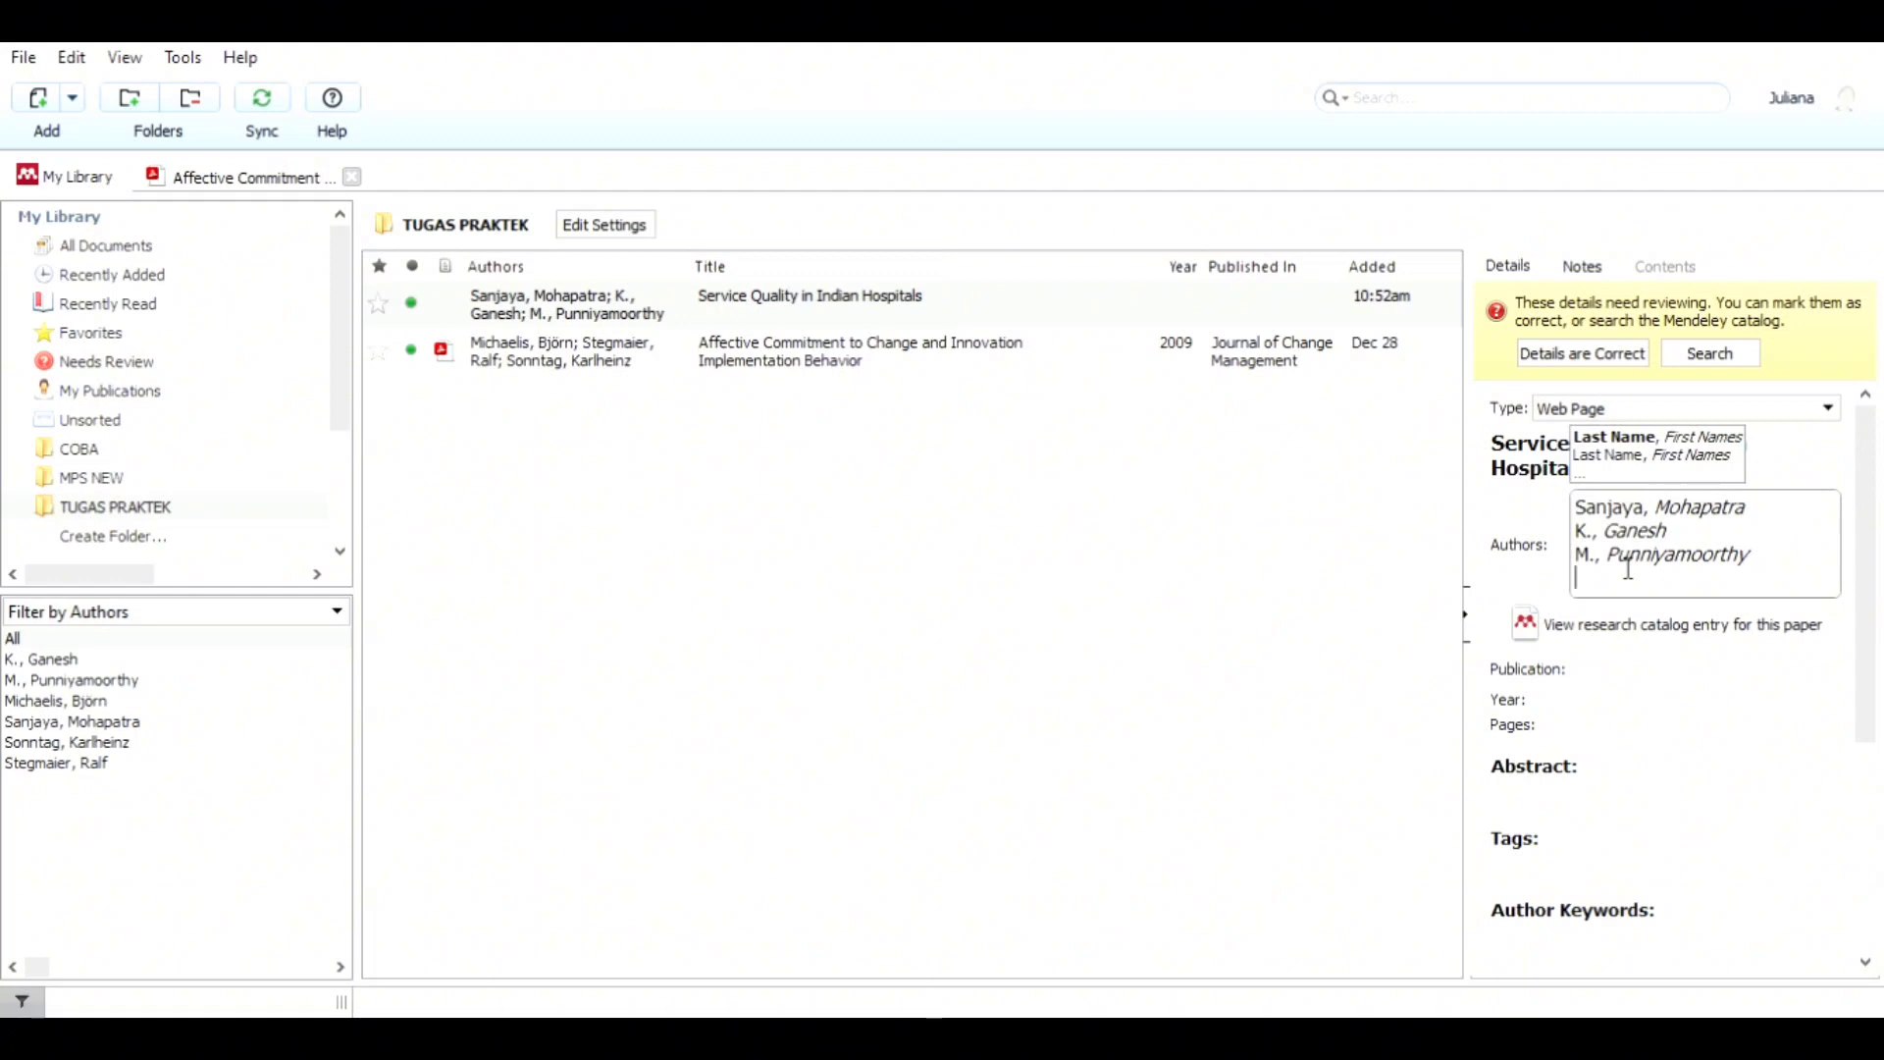
Add the fourth author from the suggested names, in last name, first name order, and finish the author list.
type("s")
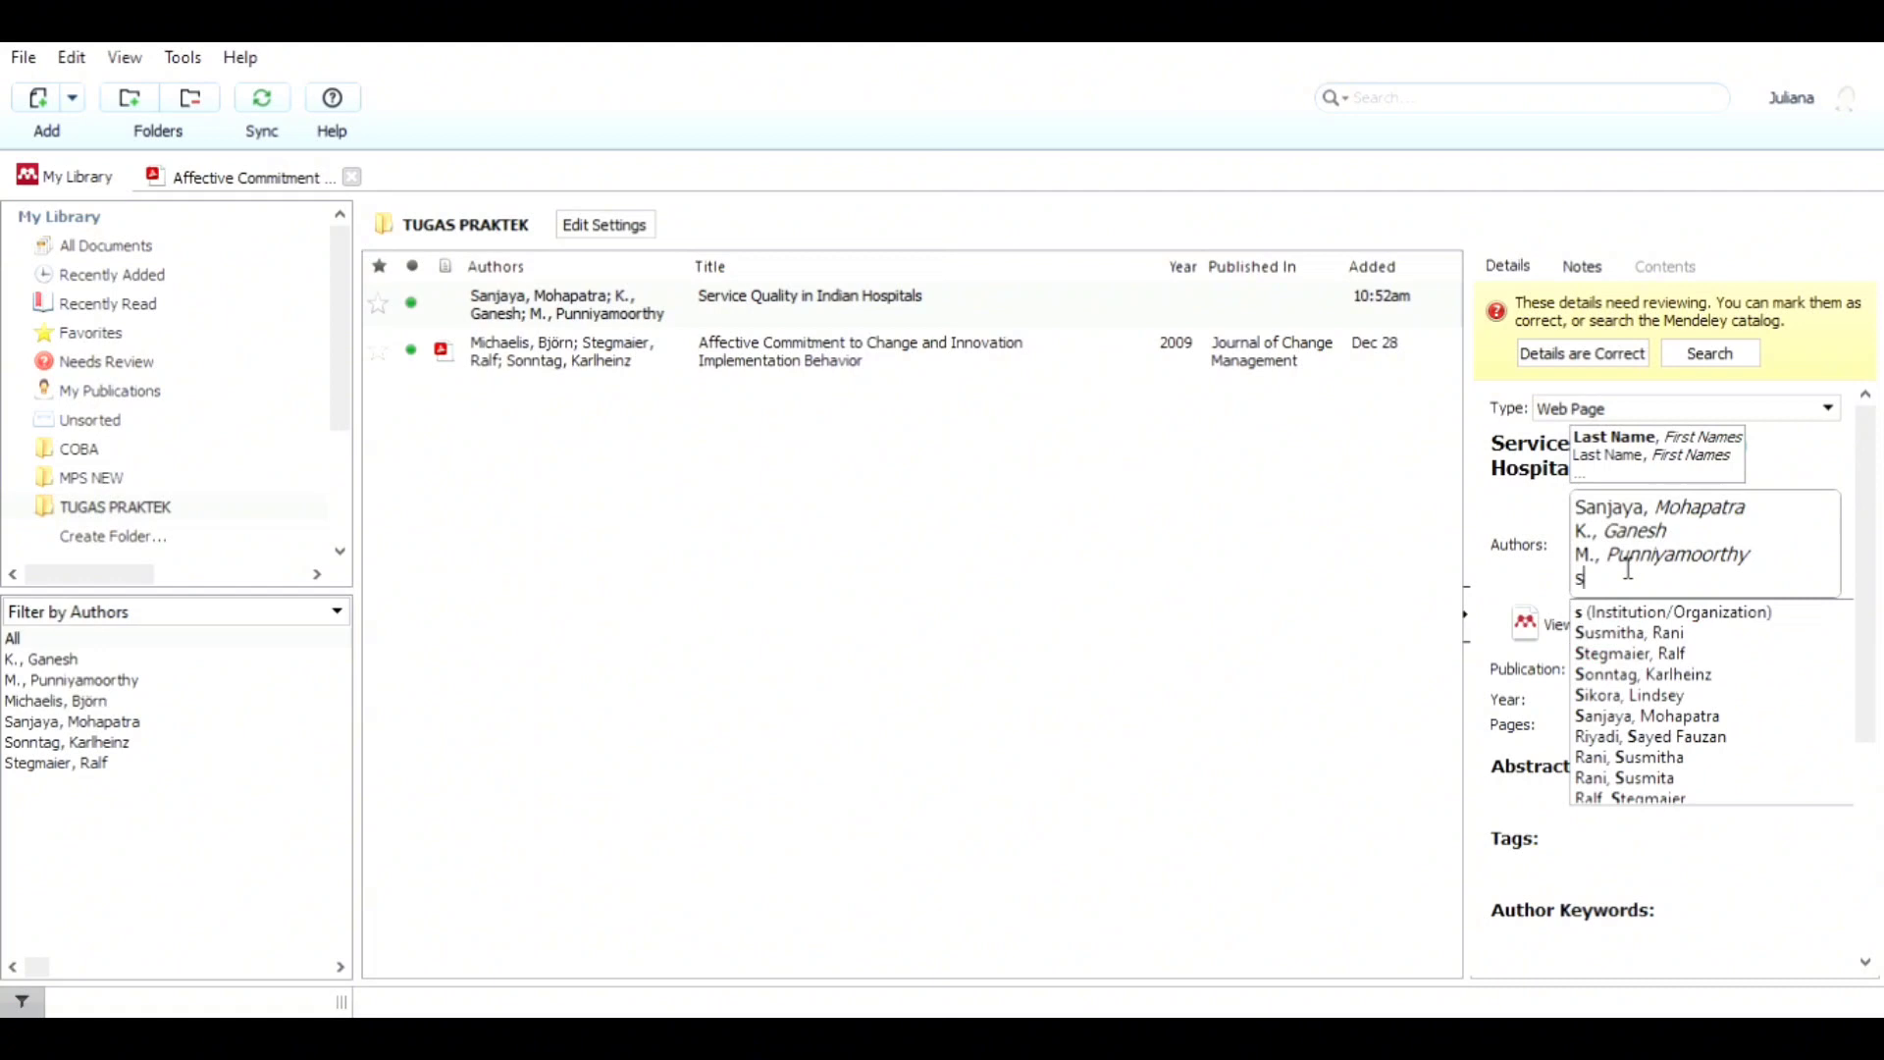
key("BackSpace")
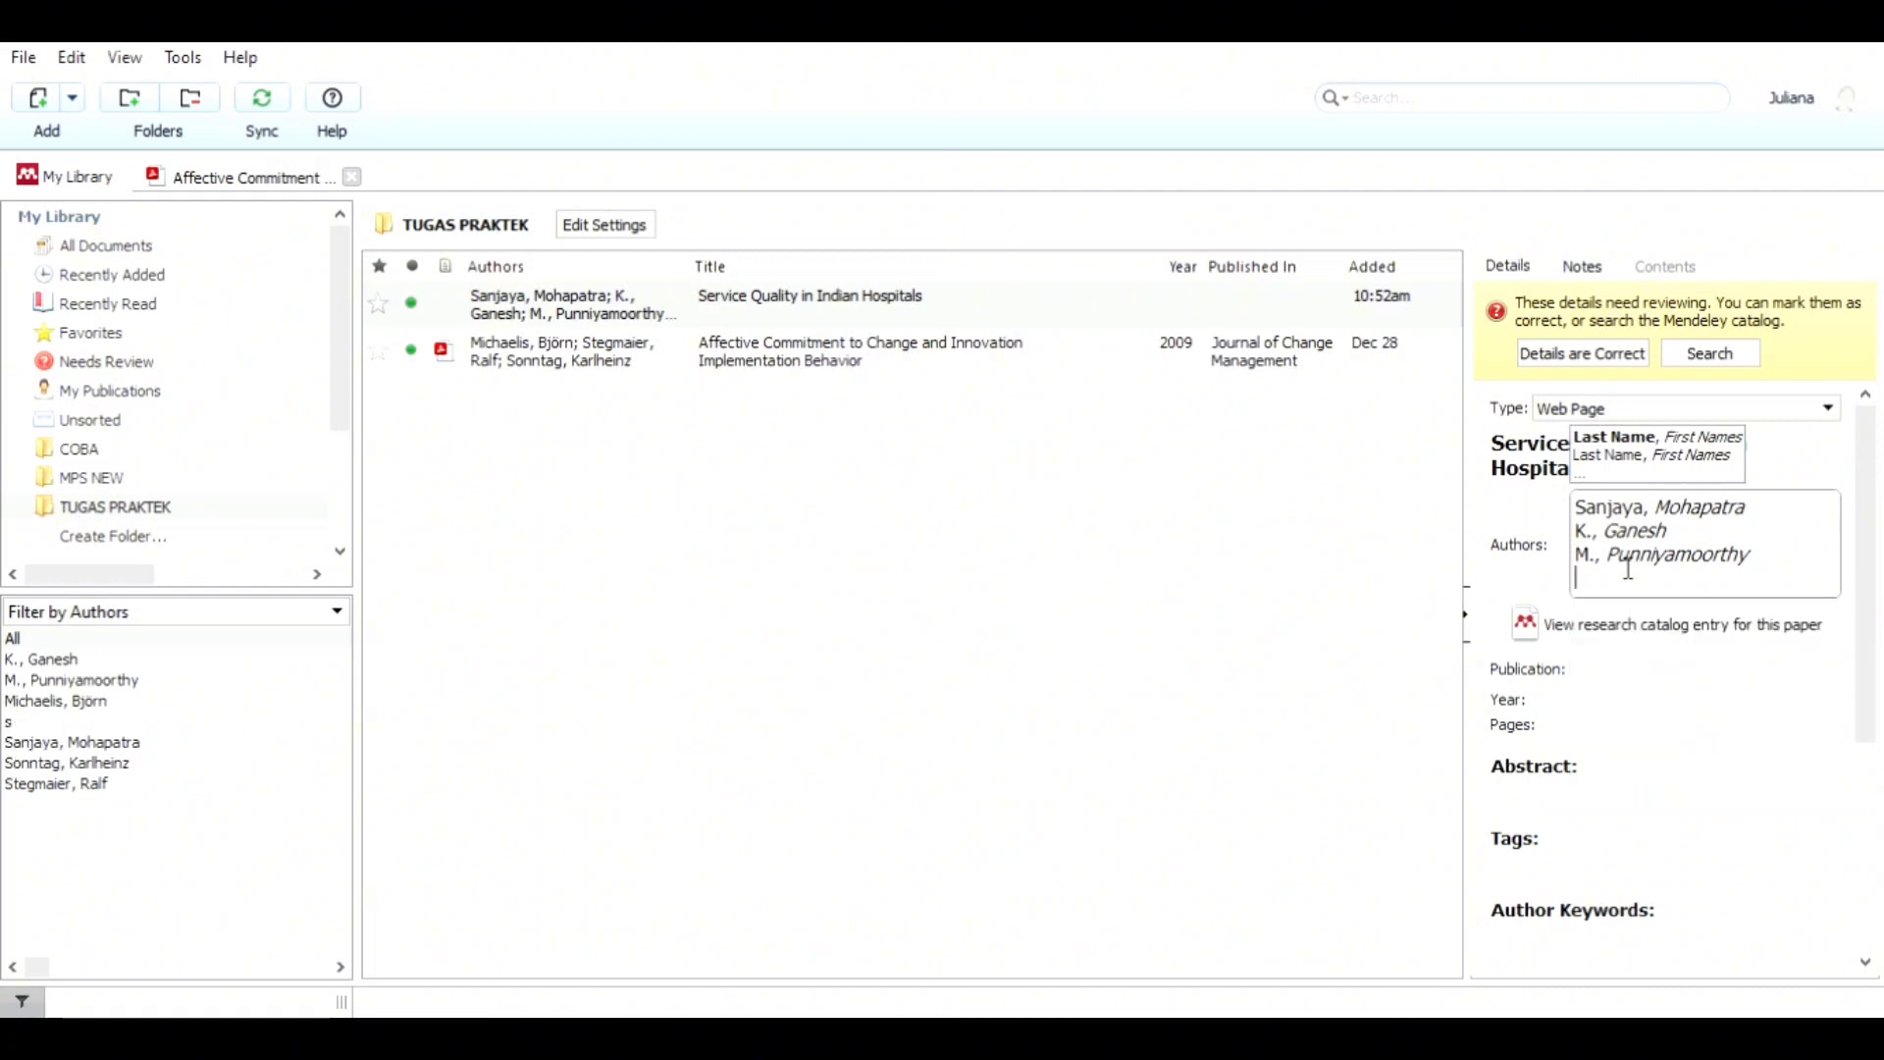
type("Susmit")
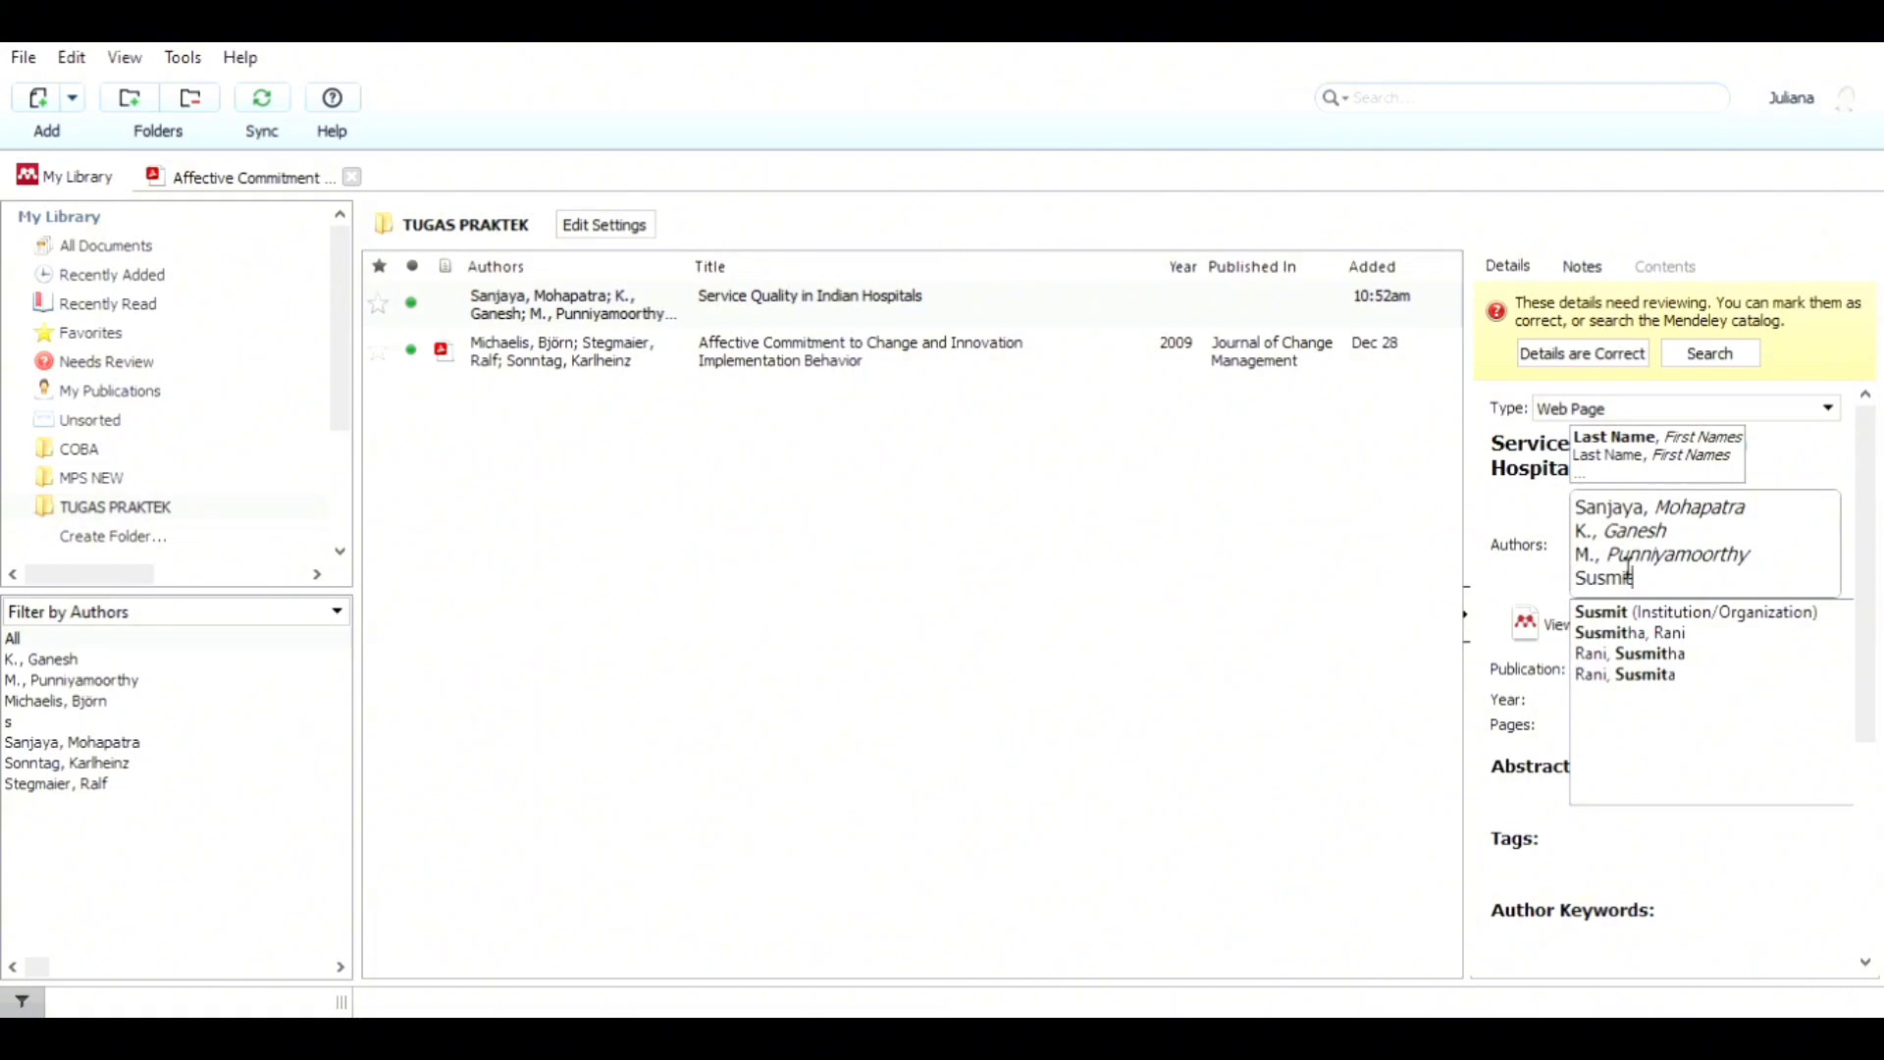
type("ha")
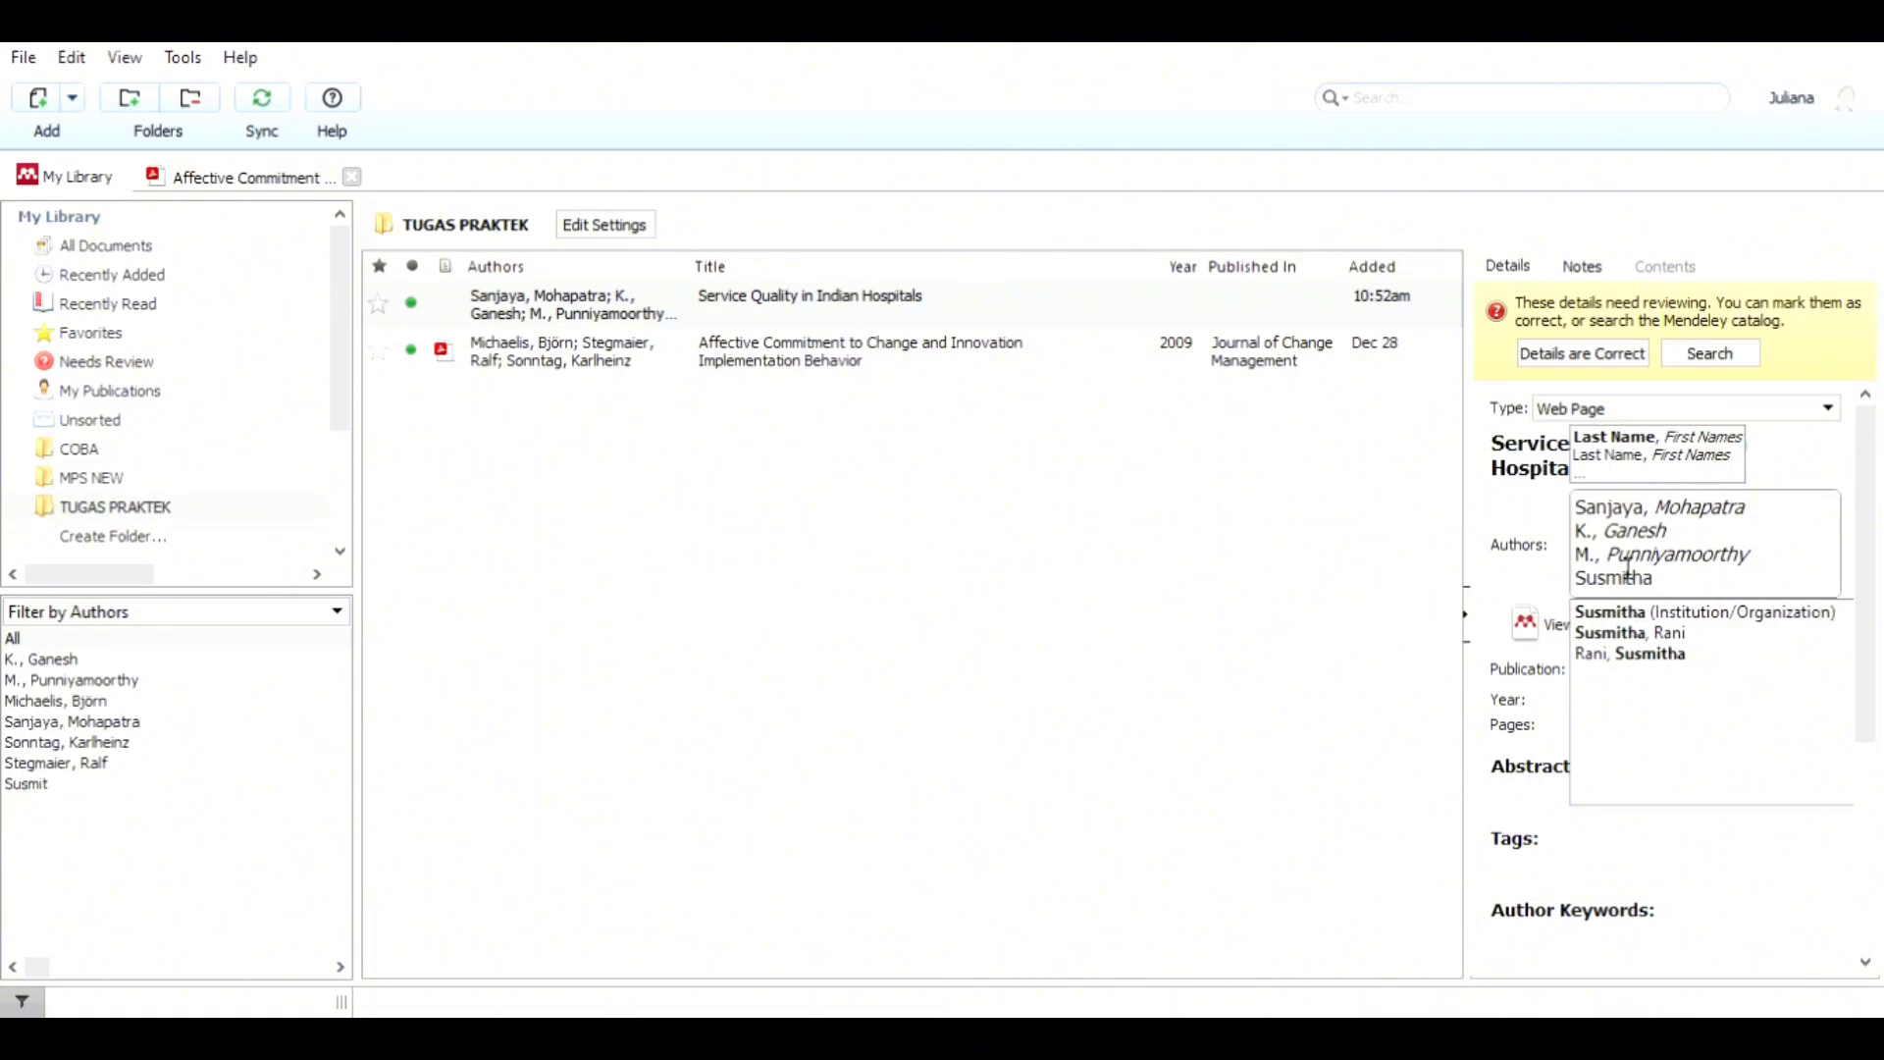
type(" Rani")
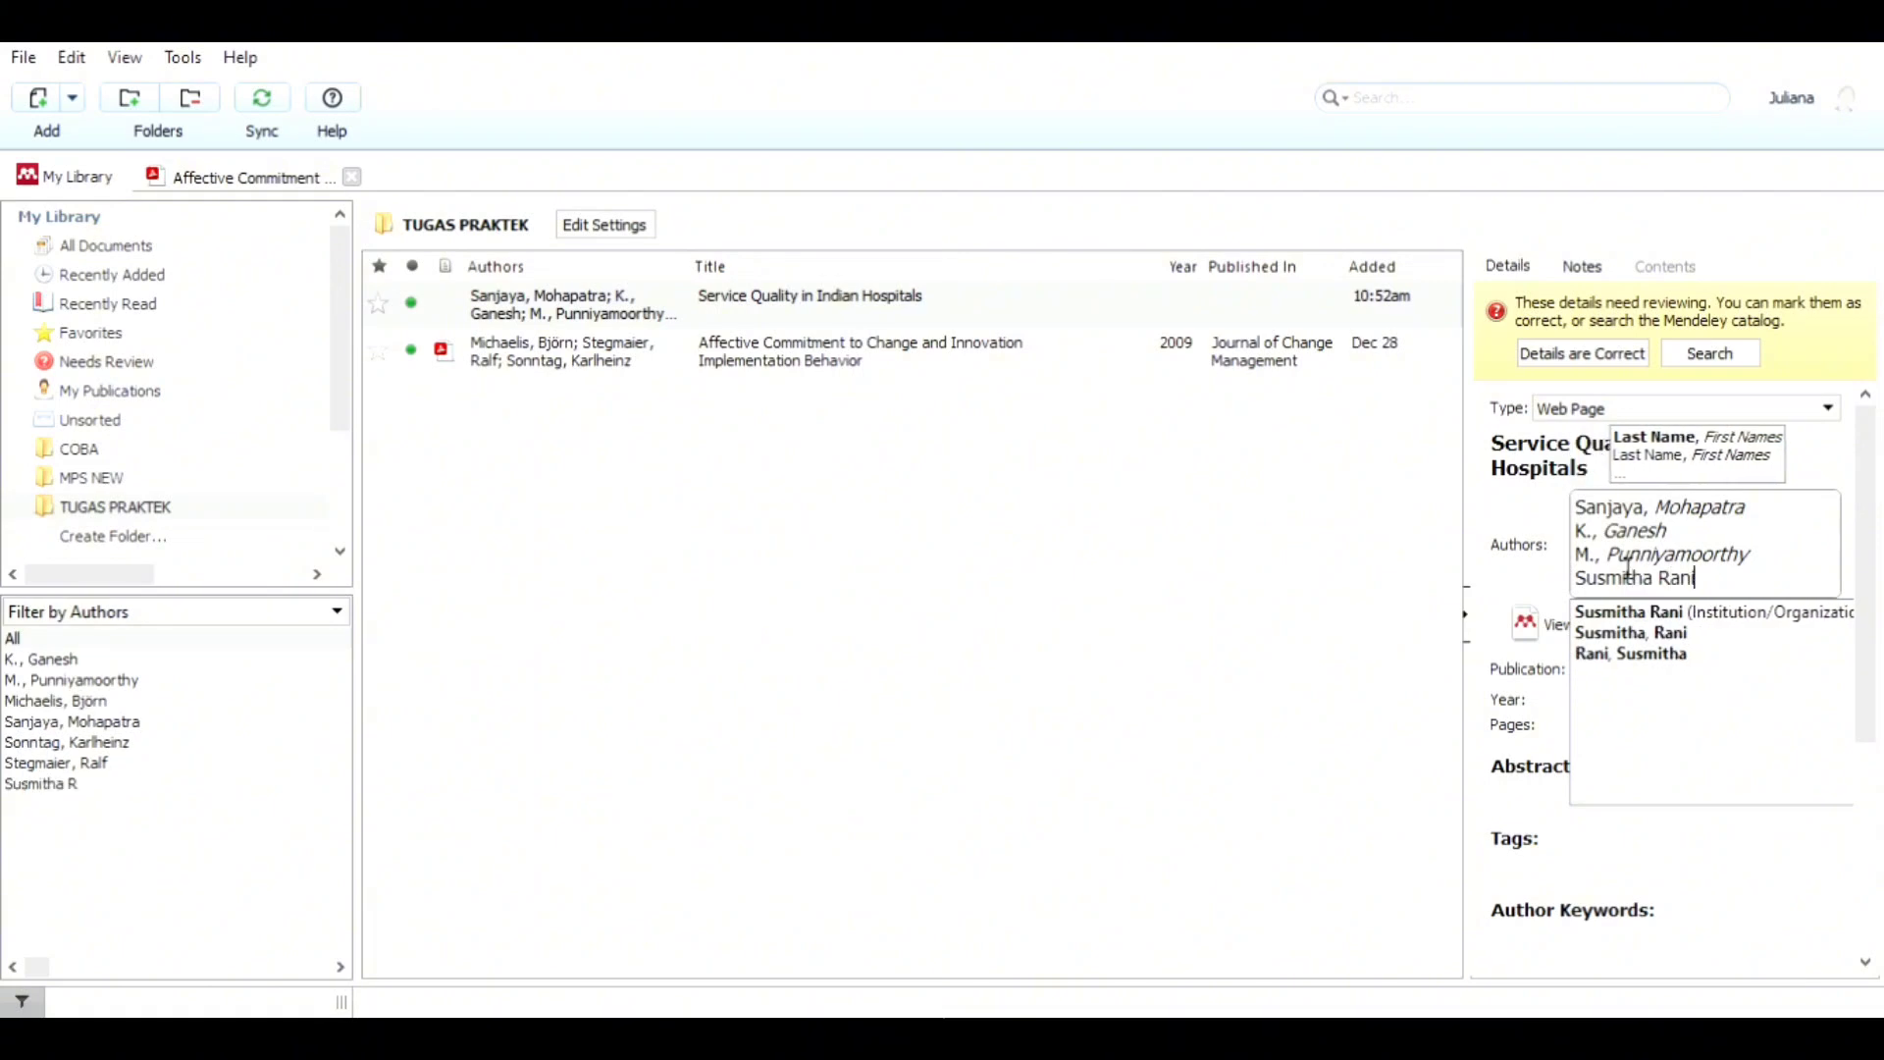
left_click(1631, 654)
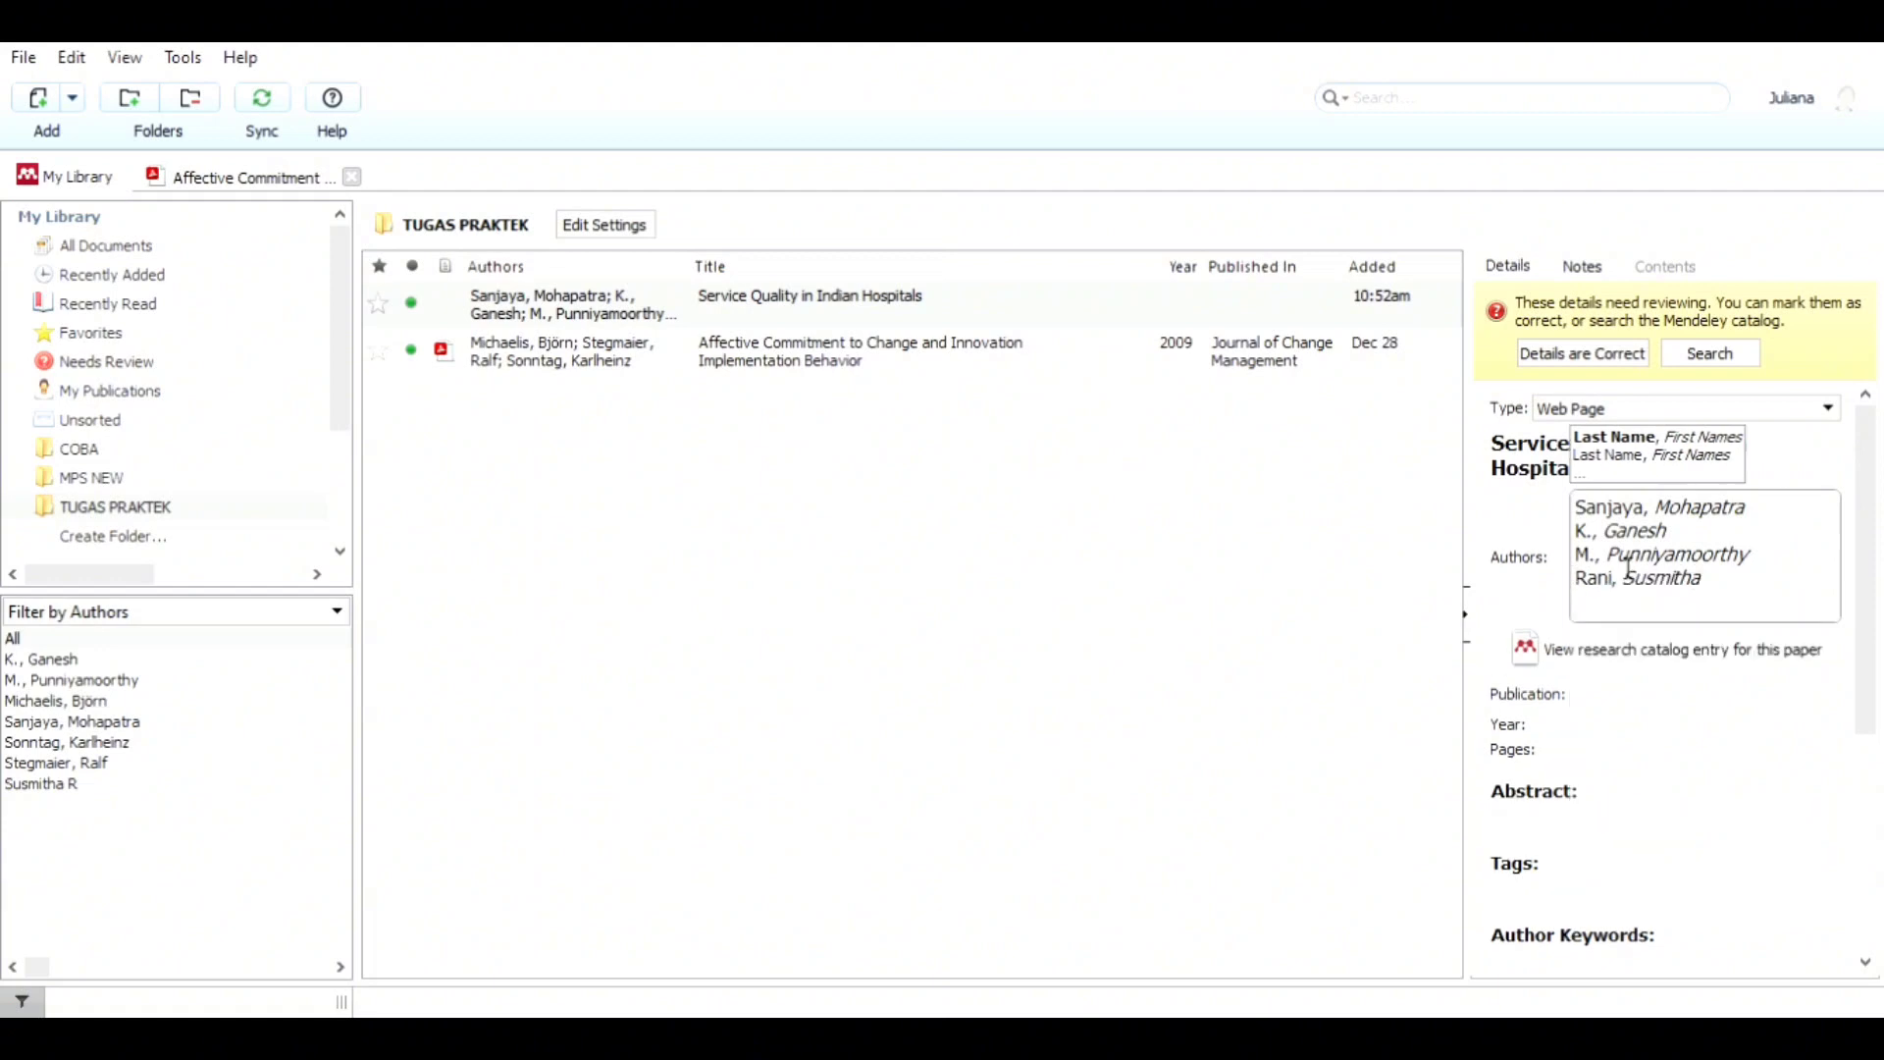
left_click(1787, 802)
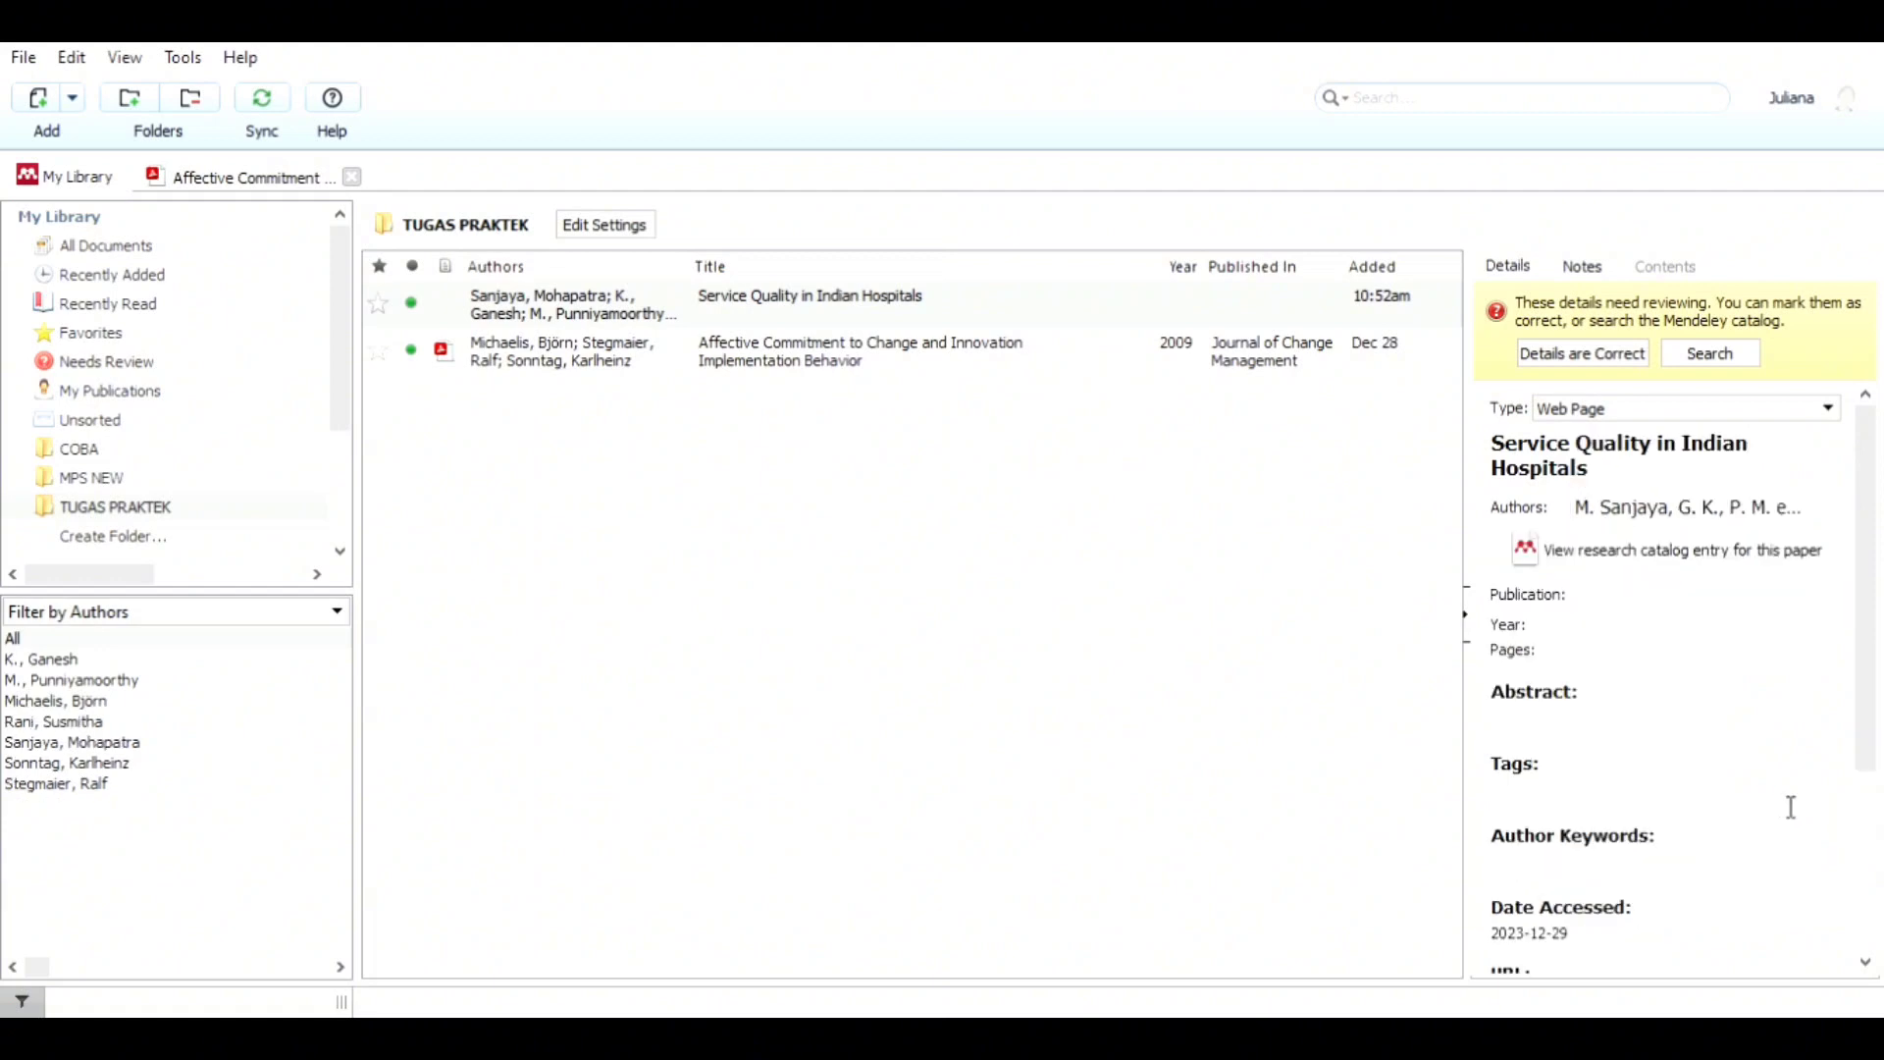
Set the publication of the "Service Quality in Indian Hospitals" entry to "18 Oktober".
left_click(1674, 618)
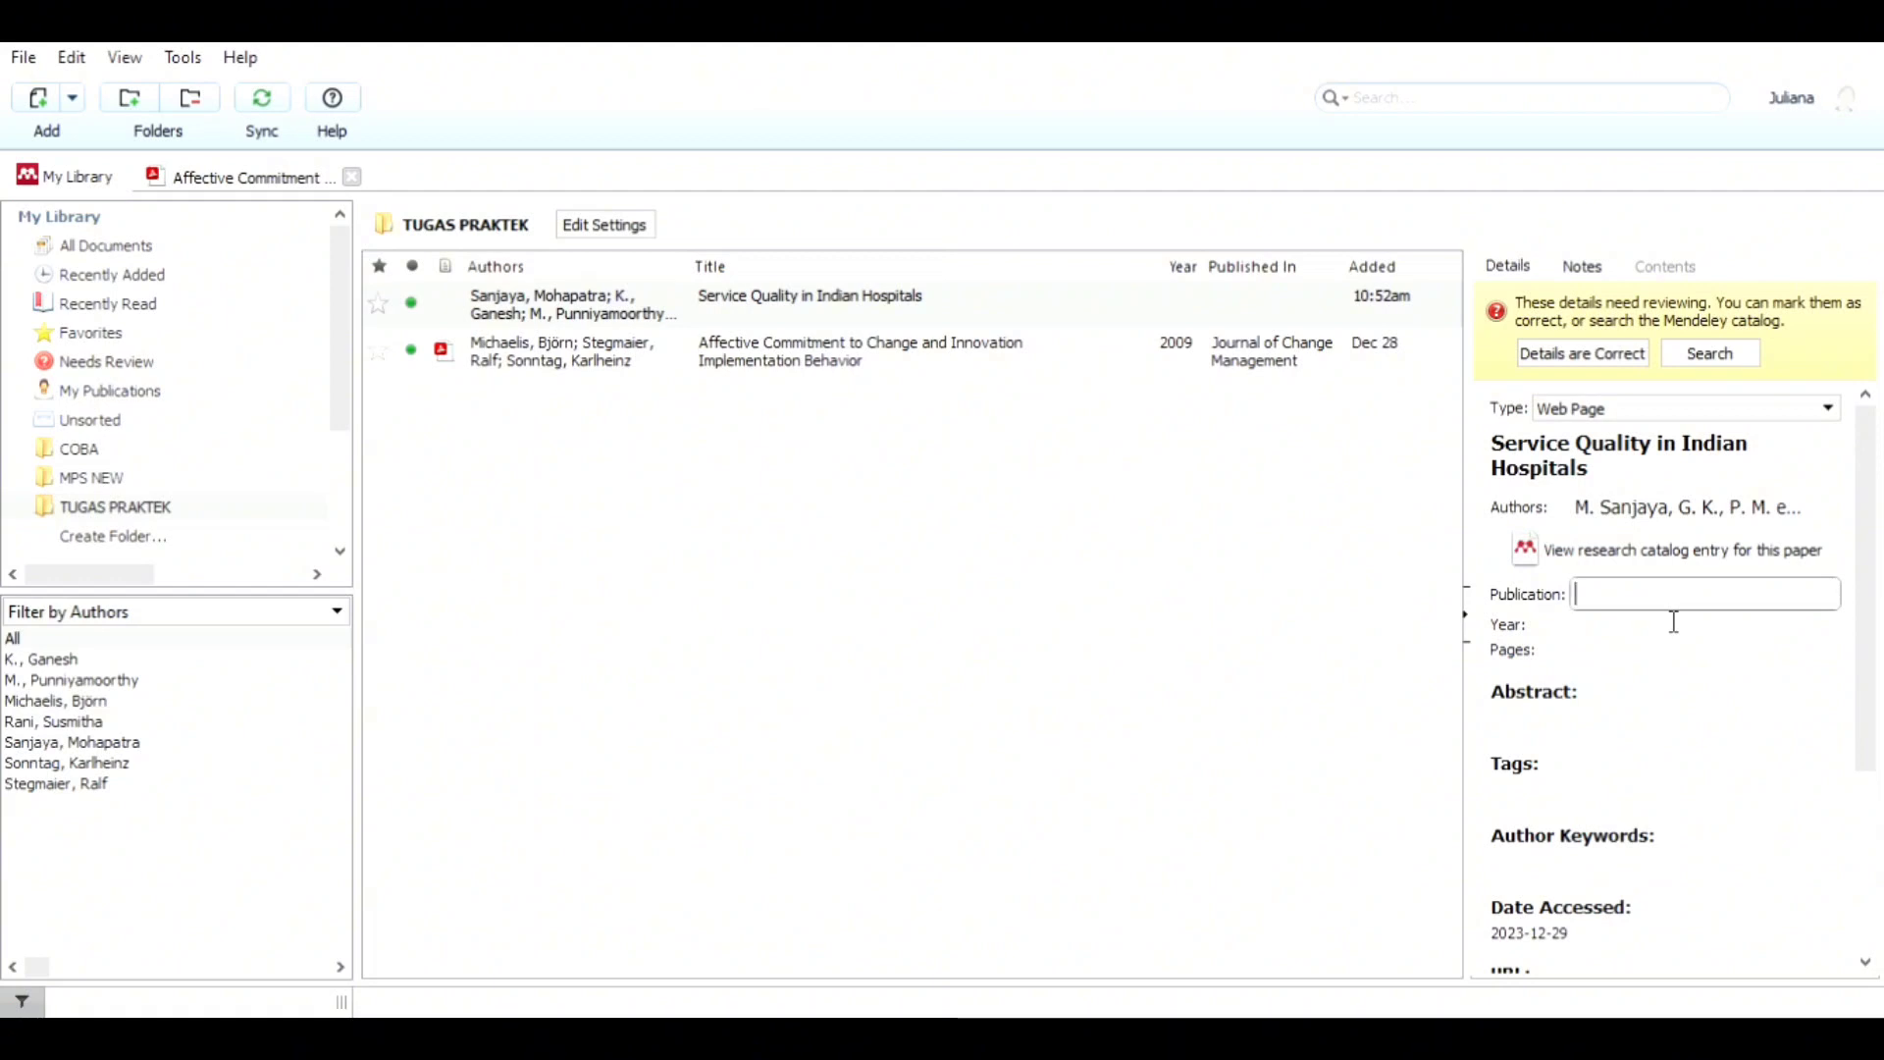
type("1")
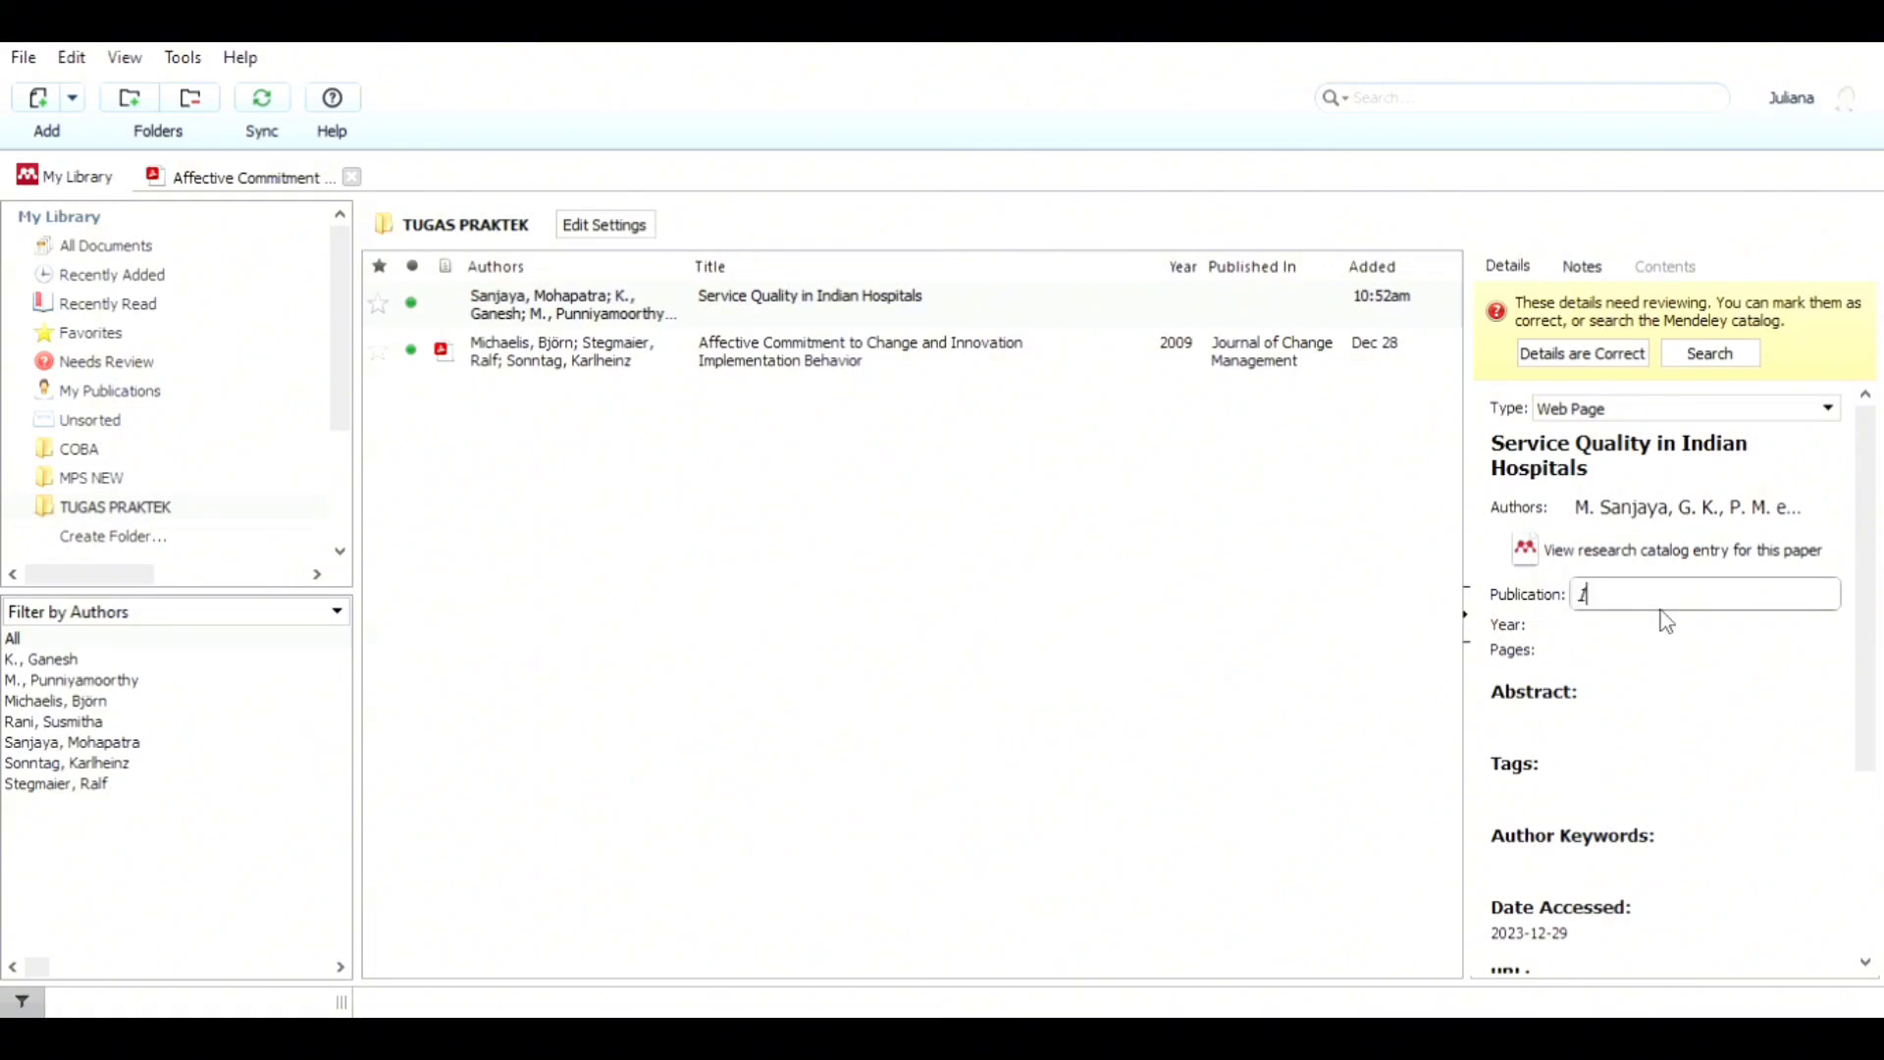
type("8")
type(" G")
type("ktobe")
type("r")
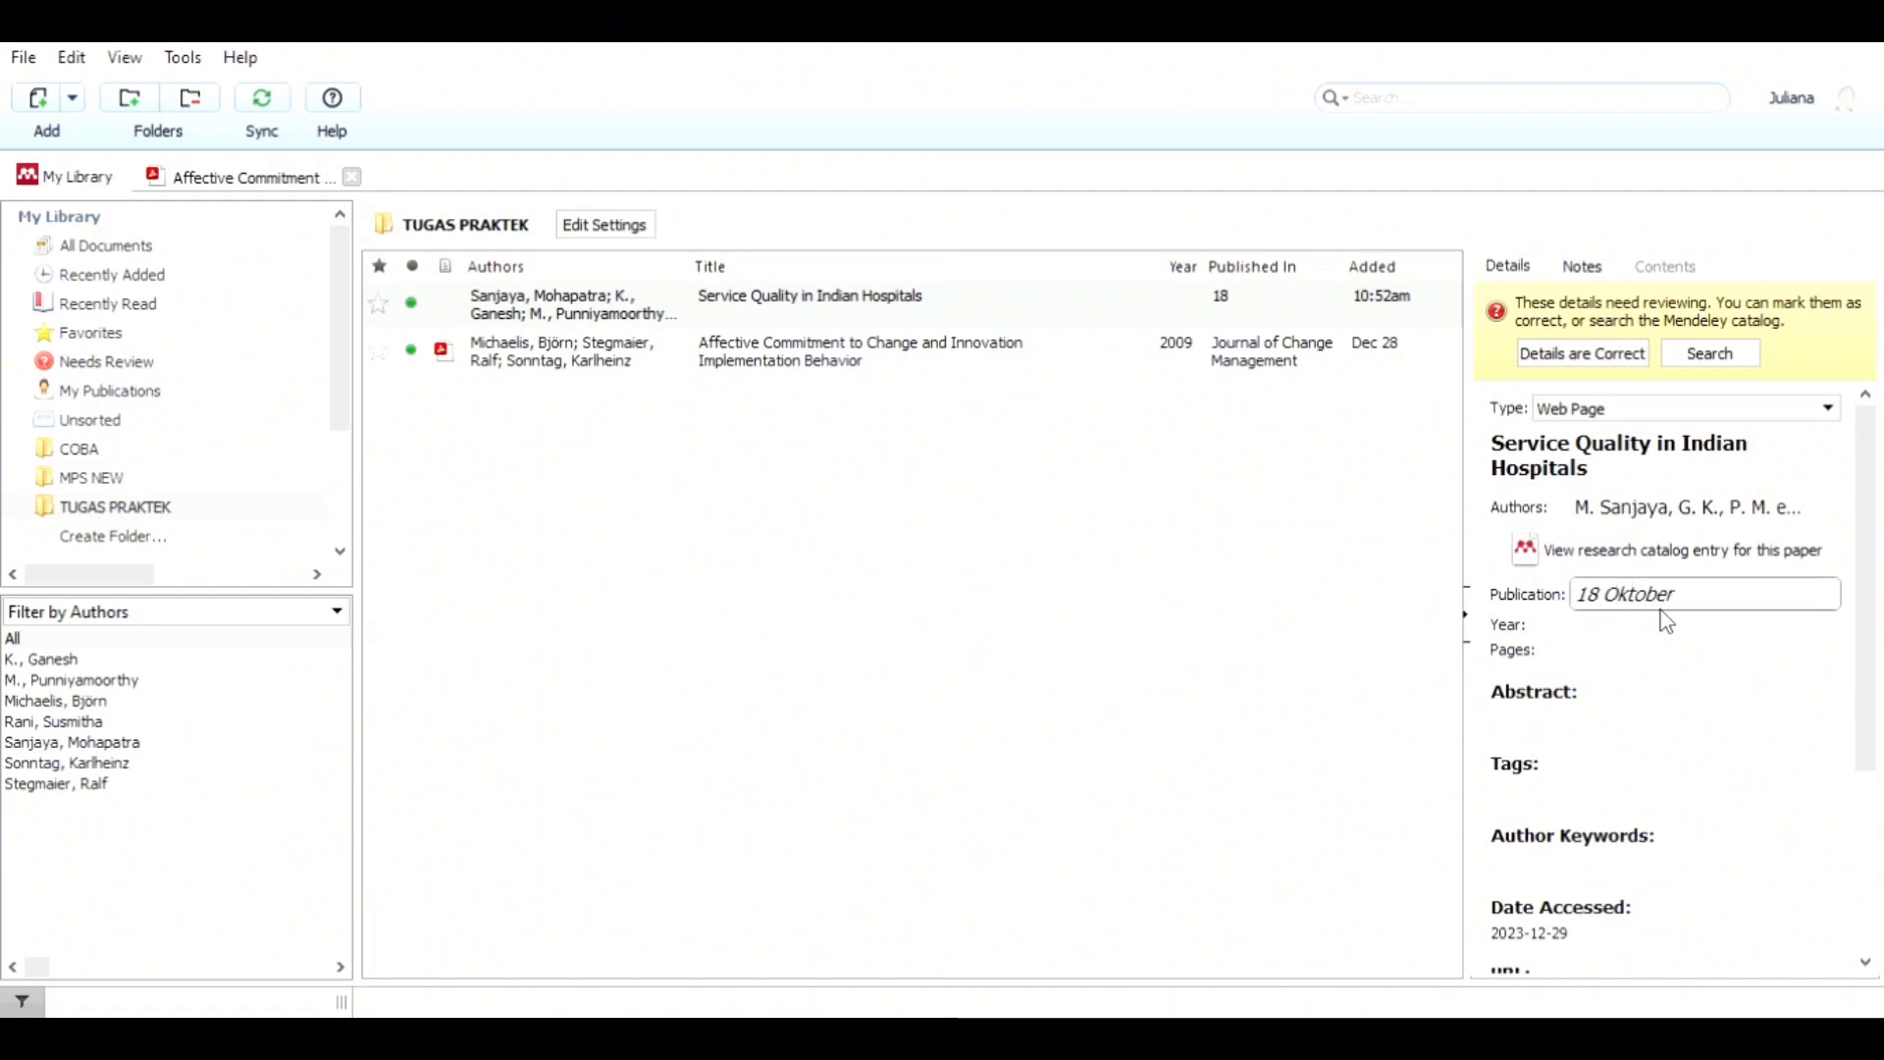
left_click(1609, 728)
Set the book entry's year to 2017 and its pages to 106.
left_click(1646, 646)
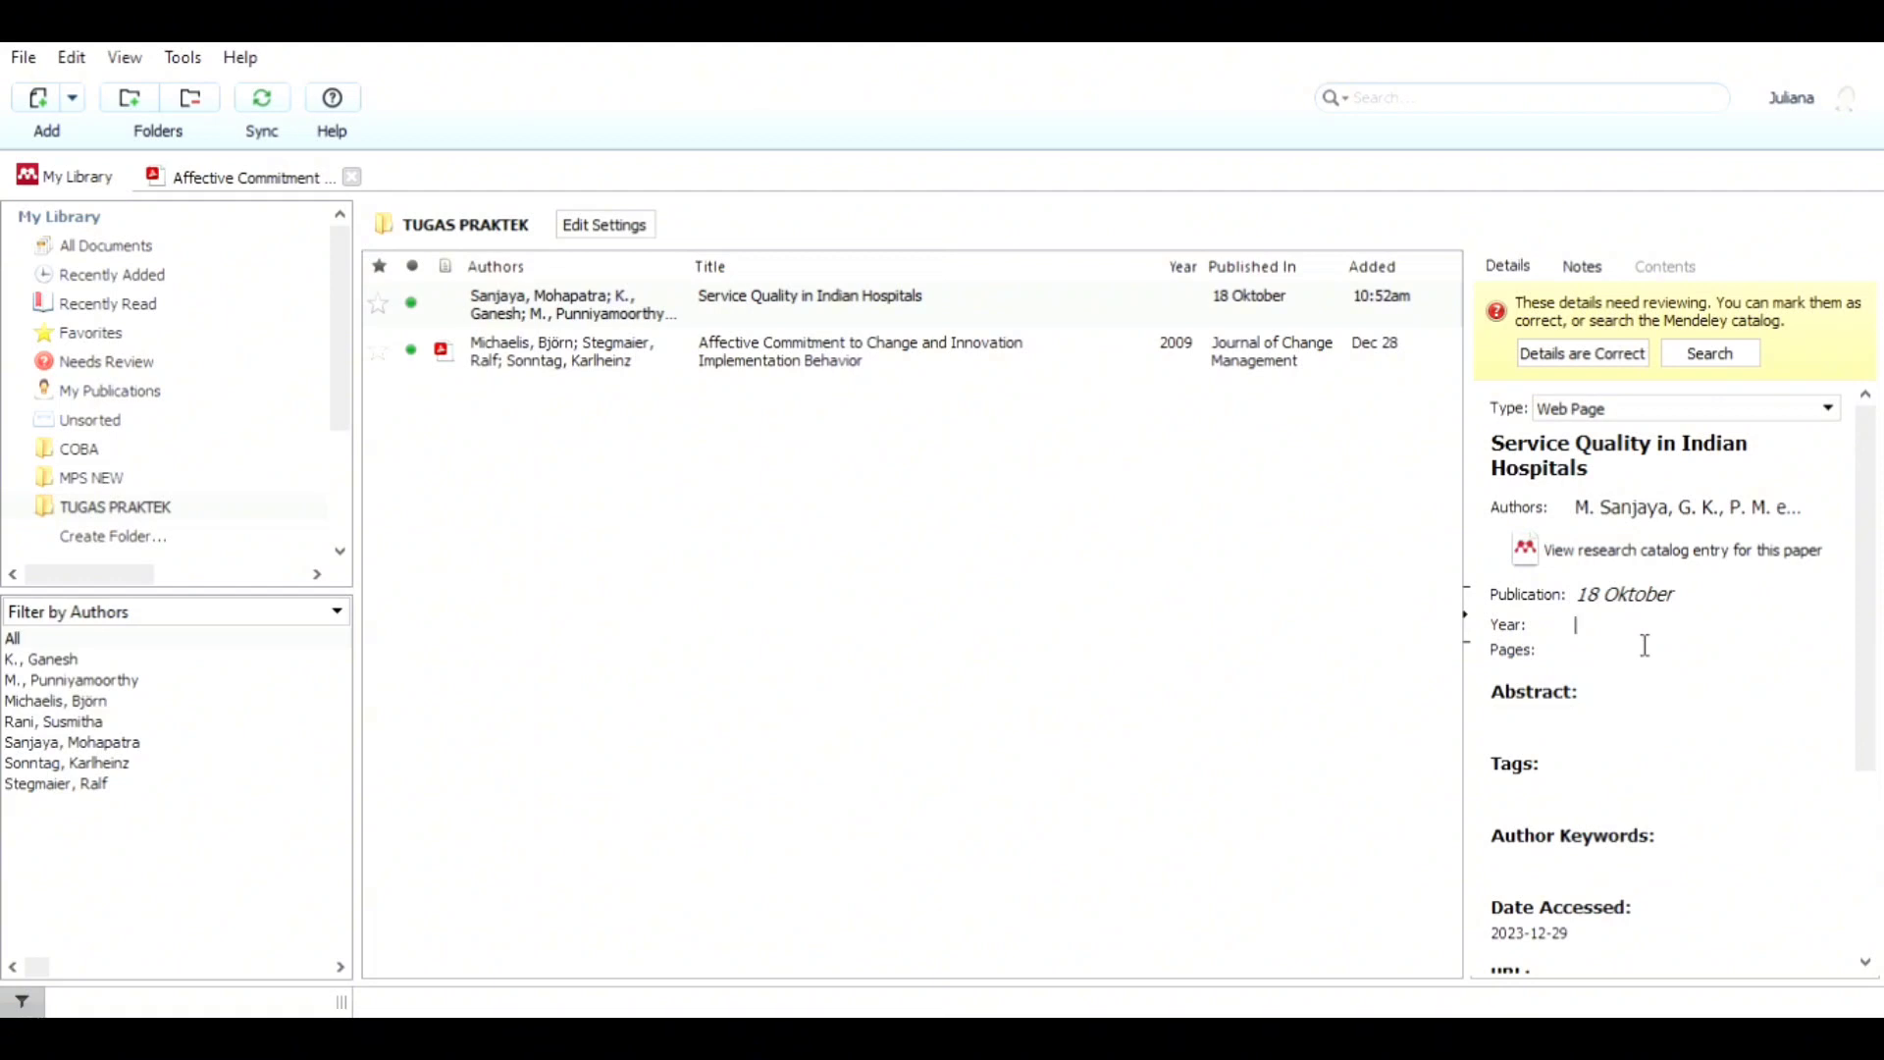
type("2017")
key("Return")
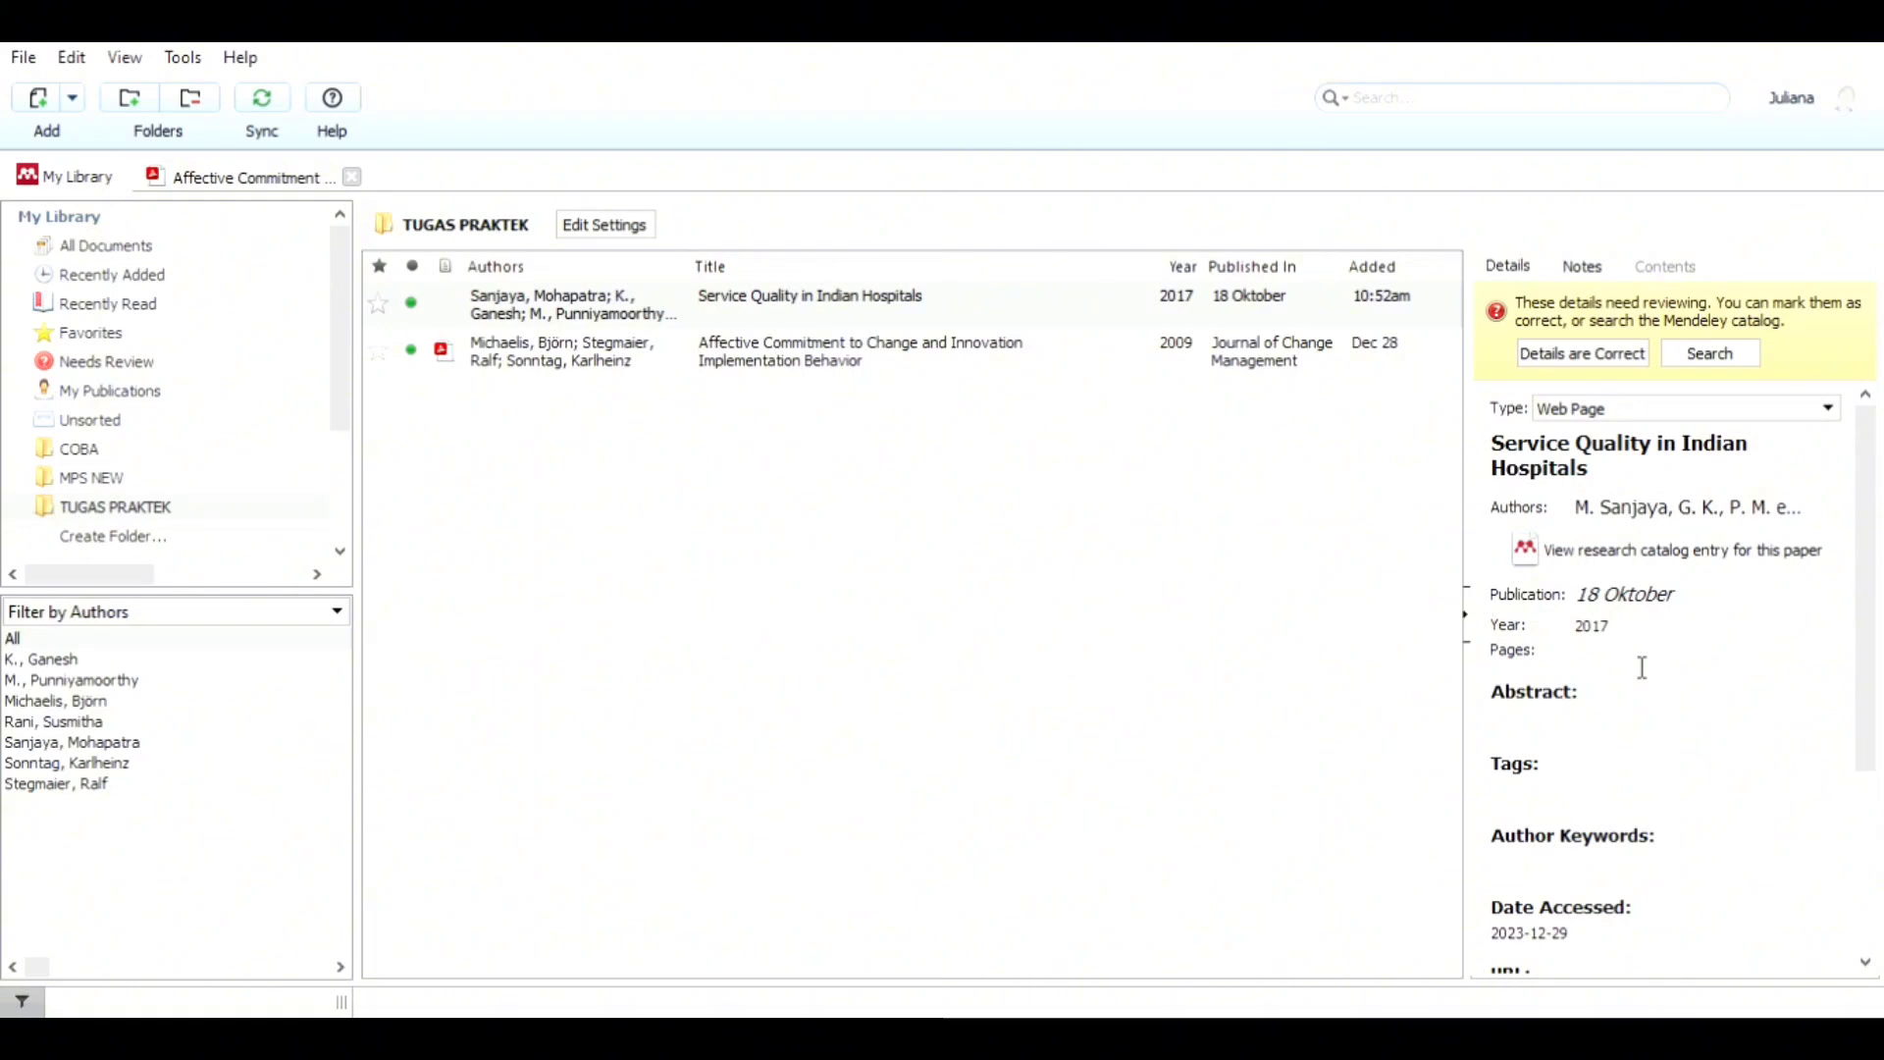
type("106")
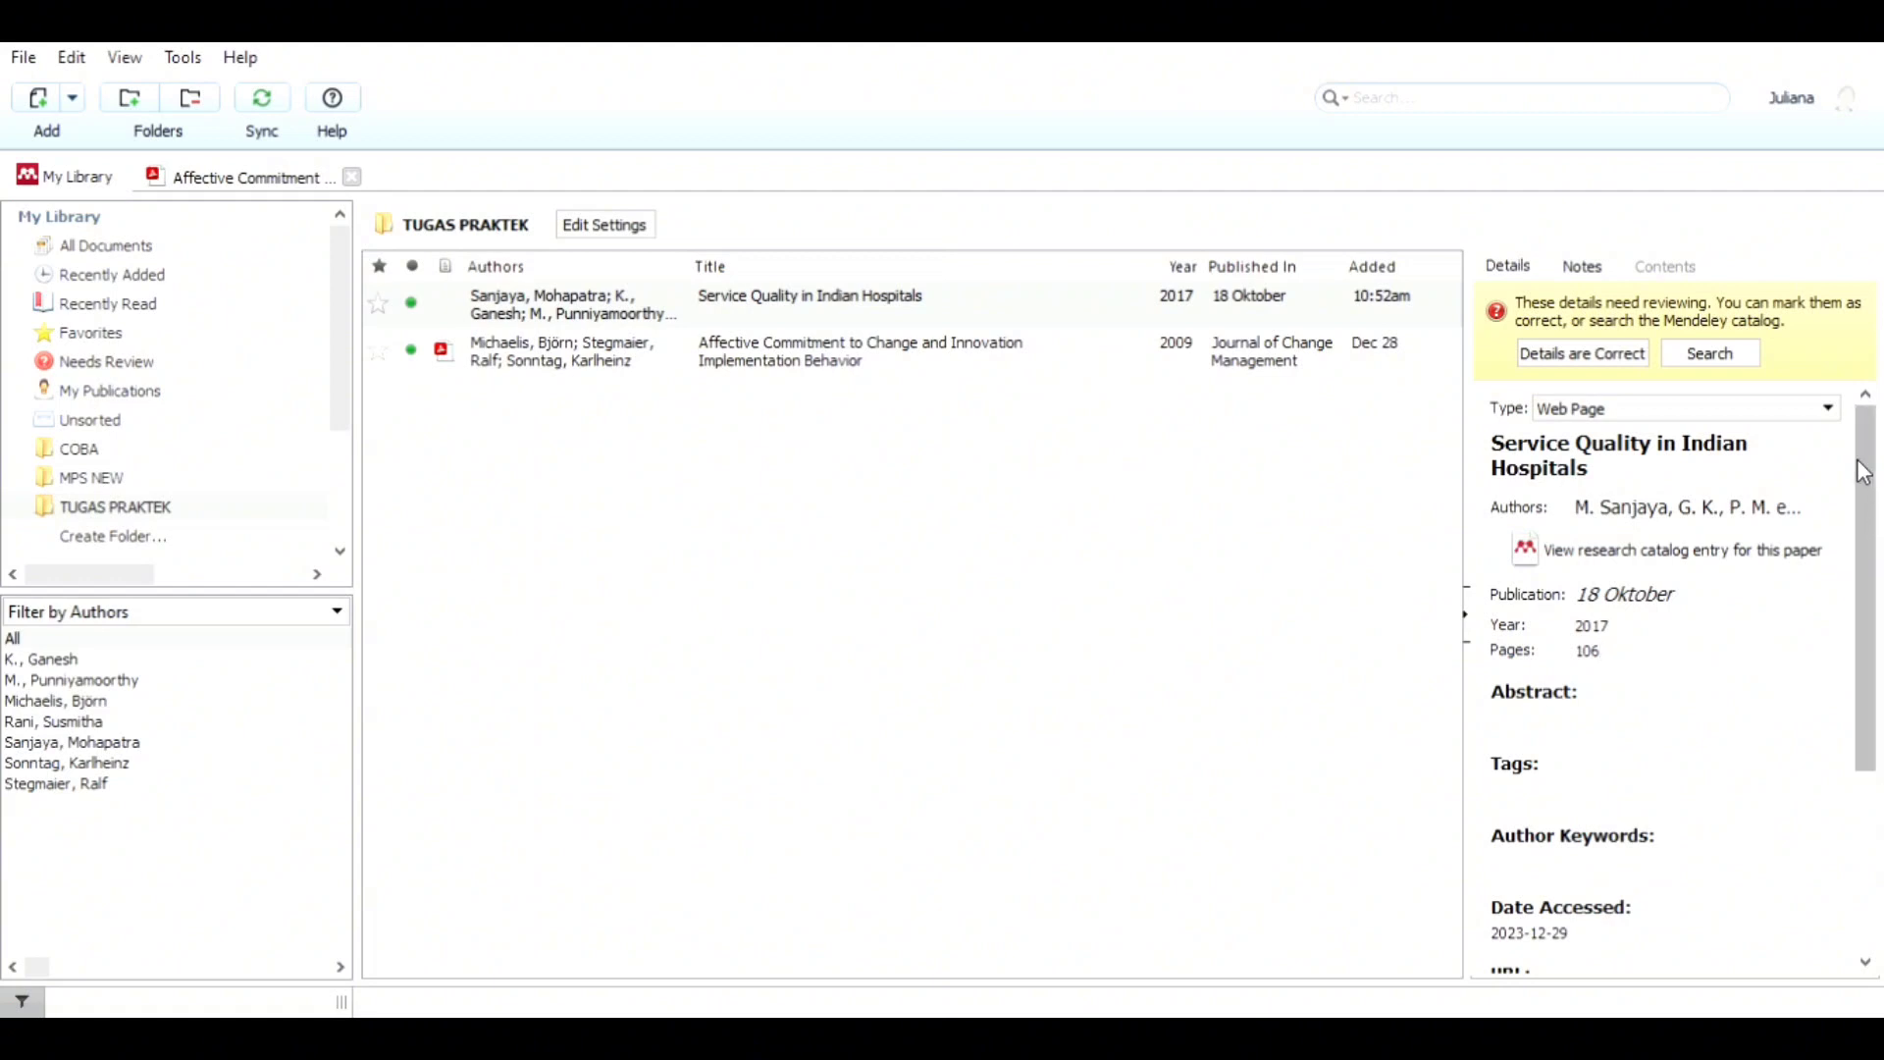
Paste the book's description, beginning "This book offers an elaborate and empirical look", into the entry's abstract.
scroll(1872, 581, "down", 1)
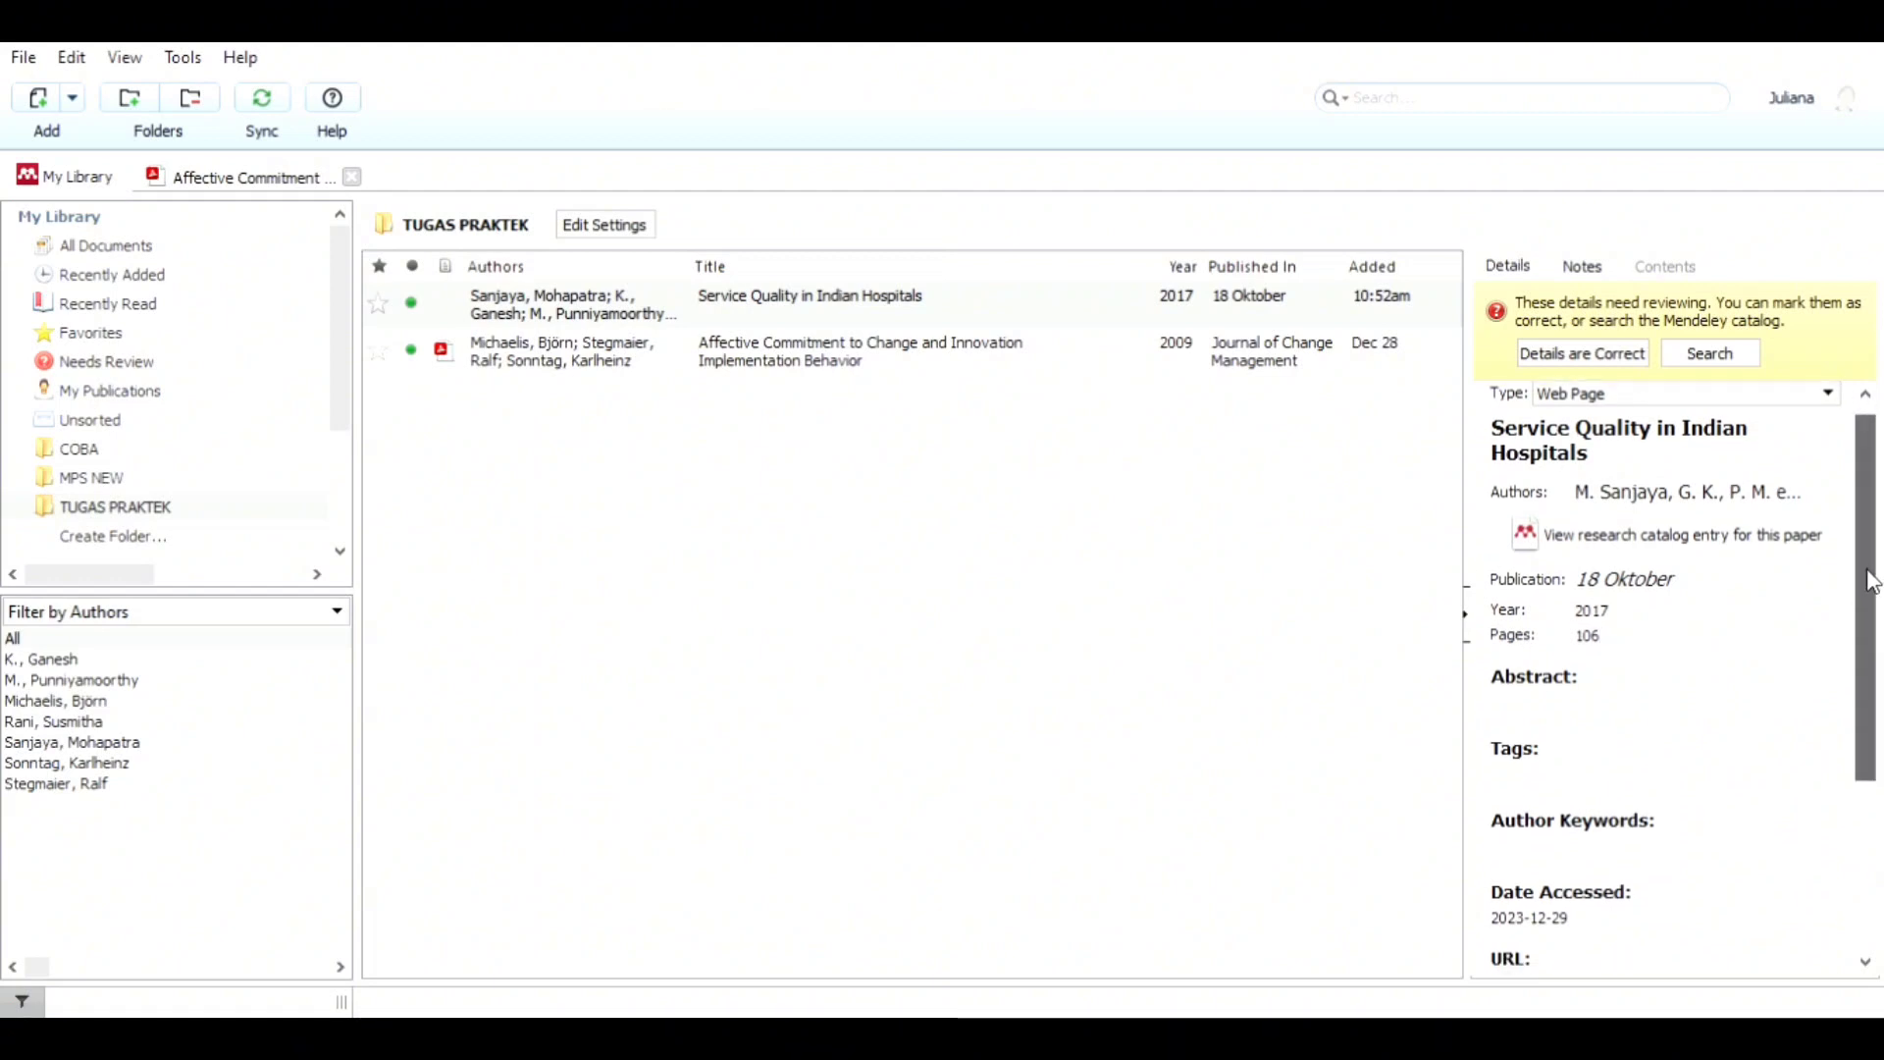
left_click_drag(1872, 580, 1867, 800)
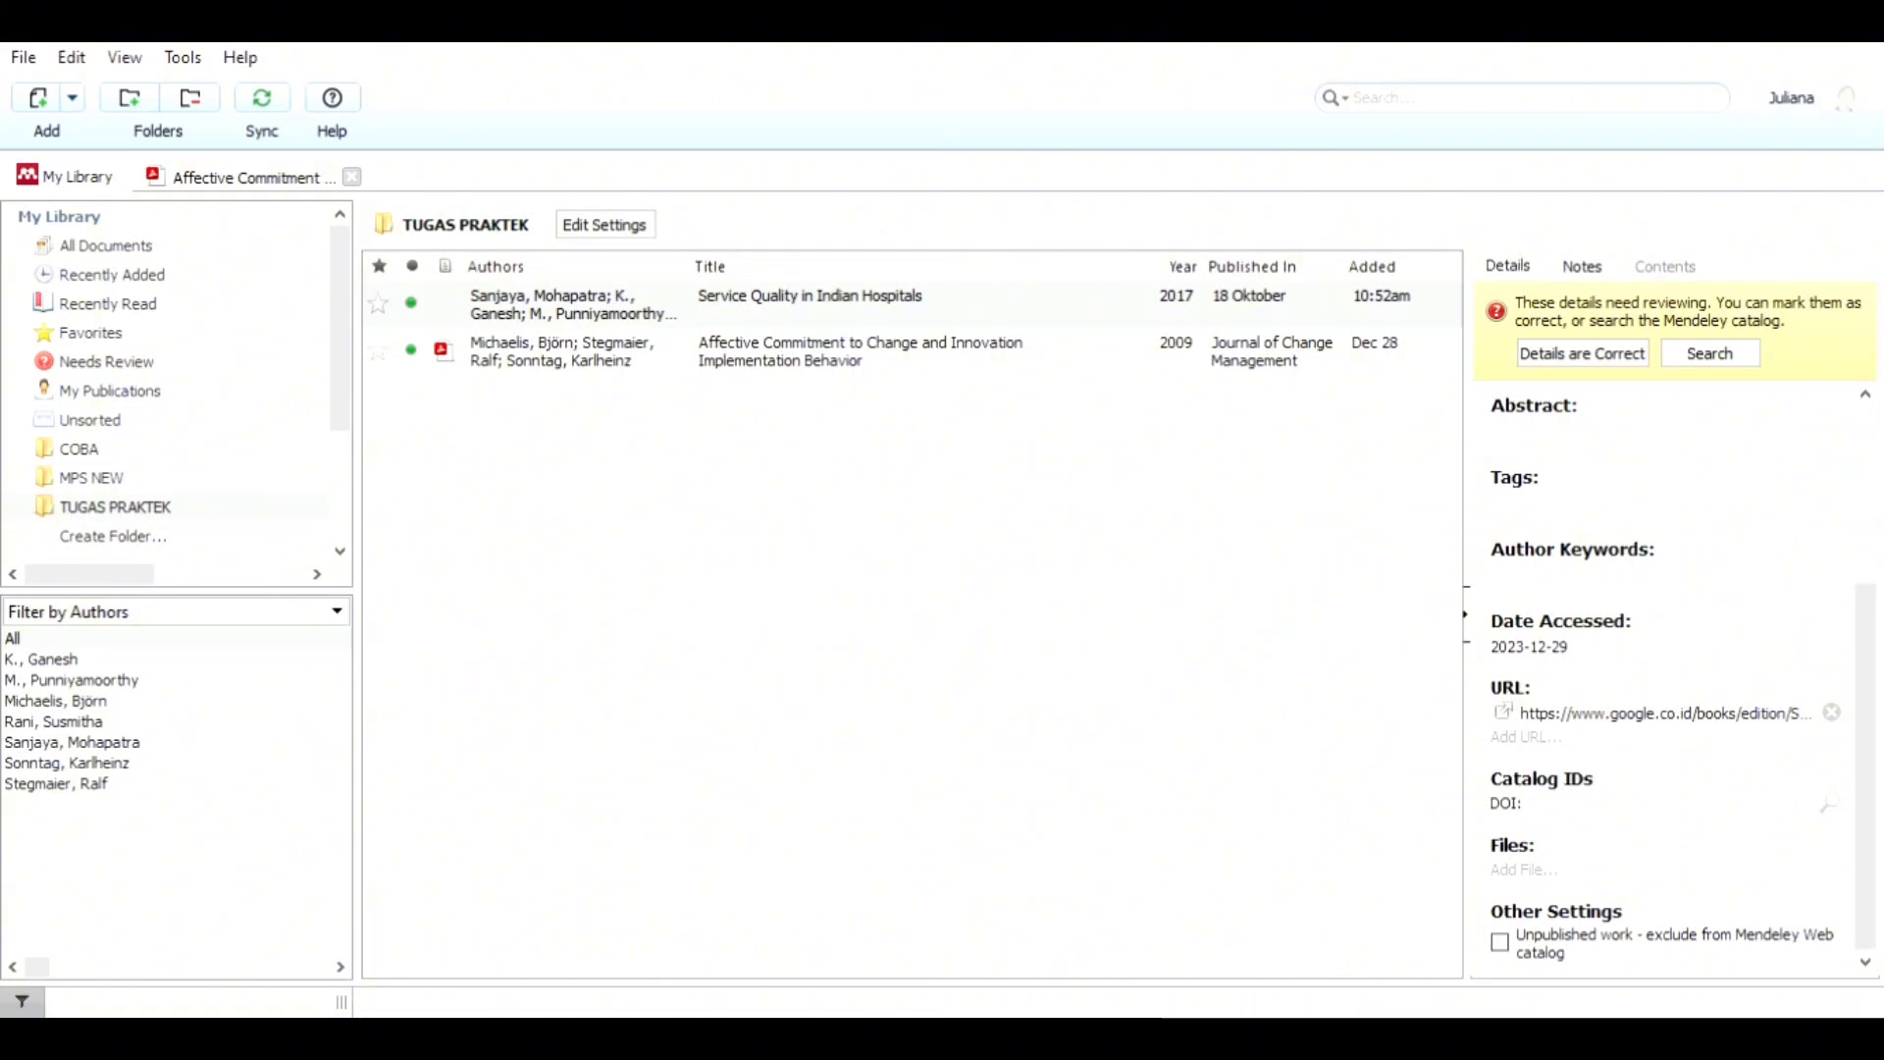
left_click(987, 1010)
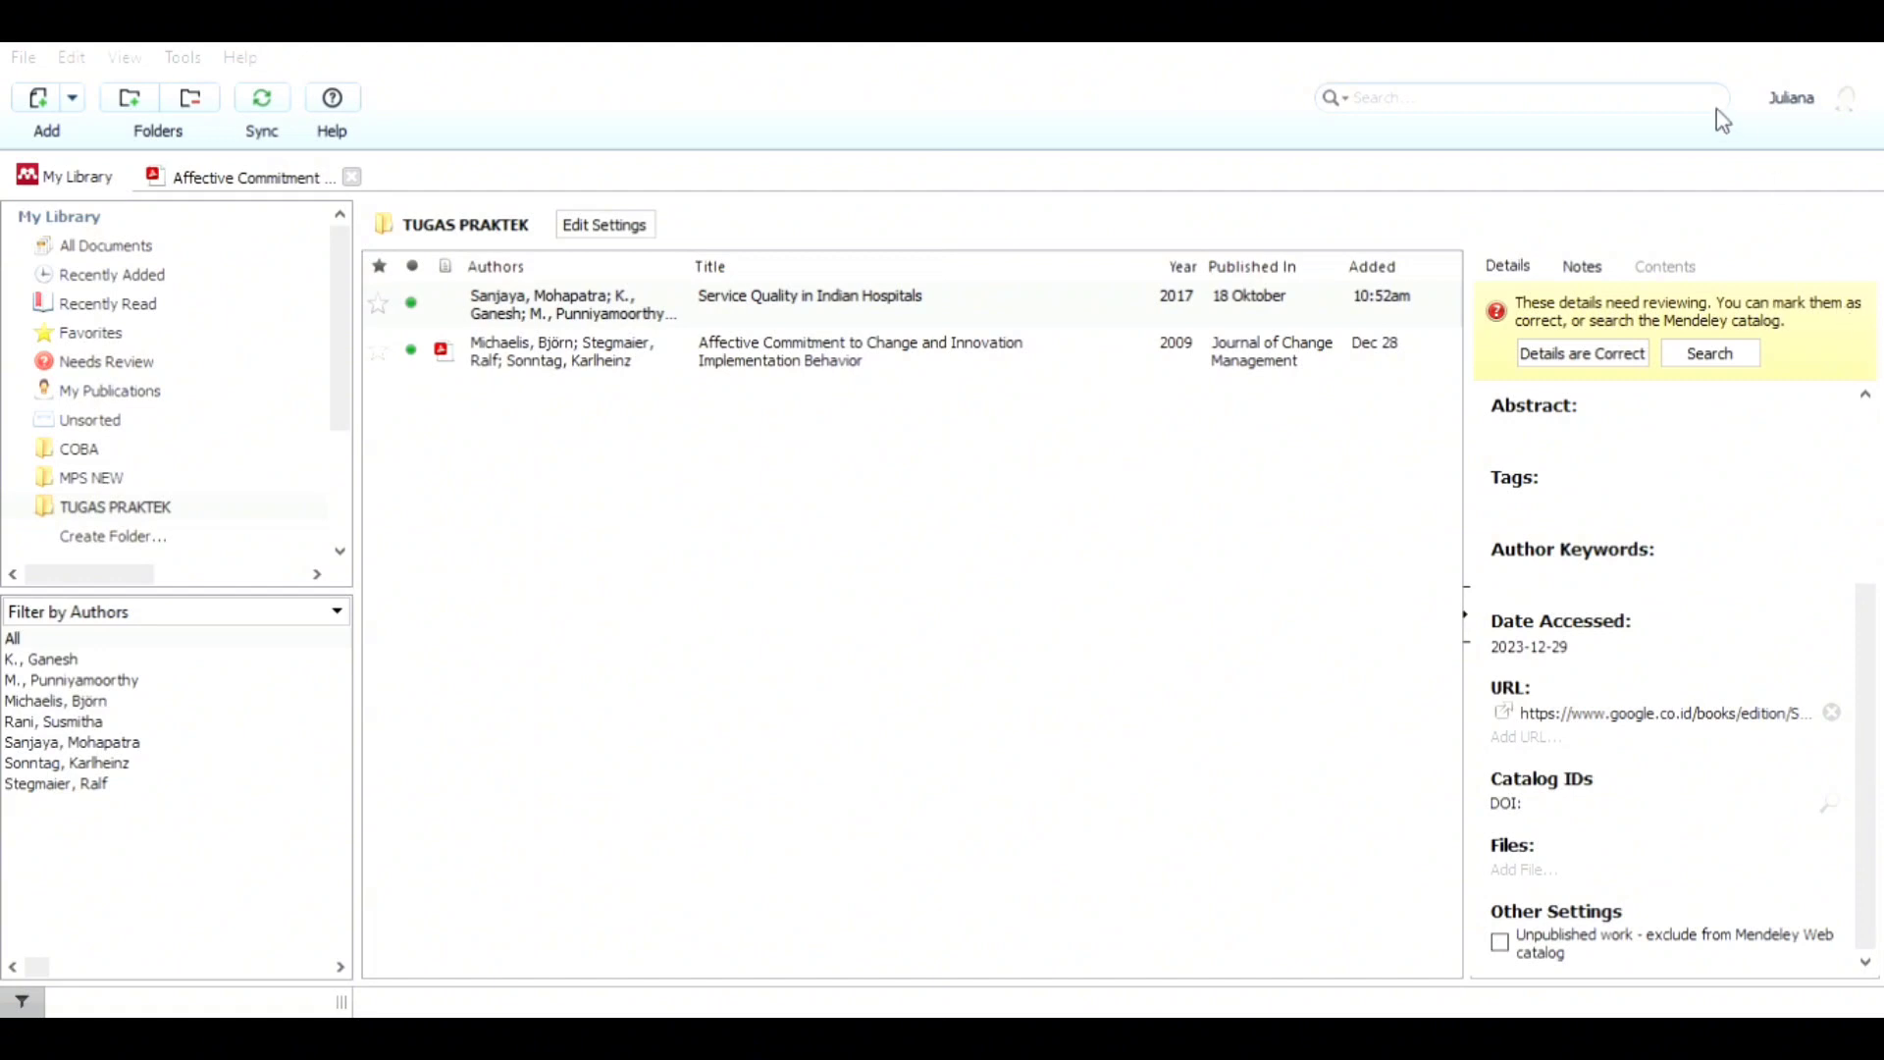
left_click(589, 420)
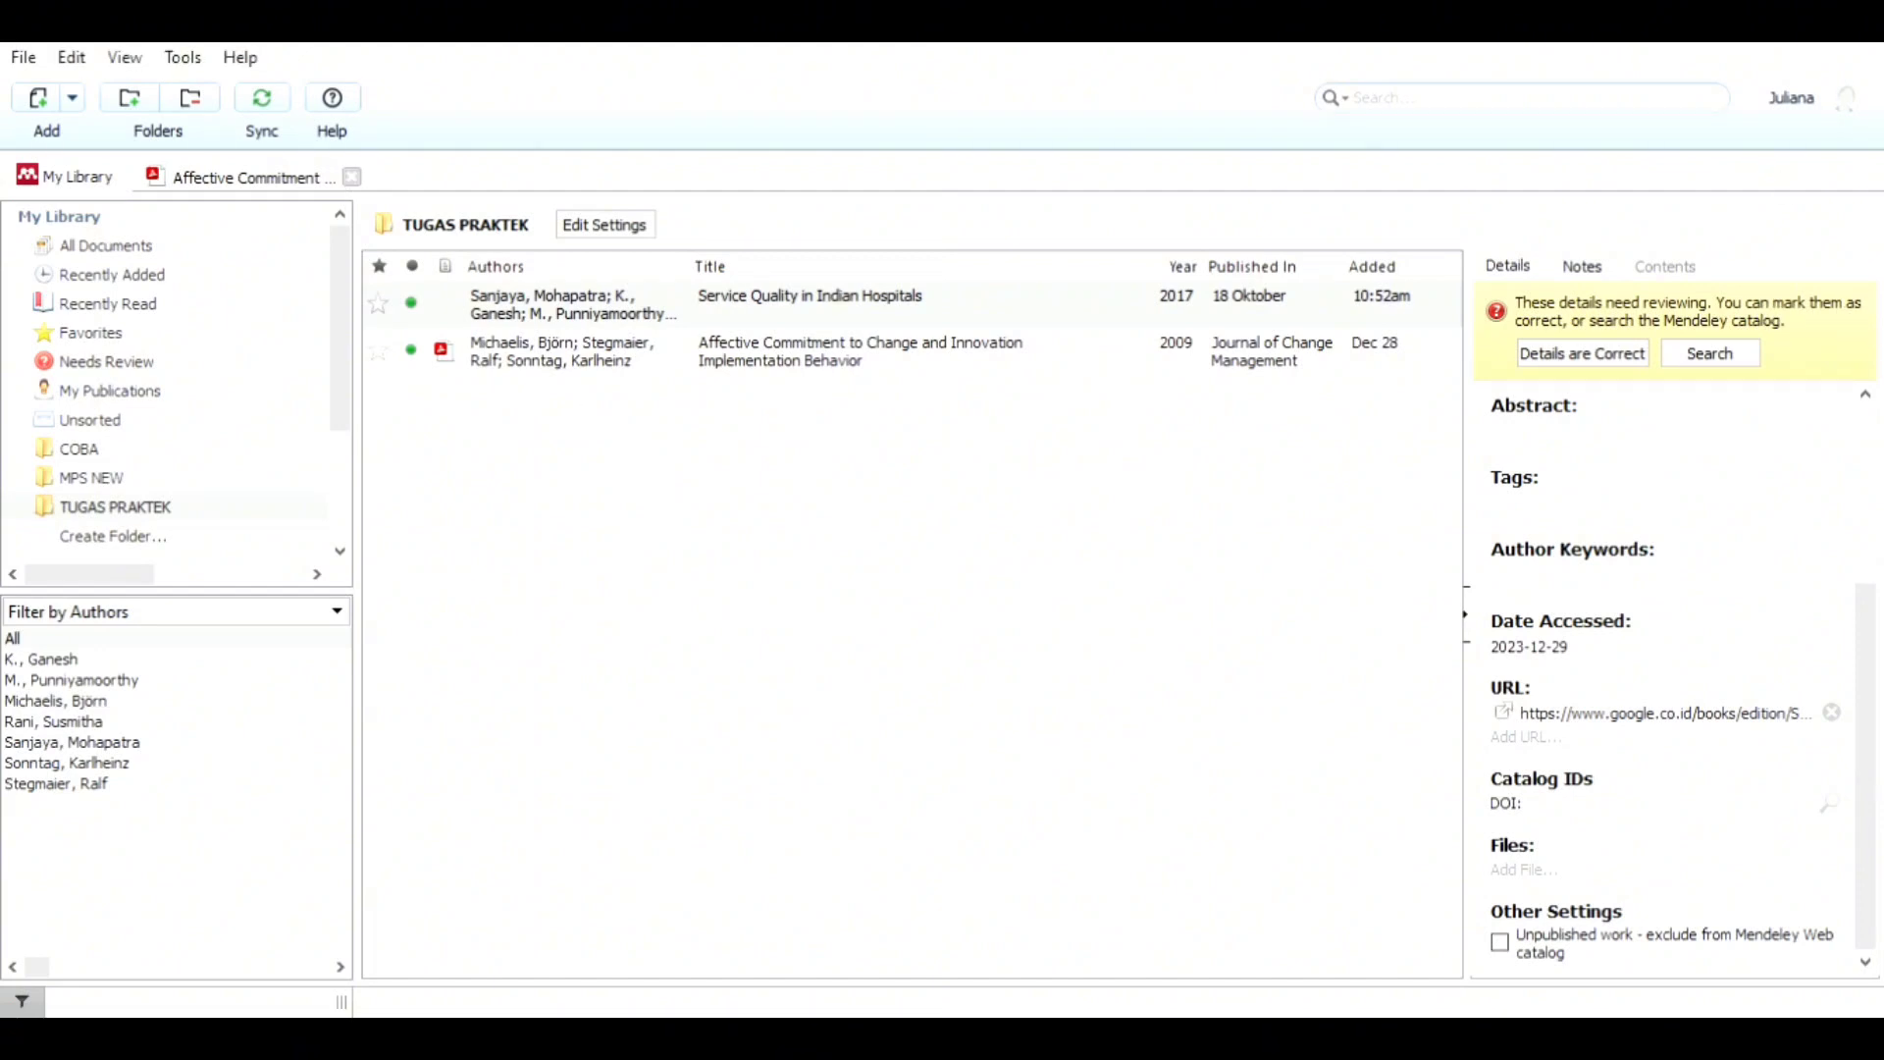
left_click(1653, 581)
left_click(1603, 447)
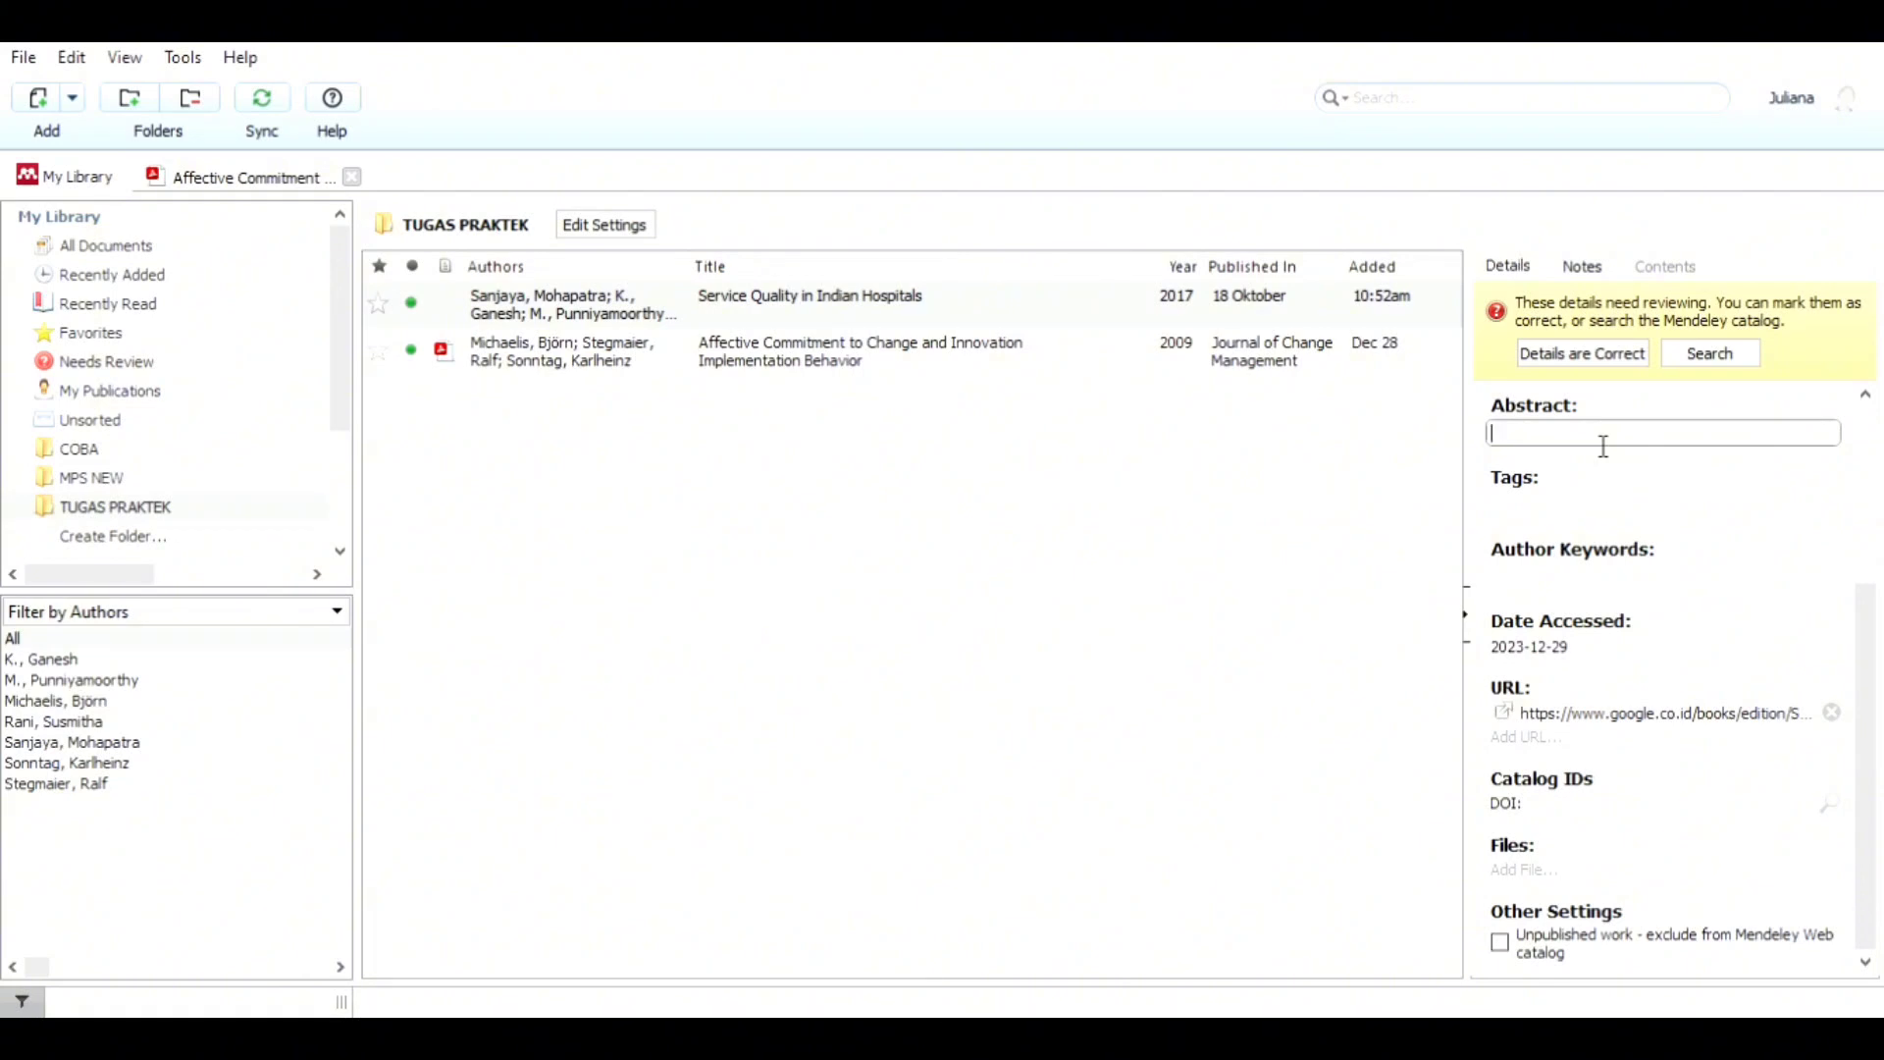
key("ctrl+v")
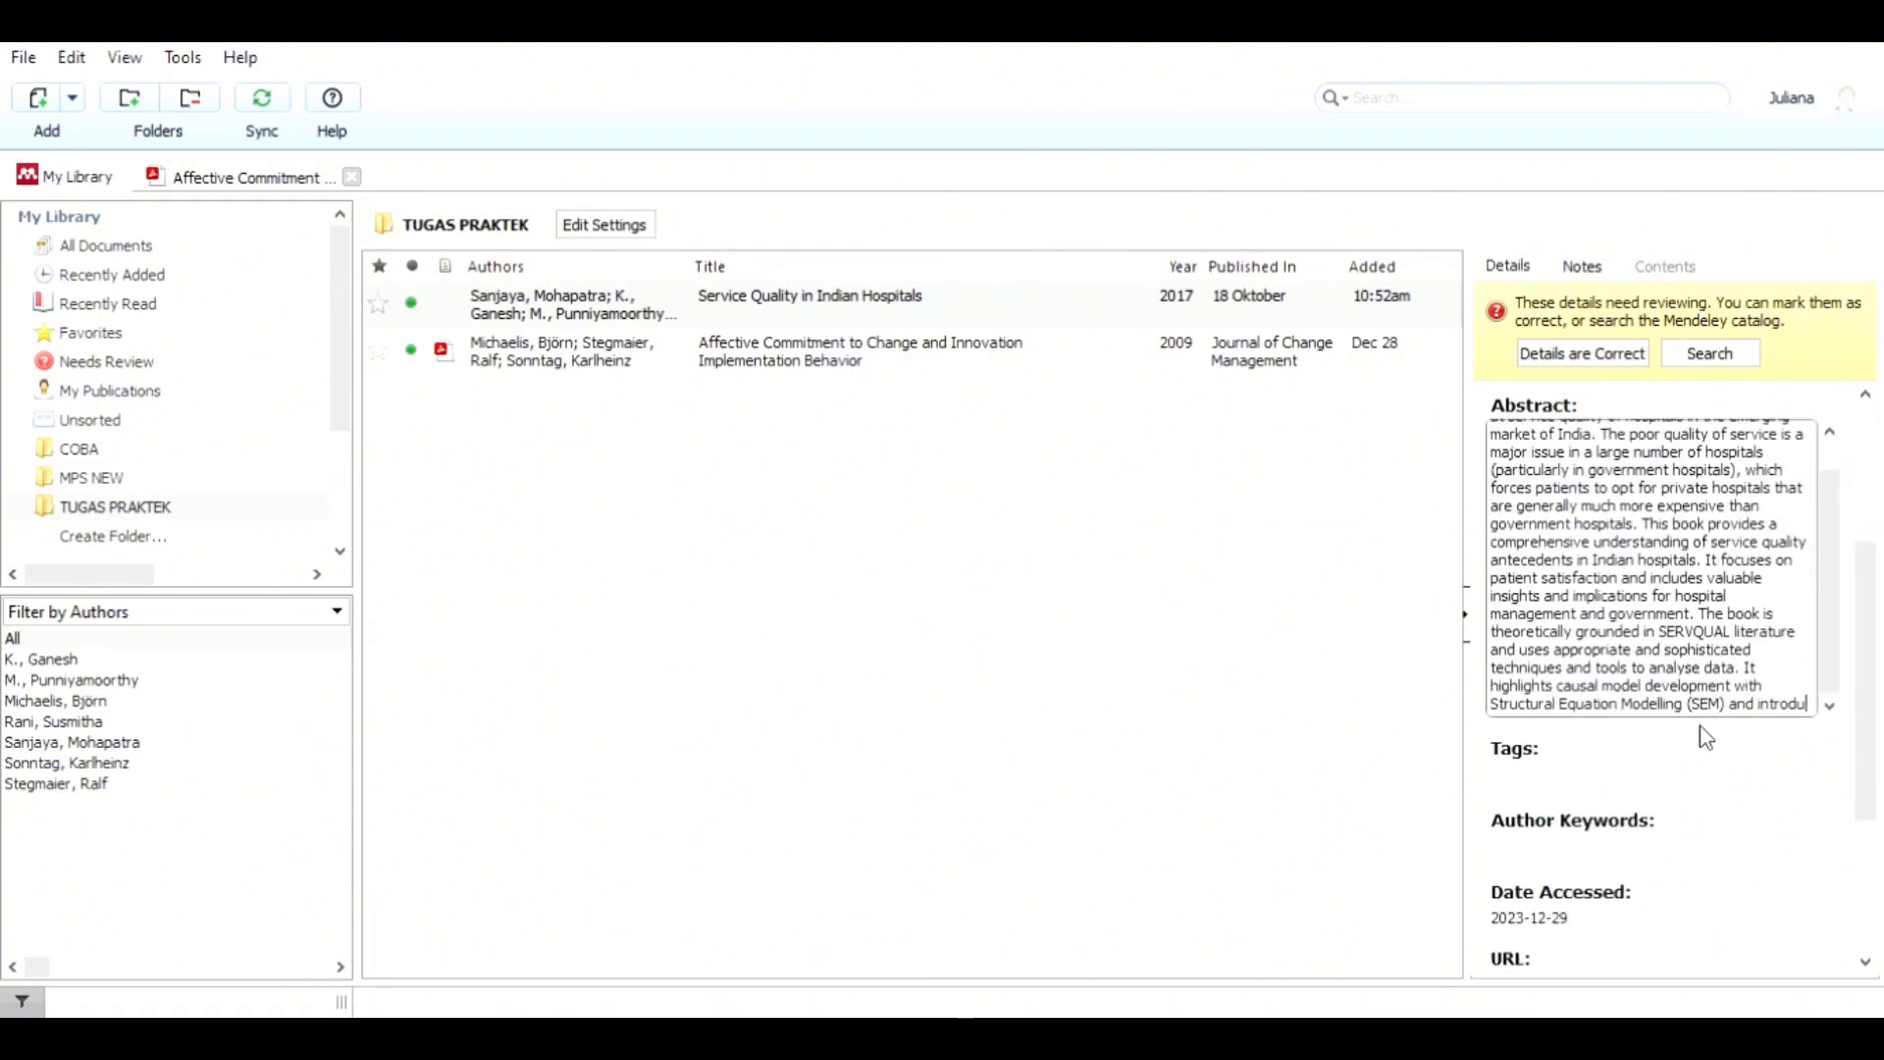
left_click(1670, 870)
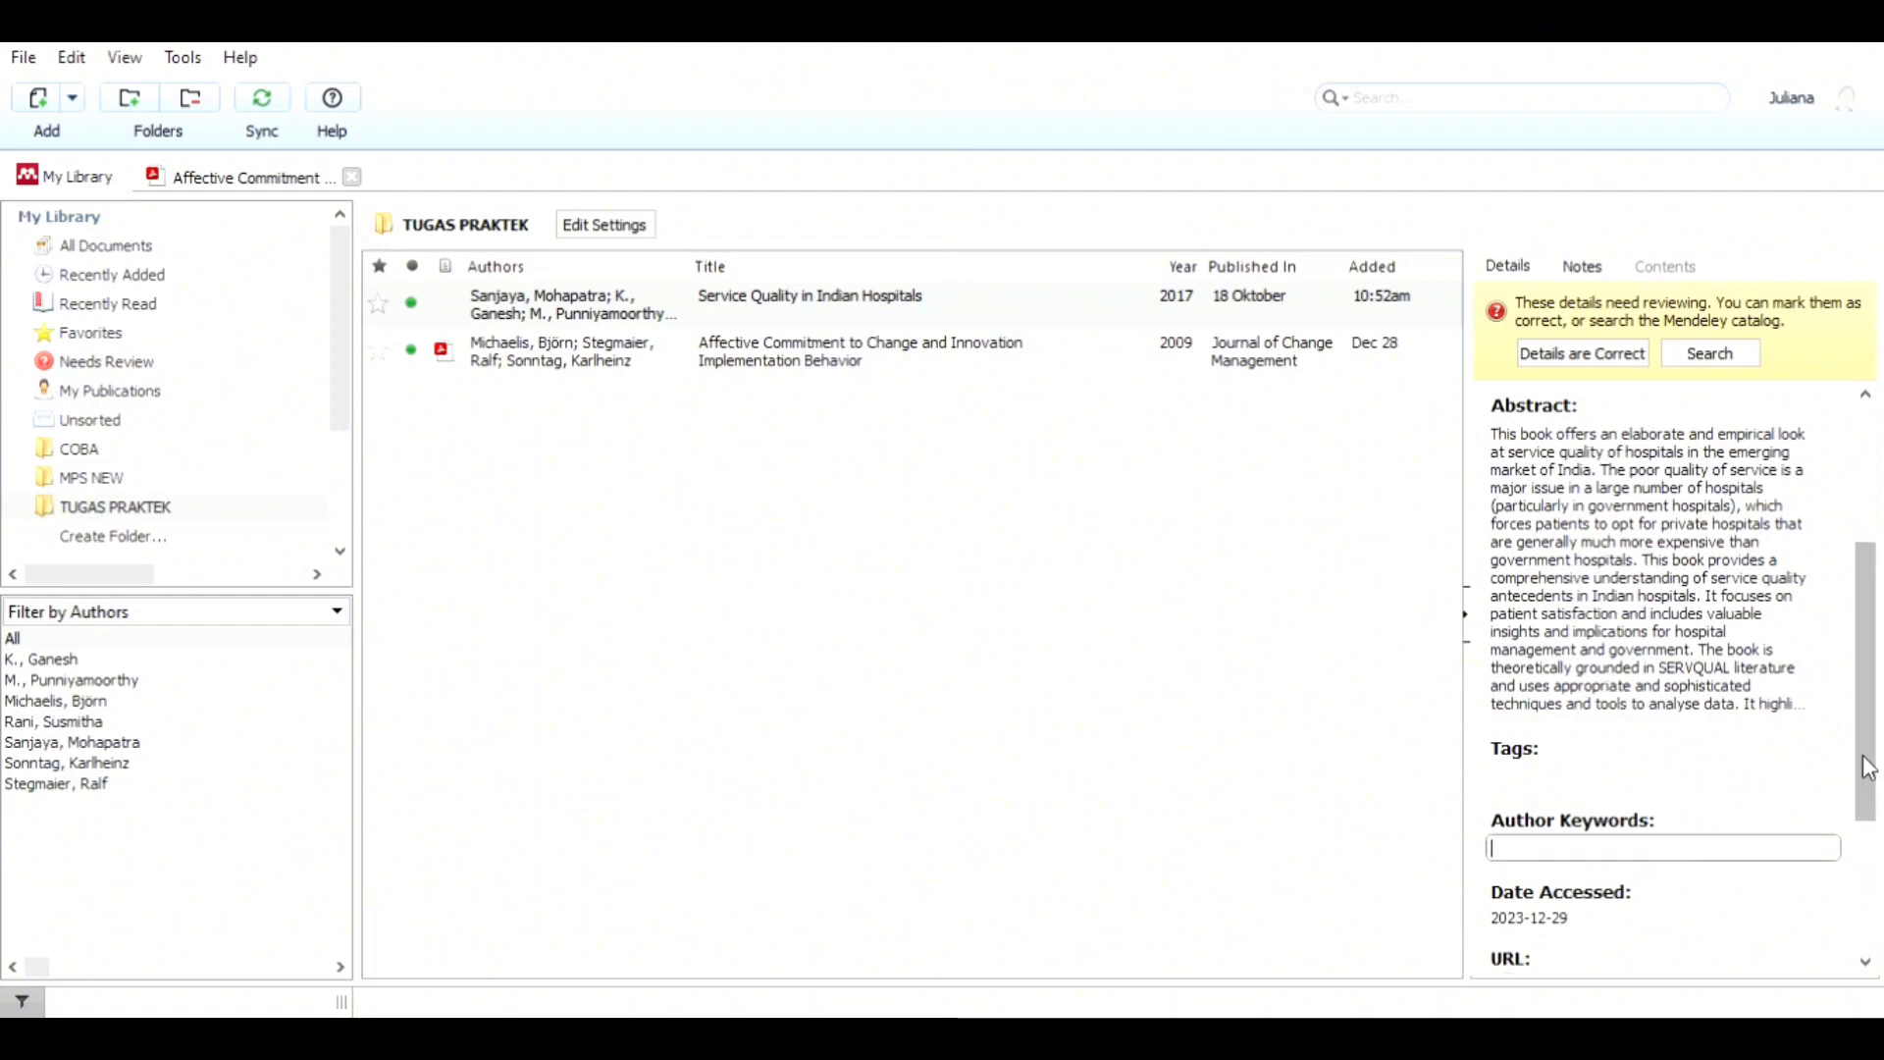
Review the book entry's remaining details, from the catalog IDs back up to the complete author list.
left_click_drag(1864, 757, 1876, 950)
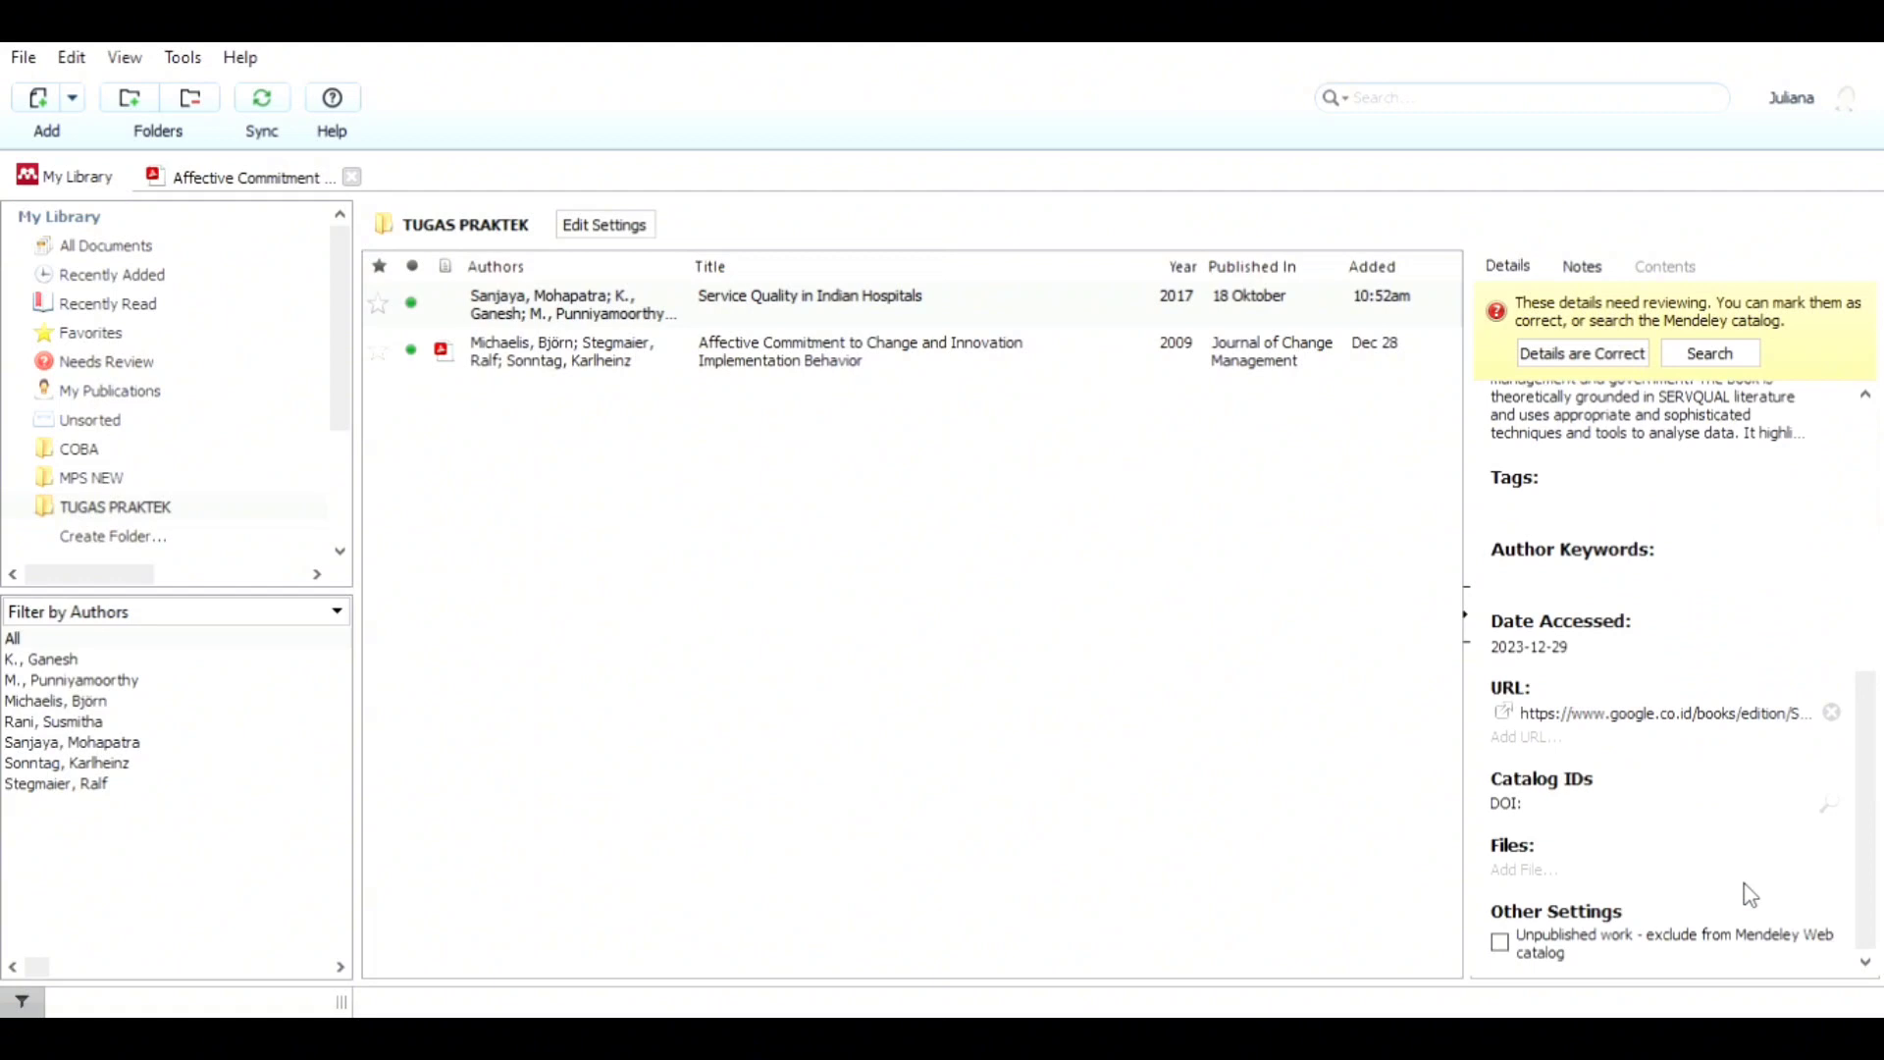
left_click(1658, 817)
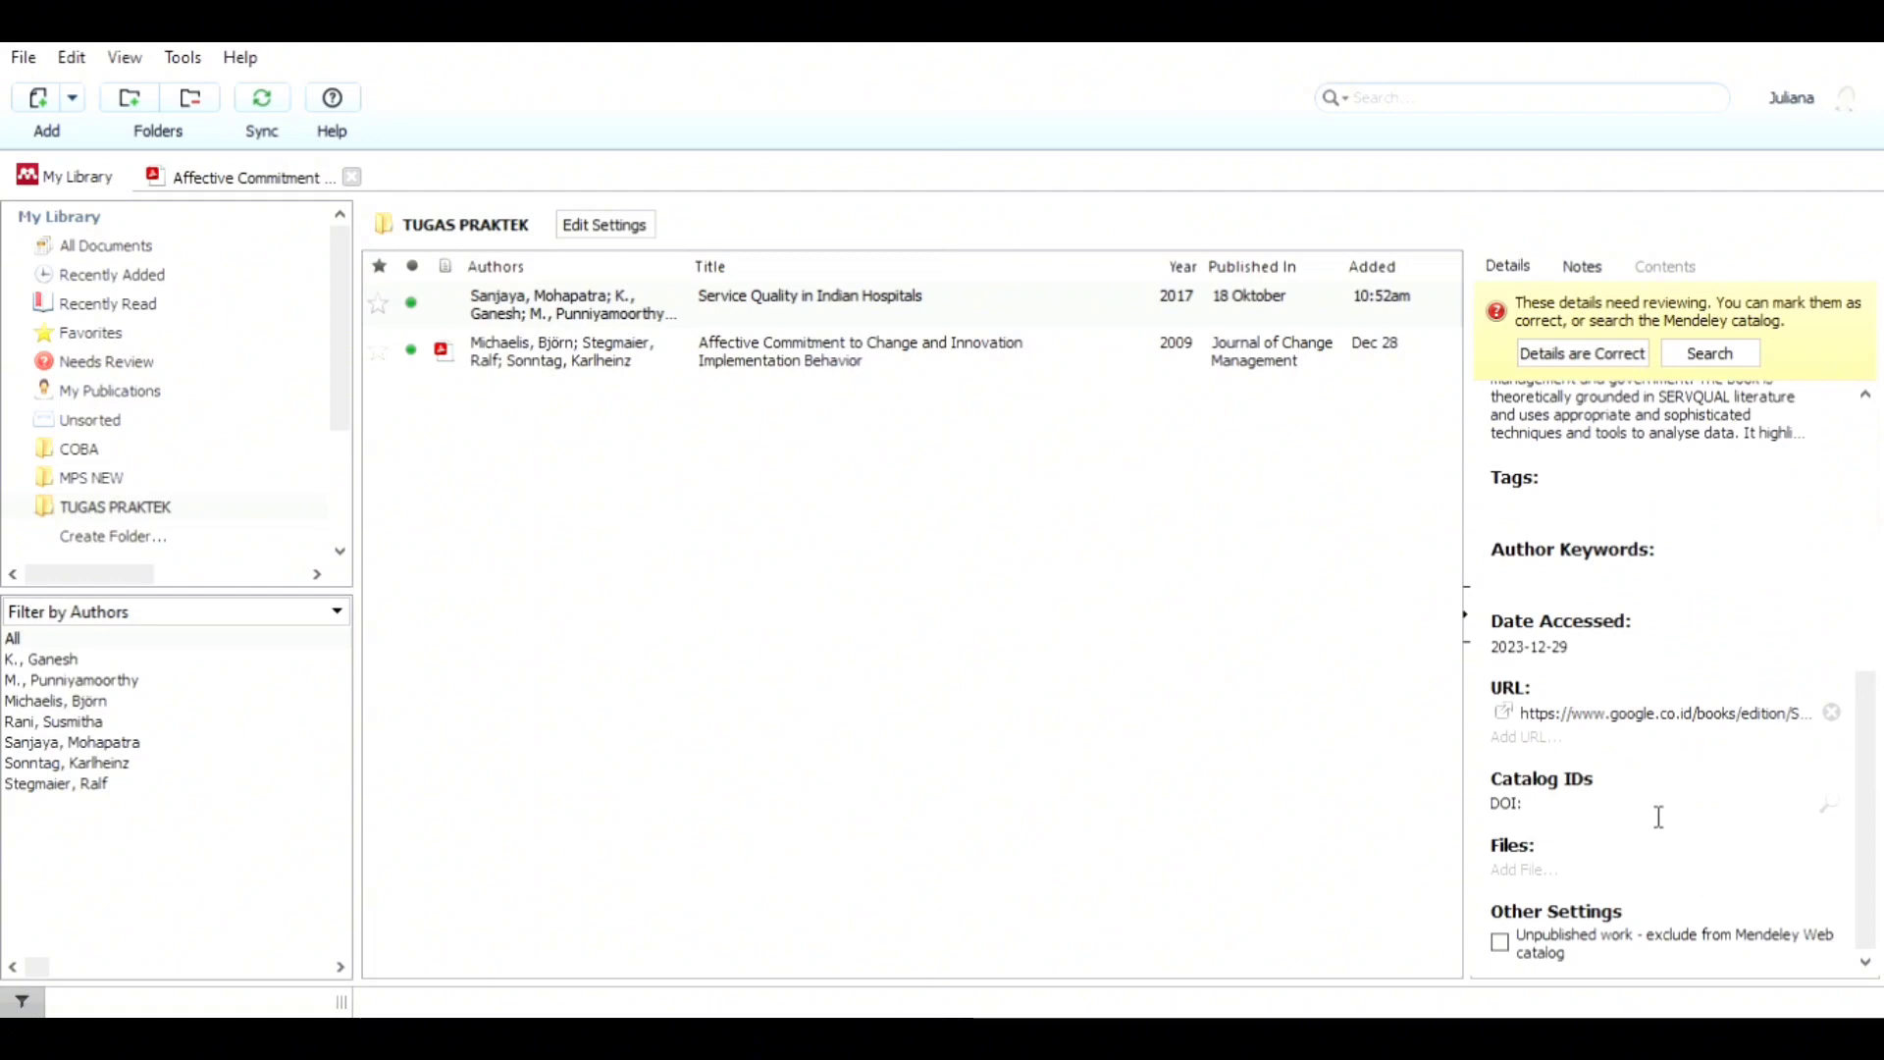
left_click(1344, 604)
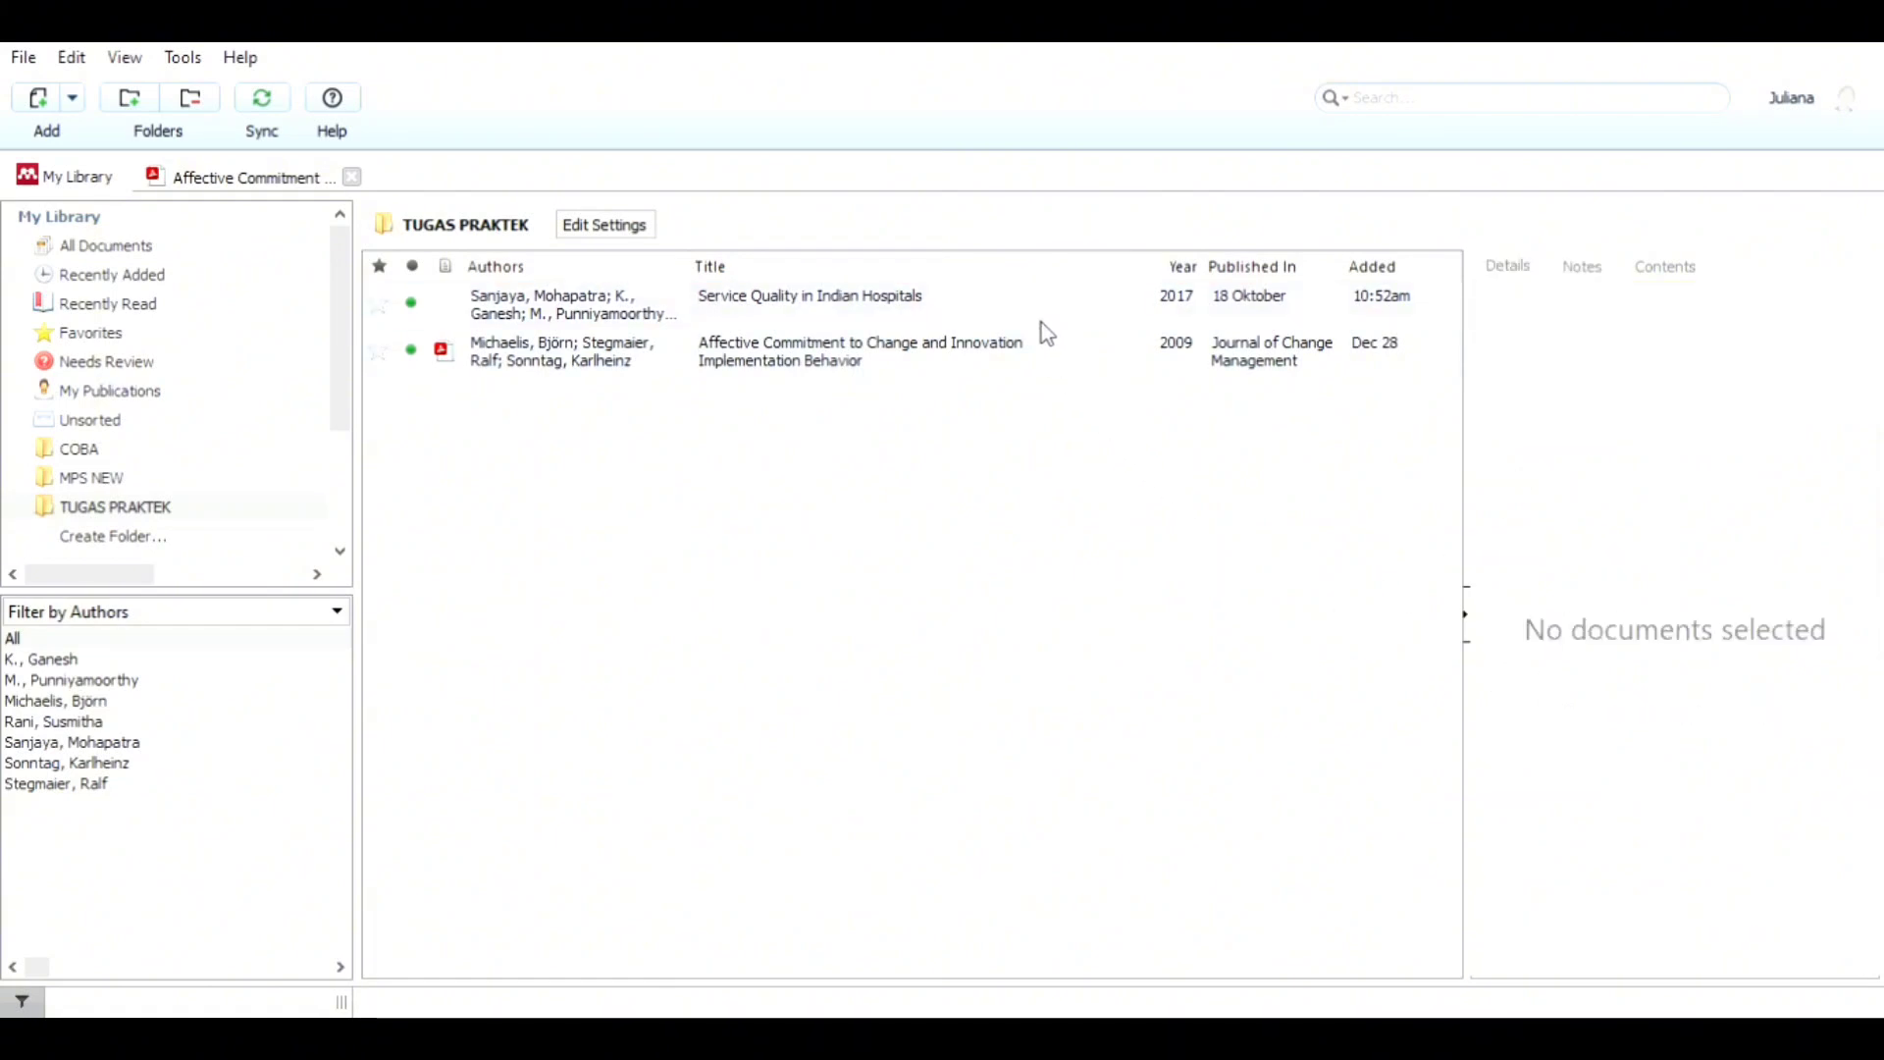
left_click(1040, 321)
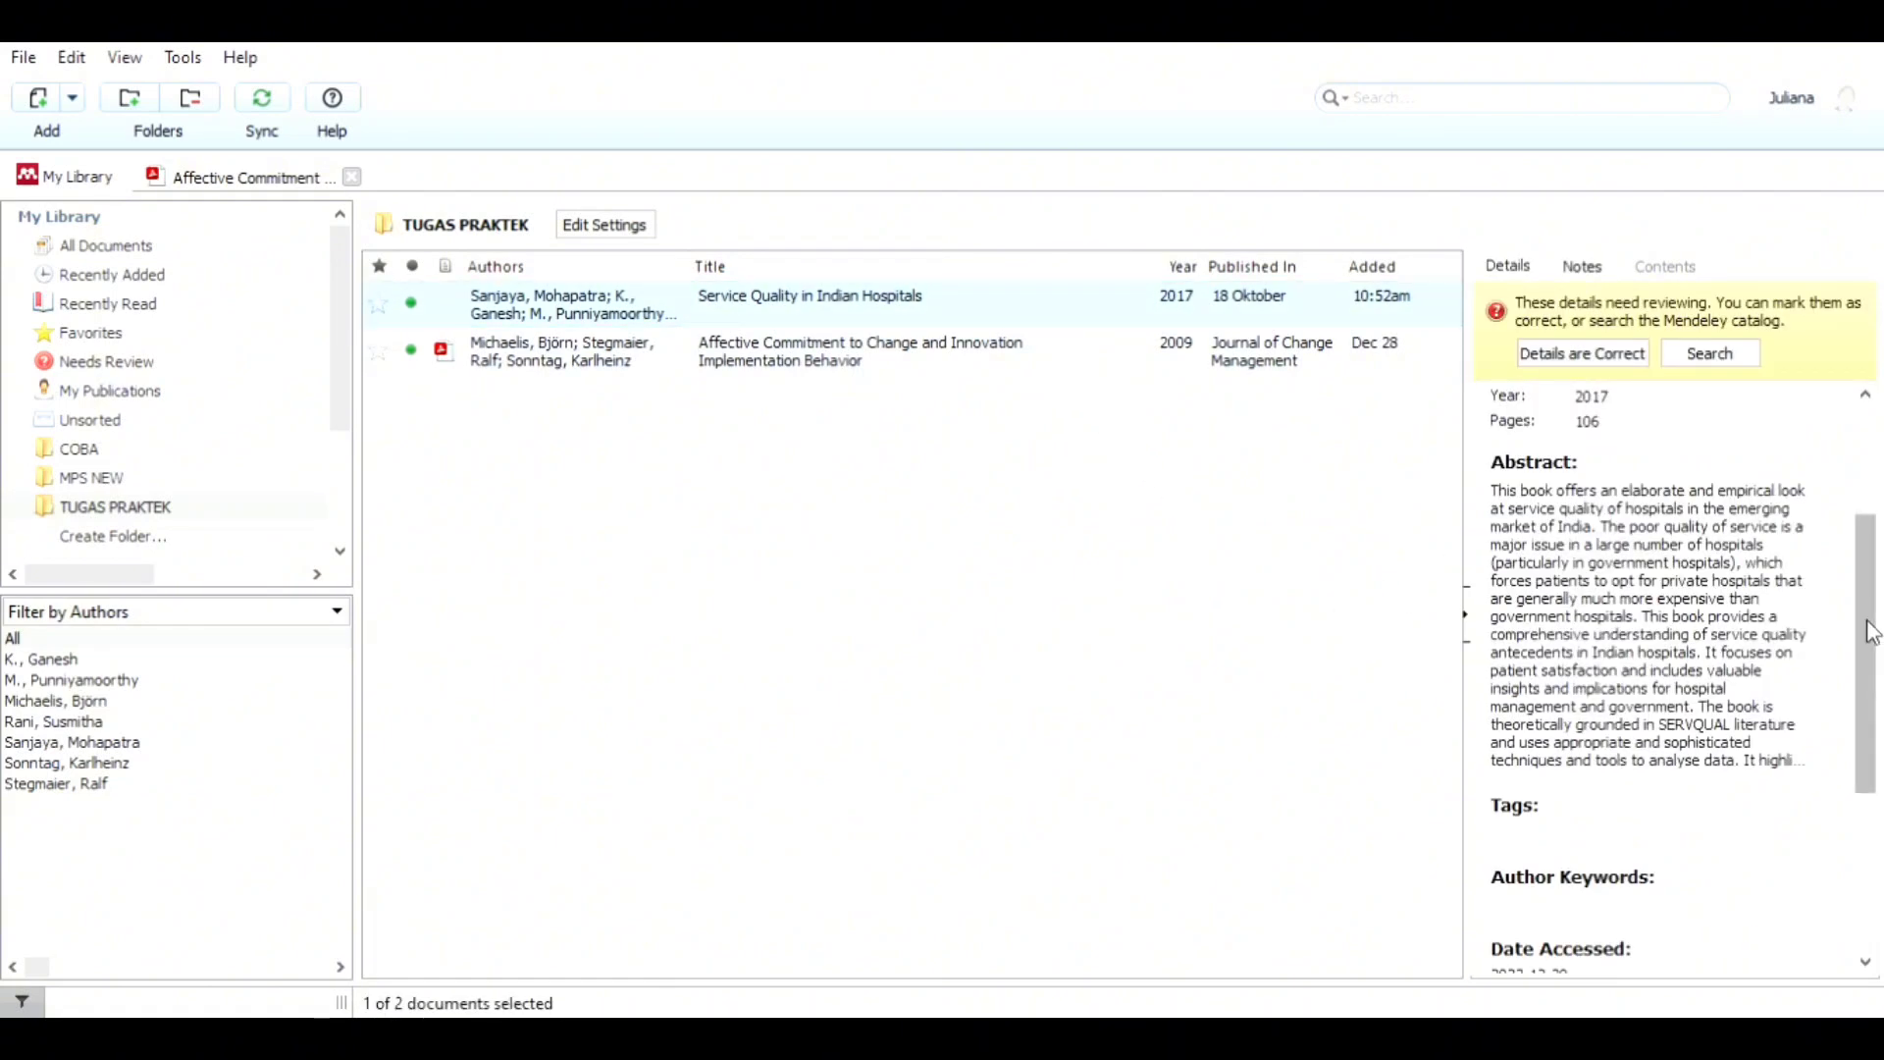
left_click_drag(1874, 631, 1876, 453)
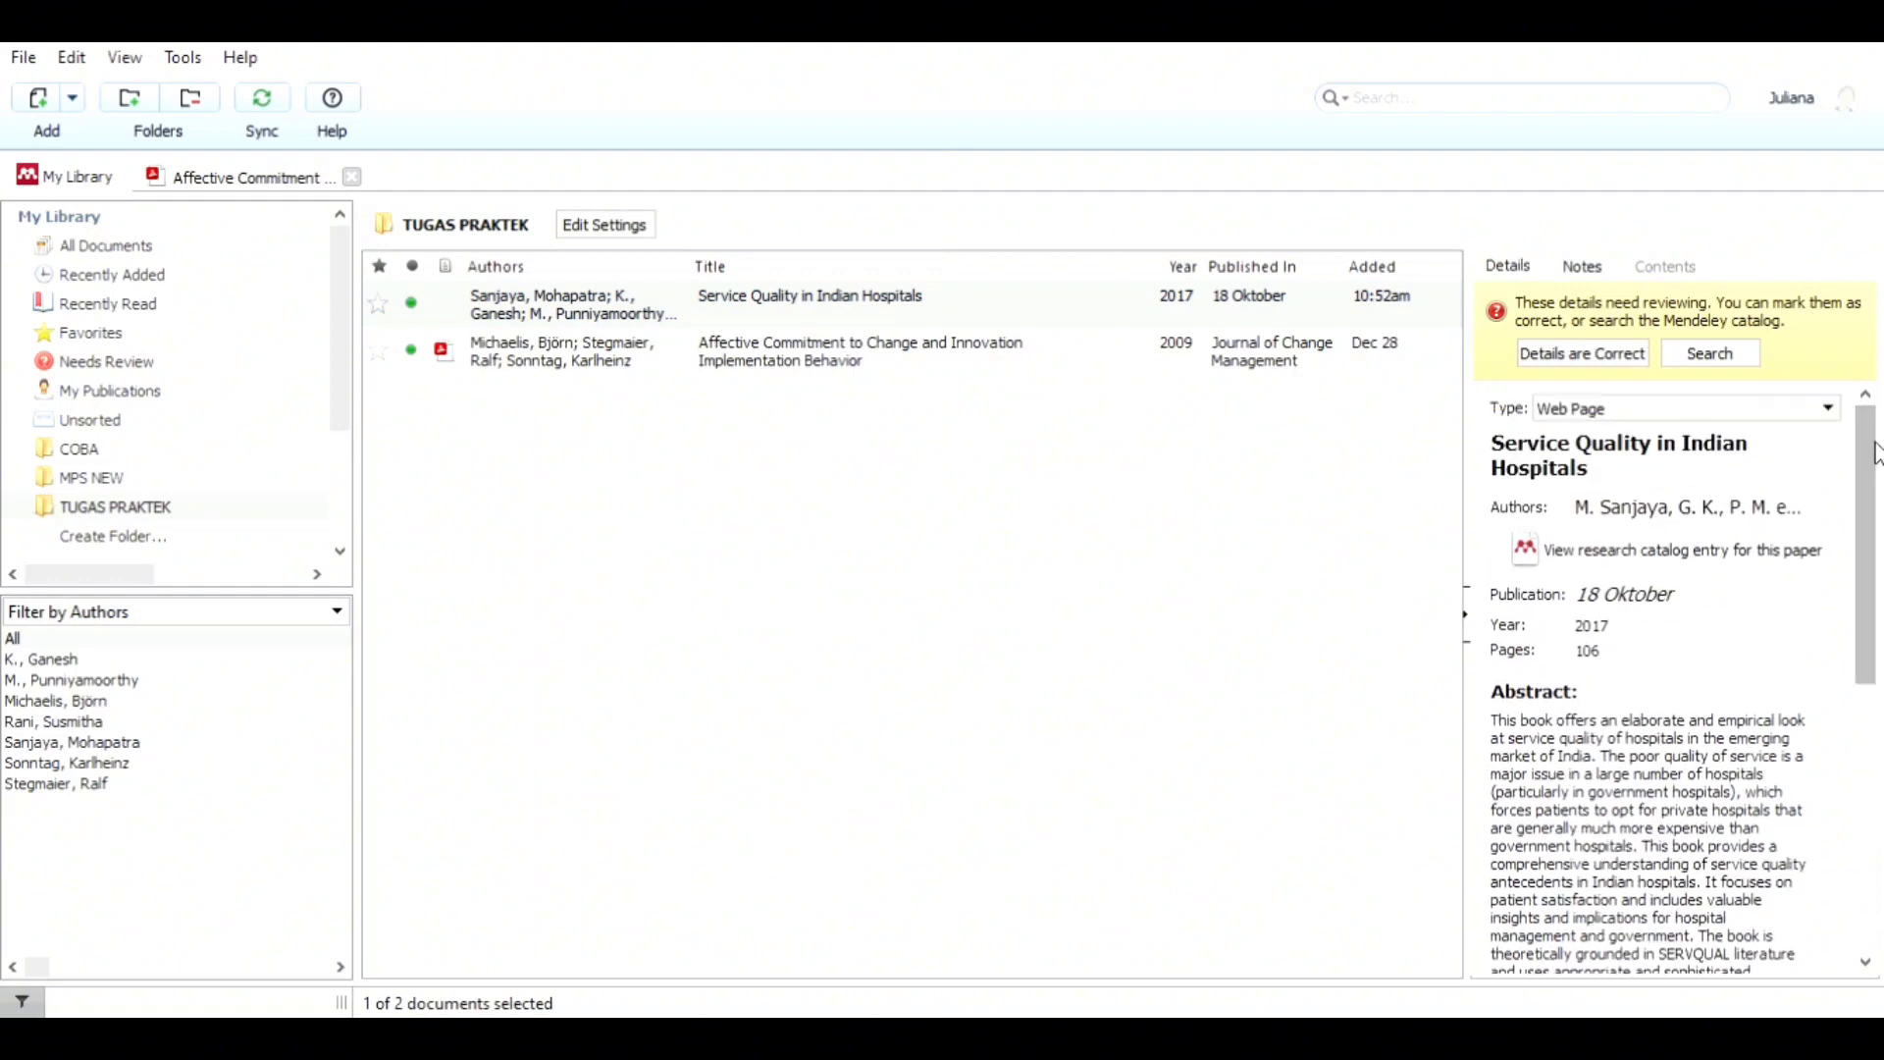
left_click(1699, 513)
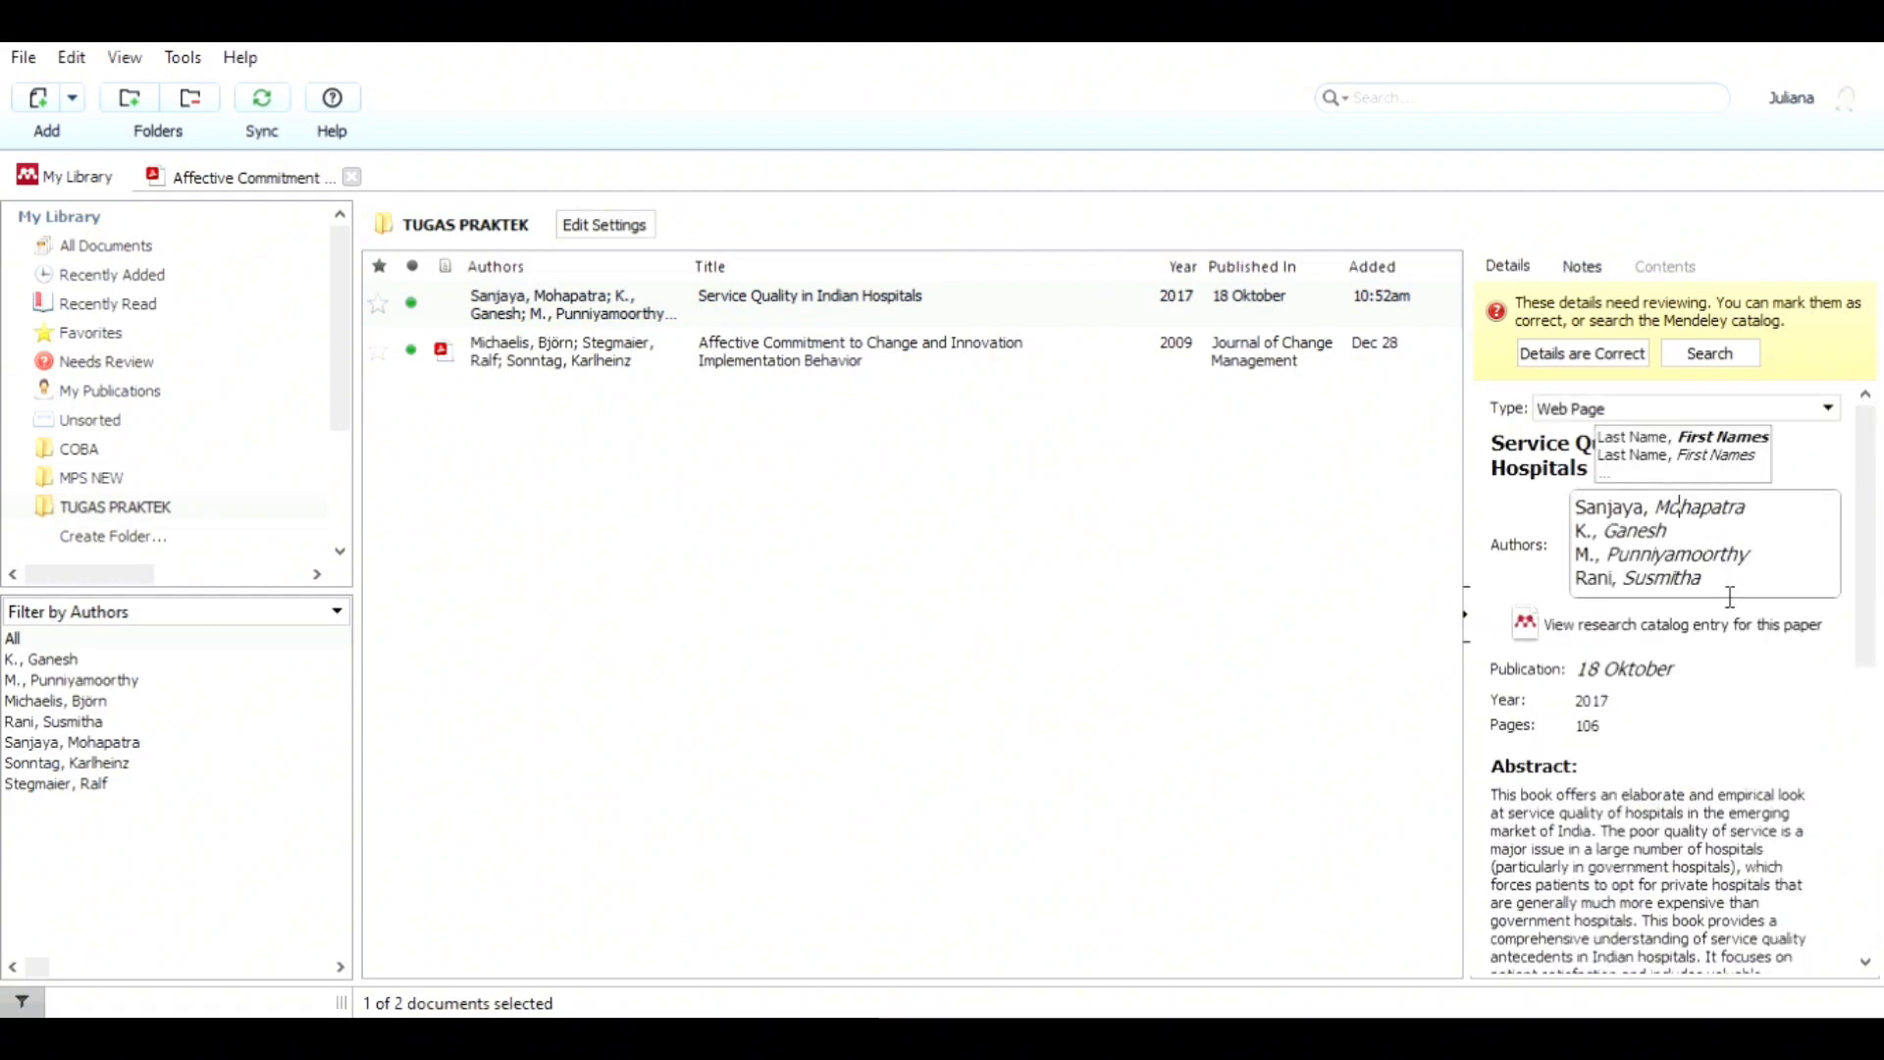
left_click_drag(1729, 594, 1560, 512)
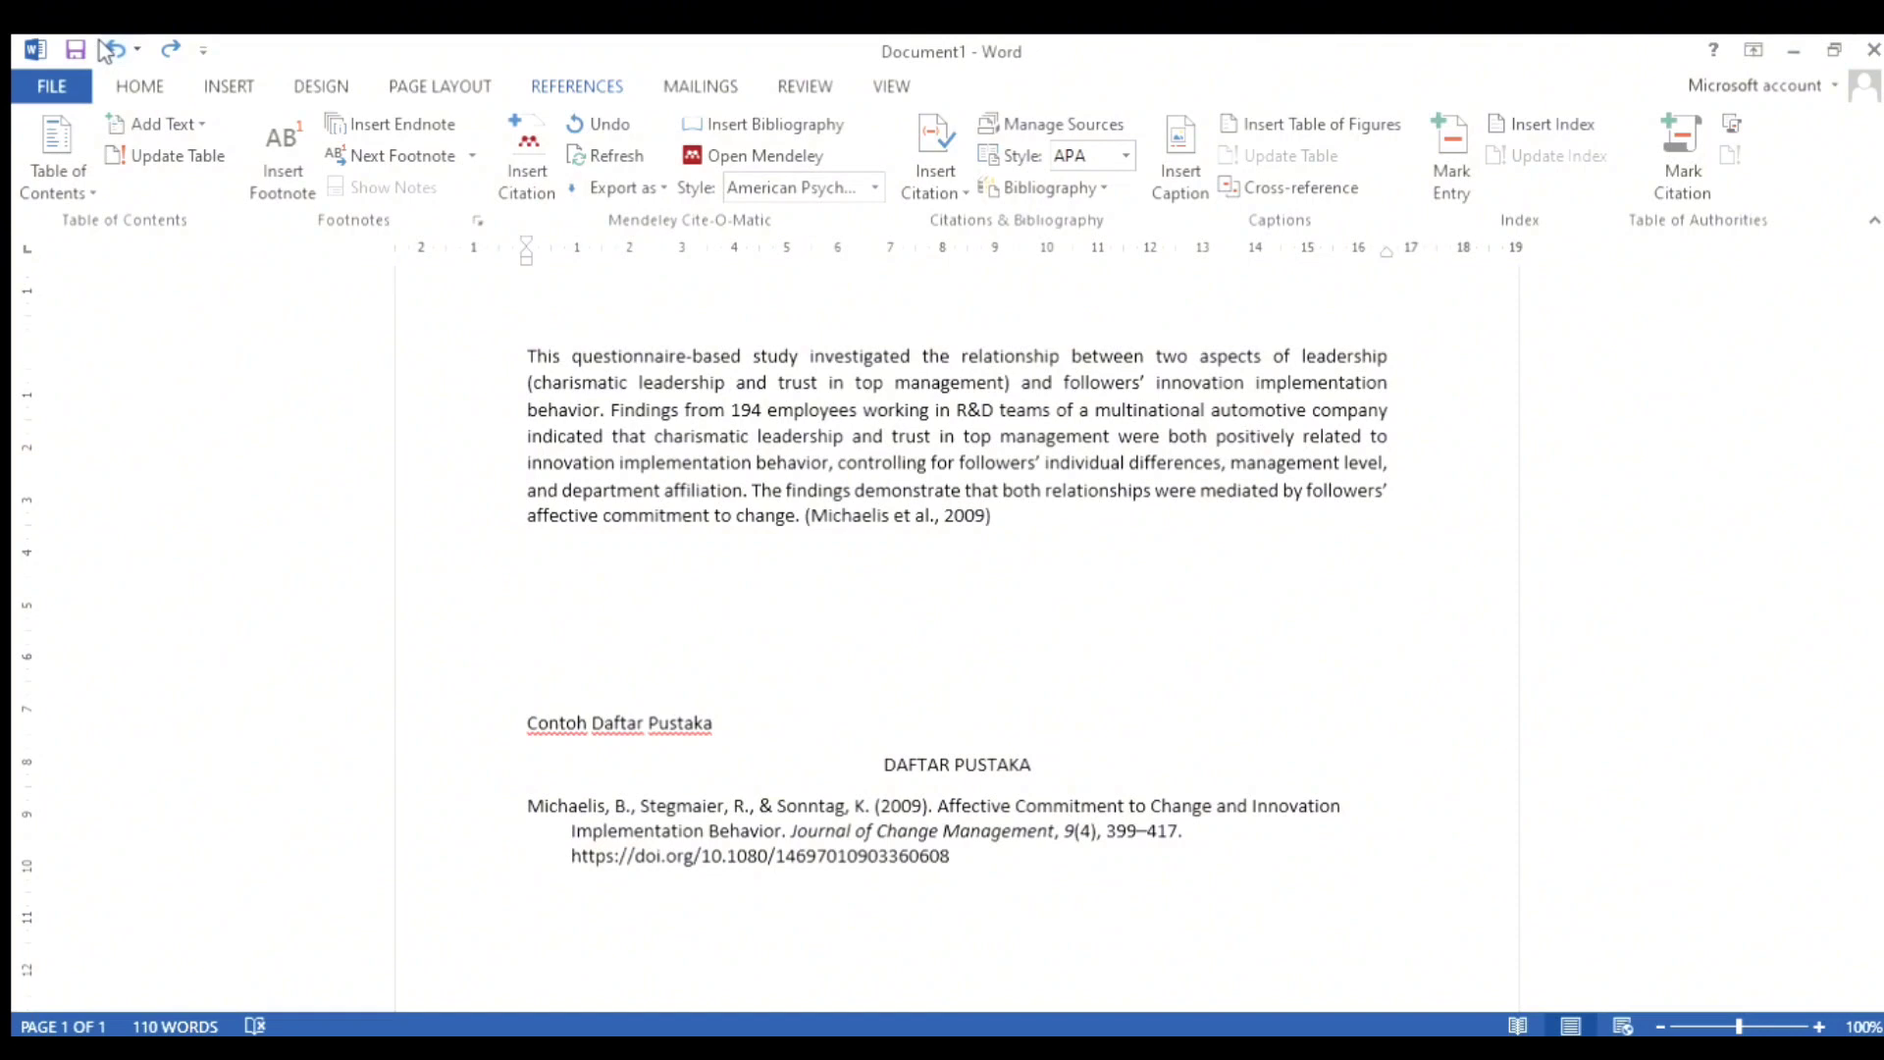
Switch to Word and paste the opening sentences of the book description as a paragraph above "Contoh Daftar Pustaka".
type("This book offers an elaborate and empirical look at service quality of hospitals in the emerging market of India. The poor quality of service is a major issue in a large number of hospitals (particularly in government hospitals), which forces patients to opt for private hospitals that are generally much more expensive than government hospitals.")
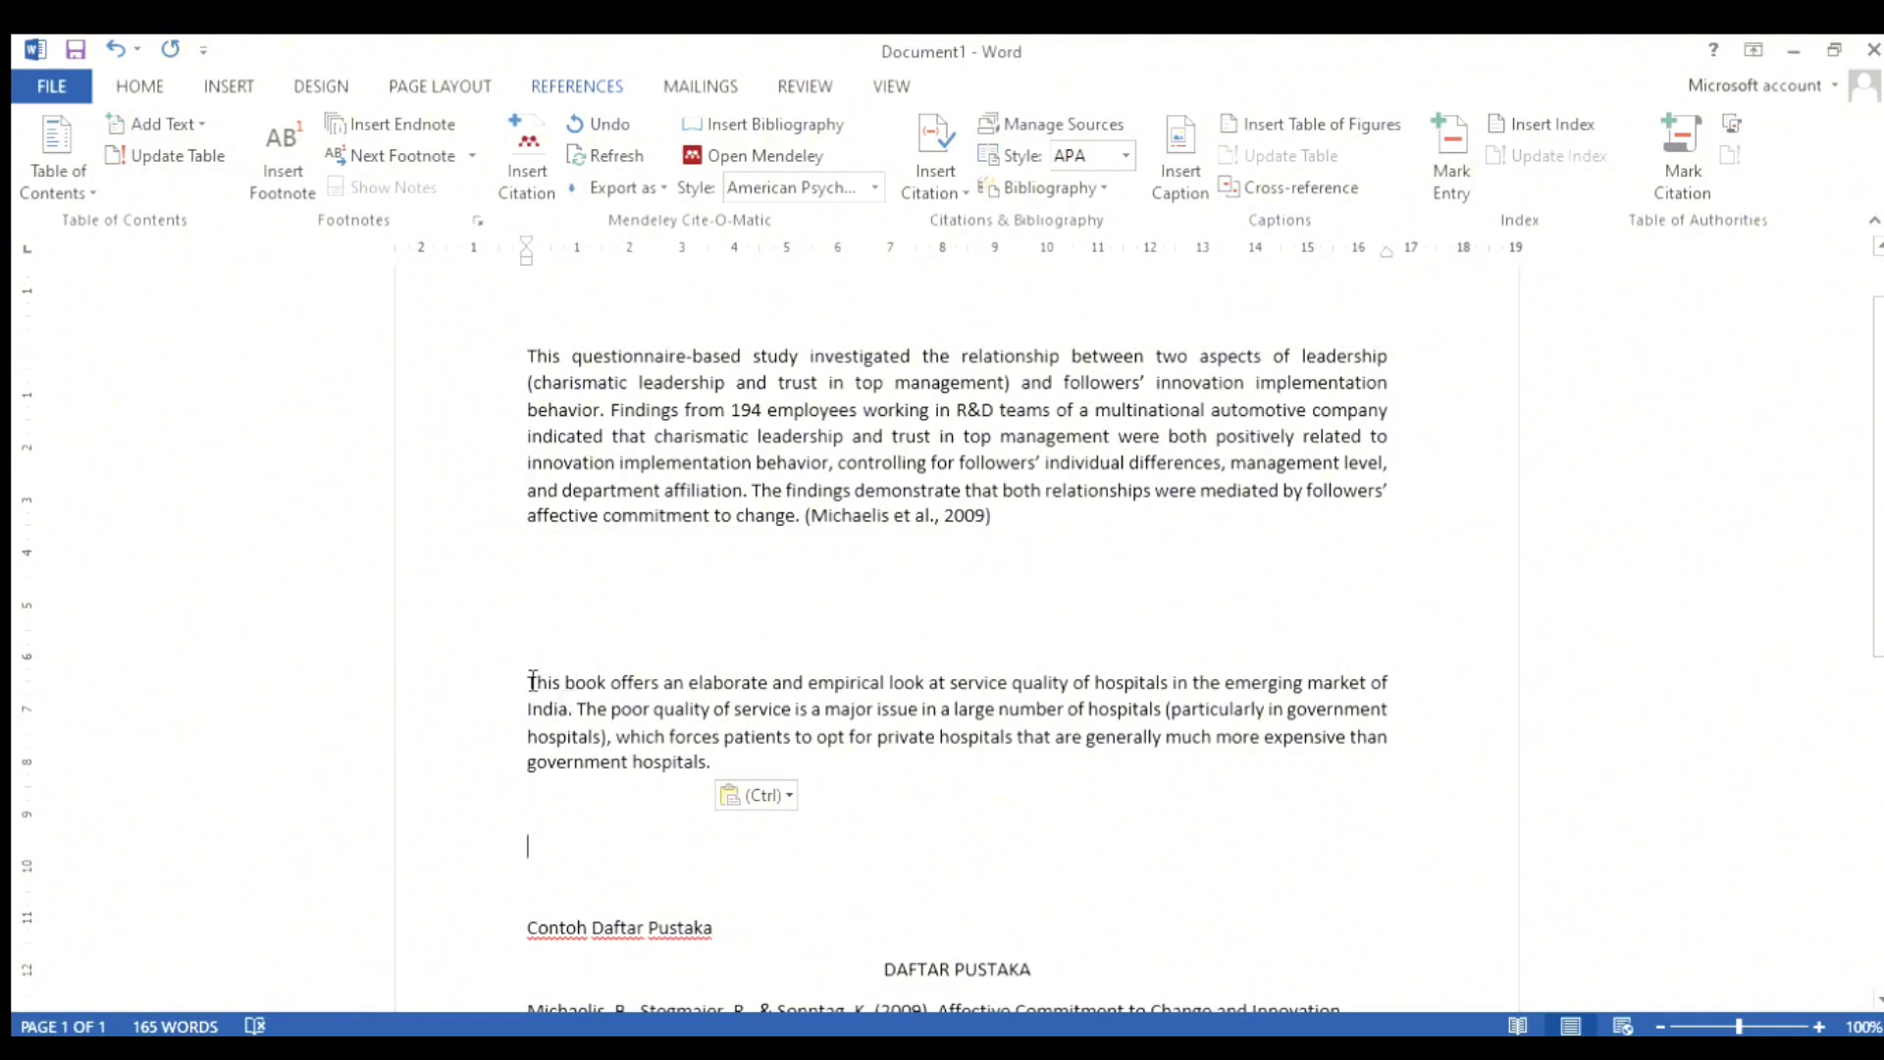
left_click_drag(530, 684, 747, 776)
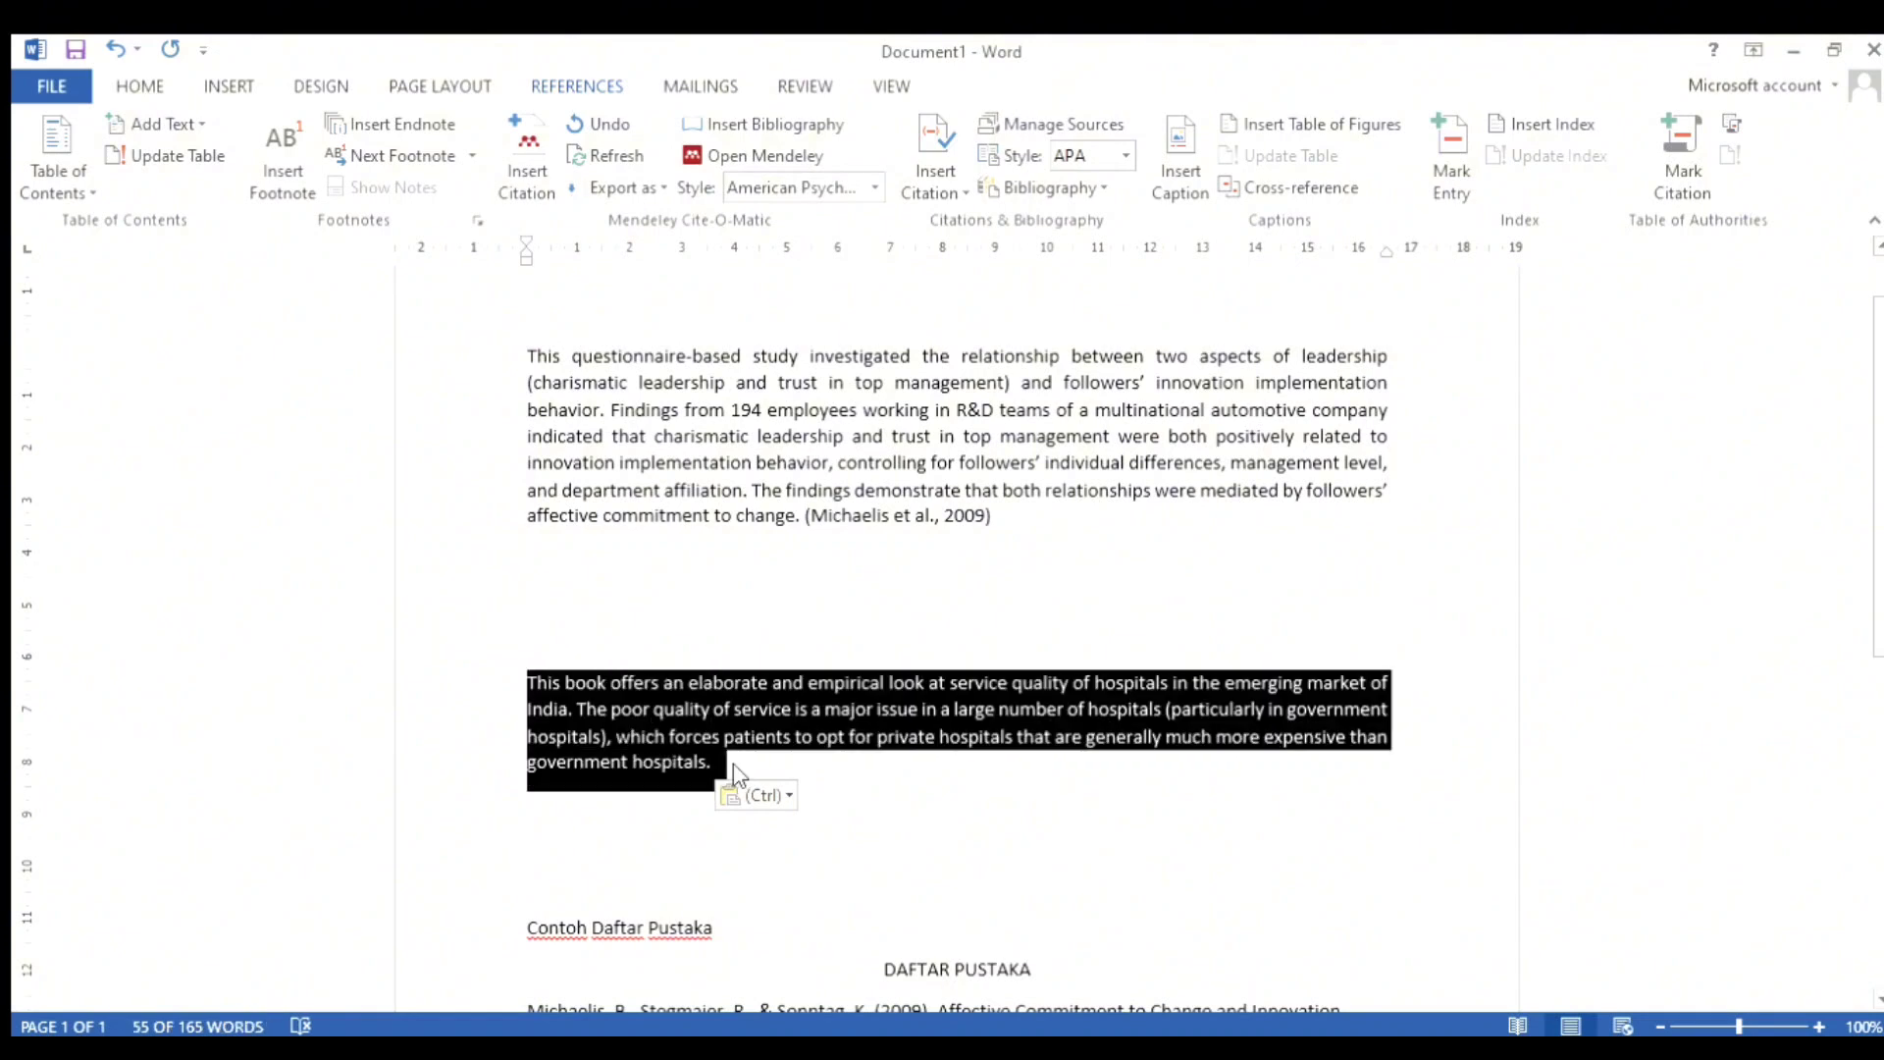
left_click(729, 850)
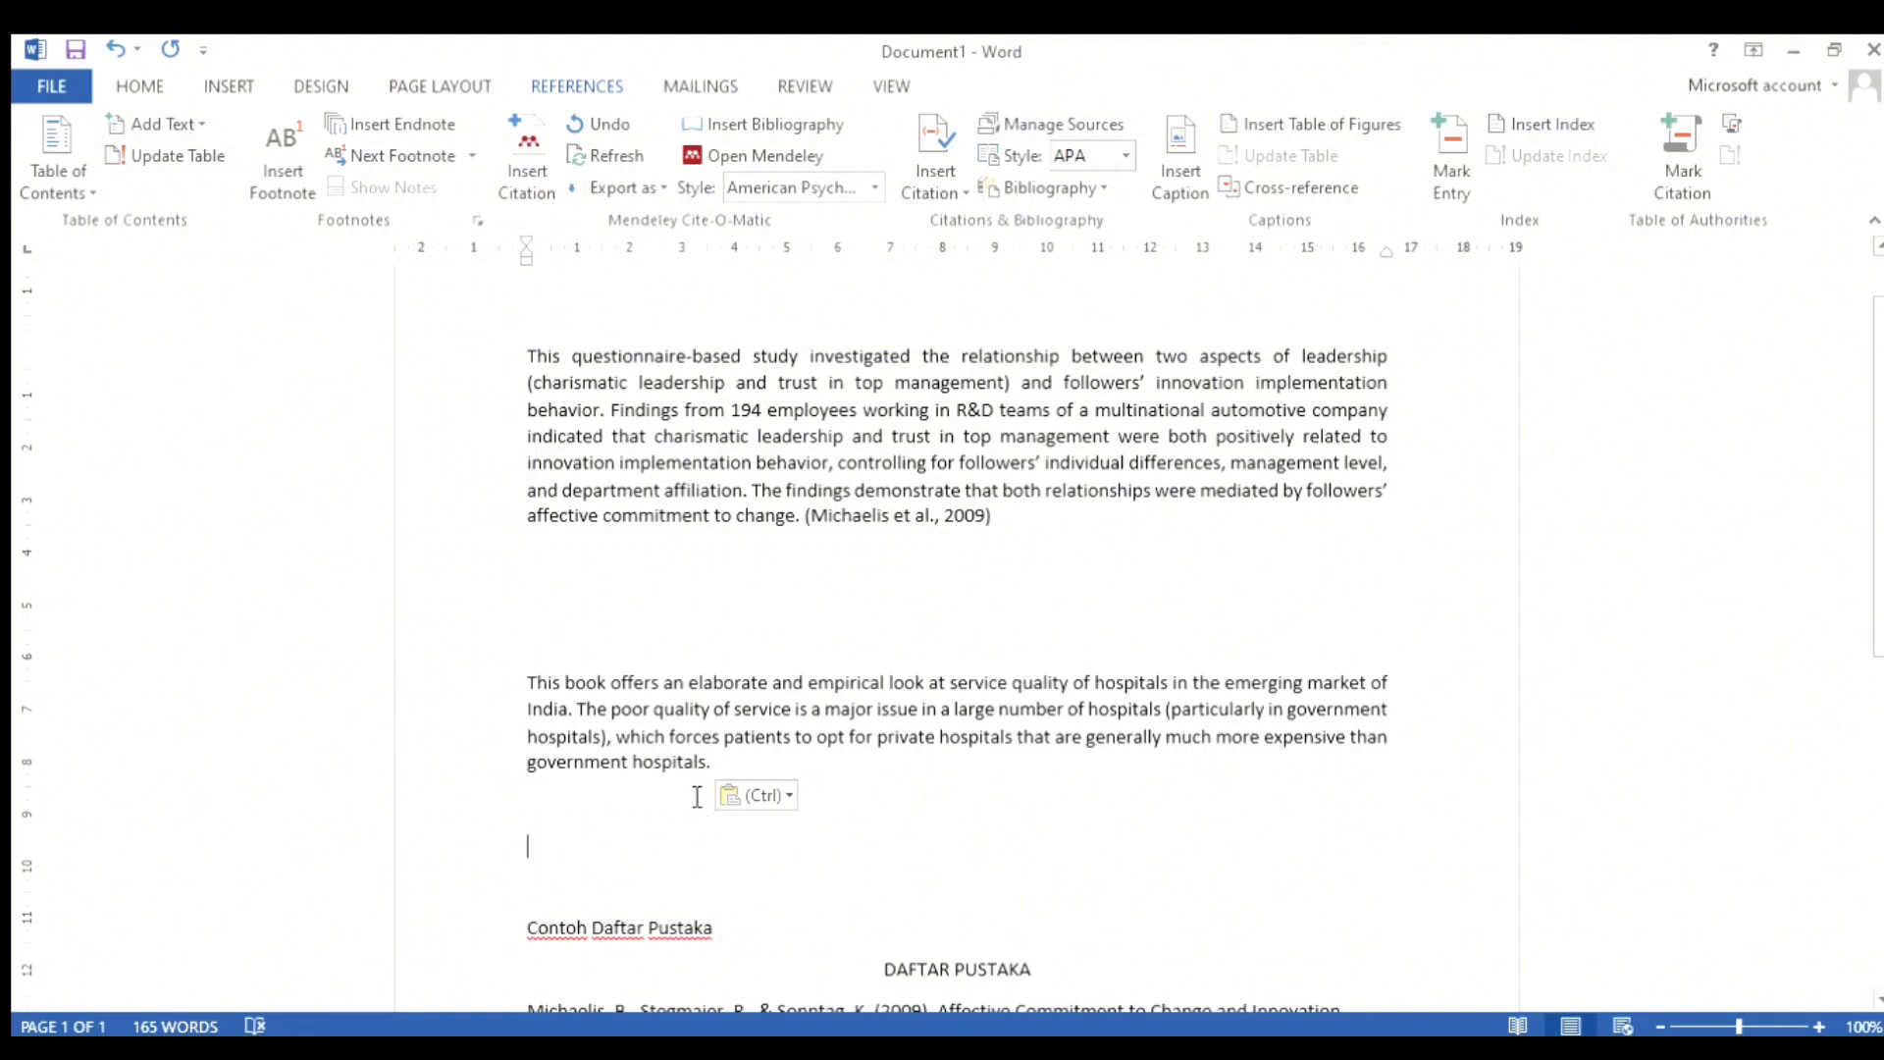
left_click_drag(715, 761, 555, 684)
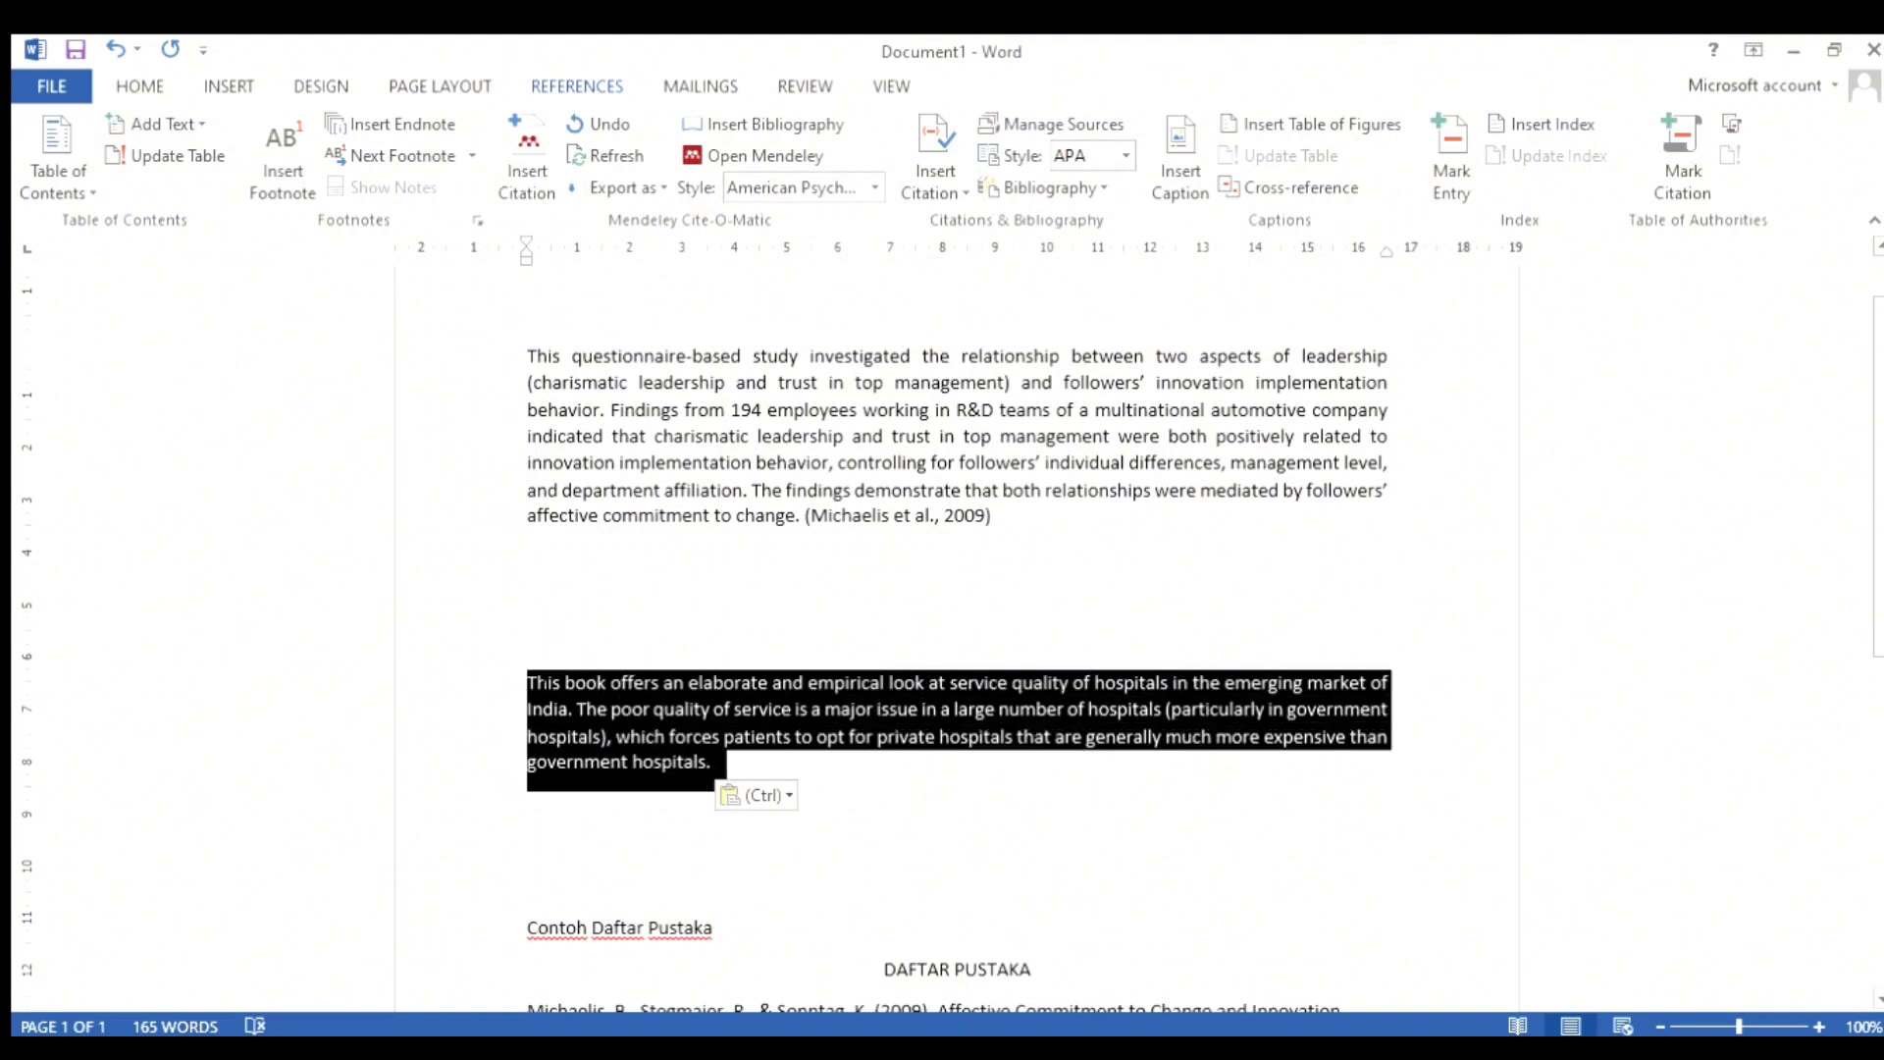
left_click(692, 854)
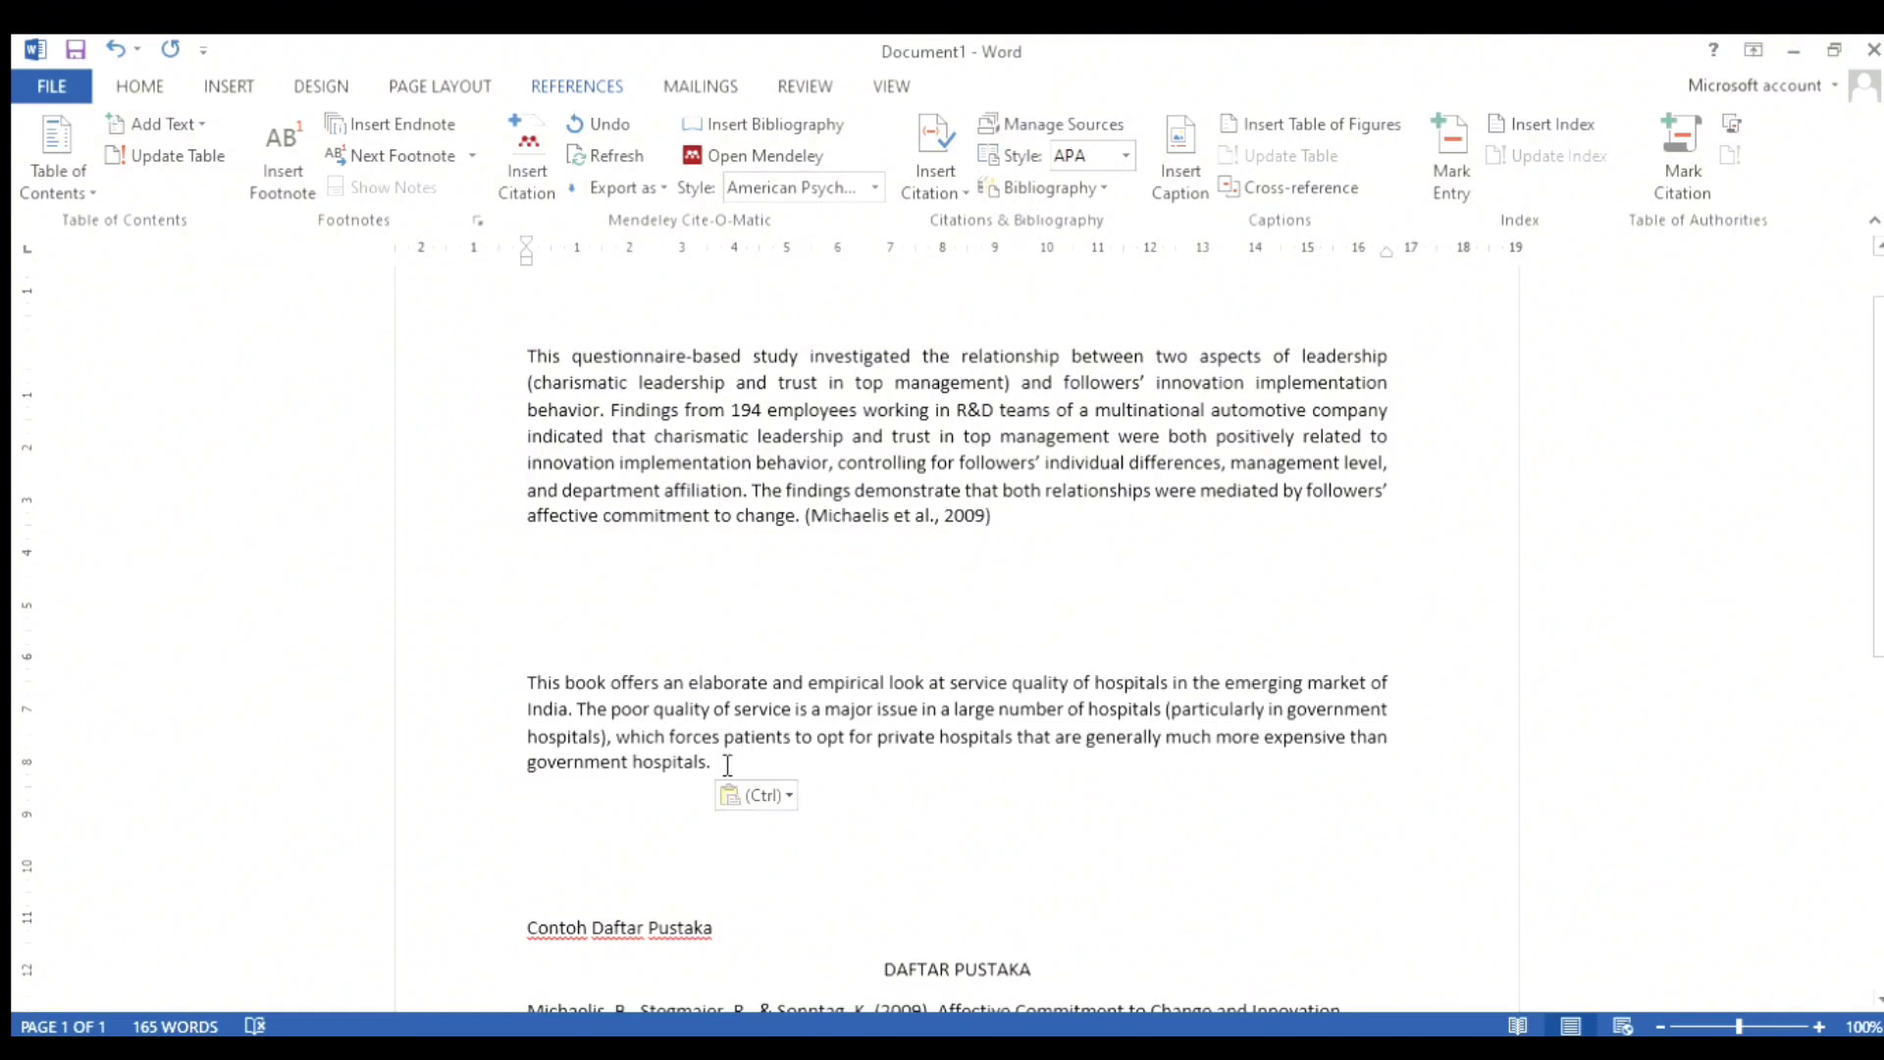
Insert a Mendeley citation for "Service Quality in Indian Hospitals" at the end of the pasted paragraph and check the bibliography.
left_click(727, 765)
left_click(520, 164)
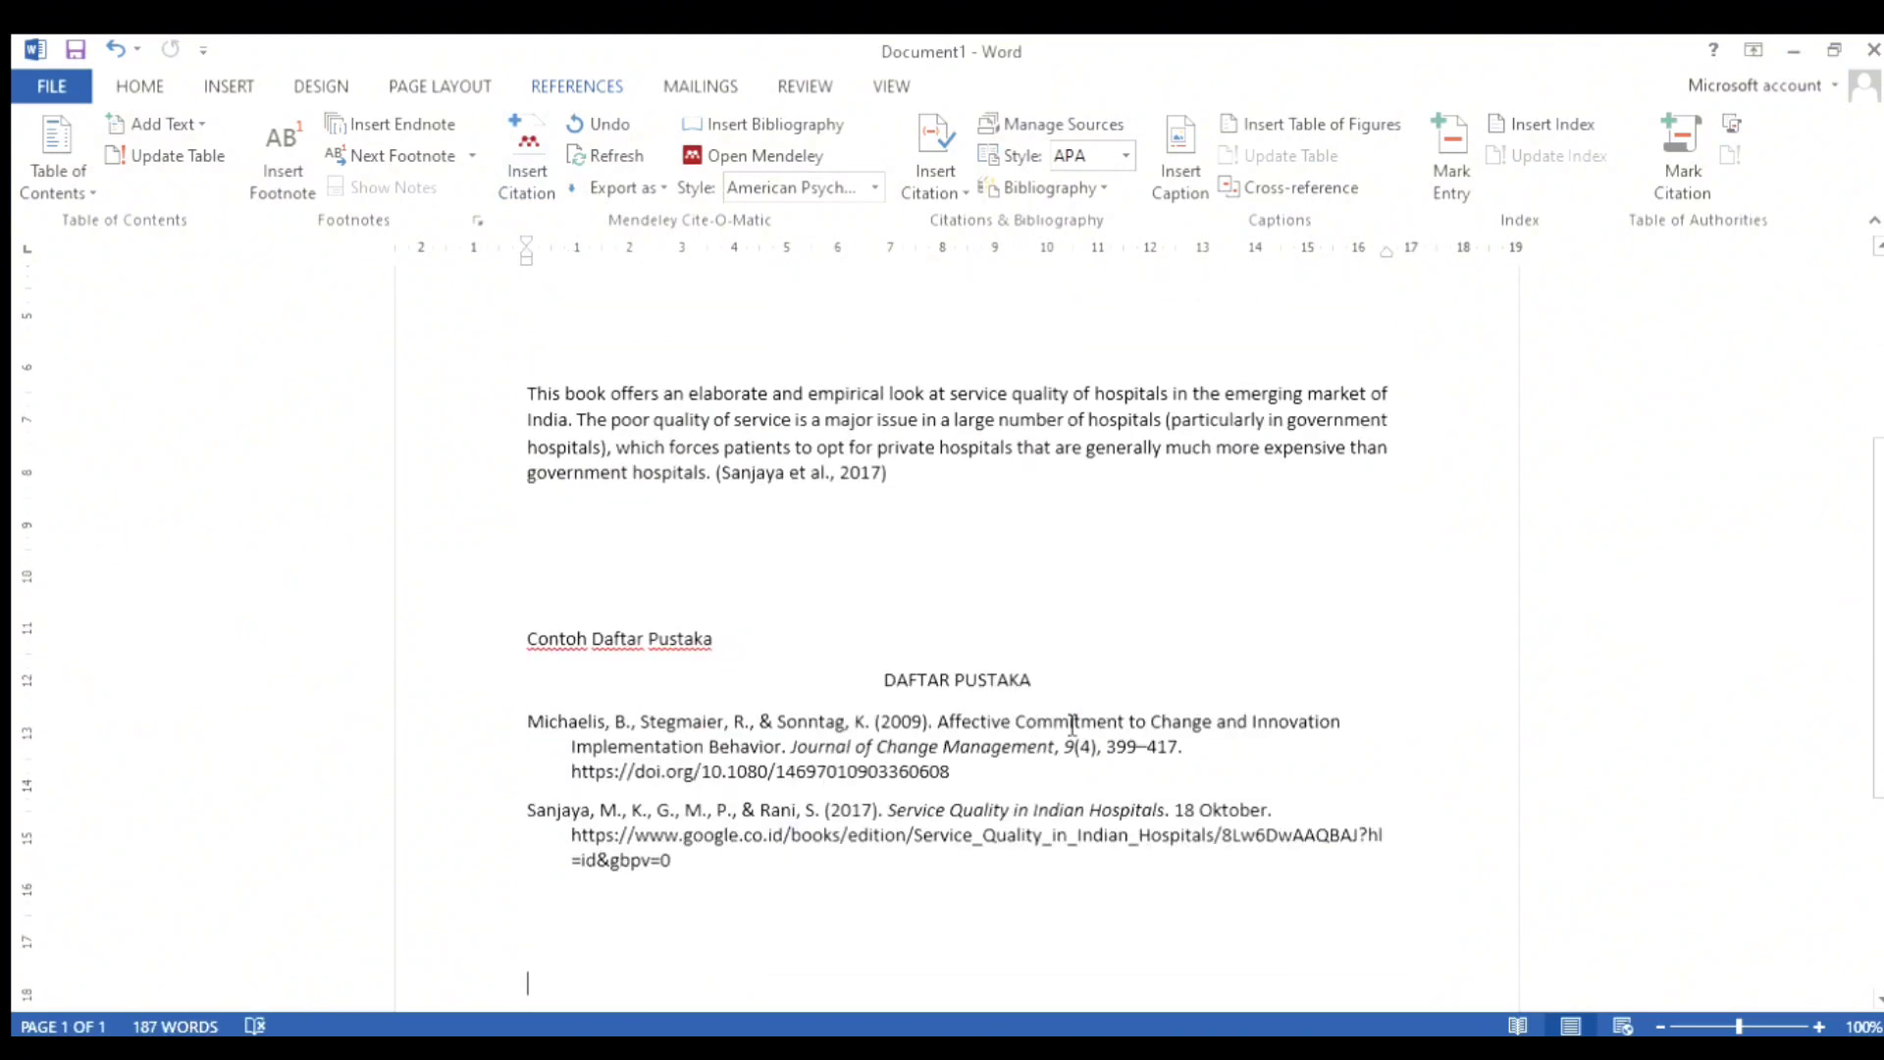
left_click(1072, 724)
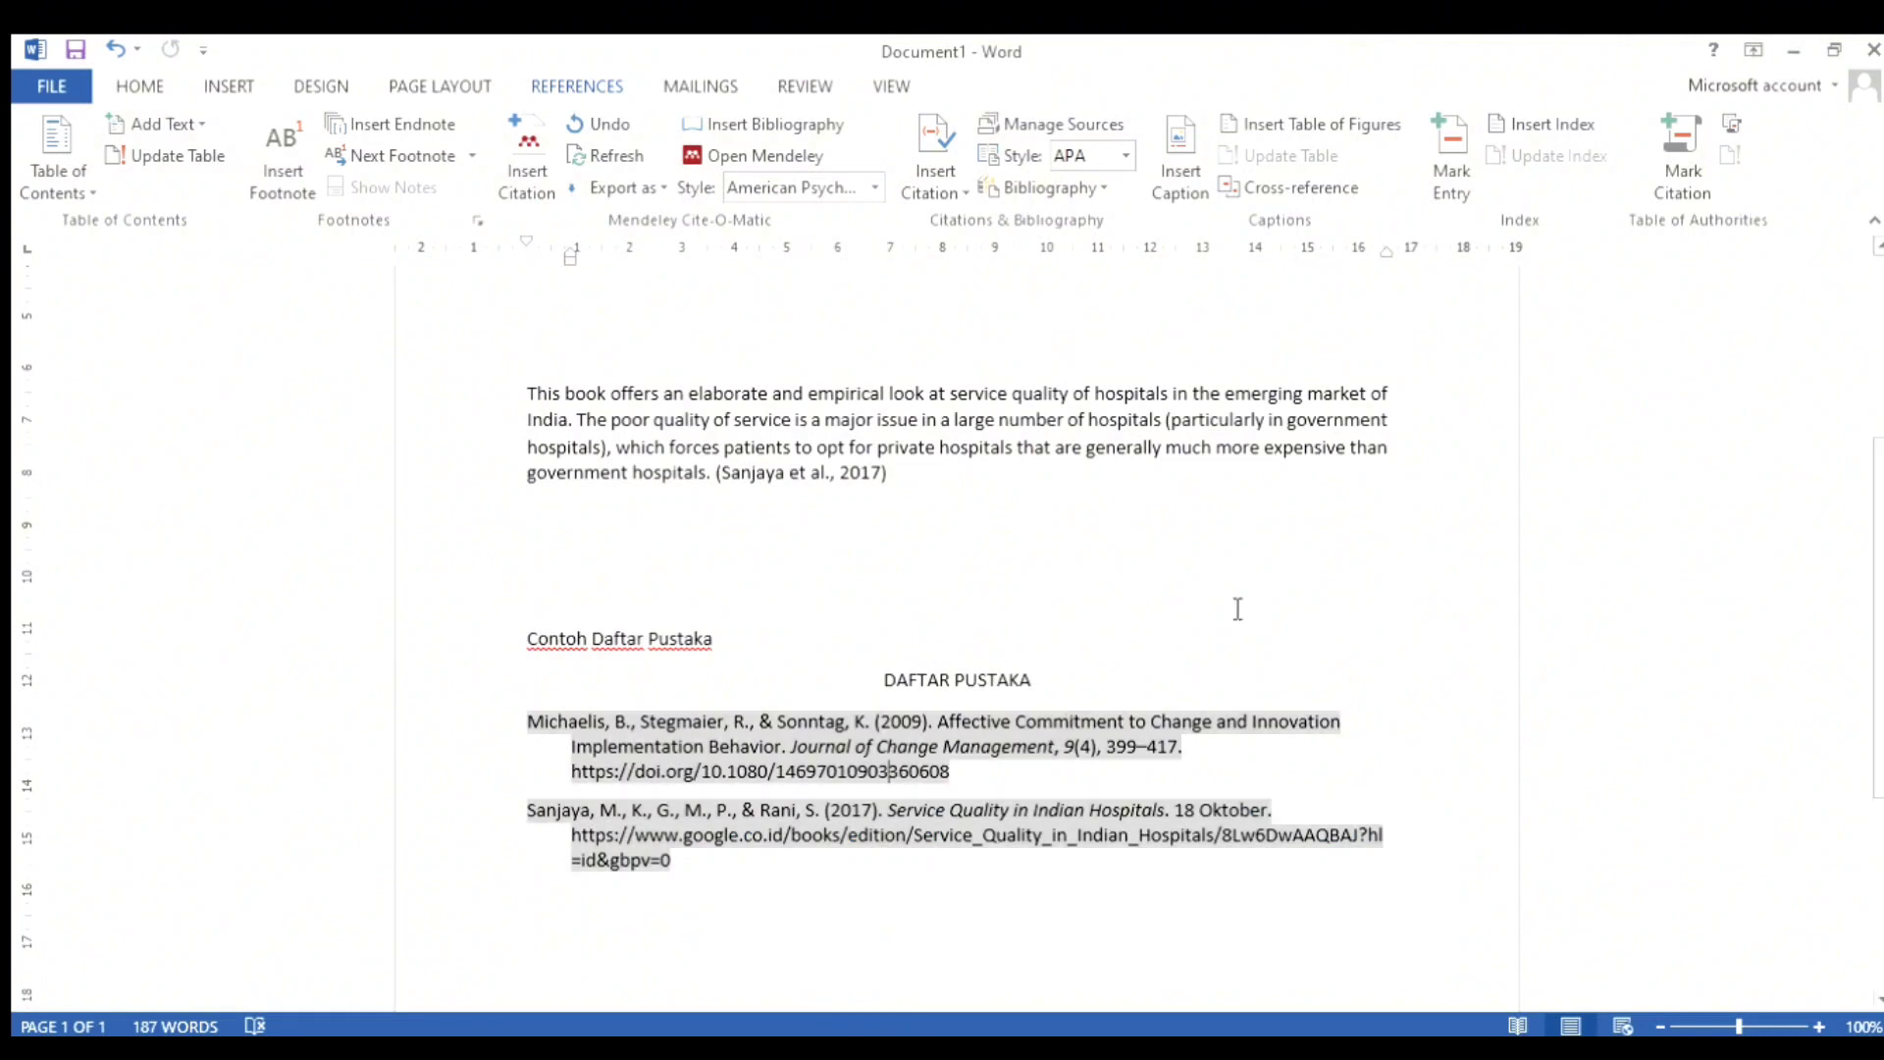
left_click(1212, 597)
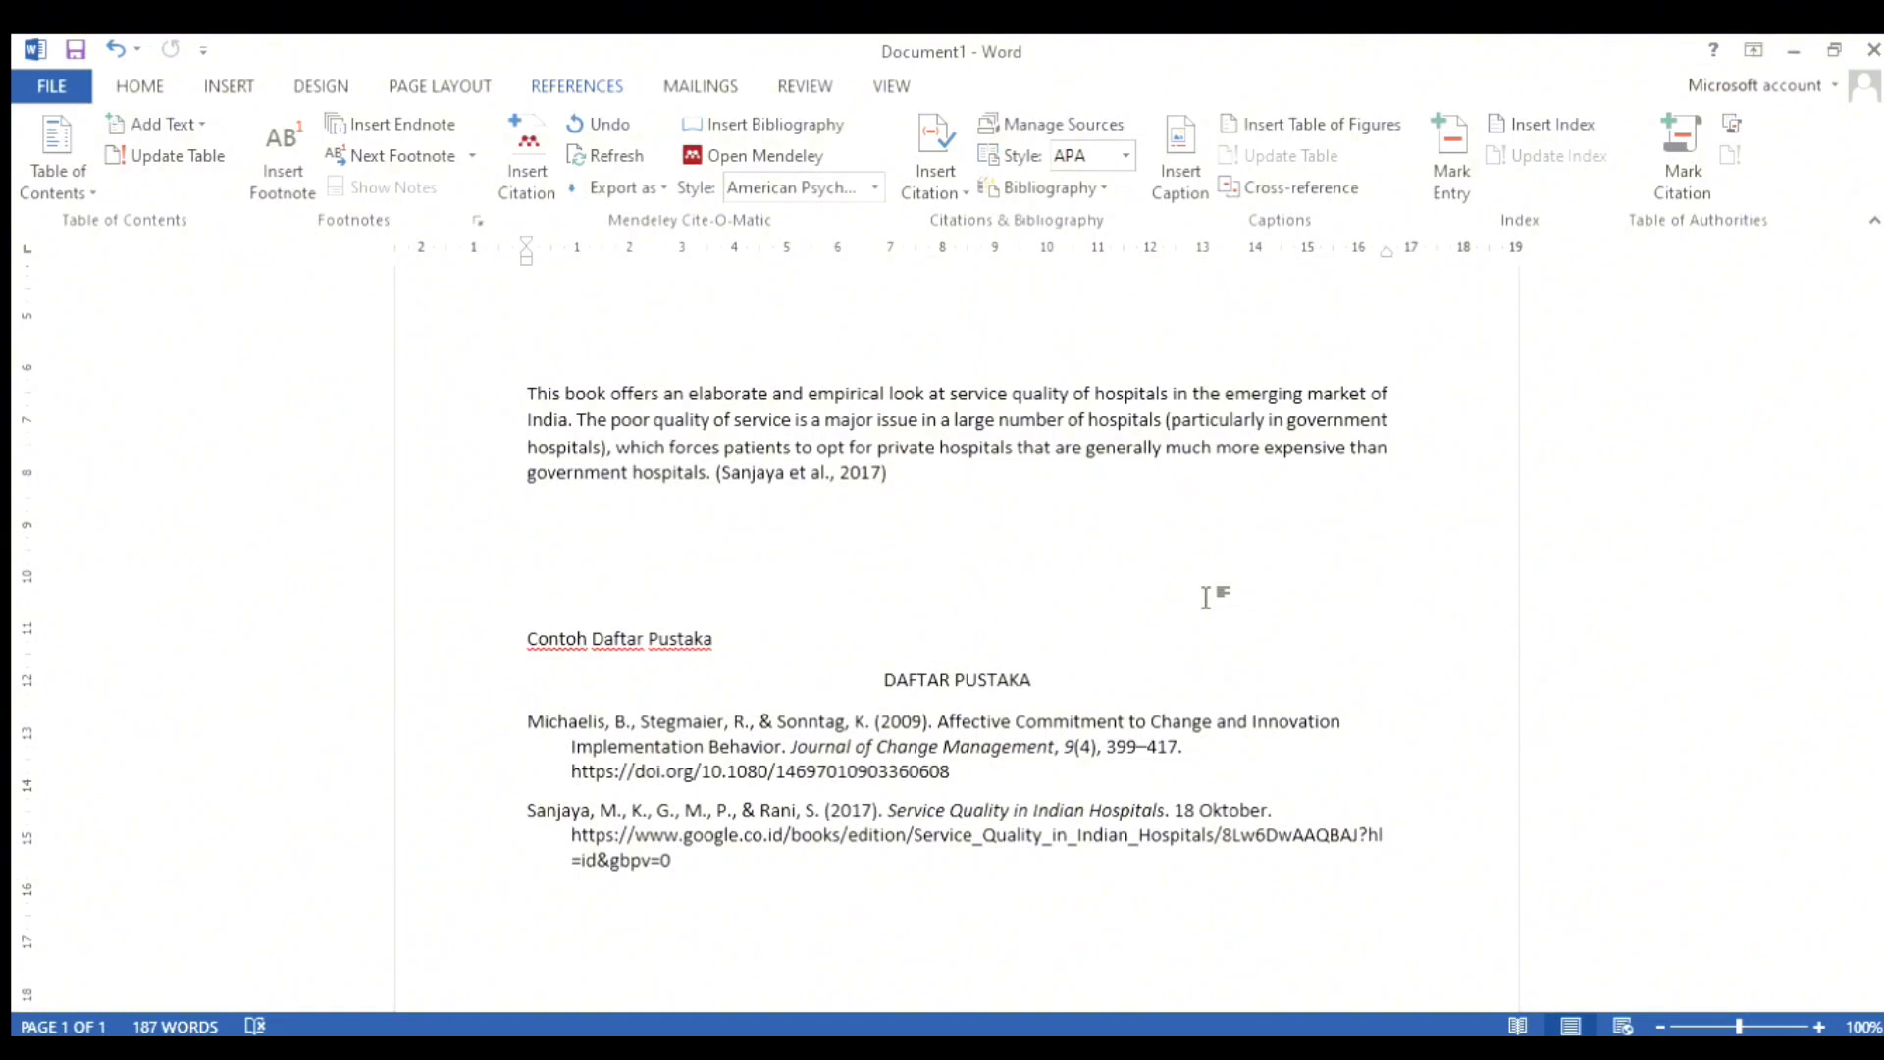
Delete the surplus blank lines between the two cited paragraphs.
key("Up")
key("Up")
key("Up")
key("Up")
key("Up")
key("Up")
key("Up")
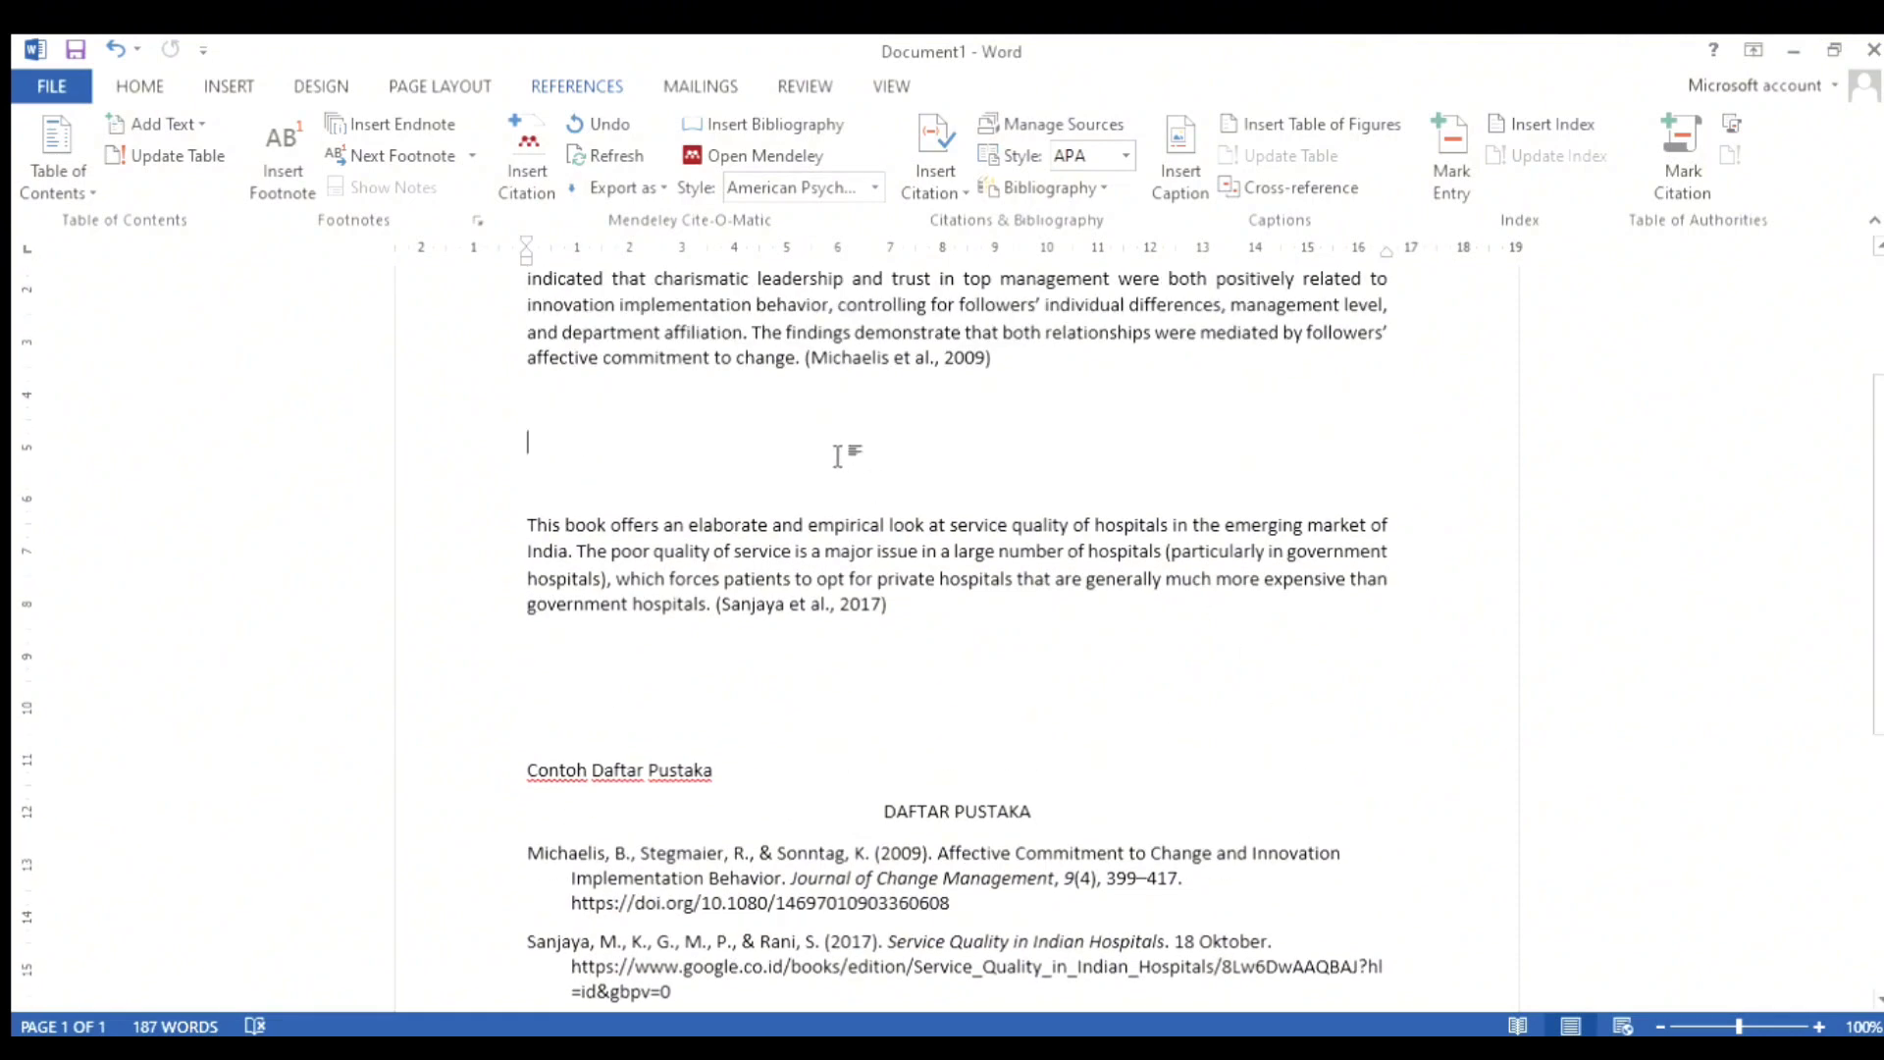
key("BackSpace")
key("BackSpace")
key("BackSpace")
Add the heading line "INI UNTUK BUKU YANG PER-1" above the first cited paragraph.
key("Up")
key("Up")
key("Up")
key("Up")
key("Up")
key("Up")
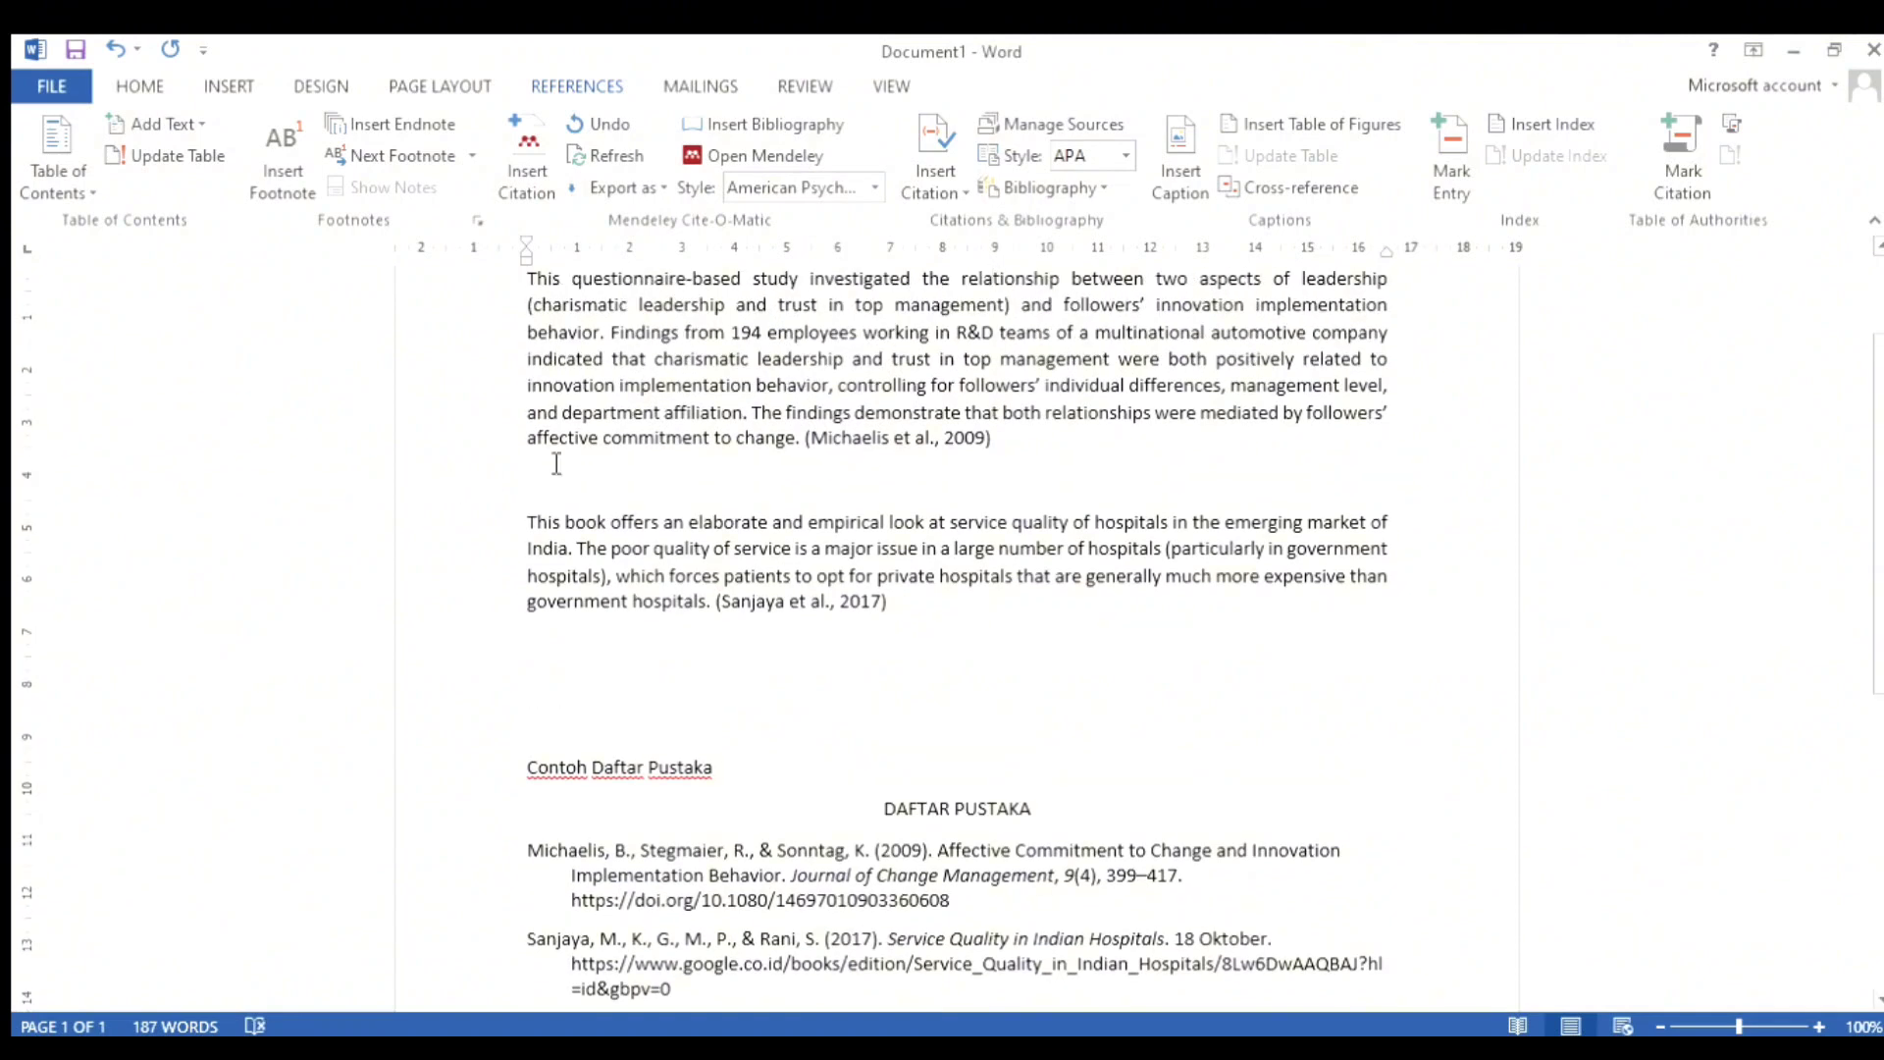
left_click(527, 289)
key("Return")
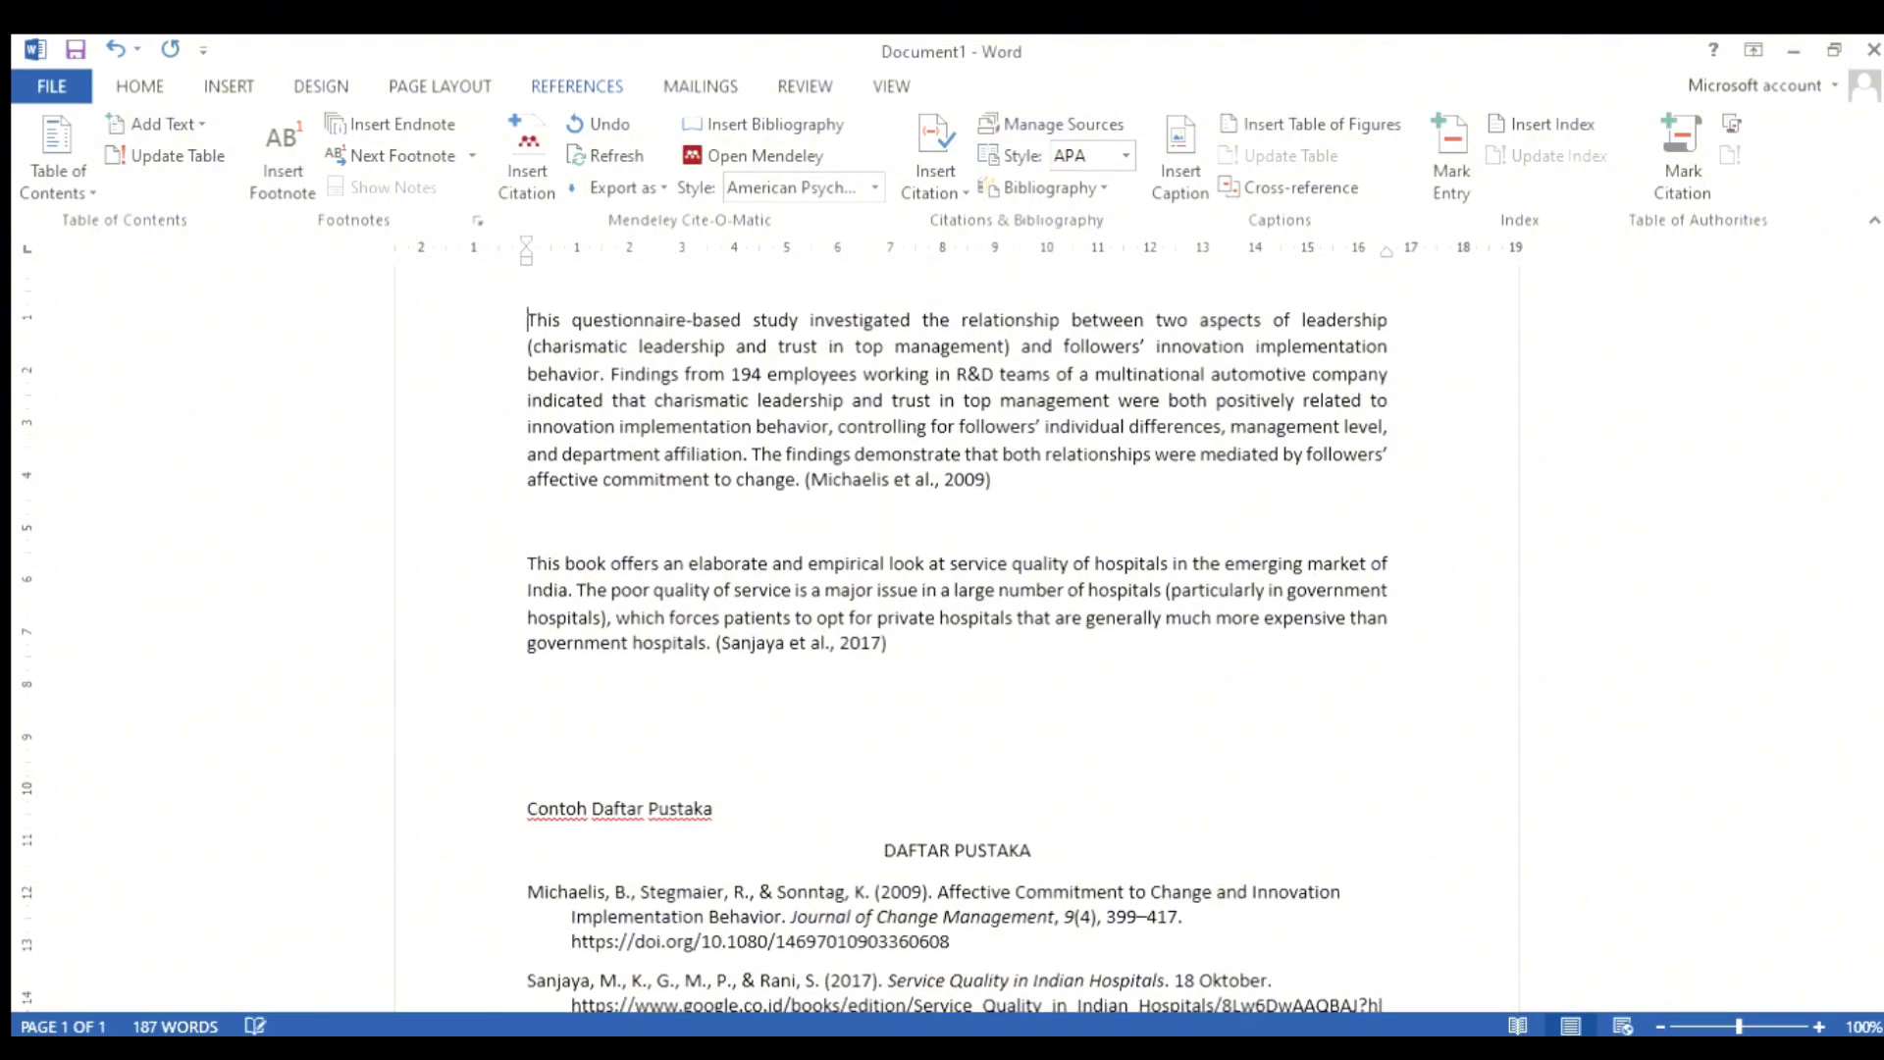
left_click(537, 286)
type("INI UNTUK BUK")
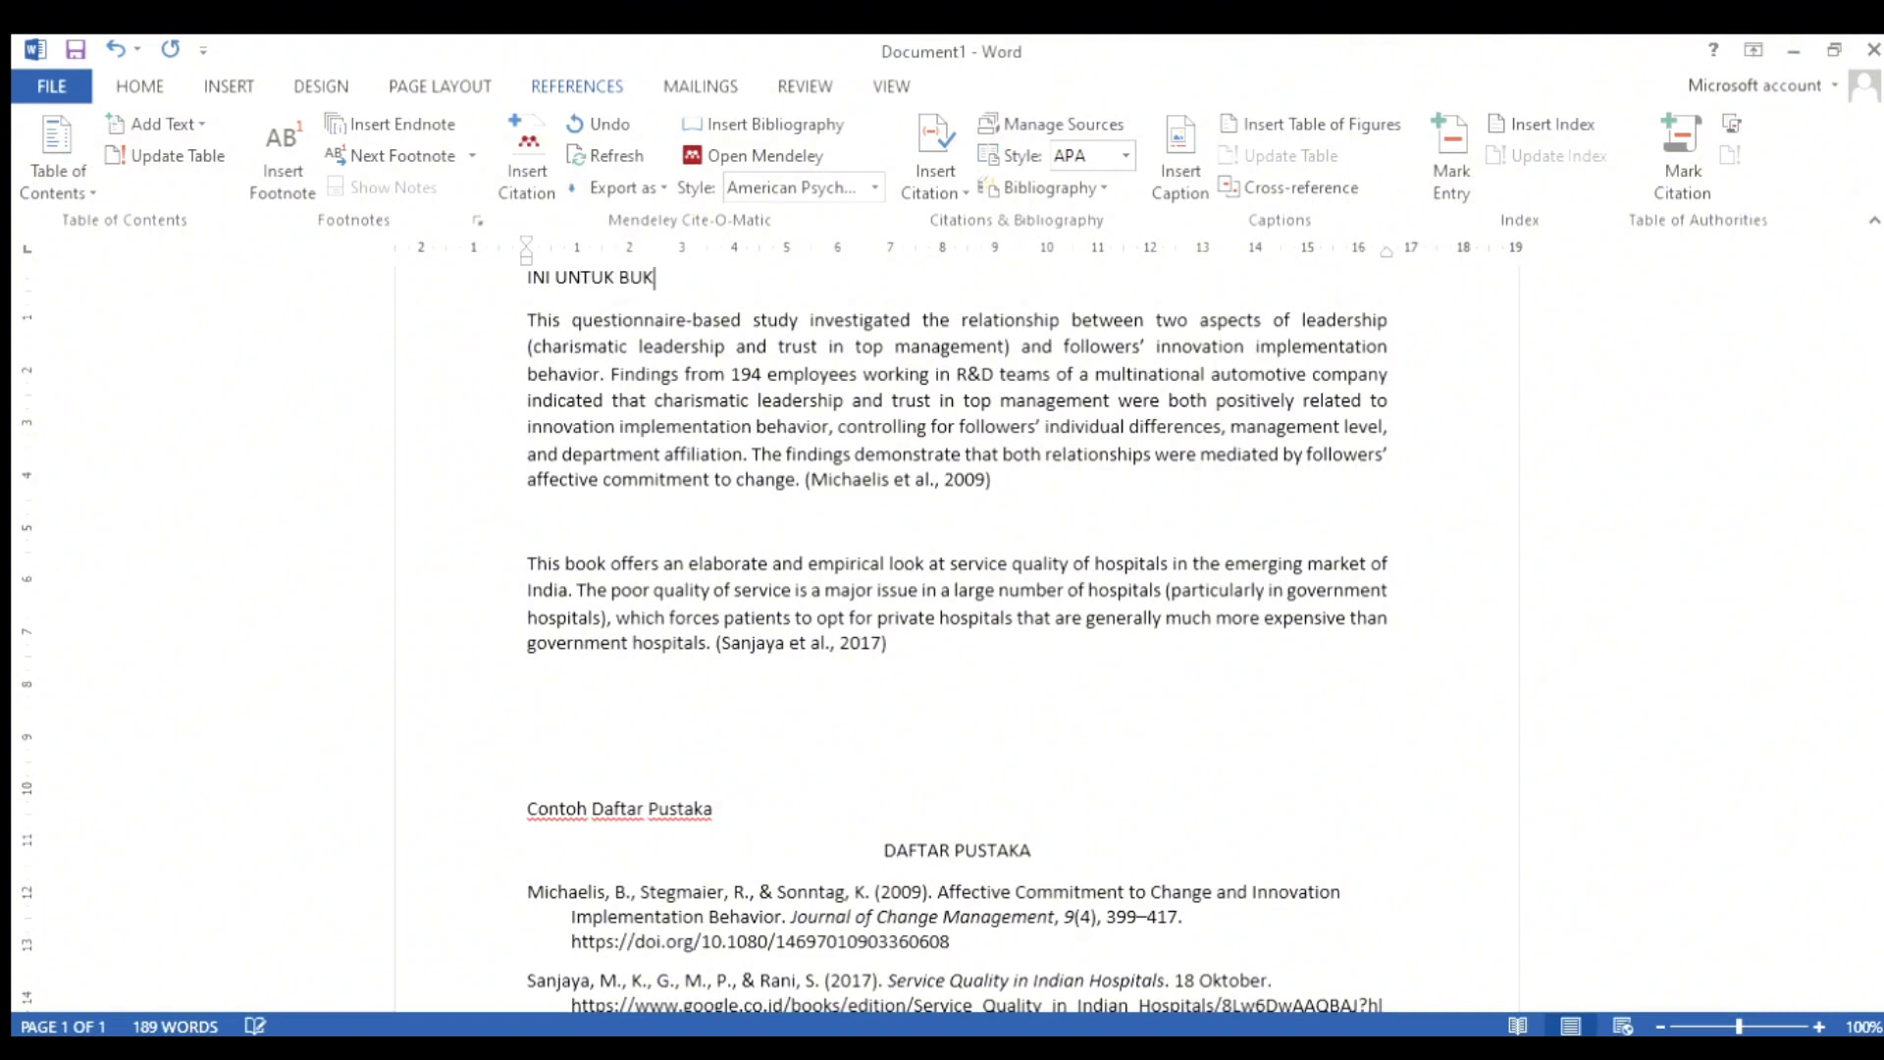
type("U YANG PER-1")
Add the heading line "INI UNTUK BUKU KE-2" directly above the second cited paragraph.
left_click(563, 552)
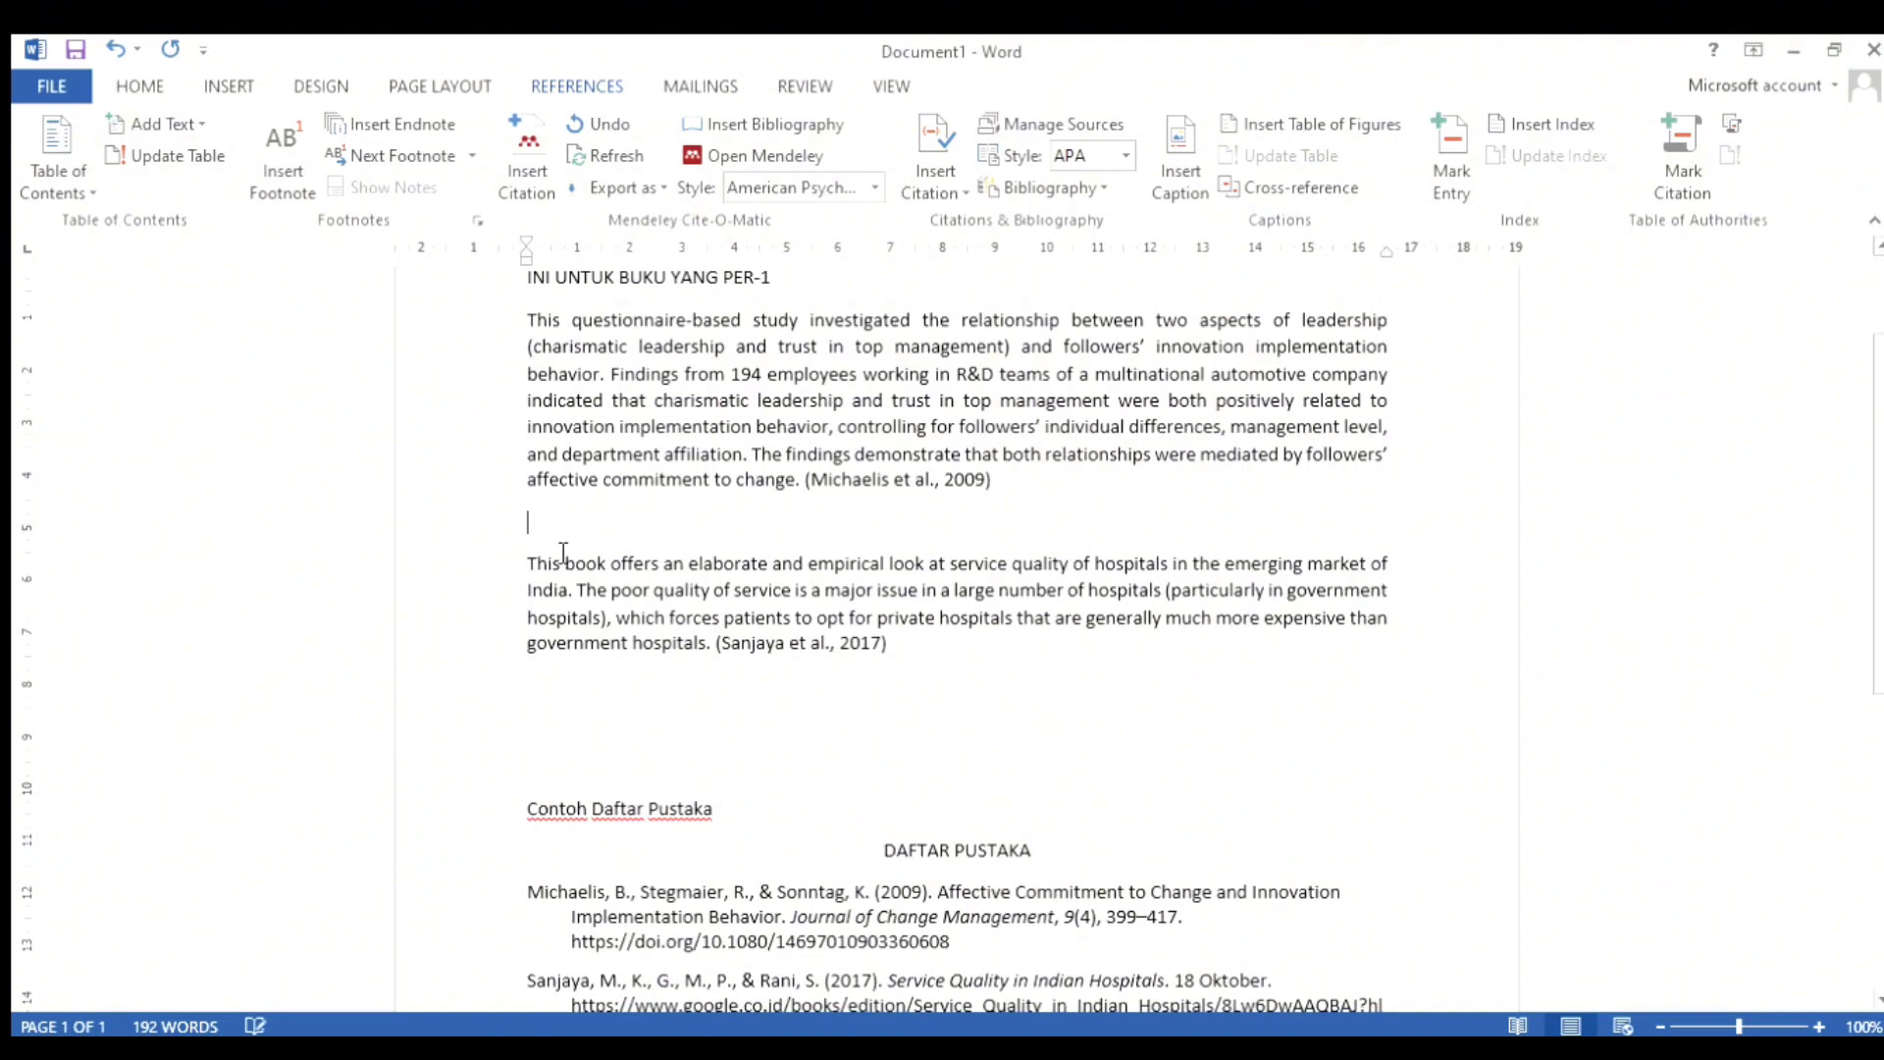
key("Return")
type("IN")
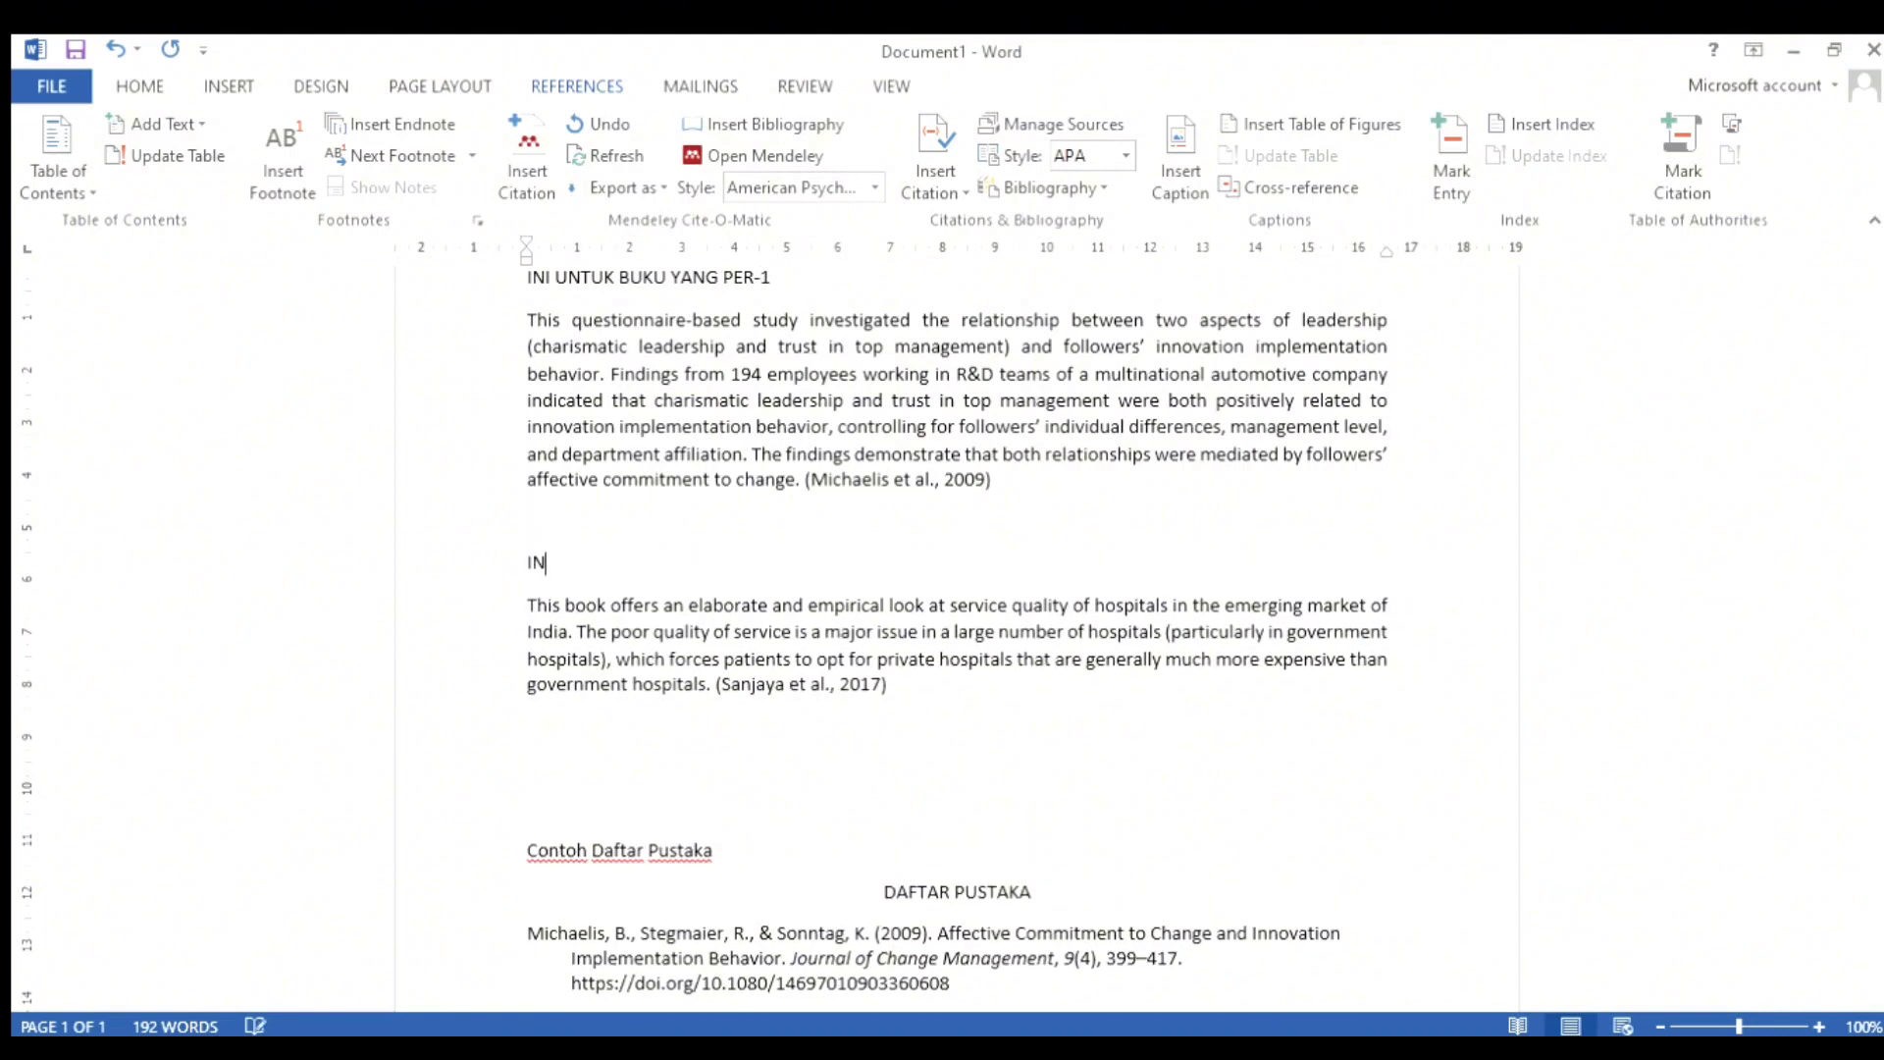
type("I UNTUK BUKU KE")
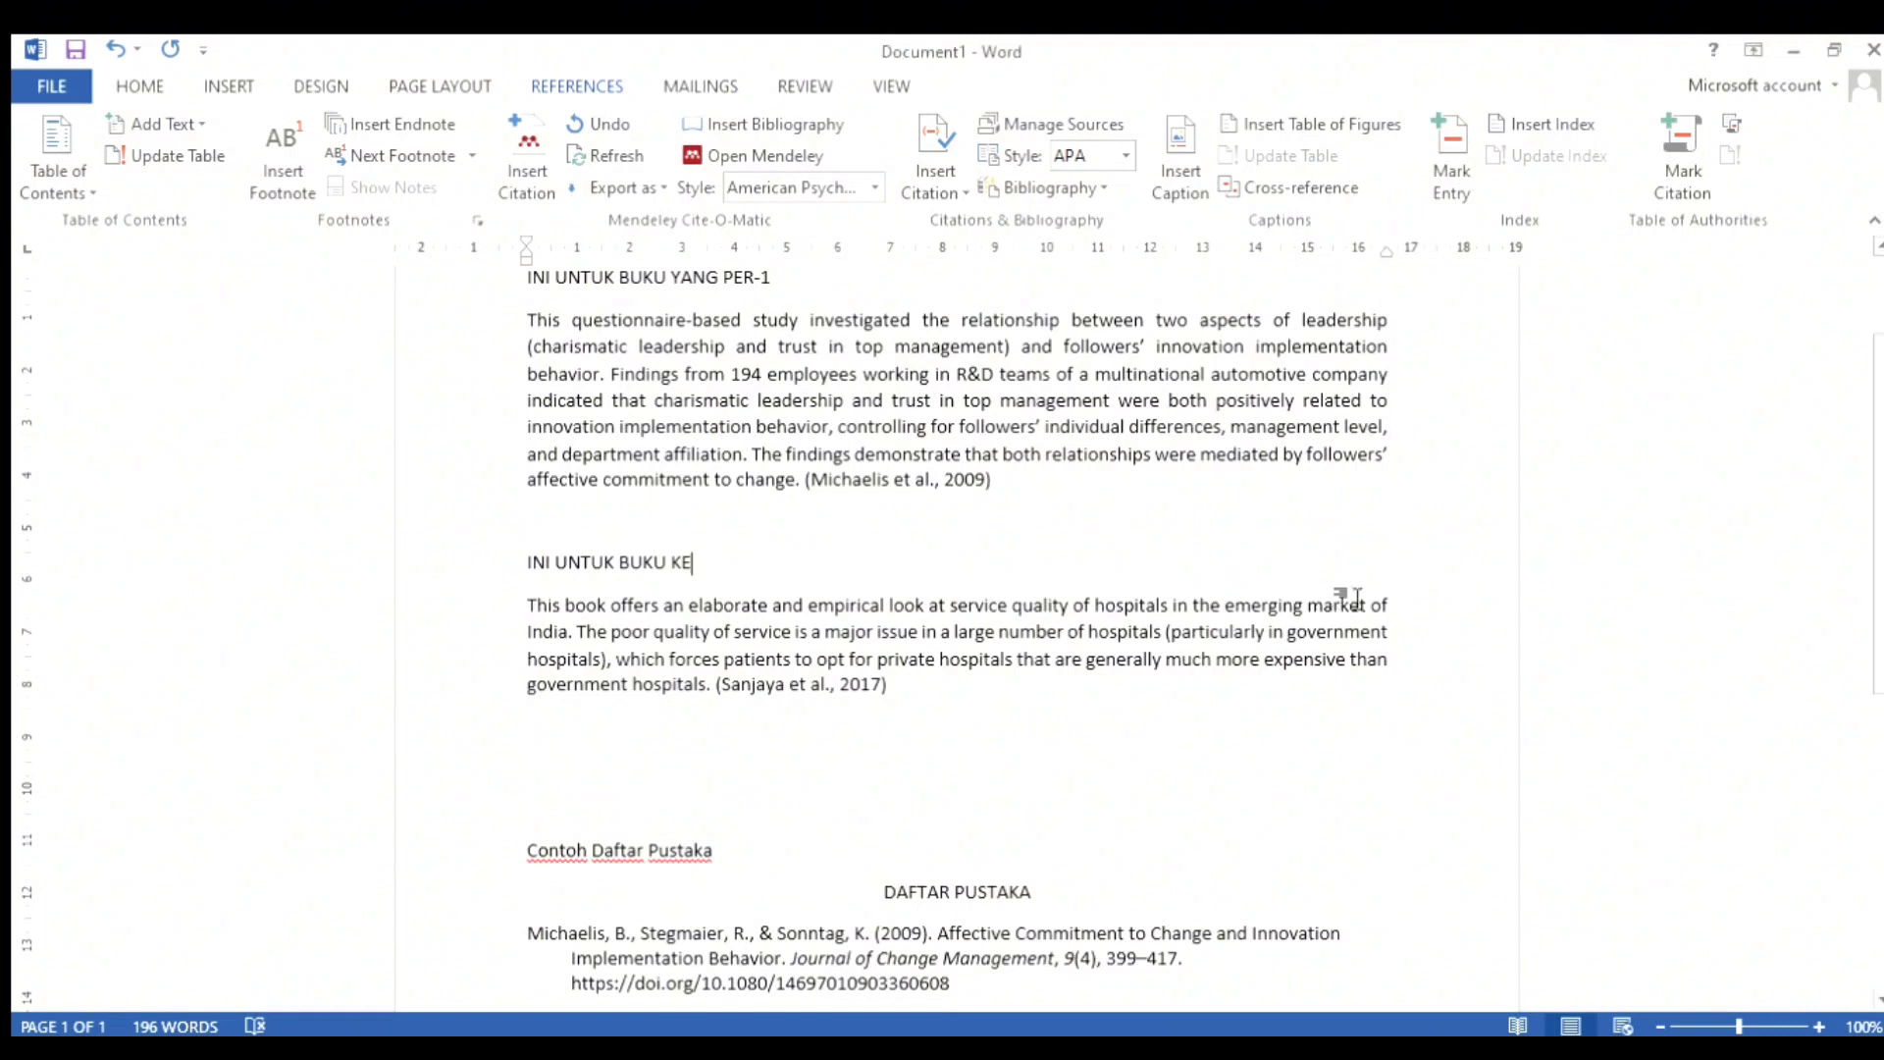
type("-2")
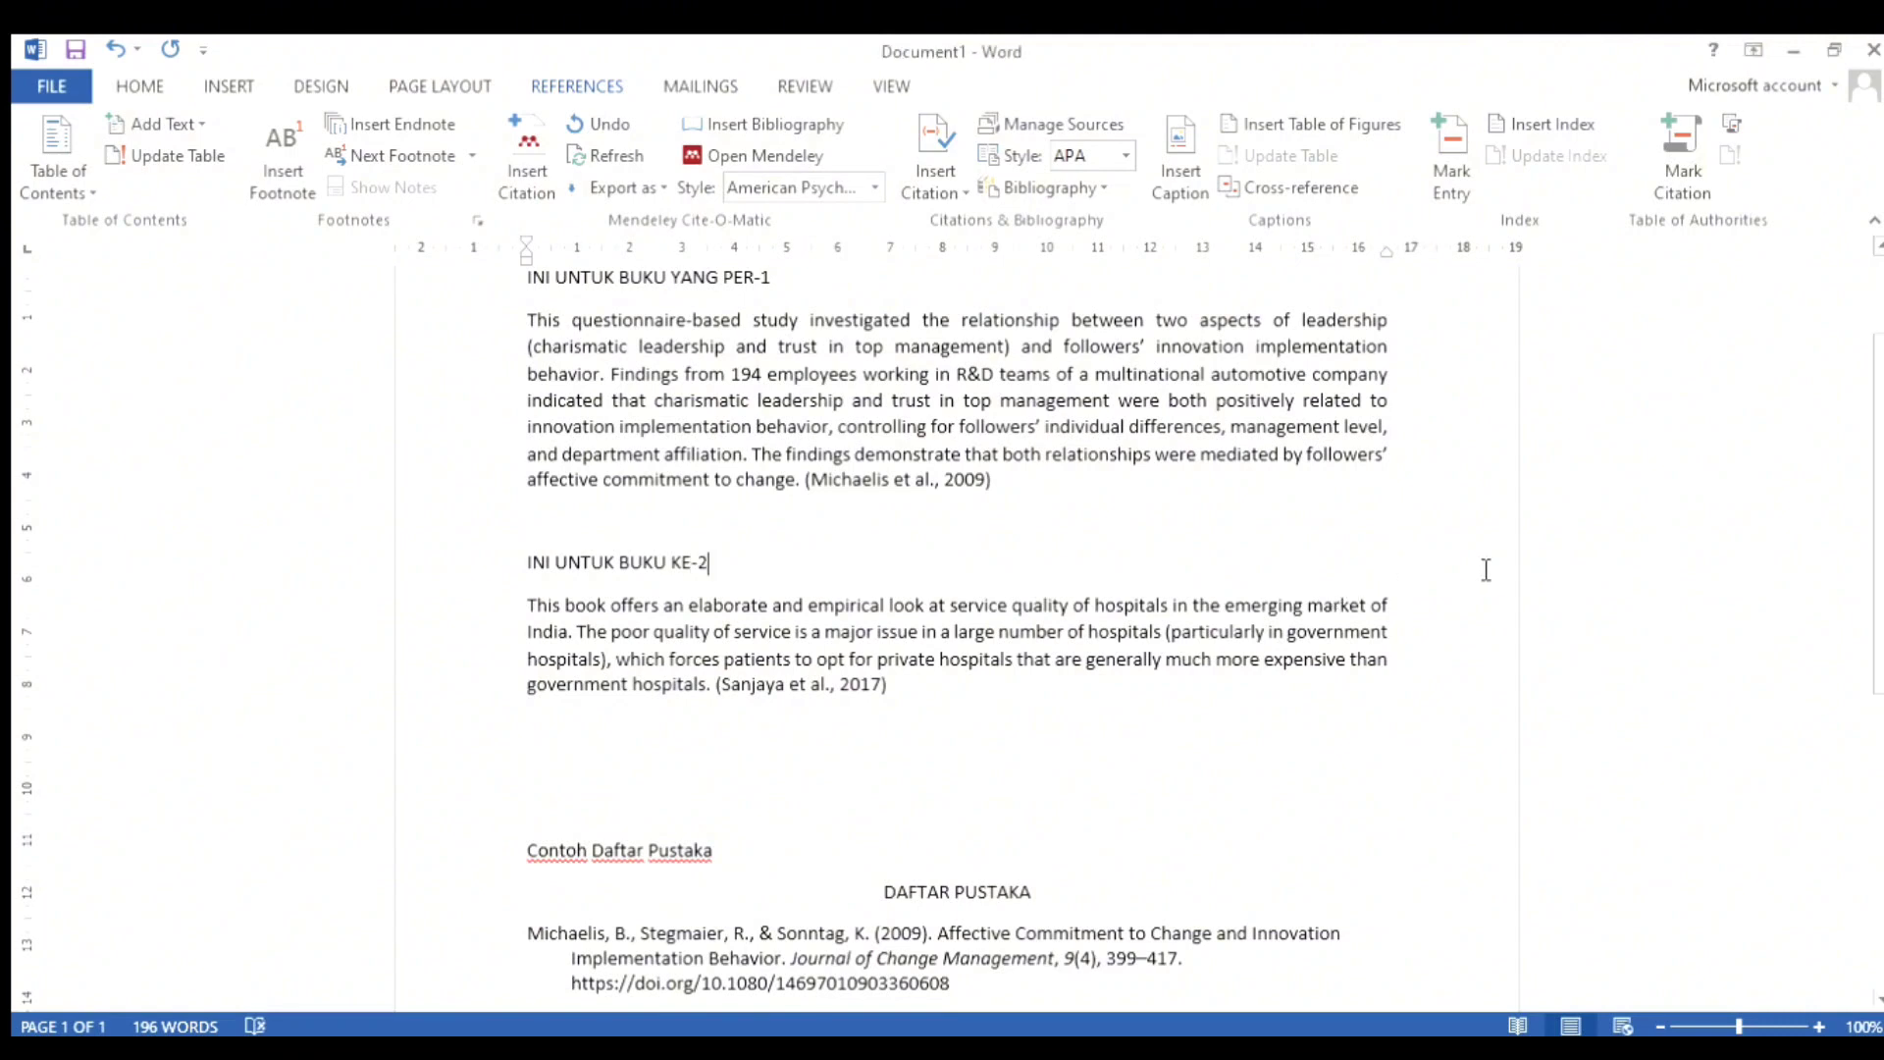